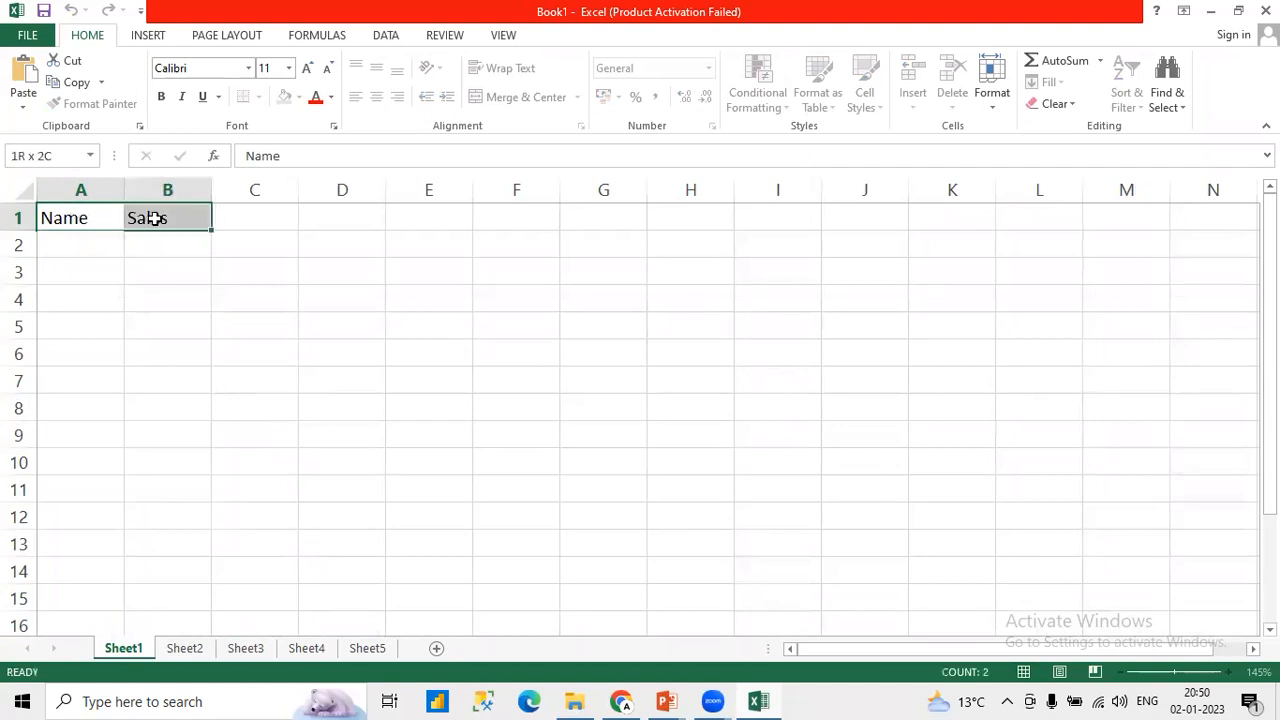
Step: Make the Name and Sales headings in A1:B1 bold
{"action": "key", "text": "ctrl+b"}
{"action": "key", "text": "Down"}
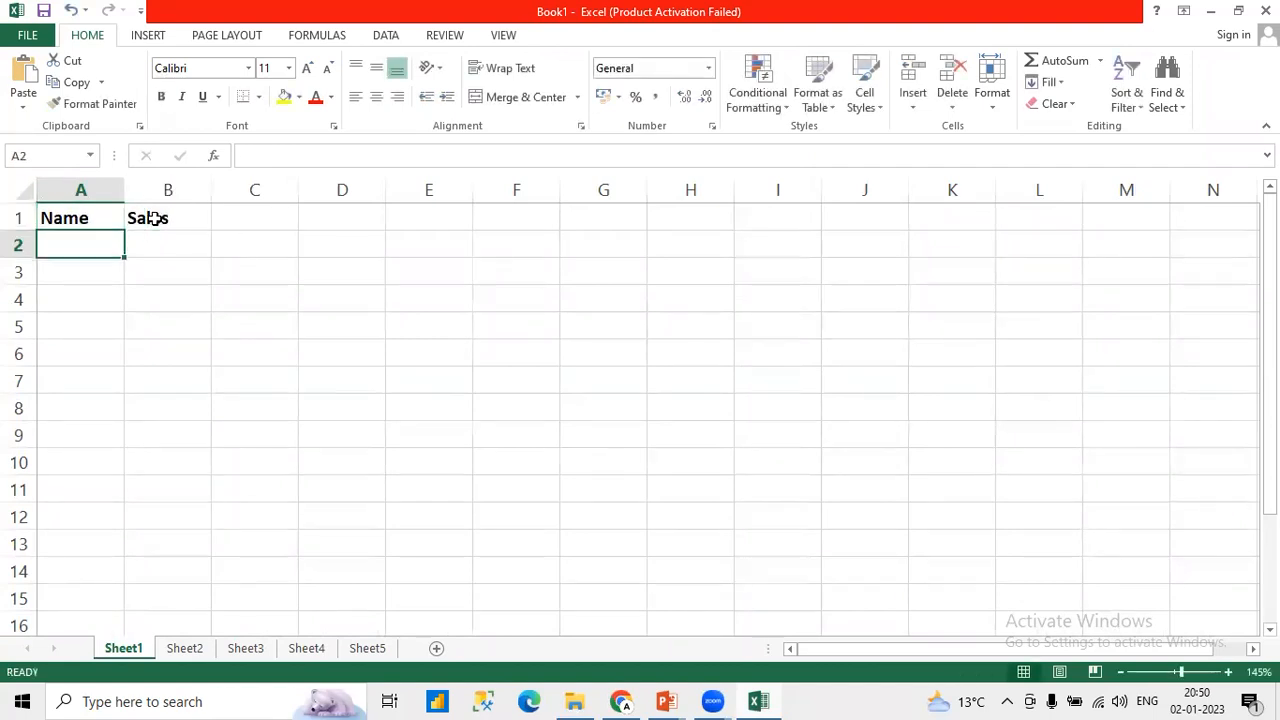
{"action": "key", "text": "Down"}
{"action": "key", "text": "Up"}
Step: Fill A2:A5 under the Name heading with four people's first names, one per row
{"action": "type", "text": "Aslam"}
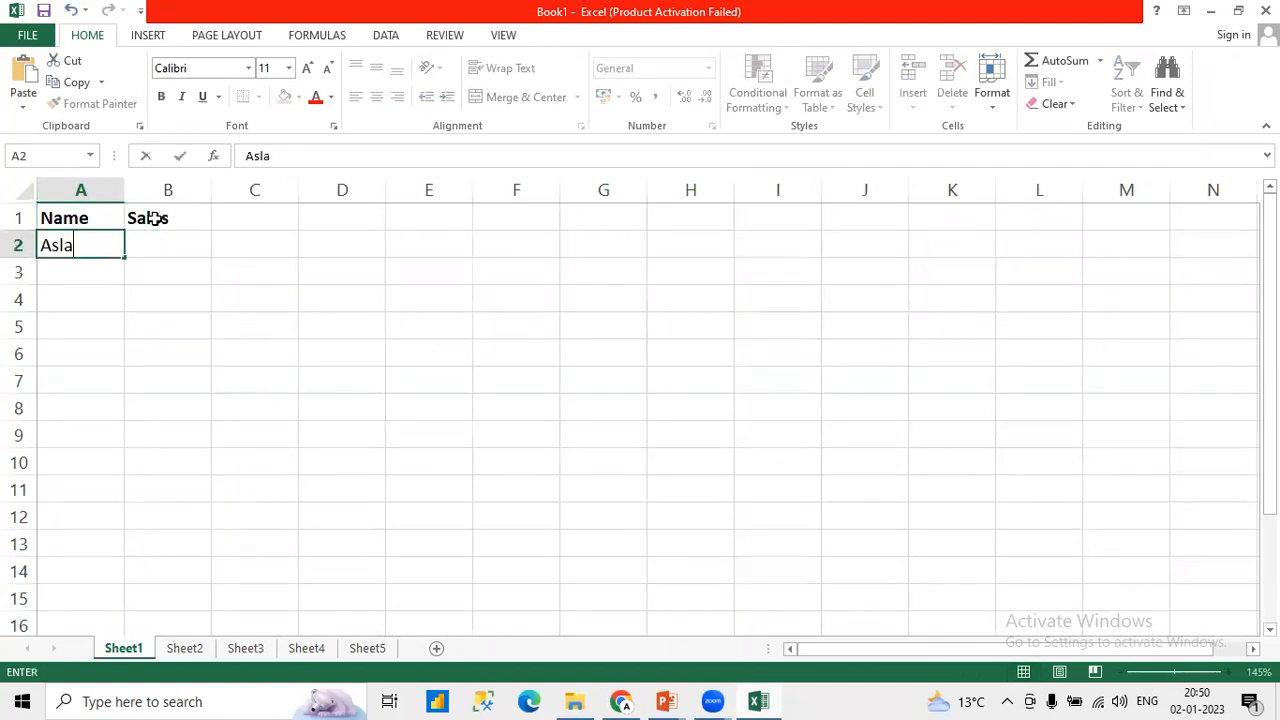
{"action": "key", "text": "Return"}
{"action": "type", "text": "Rahul"}
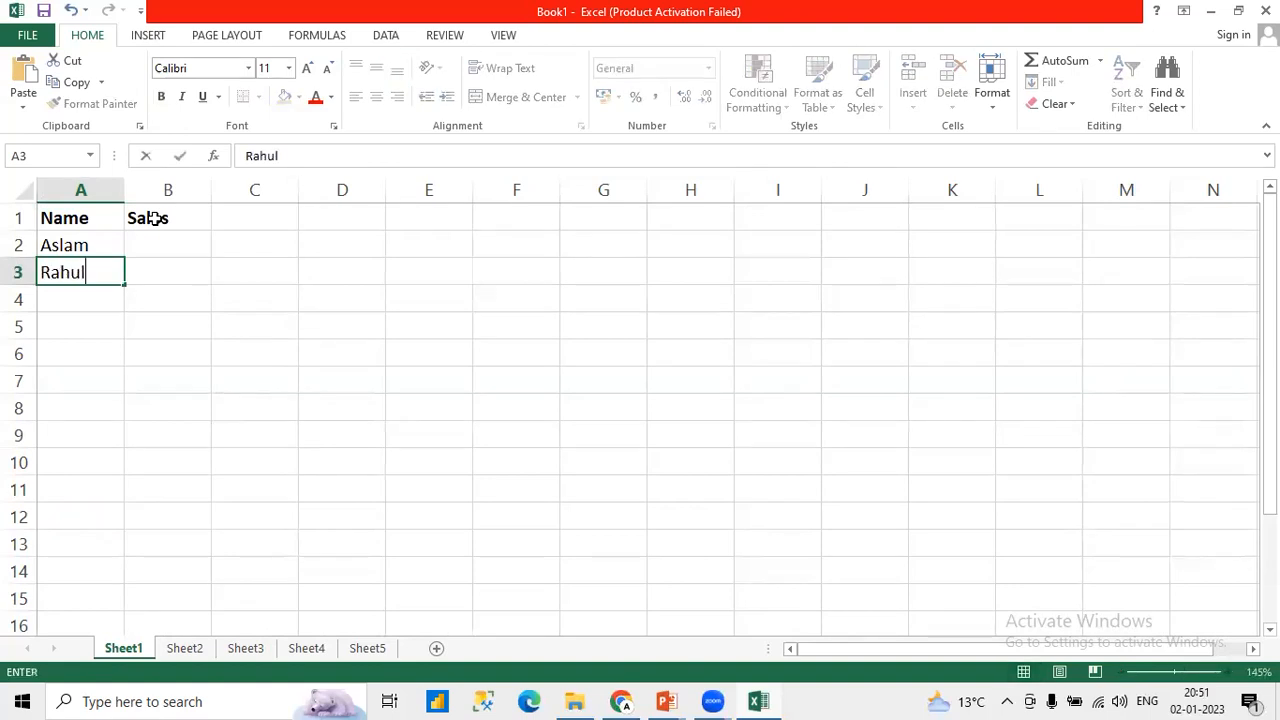
{"action": "key", "text": "Return"}
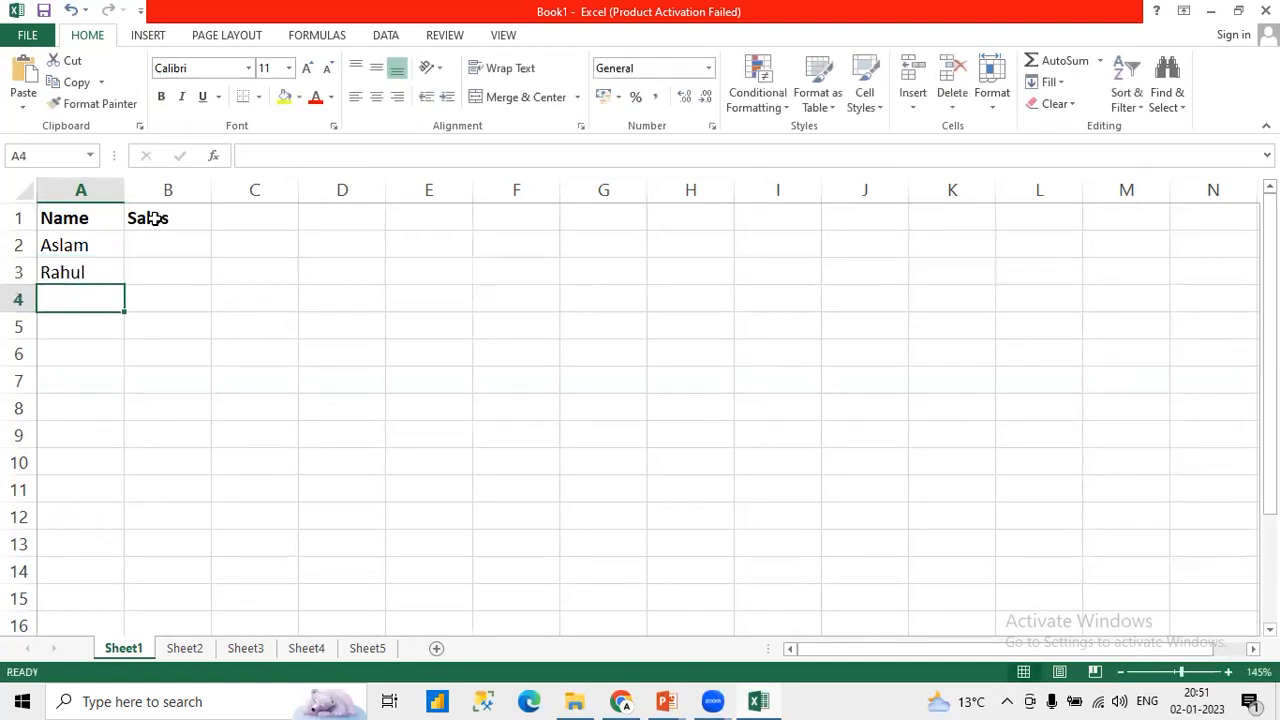
{"action": "type", "text": "Asem"}
{"action": "key", "text": "Return"}
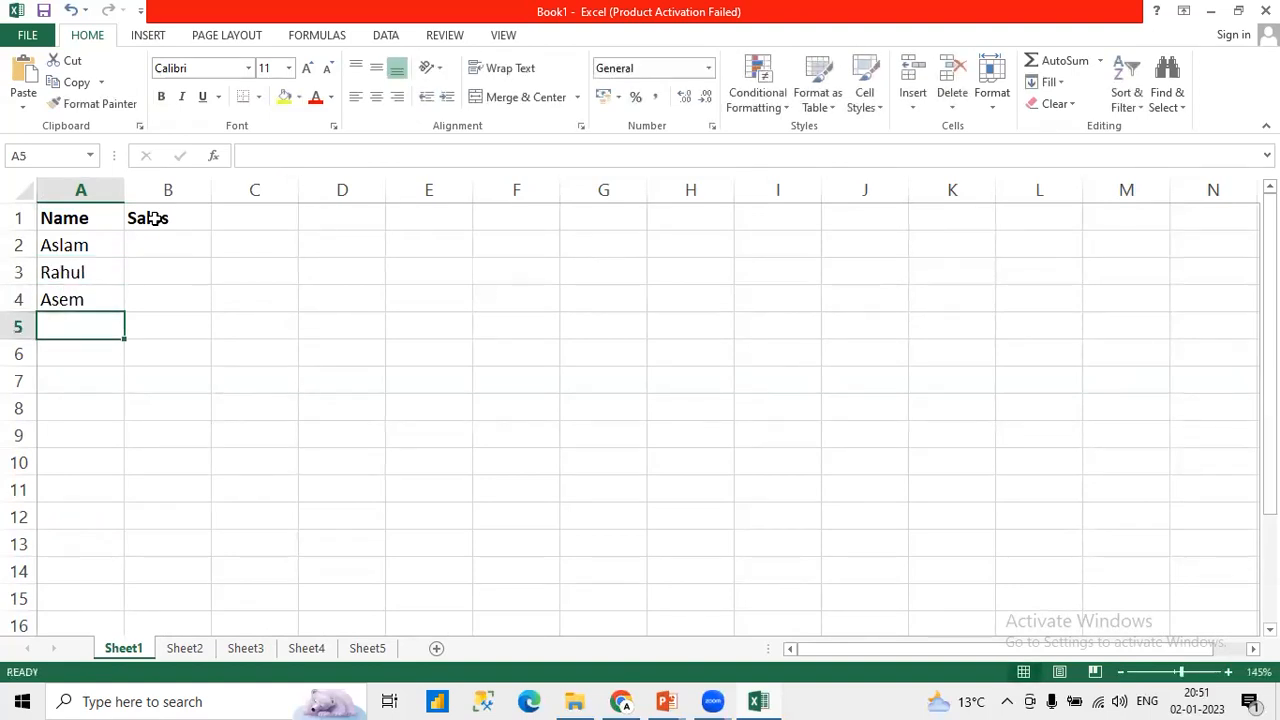
{"action": "type", "text": "Sameer"}
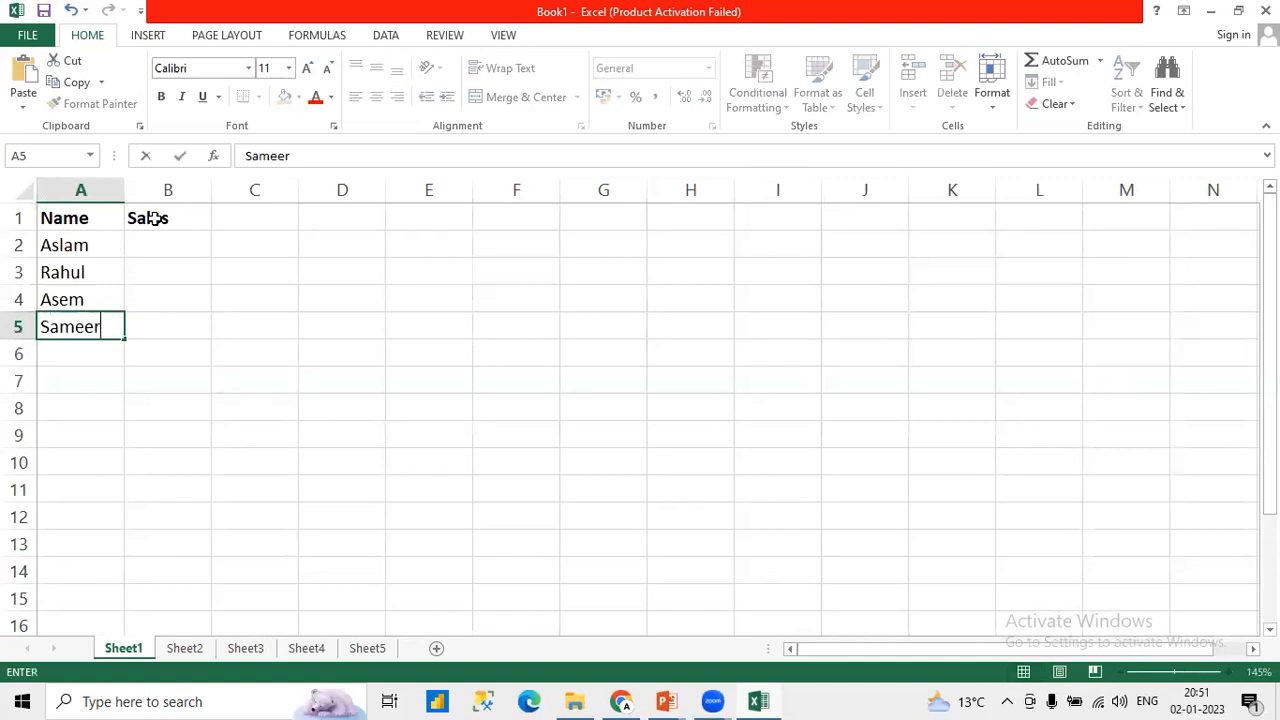
{"action": "key", "text": "Tab"}
Step: Enter the sales figures 20, 30, 20 and 10 in cells B2 to B5
{"action": "key", "text": "Up"}
{"action": "key", "text": "Up"}
{"action": "key", "text": "Up"}
{"action": "type", "text": "20"}
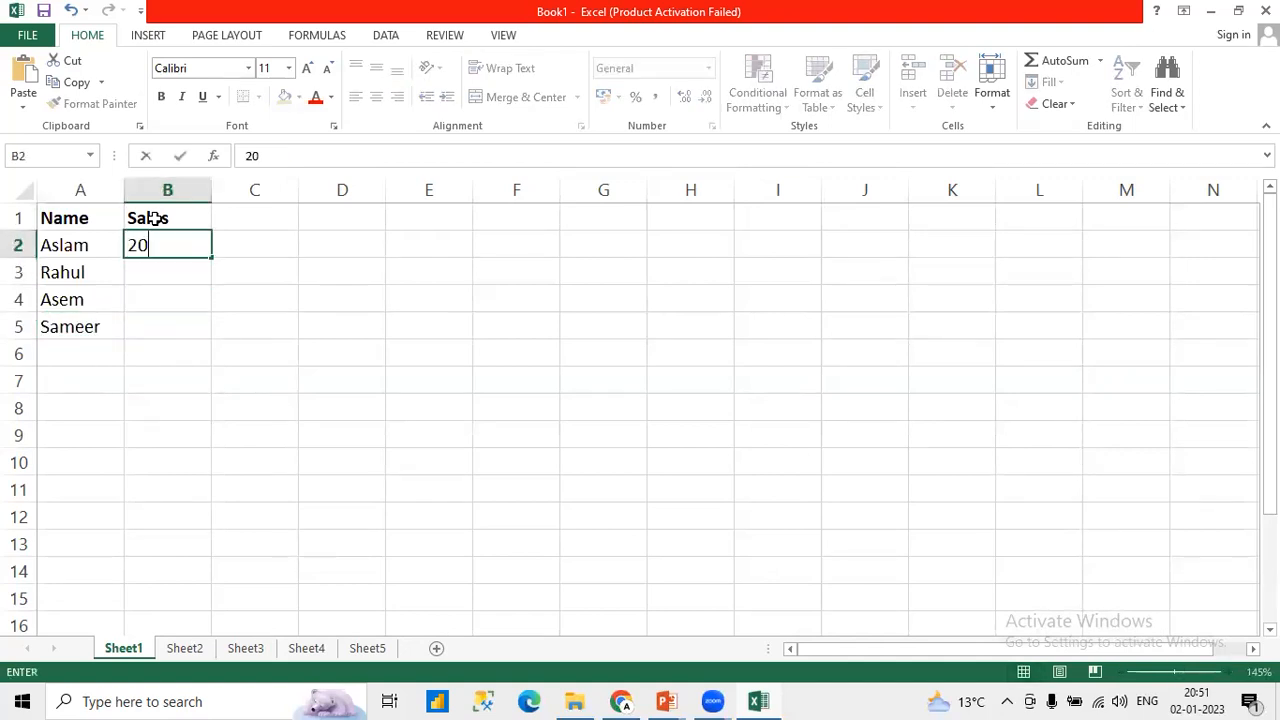
{"action": "key", "text": "Return"}
{"action": "type", "text": "30"}
{"action": "key", "text": "Return"}
{"action": "type", "text": "20"}
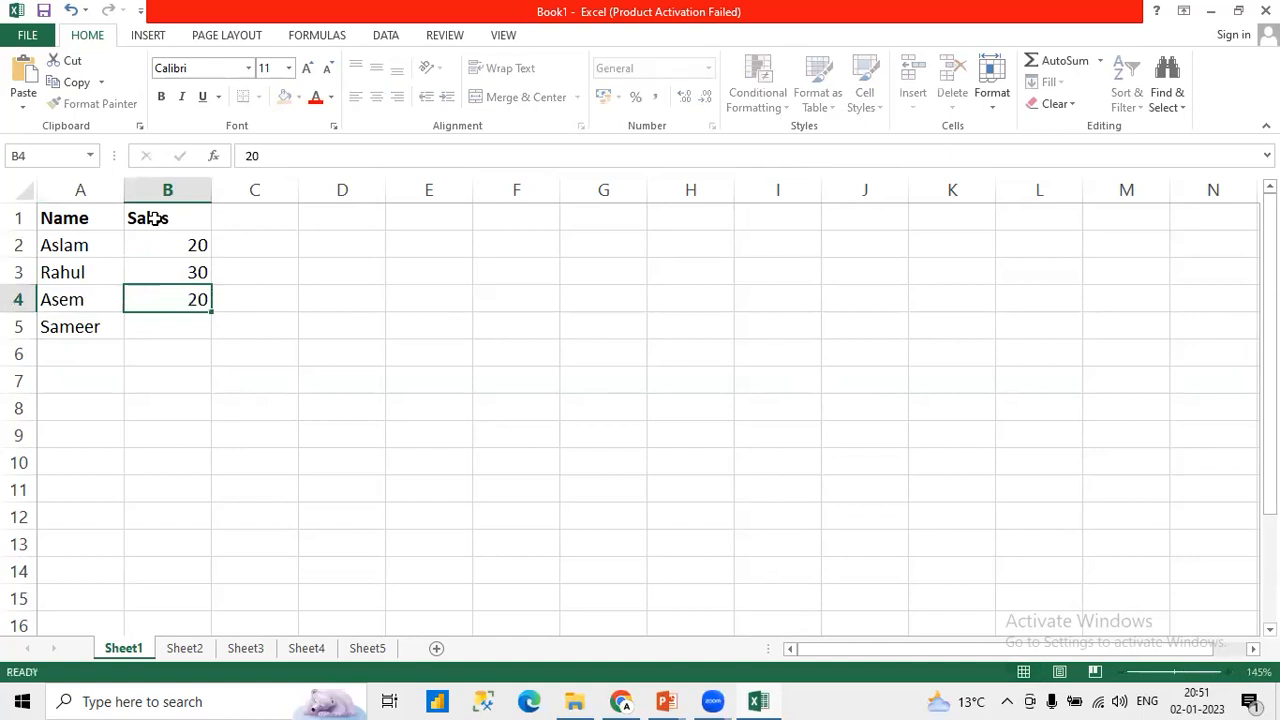
{"action": "key", "text": "Return"}
{"action": "type", "text": "10"}
{"action": "key", "text": "Return"}
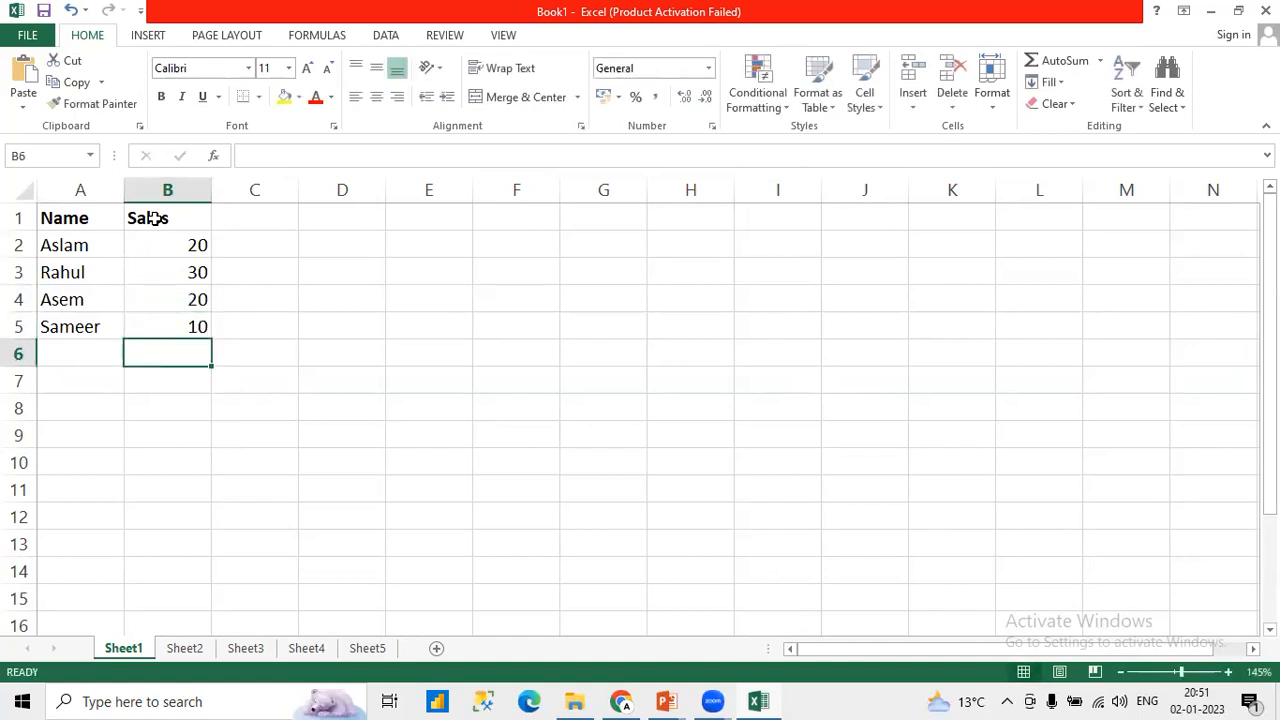
Step: Apply borders around every cell of the table in A1:B5
{"action": "left_click_drag", "start_coordinate": [66, 217], "coordinate": [175, 328]}
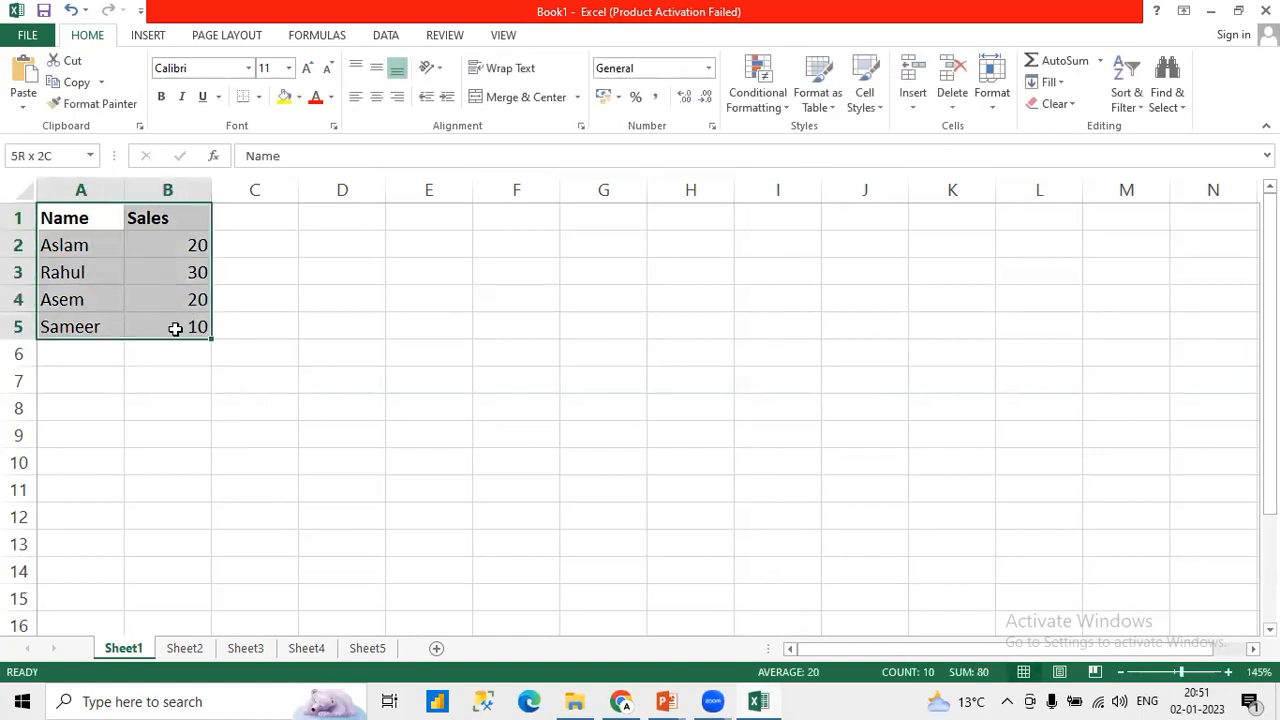
{"action": "left_click", "coordinate": [259, 97]}
{"action": "left_click", "coordinate": [276, 268]}
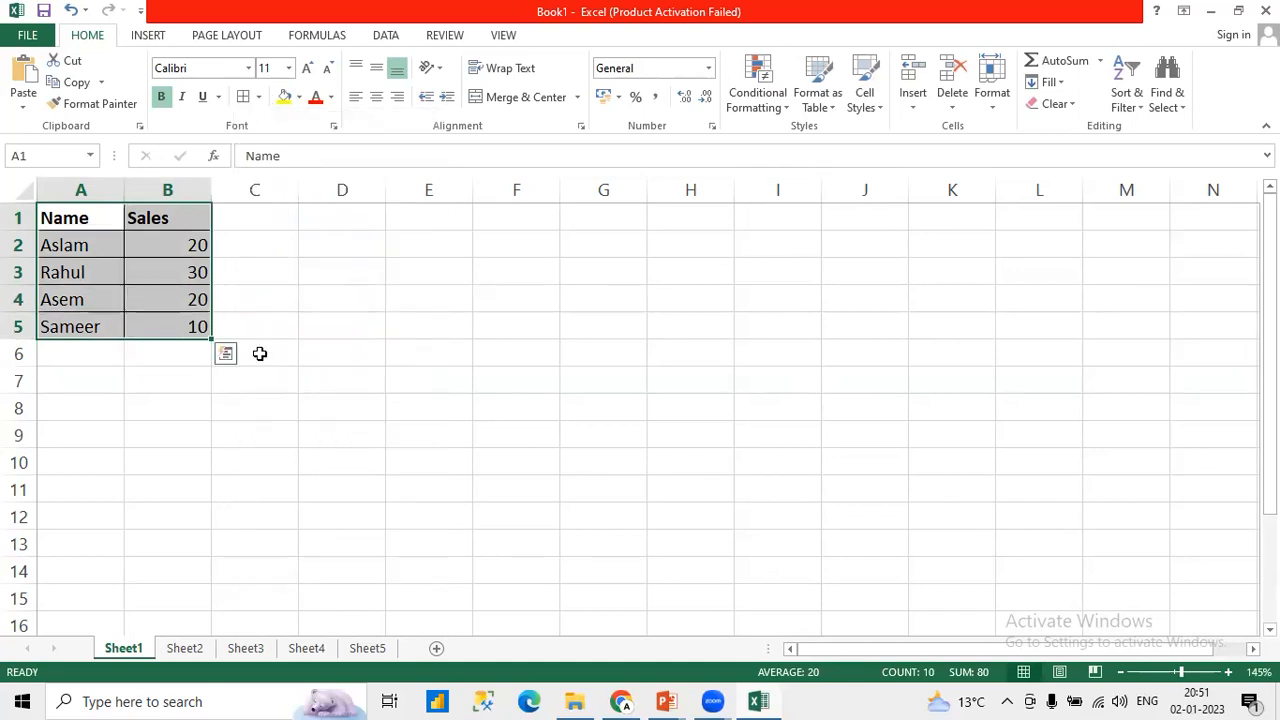
Step: Fill the header cells A1:B1 with yellow
{"action": "scroll", "coordinate": [274, 360], "scroll_direction": "right", "scroll_amount": 3}
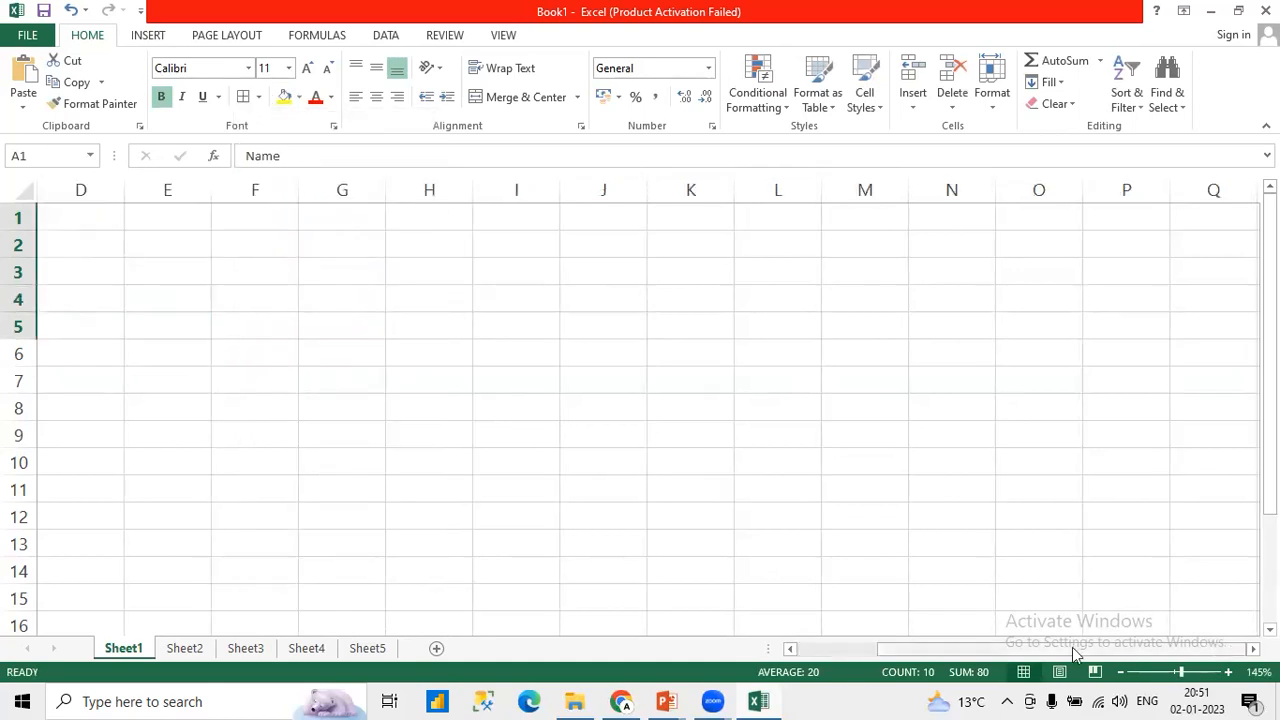
{"action": "left_click_drag", "start_coordinate": [1073, 650], "coordinate": [600, 620]}
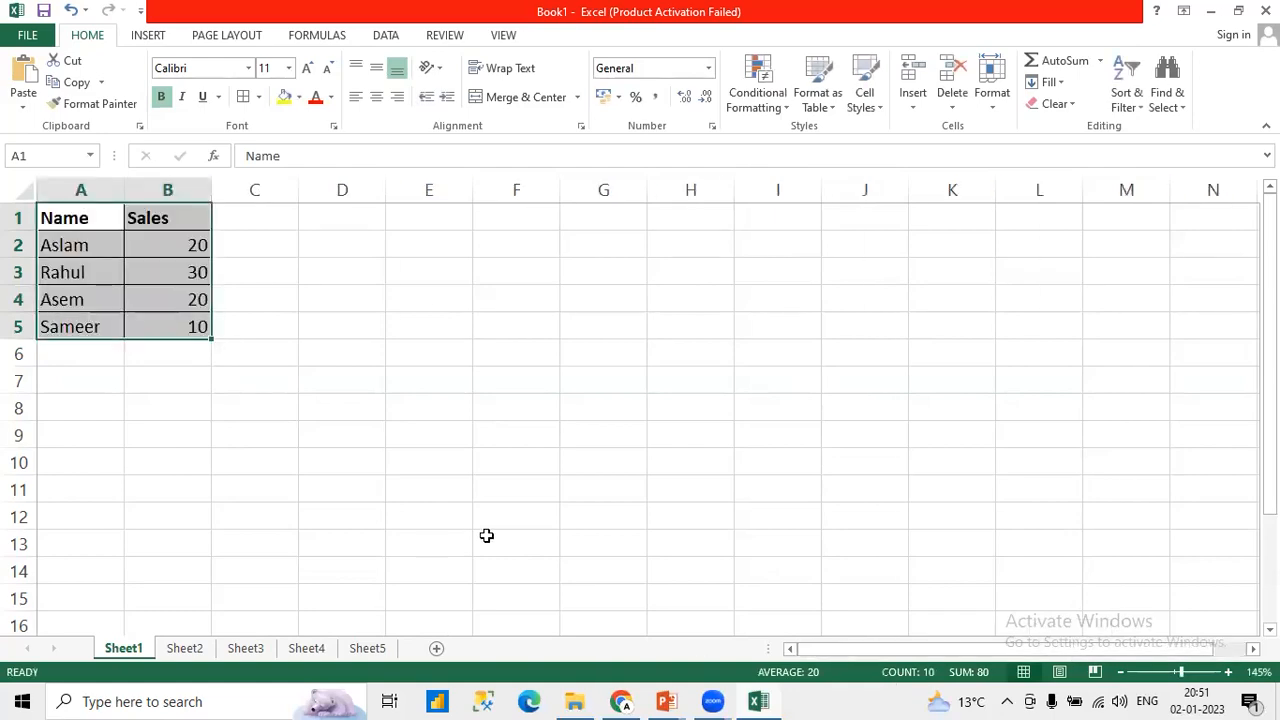
{"action": "left_click", "coordinate": [1229, 671]}
{"action": "left_click", "coordinate": [1229, 671]}
{"action": "left_click", "coordinate": [1229, 671]}
{"action": "left_click", "coordinate": [1229, 671]}
{"action": "left_click", "coordinate": [1229, 671]}
{"action": "left_click", "coordinate": [1229, 671]}
{"action": "left_click", "coordinate": [1229, 671]}
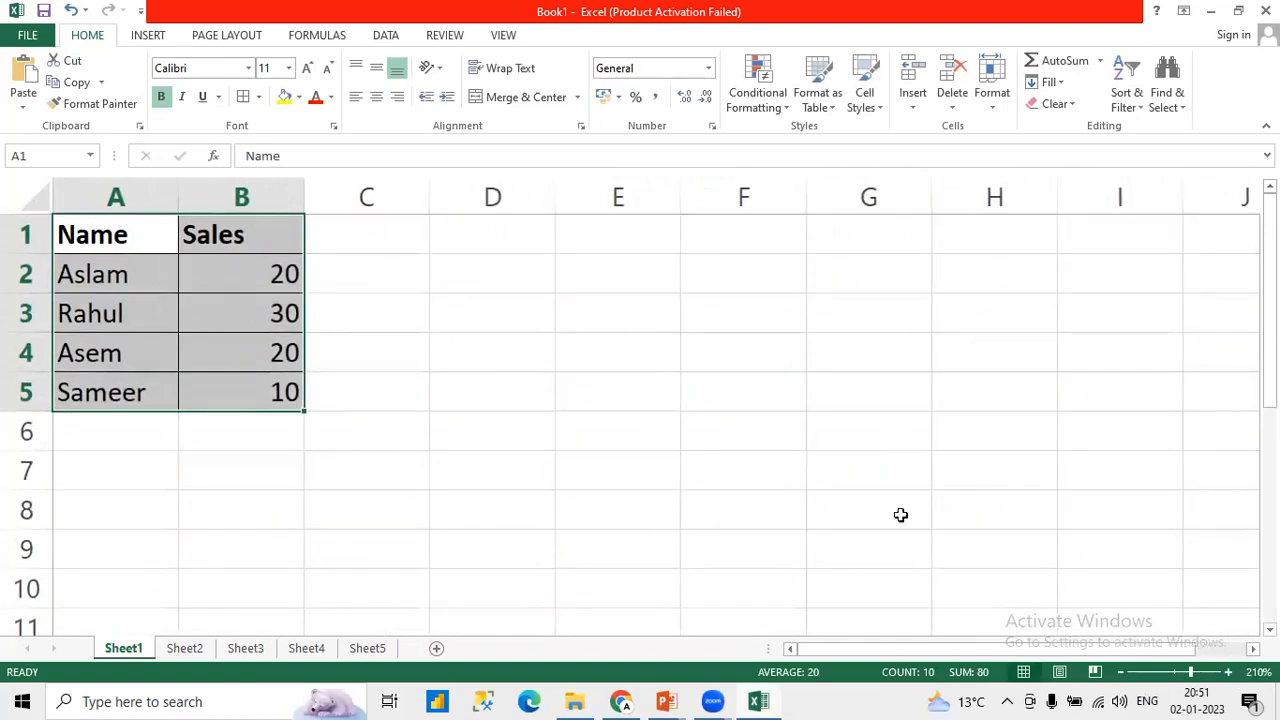
{"action": "left_click", "coordinate": [477, 351]}
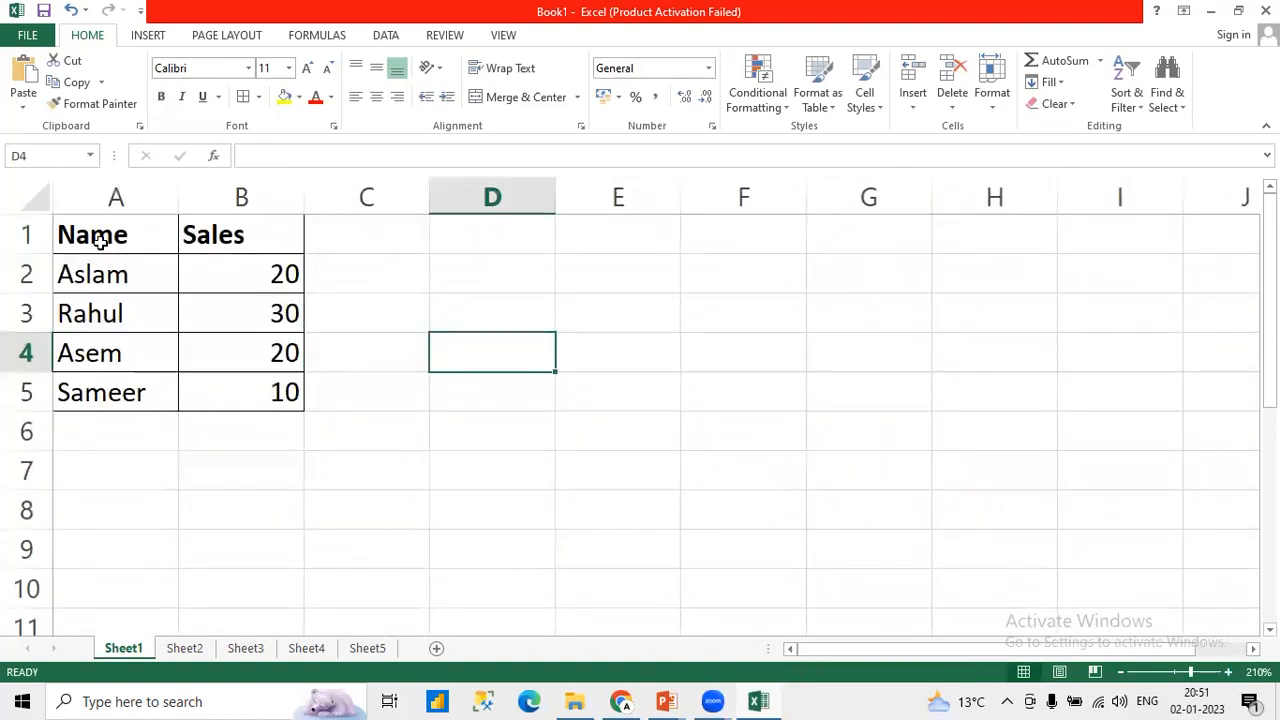
{"action": "left_click_drag", "start_coordinate": [100, 240], "coordinate": [247, 231]}
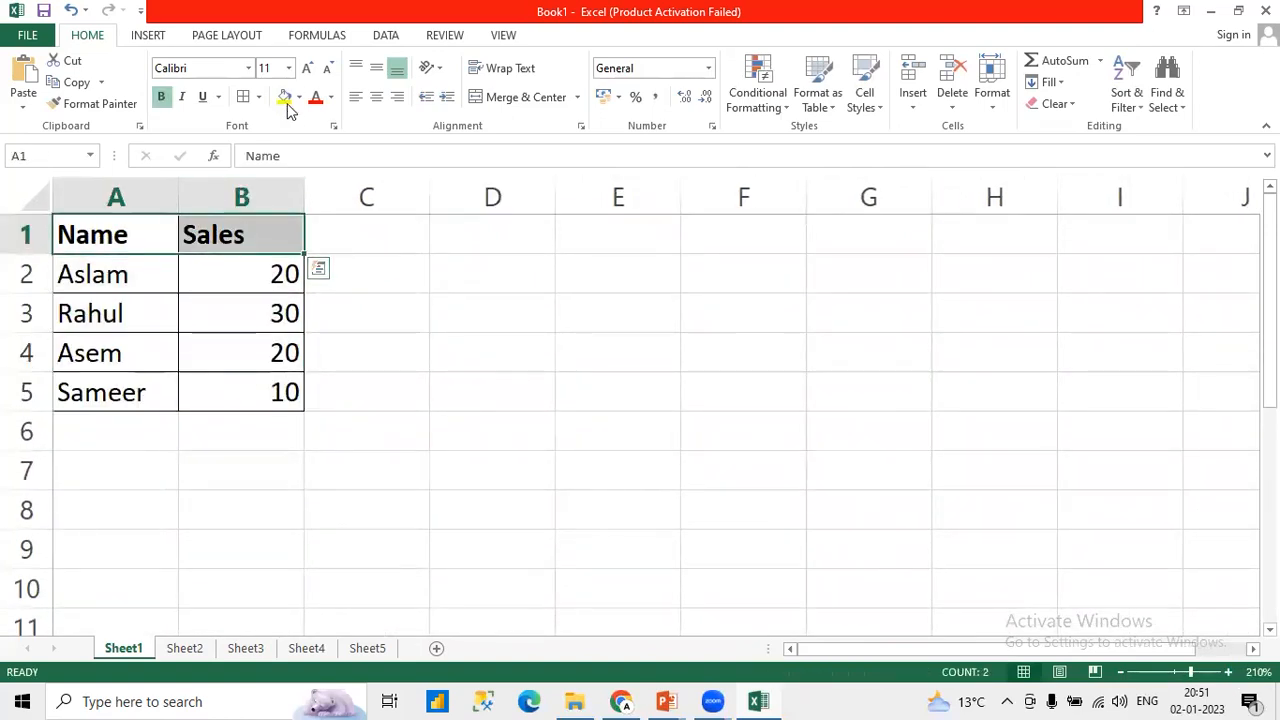
{"action": "left_click", "coordinate": [285, 98]}
Step: Label cell D1 "Total Sales" and auto-fit the width of column D to the text
{"action": "left_click", "coordinate": [457, 237]}
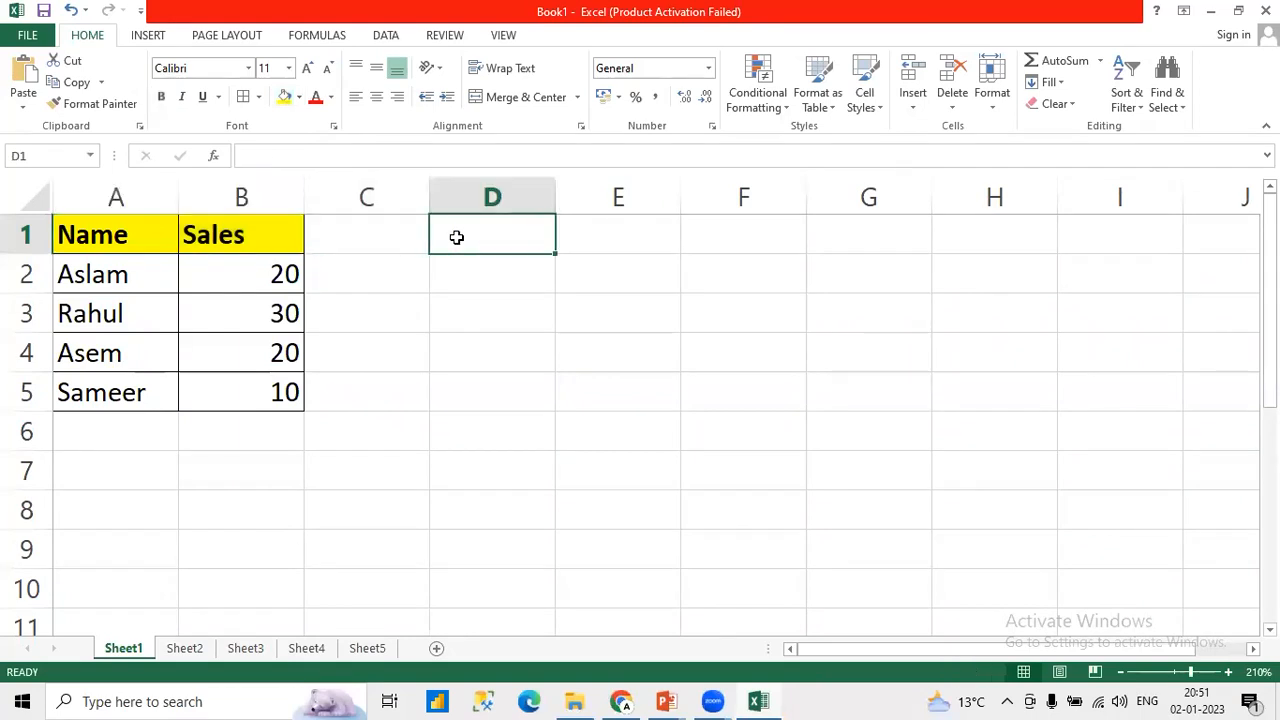
{"action": "type", "text": "Total"}
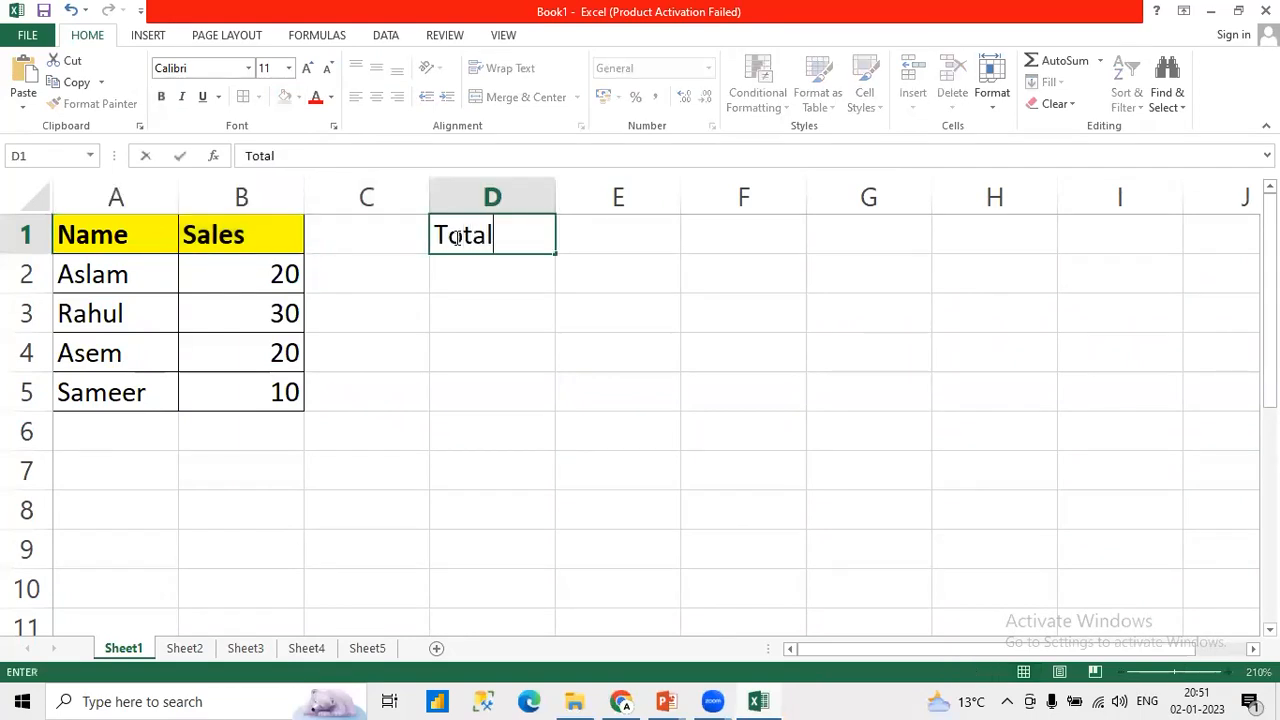
{"action": "key", "text": "Tab"}
{"action": "left_click", "coordinate": [455, 237]}
{"action": "left_click", "coordinate": [324, 150]}
{"action": "type", "text": "Sales"}
{"action": "key", "text": "Return"}
{"action": "key", "text": "Up"}
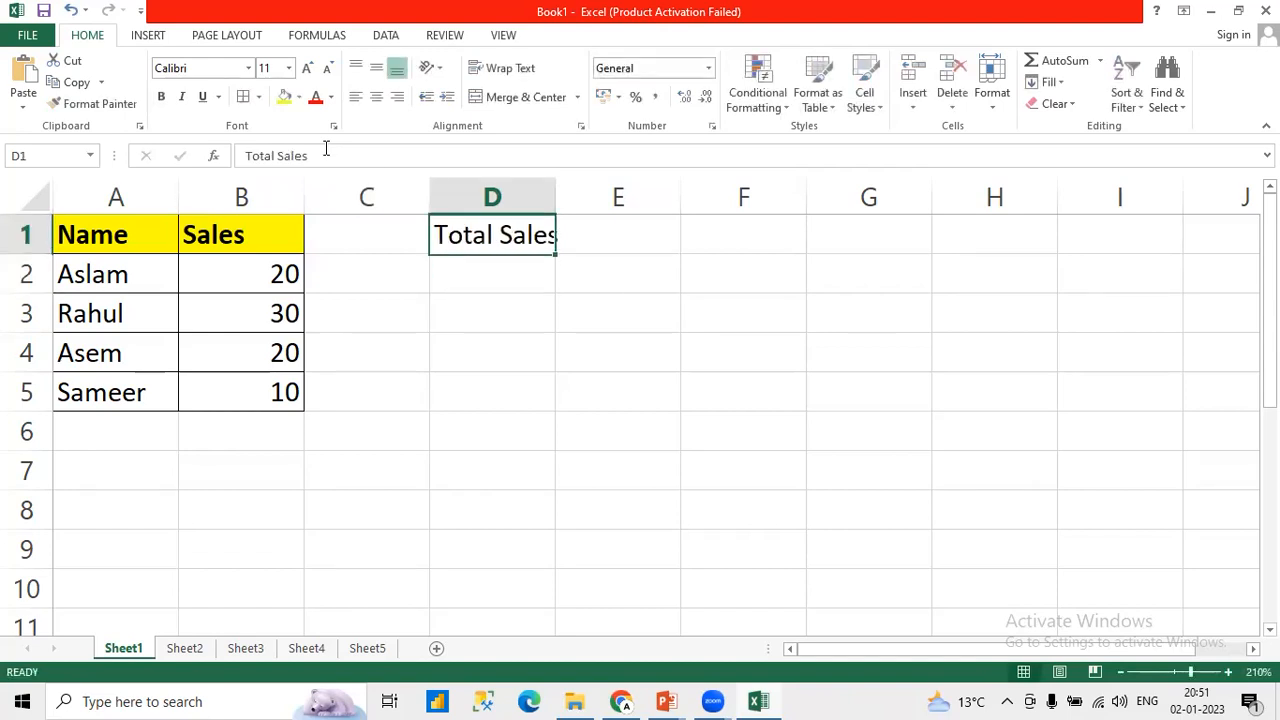
{"action": "double_click", "coordinate": [553, 193]}
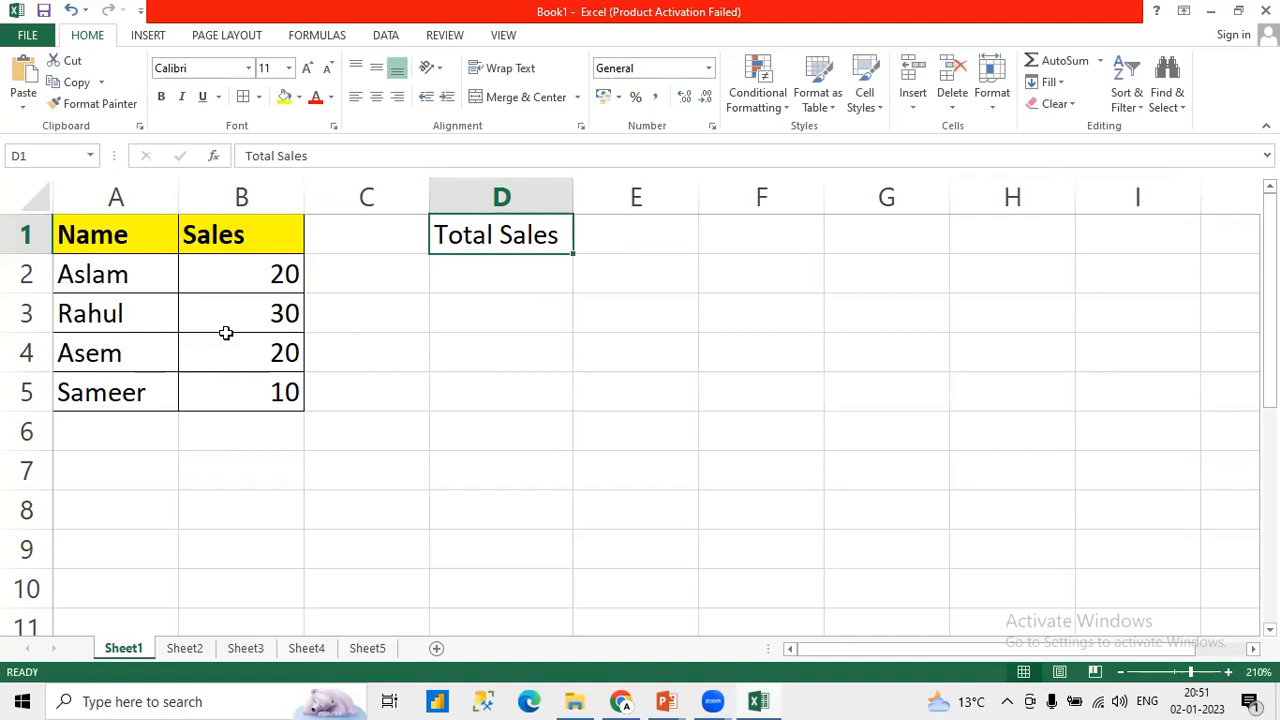
Step: Calculate the total sales in E1 with the formula =SUM(B2:B5)
{"action": "left_click", "coordinate": [600, 246]}
{"action": "type", "text": "="}
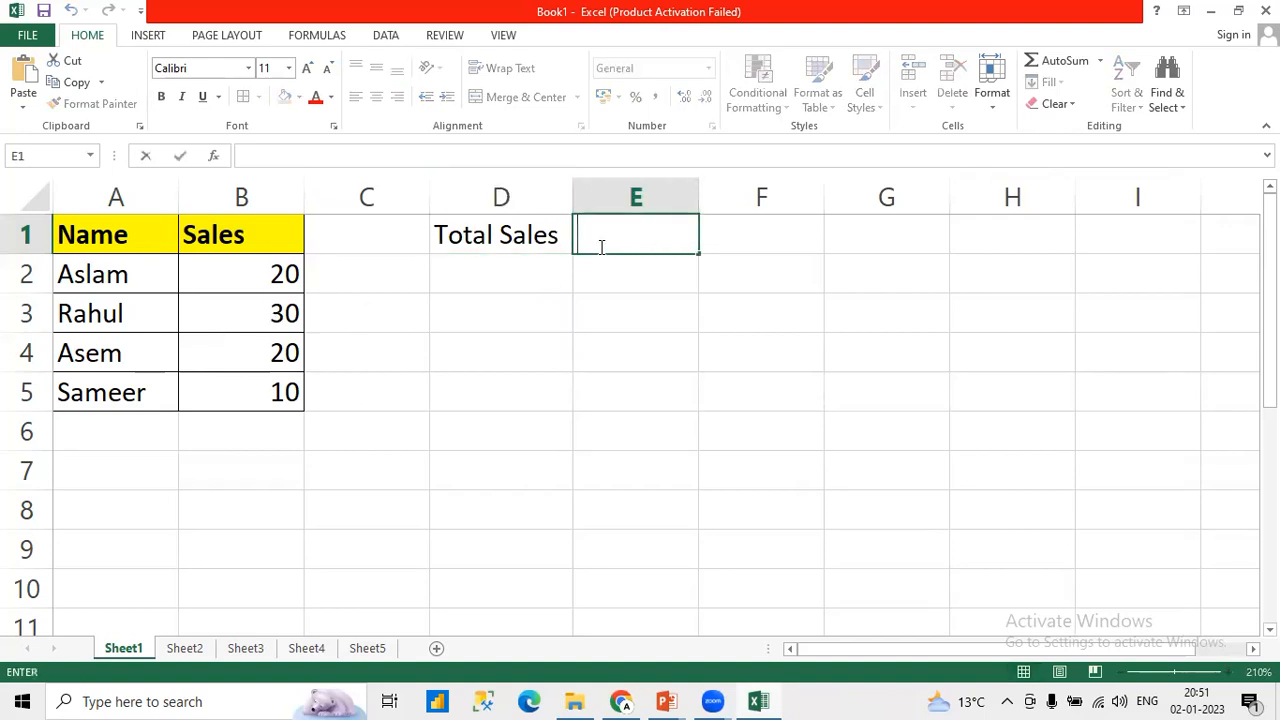
{"action": "type", "text": "SUM"}
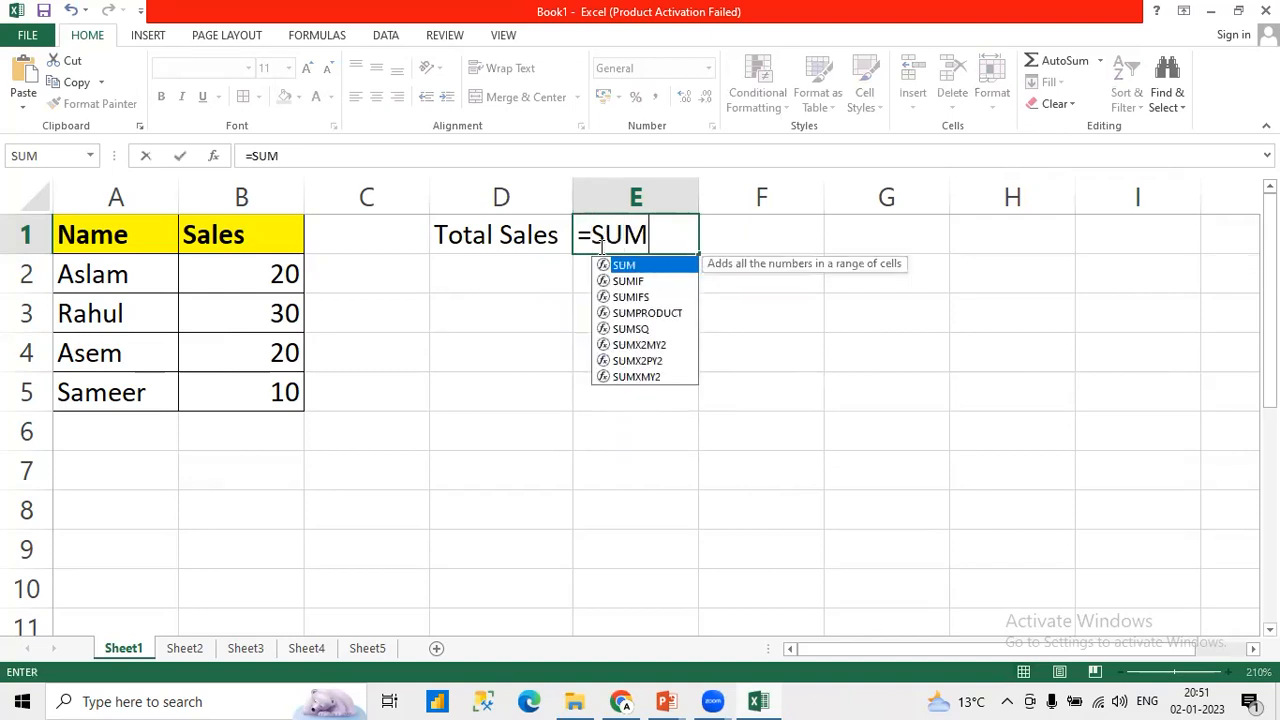
{"action": "type", "text": "("}
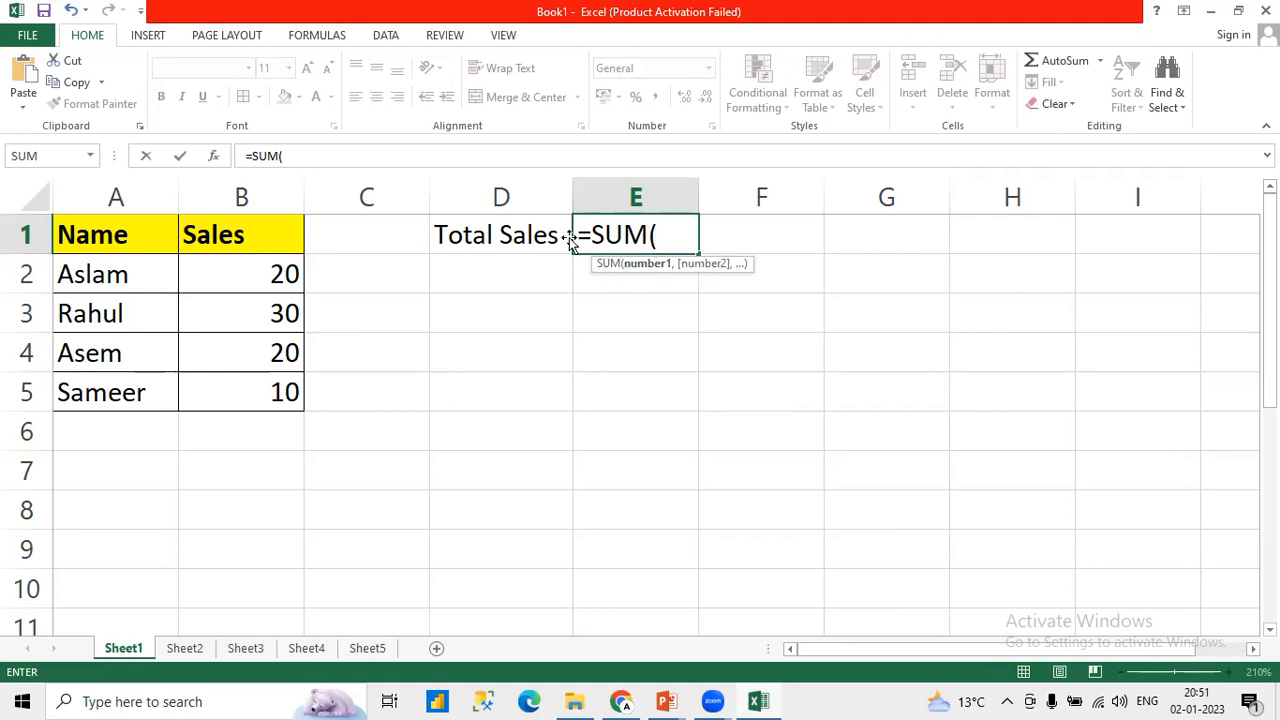
{"action": "left_click_drag", "start_coordinate": [591, 236], "coordinate": [583, 236]}
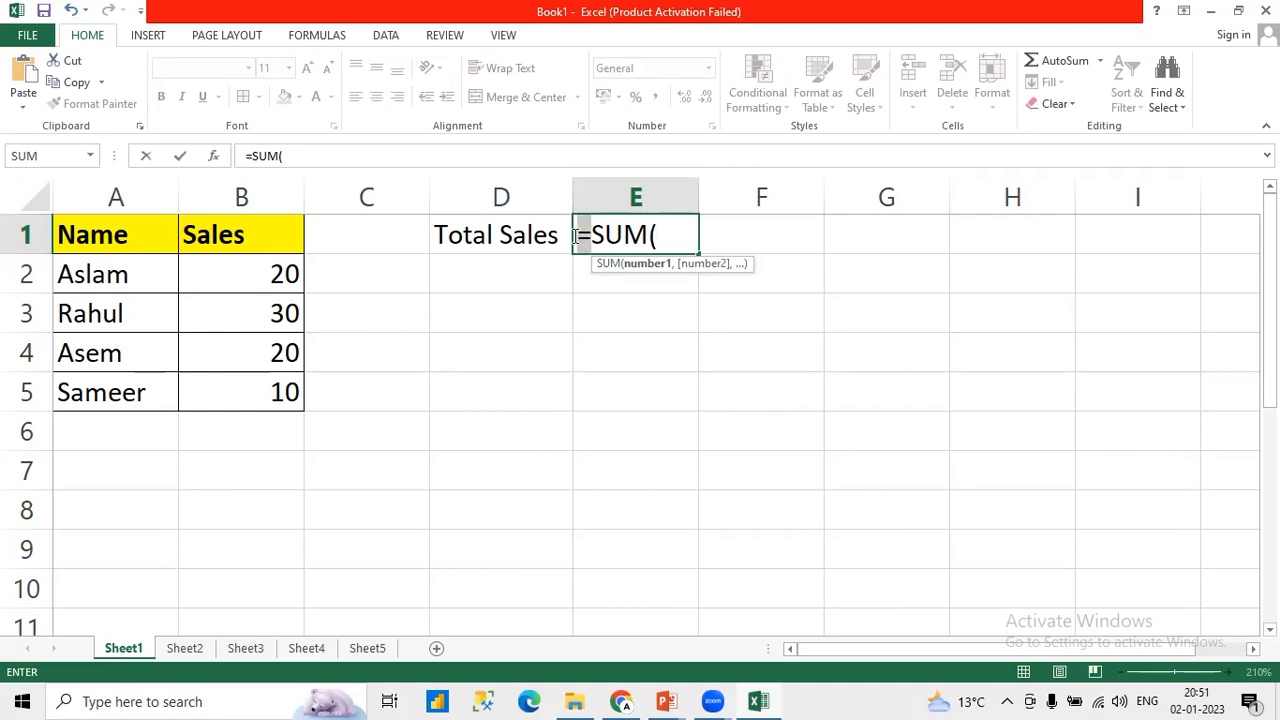
{"action": "left_click", "coordinate": [577, 236]}
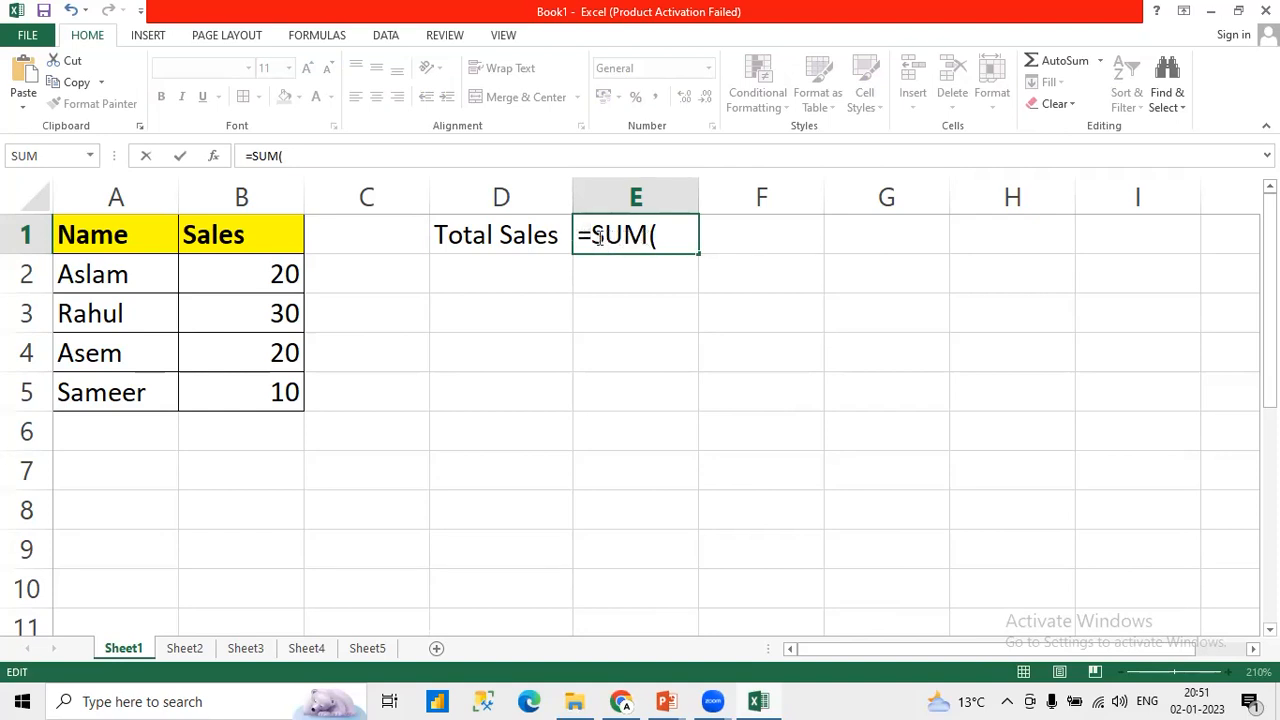
{"action": "double_click", "coordinate": [597, 236]}
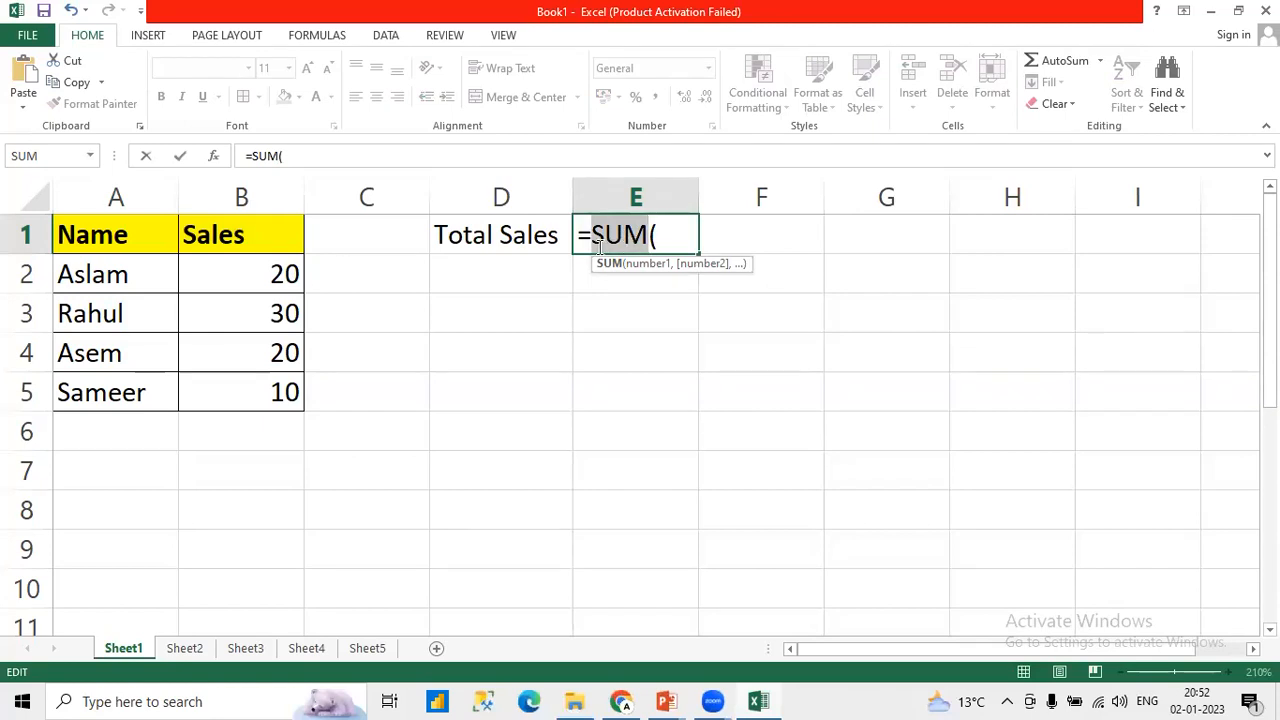
{"action": "left_click", "coordinate": [676, 240]}
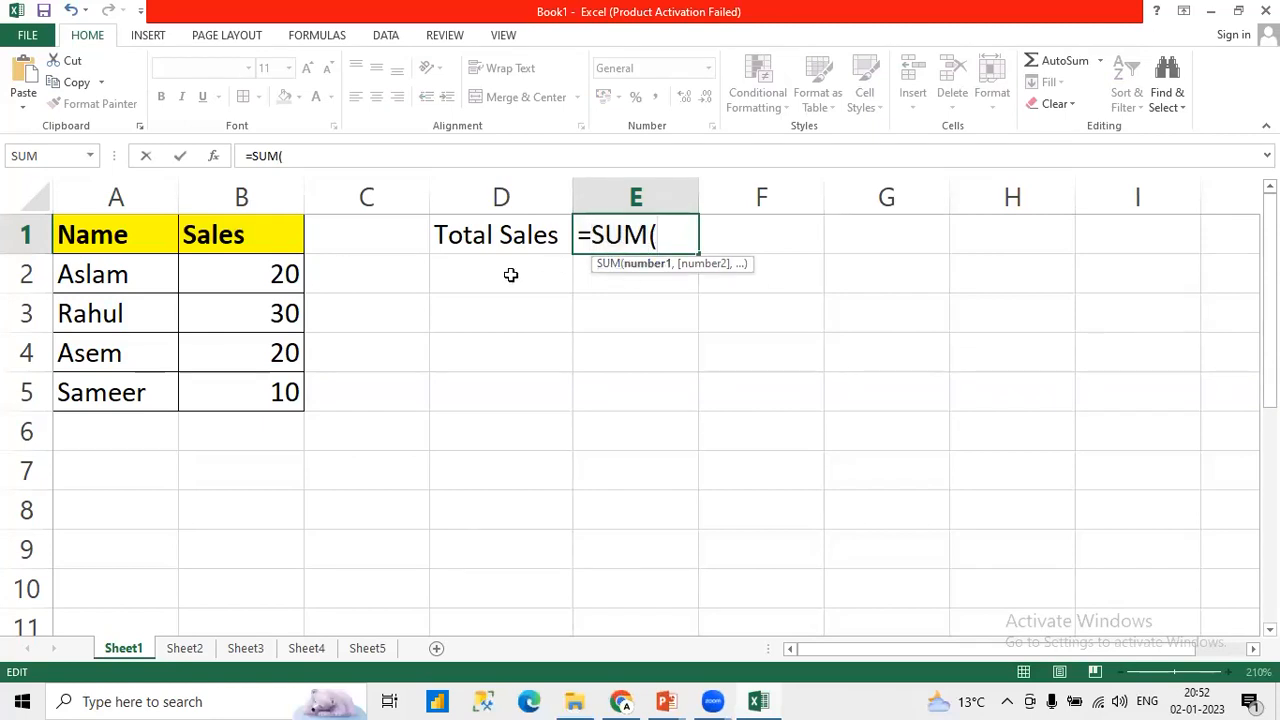
{"action": "left_click", "coordinate": [275, 291]}
{"action": "left_click_drag", "start_coordinate": [275, 291], "coordinate": [271, 383]}
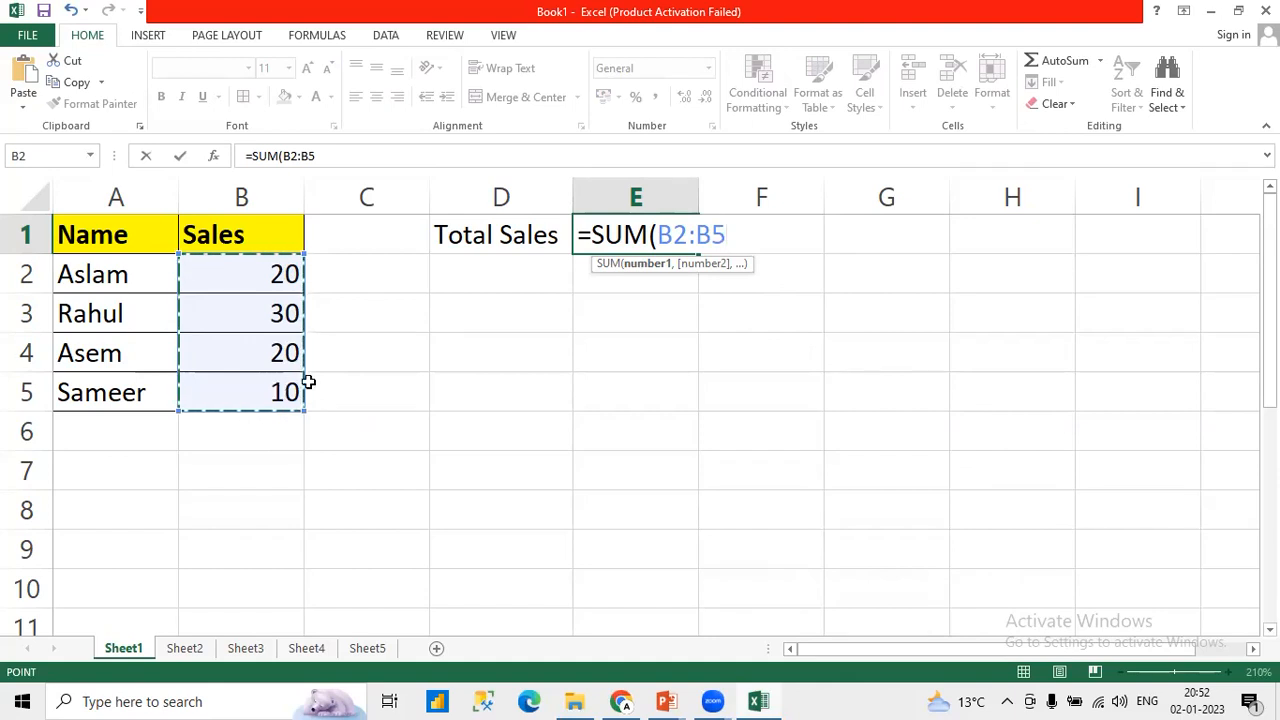
{"action": "key", "text": "Return"}
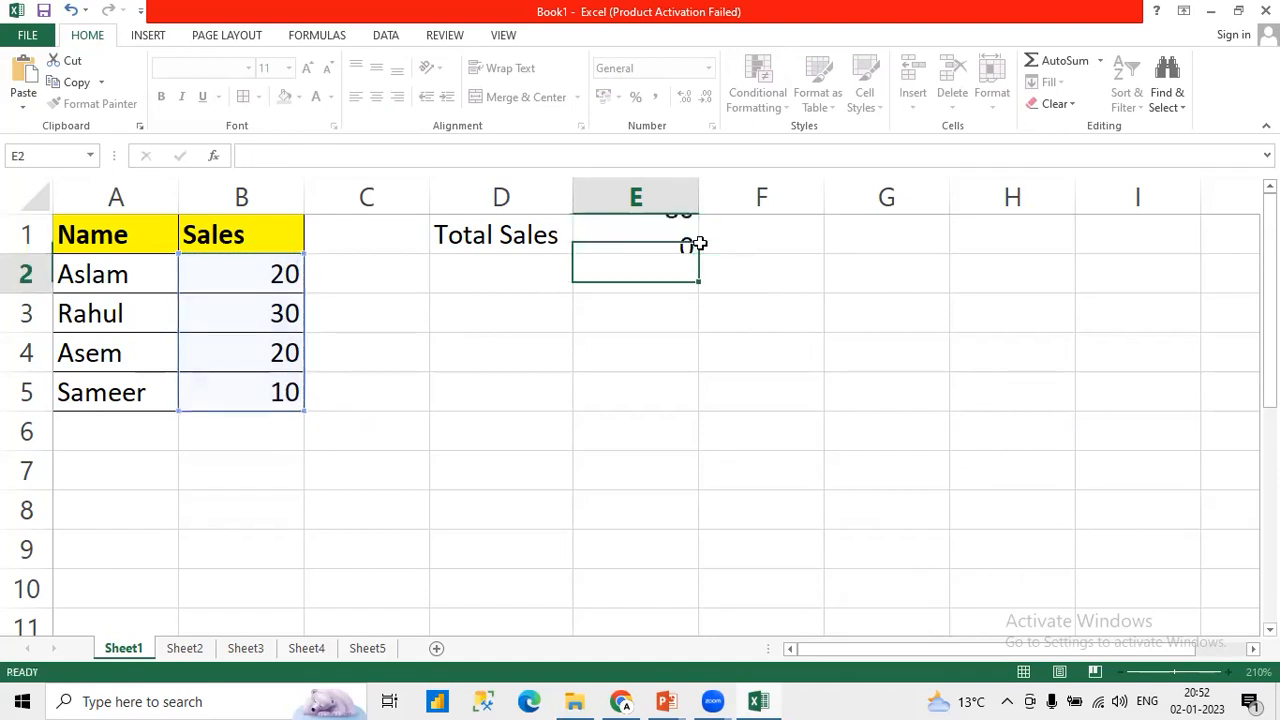
{"action": "left_click", "coordinate": [673, 234]}
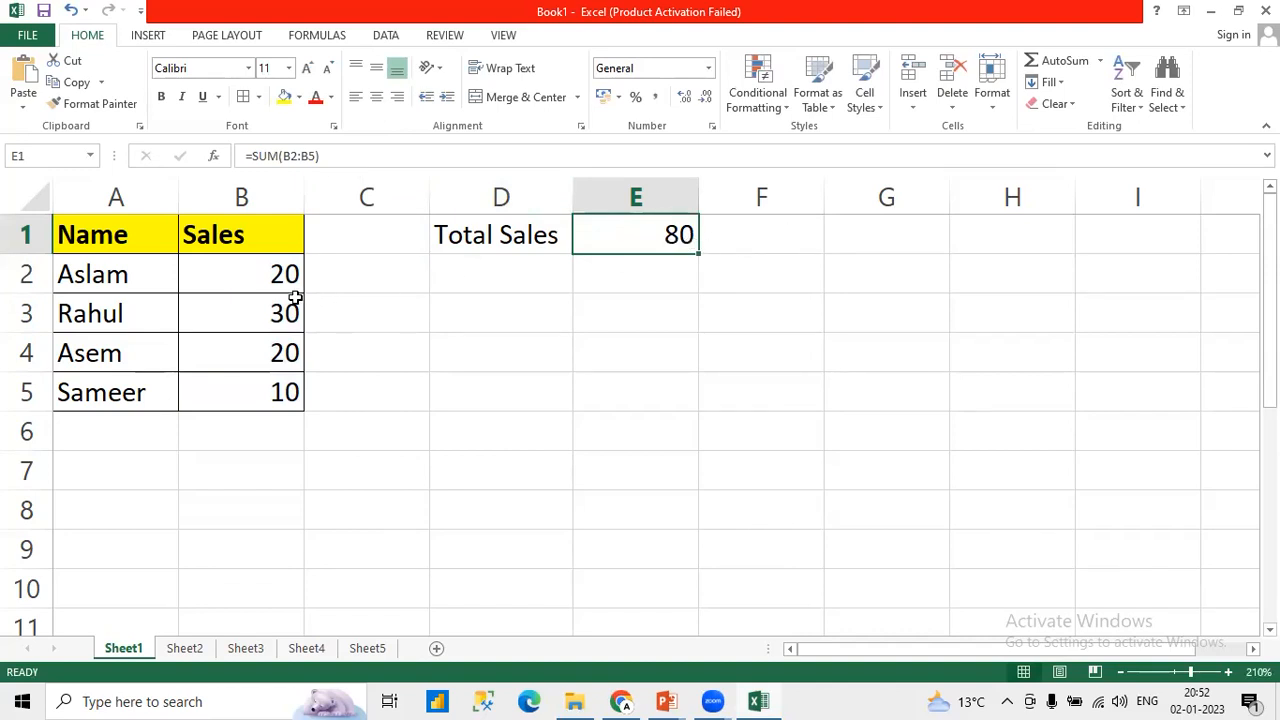
{"action": "left_click_drag", "start_coordinate": [262, 275], "coordinate": [263, 385]}
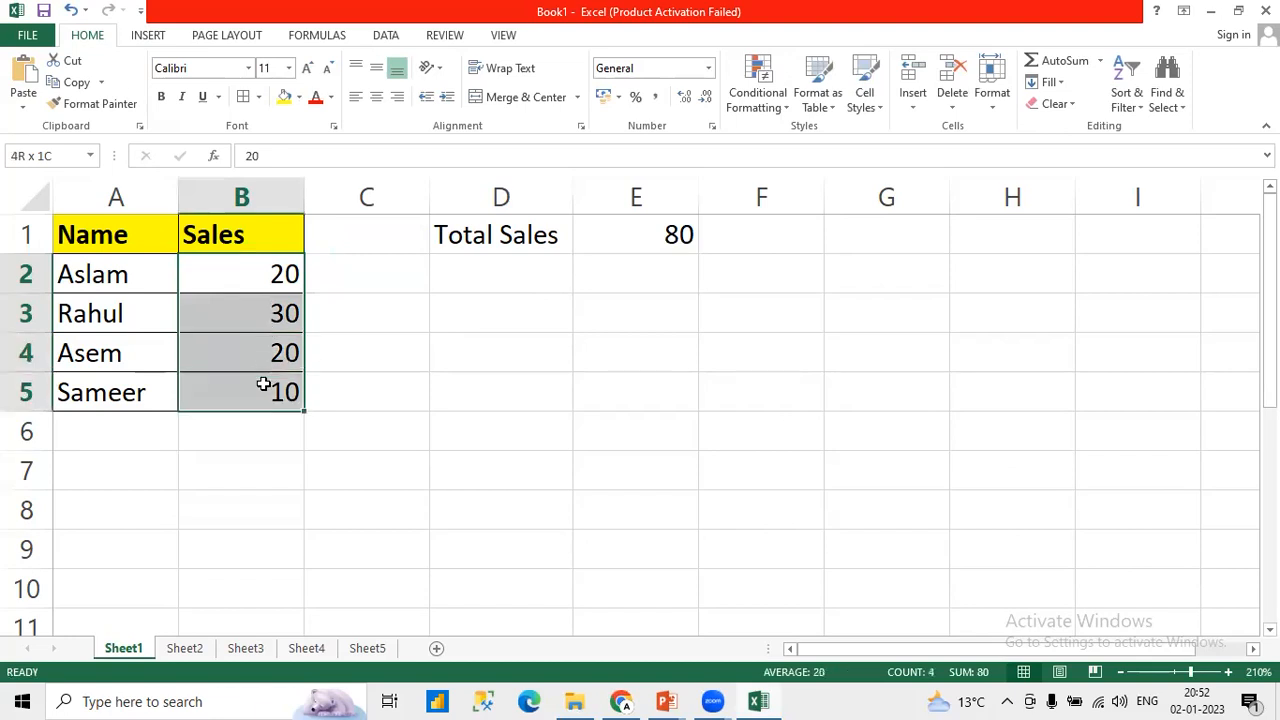
{"action": "left_click", "coordinate": [534, 237]}
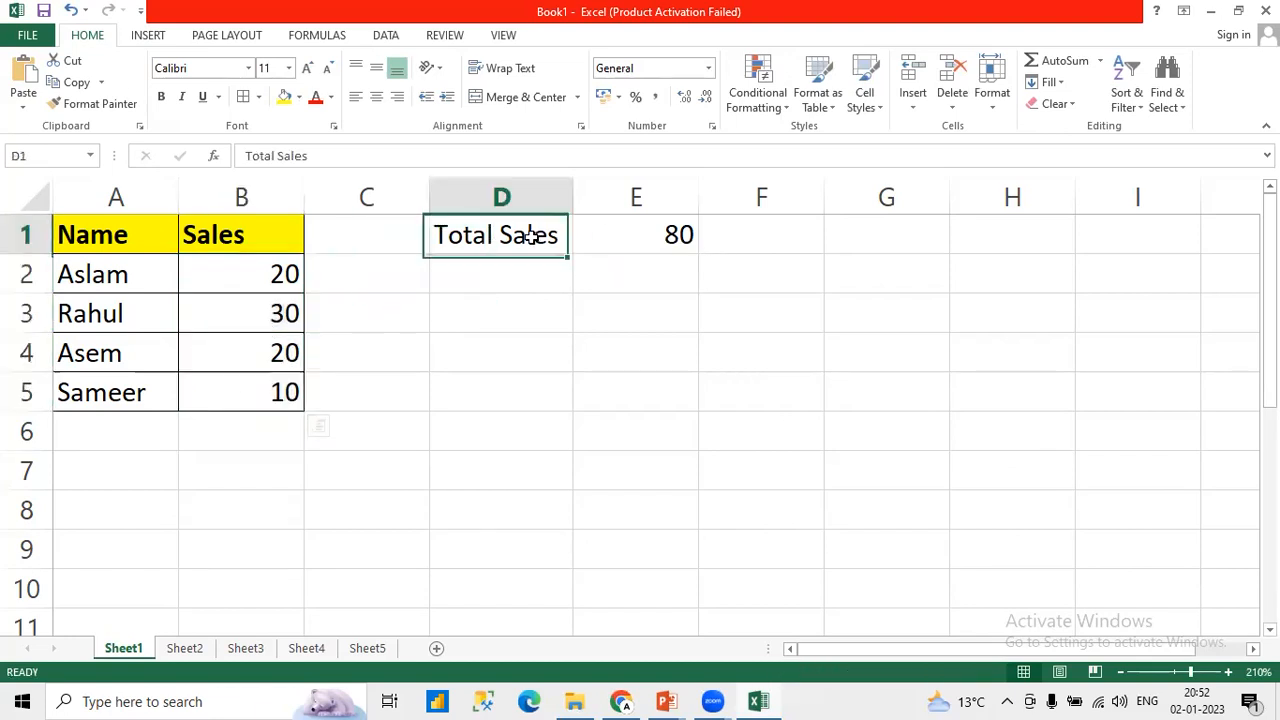
{"action": "left_click", "coordinate": [668, 234]}
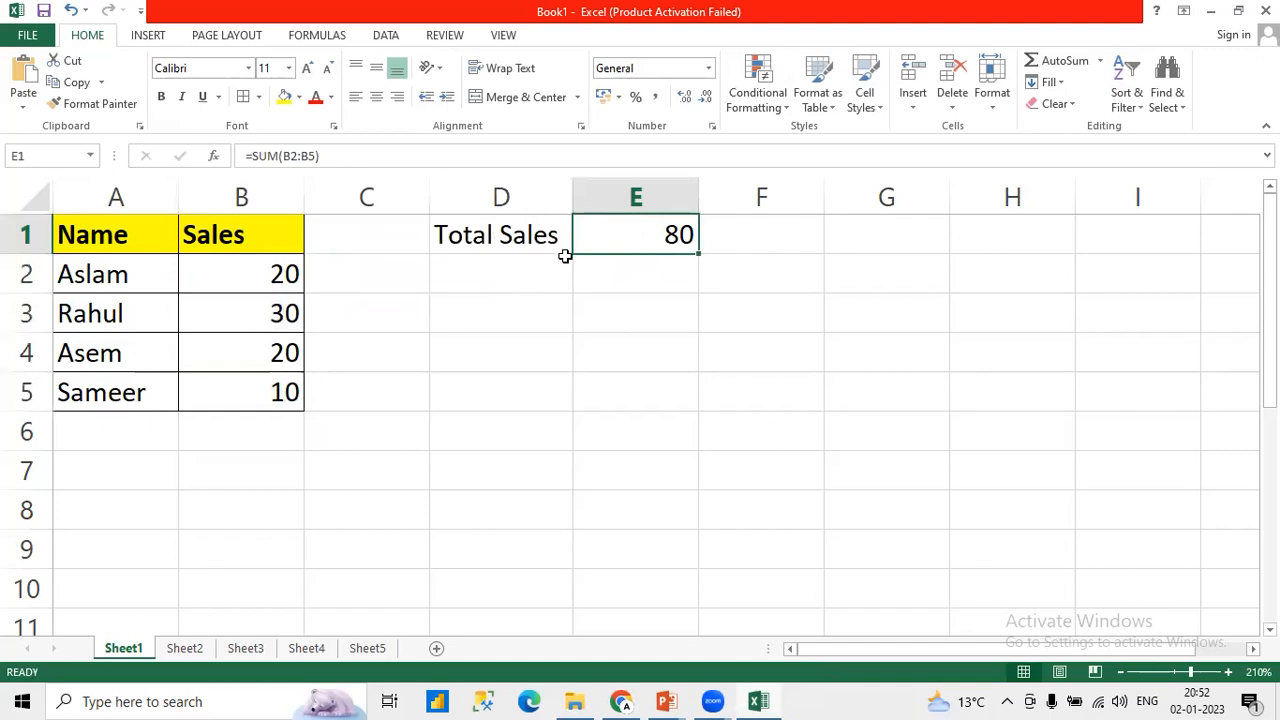
Step: Enter the label "Minmum Sales" in cell D2, below the Total Sales label
{"action": "left_click", "coordinate": [504, 277]}
{"action": "type", "text": "Min"}
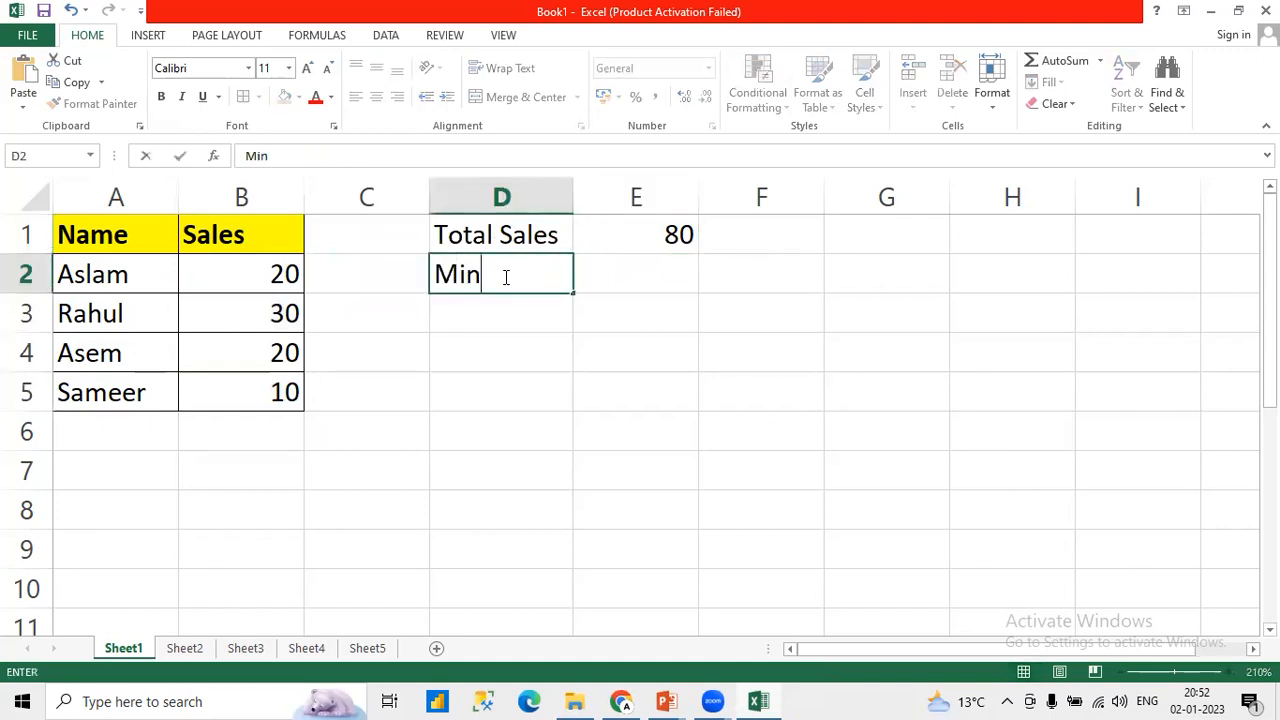
{"action": "type", "text": "mum Sales"}
{"action": "key", "text": "Return"}
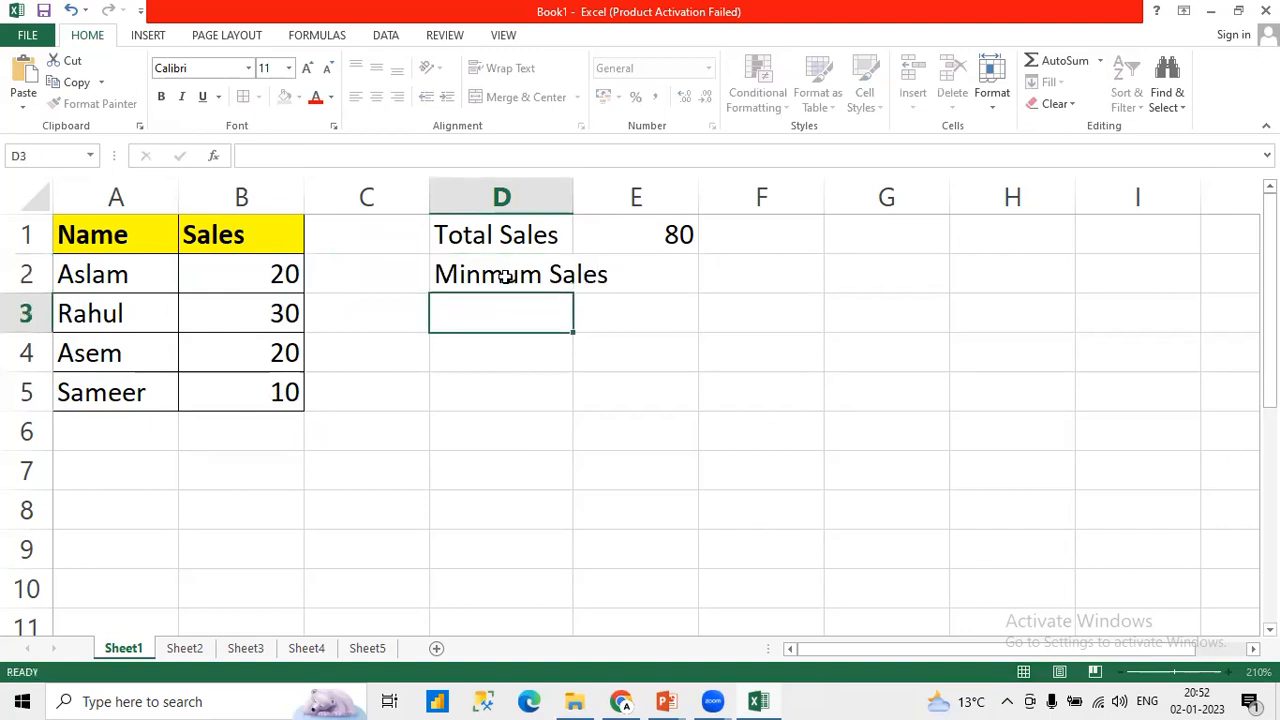
Step: Auto-fit the width of column D and calculate the minimum sales in E2 with the formula =MIN(B2:B5)
{"action": "double_click", "coordinate": [573, 197]}
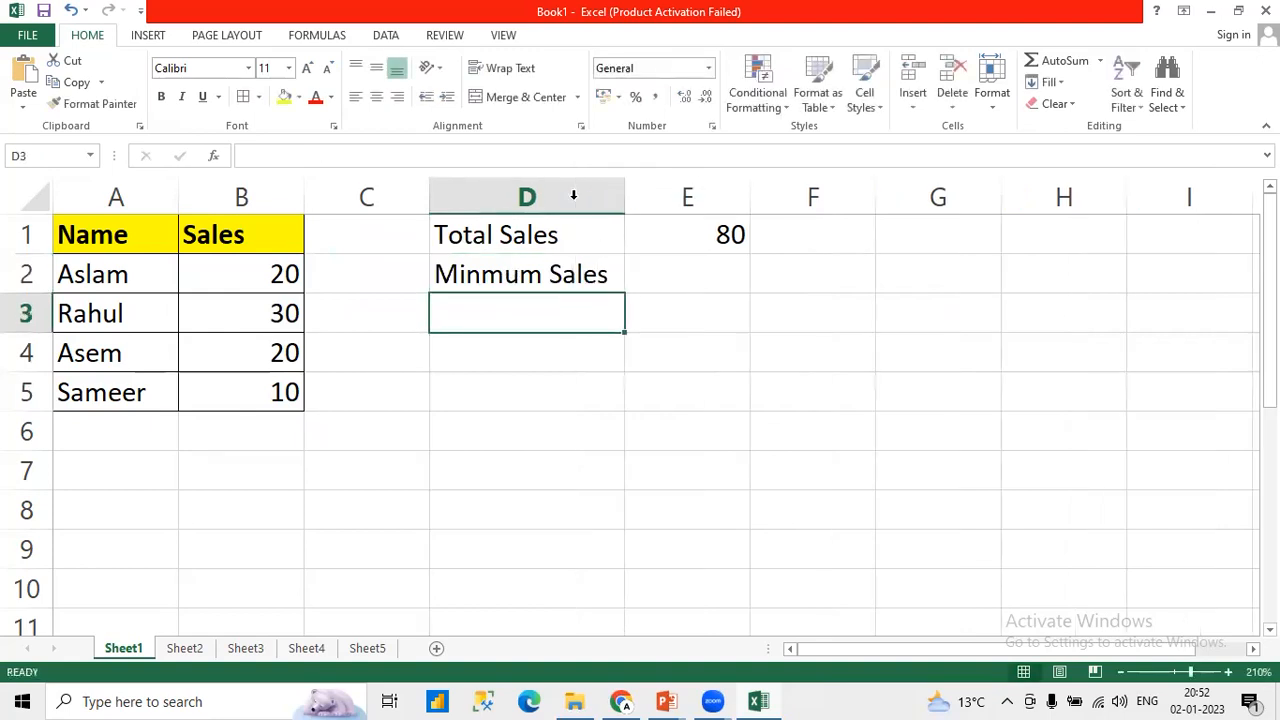
{"action": "left_click", "coordinate": [694, 287]}
{"action": "type", "text": "="}
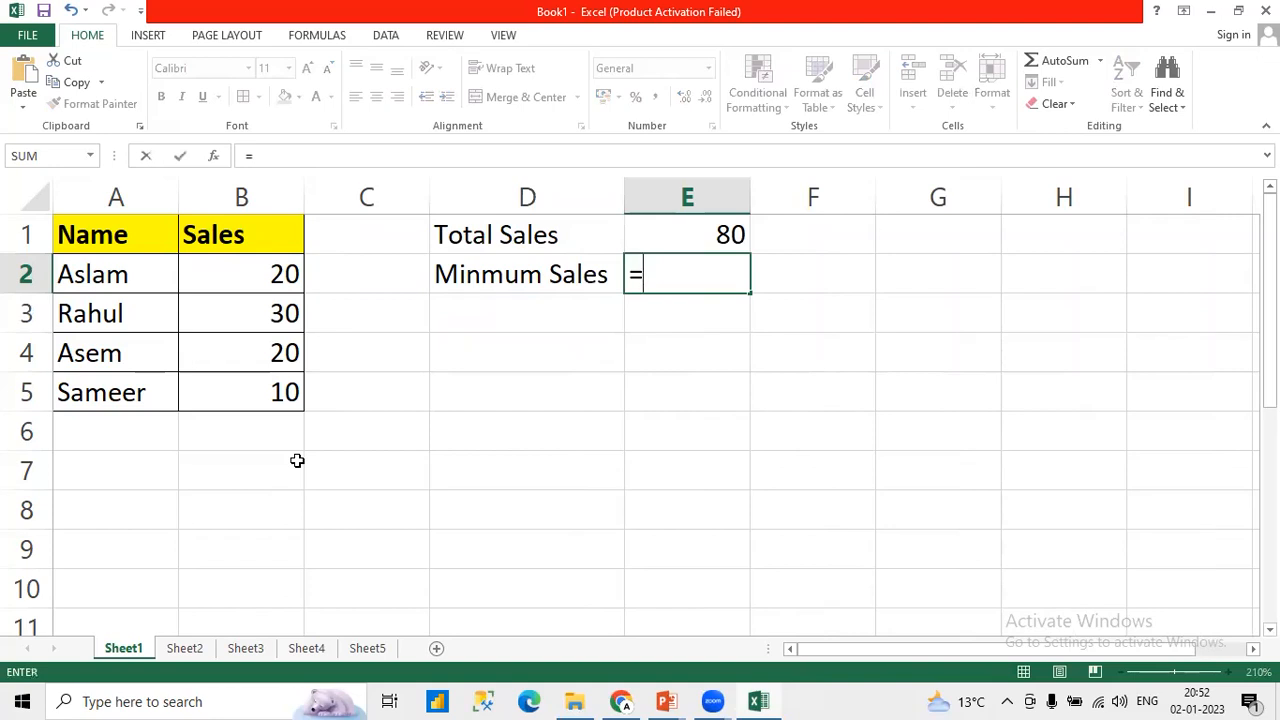
{"action": "type", "text": "MIN"}
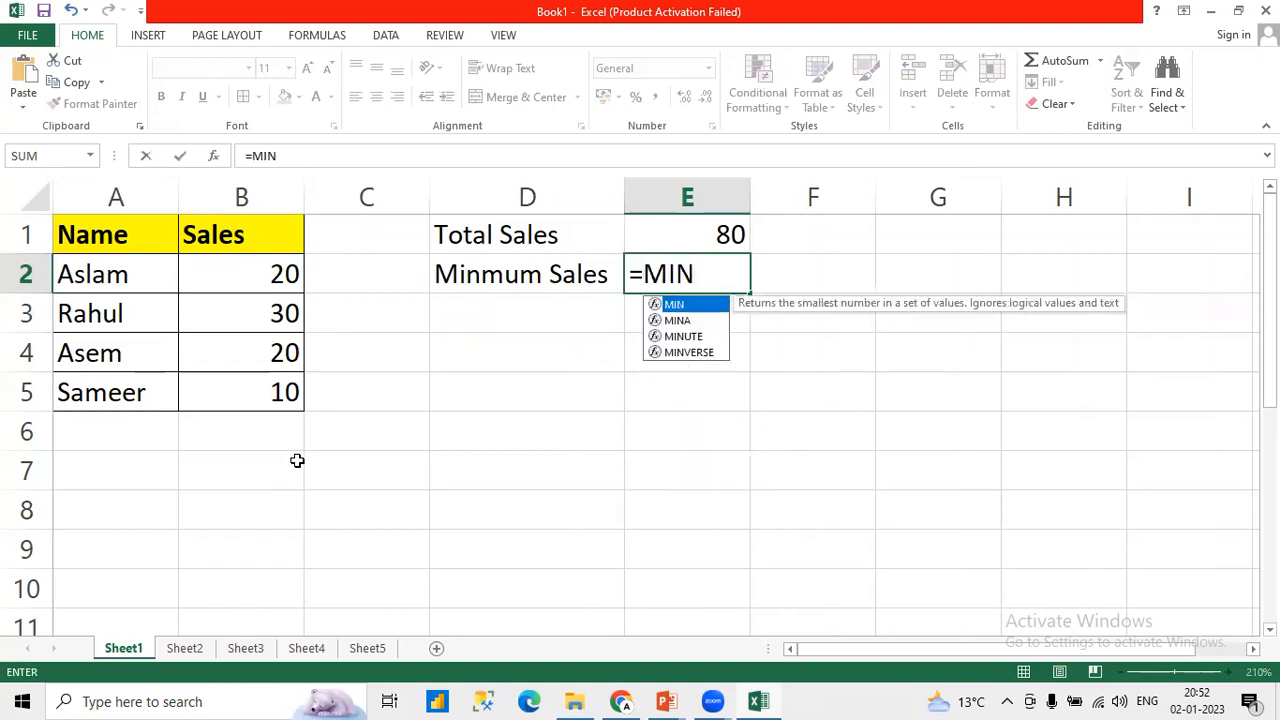
{"action": "type", "text": "("}
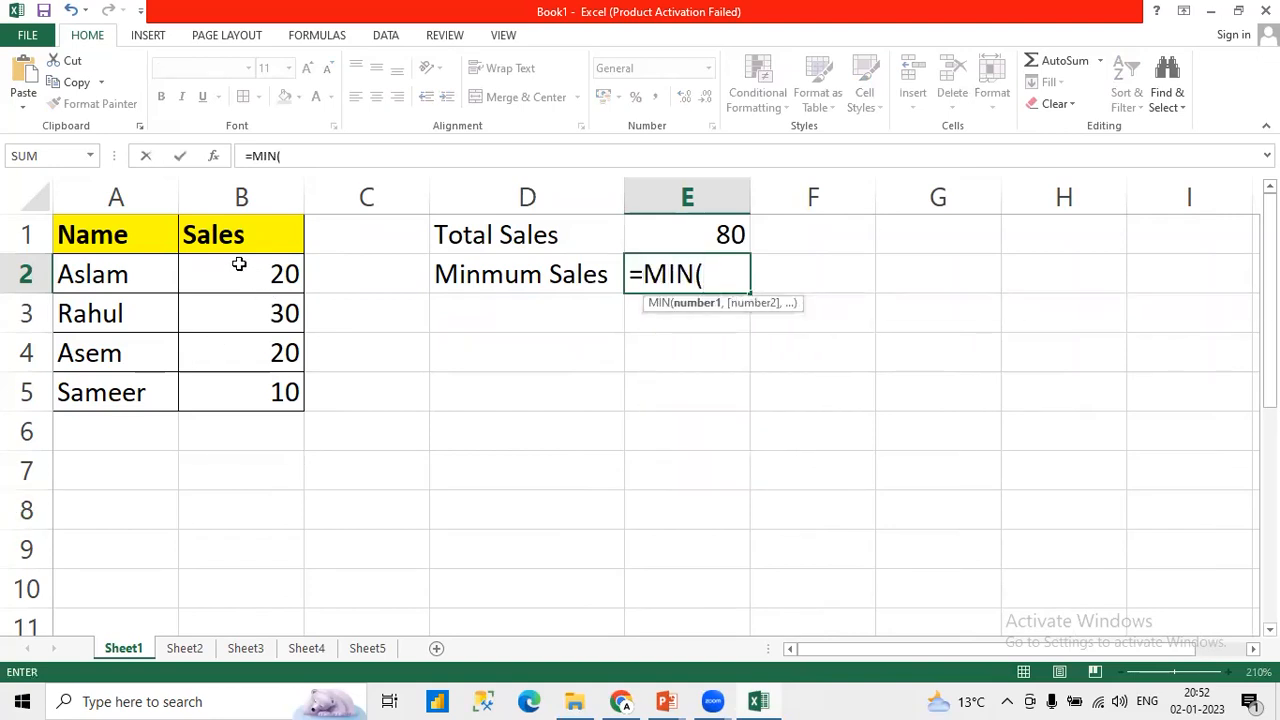
{"action": "left_click_drag", "start_coordinate": [239, 263], "coordinate": [239, 380]}
{"action": "type", "text": ")"}
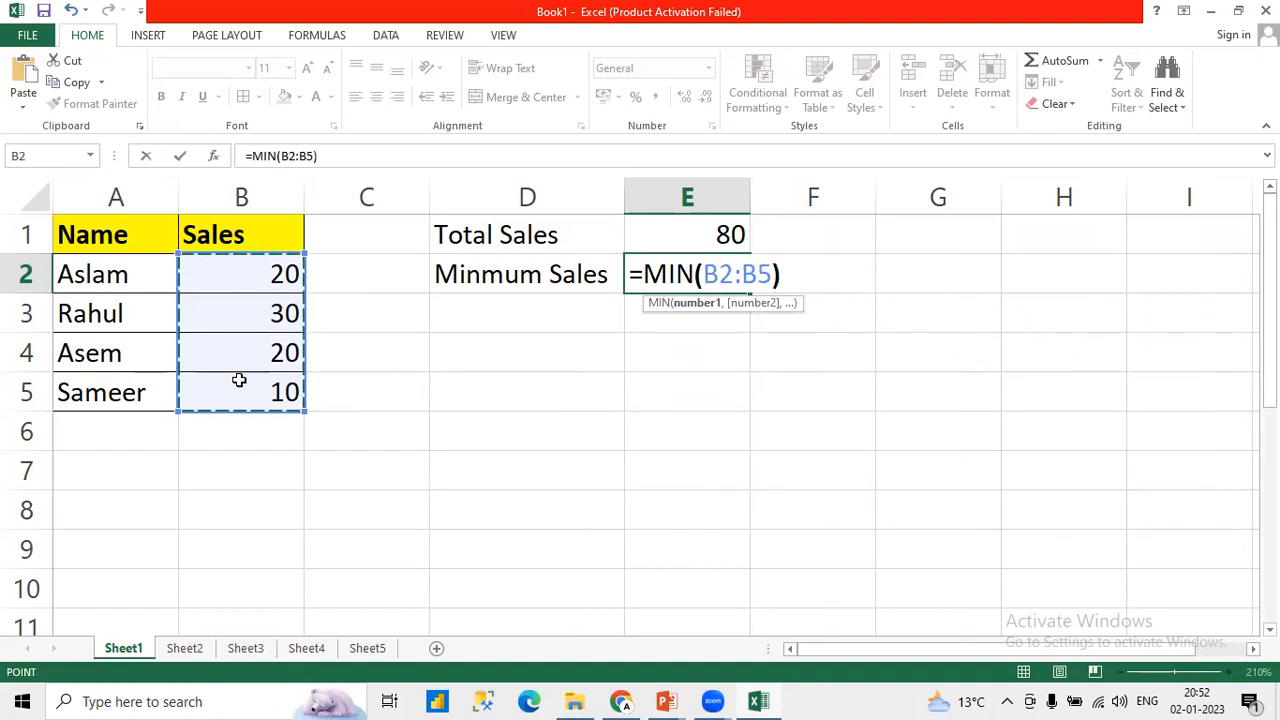
{"action": "key", "text": "Return"}
{"action": "key", "text": "Up"}
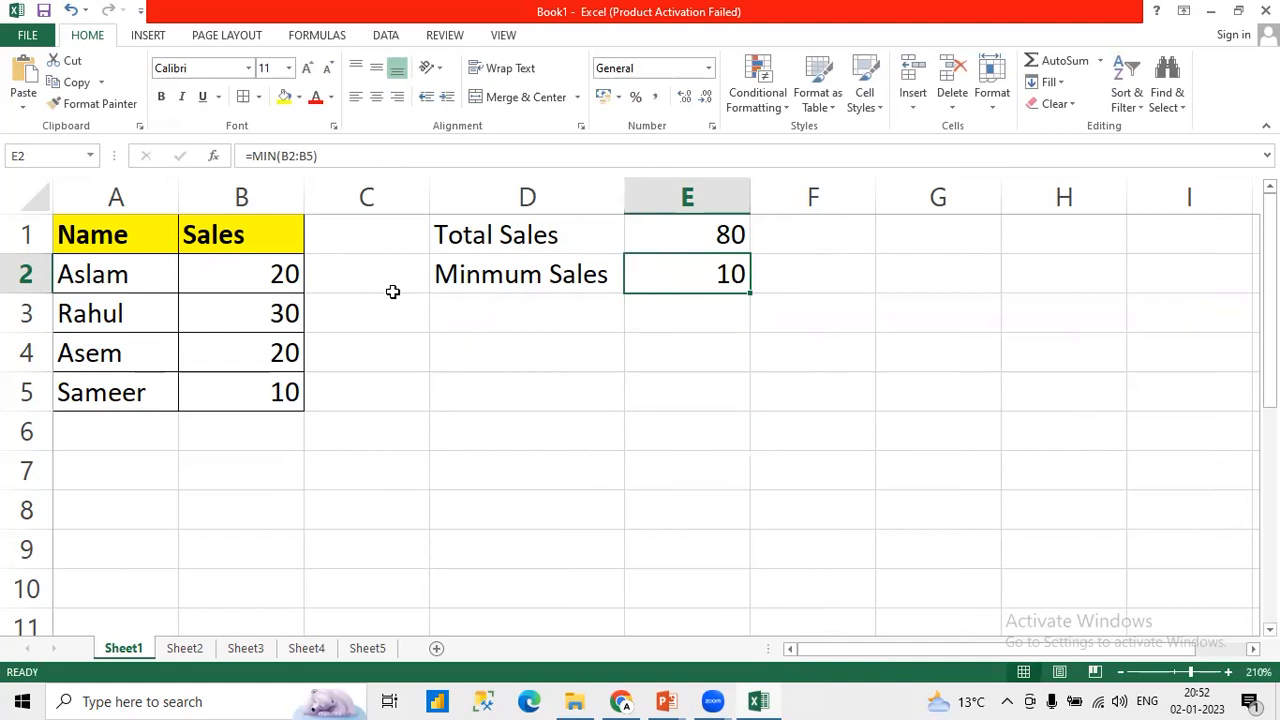
{"action": "left_click_drag", "start_coordinate": [280, 274], "coordinate": [286, 391]}
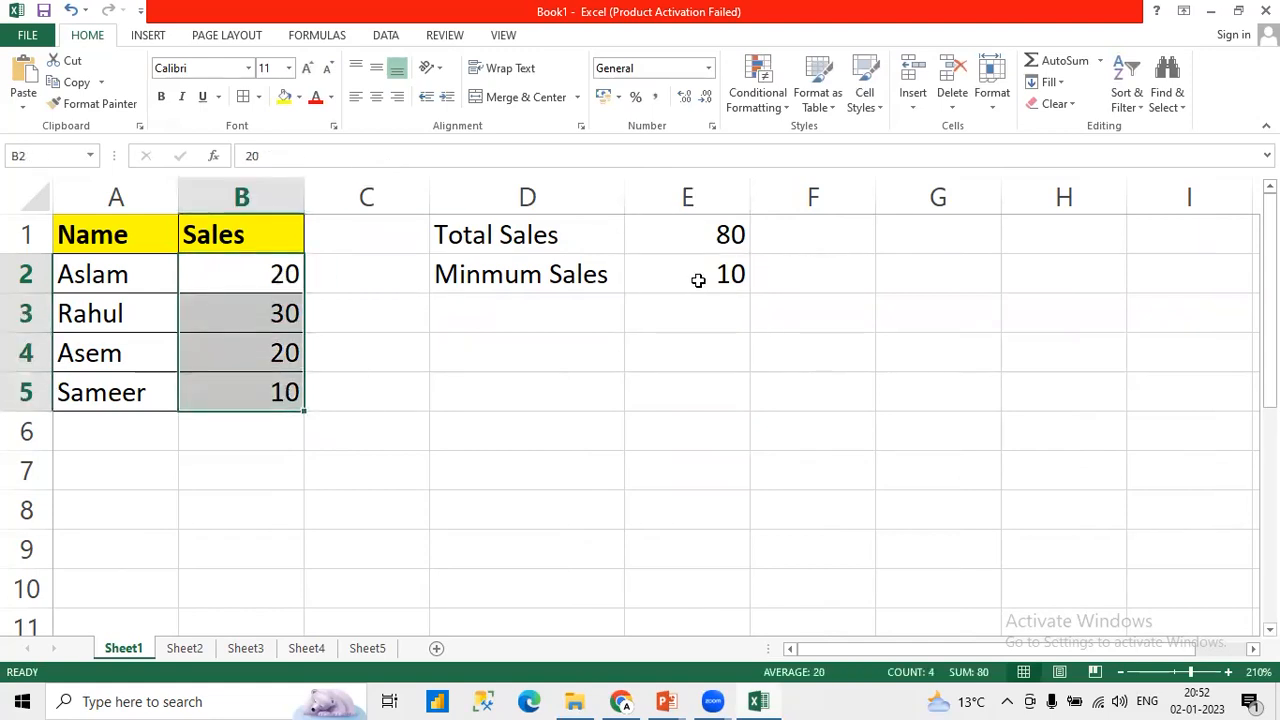
Step: Enter the label "Maximum Sales" in cell D3, below the minimum sales label
{"action": "left_click", "coordinate": [533, 313]}
{"action": "type", "text": "Ma"}
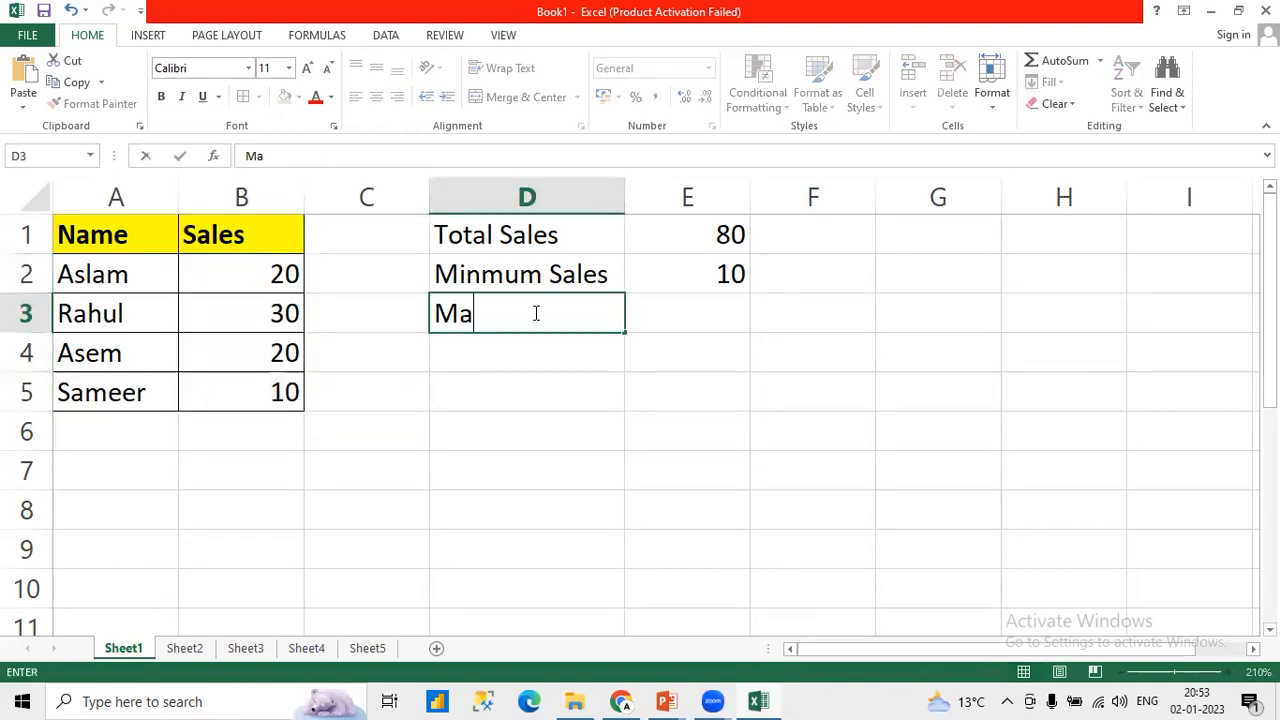
{"action": "type", "text": "ximum Sales"}
{"action": "key", "text": "Return"}
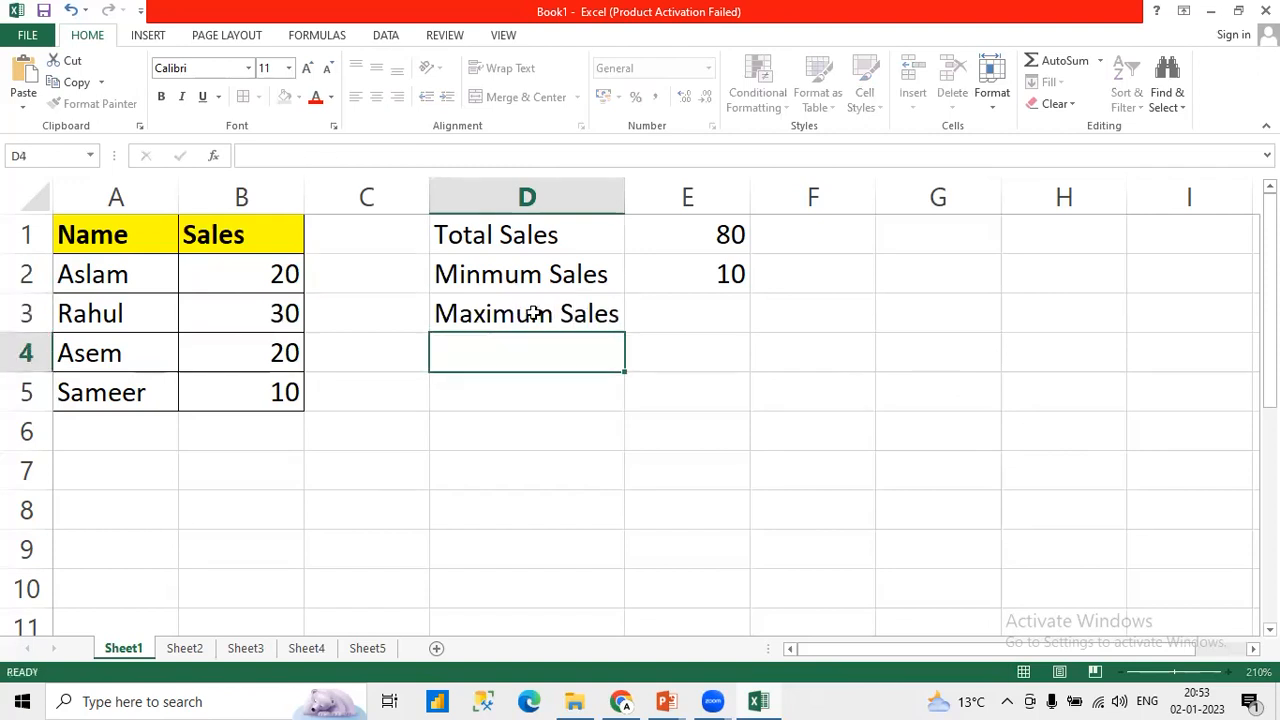
Step: Calculate the maximum sales in E3 with the formula =MAX(B2:B5)
{"action": "key", "text": "Up"}
{"action": "key", "text": "Right"}
{"action": "type", "text": "="}
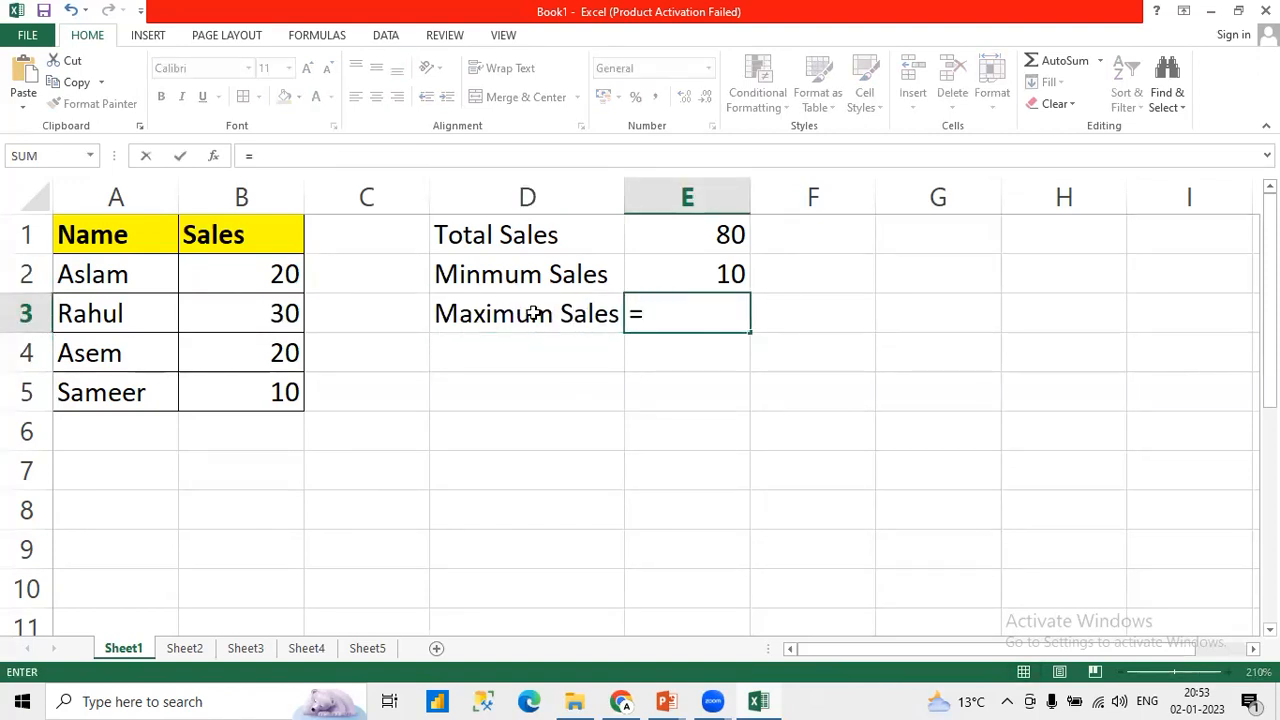
{"action": "type", "text": "MAX("}
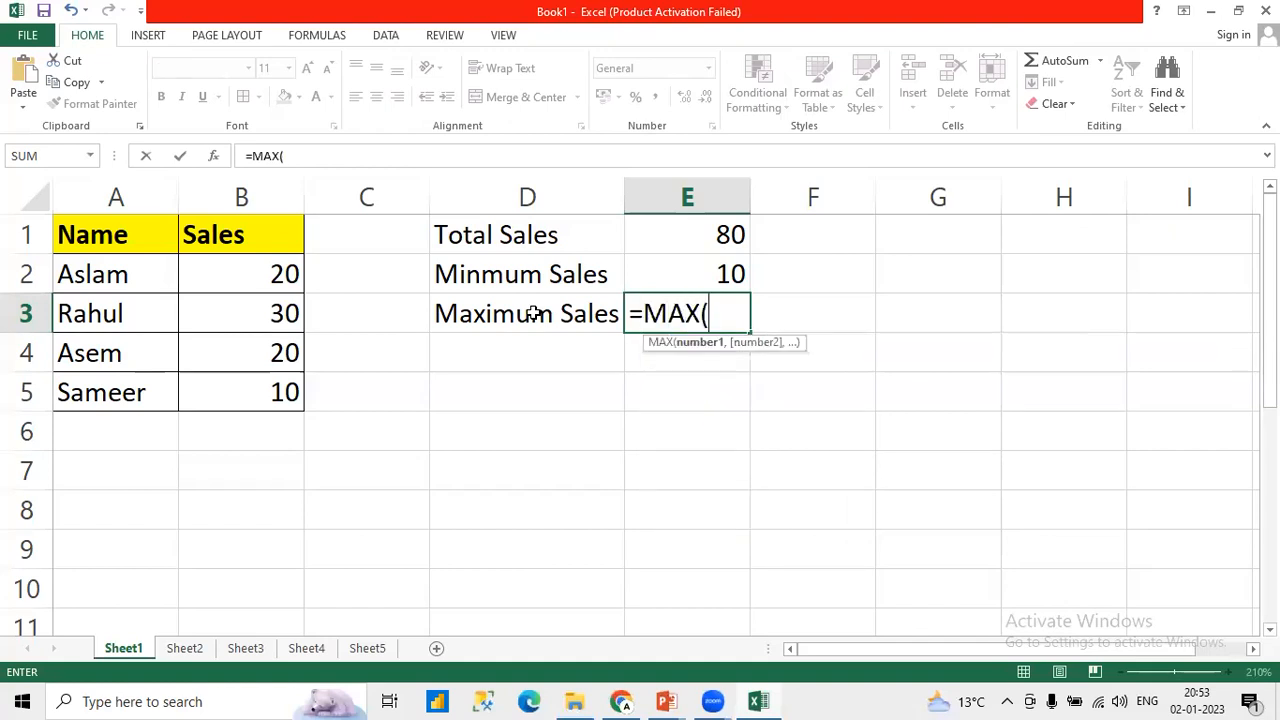
{"action": "left_click_drag", "start_coordinate": [250, 274], "coordinate": [254, 384]}
{"action": "type", "text": ")"}
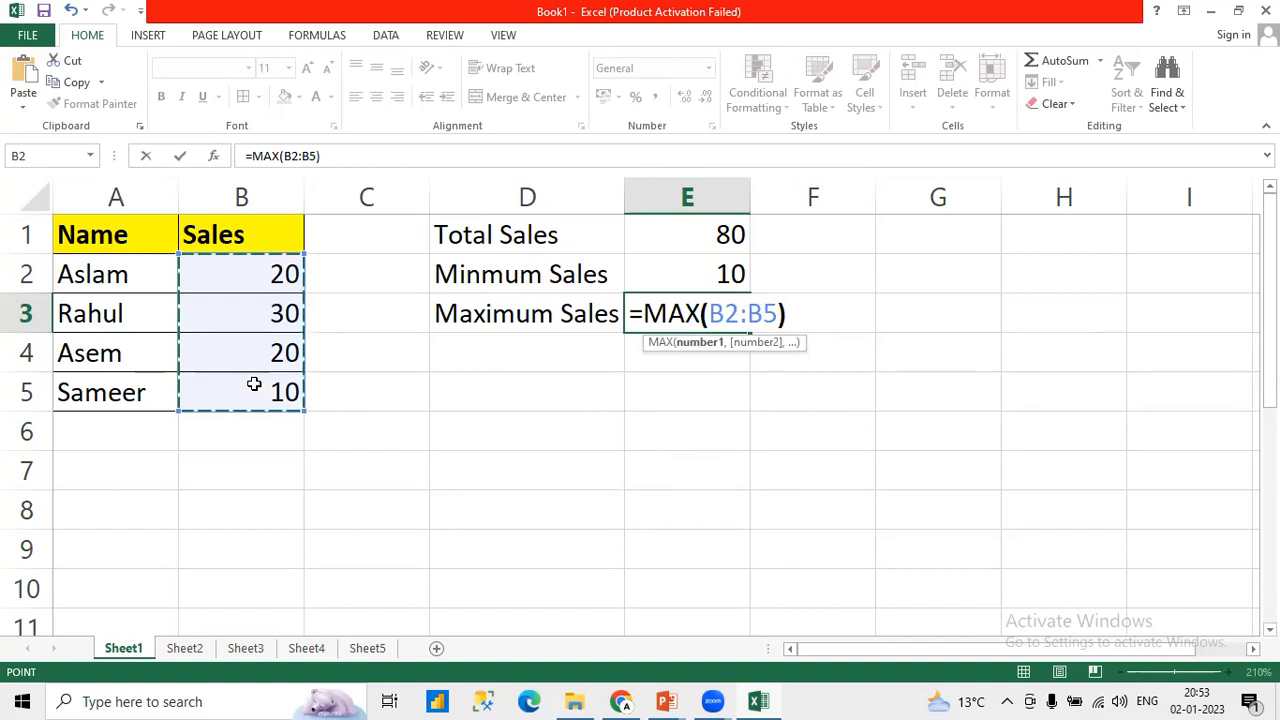
{"action": "key", "text": "Return"}
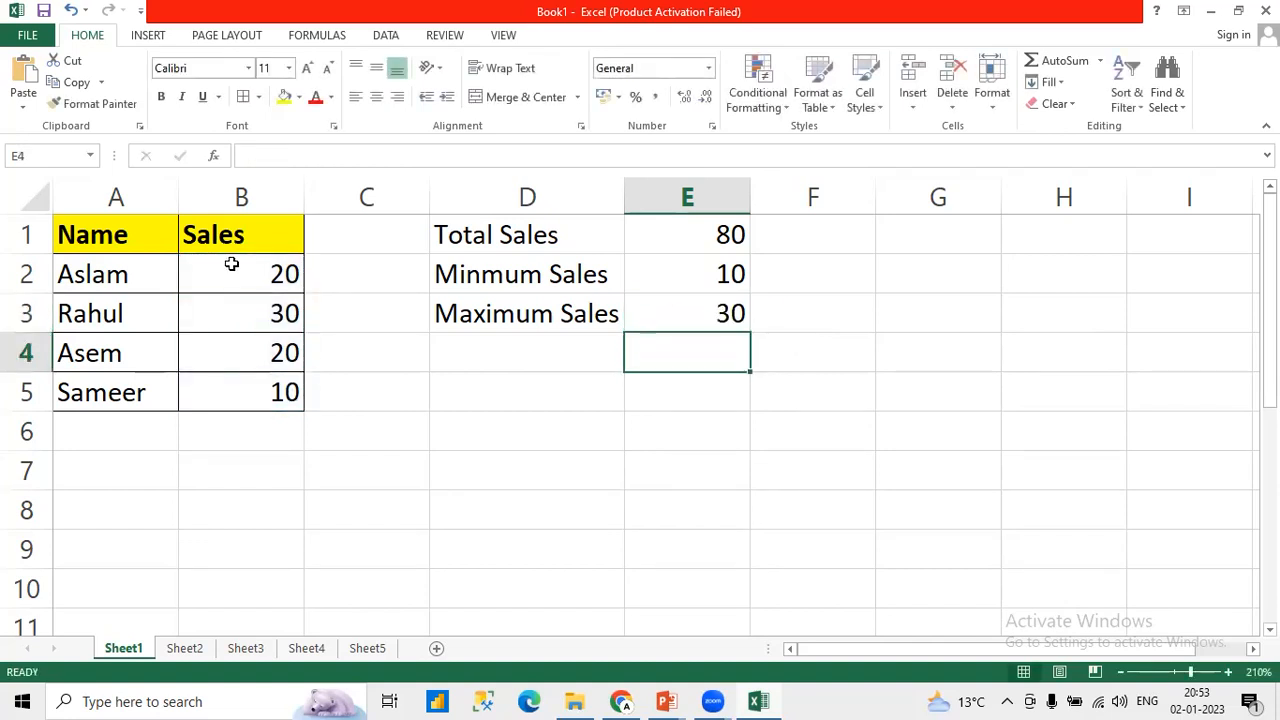
{"action": "left_click_drag", "start_coordinate": [231, 263], "coordinate": [237, 389]}
{"action": "left_click", "coordinate": [706, 308]}
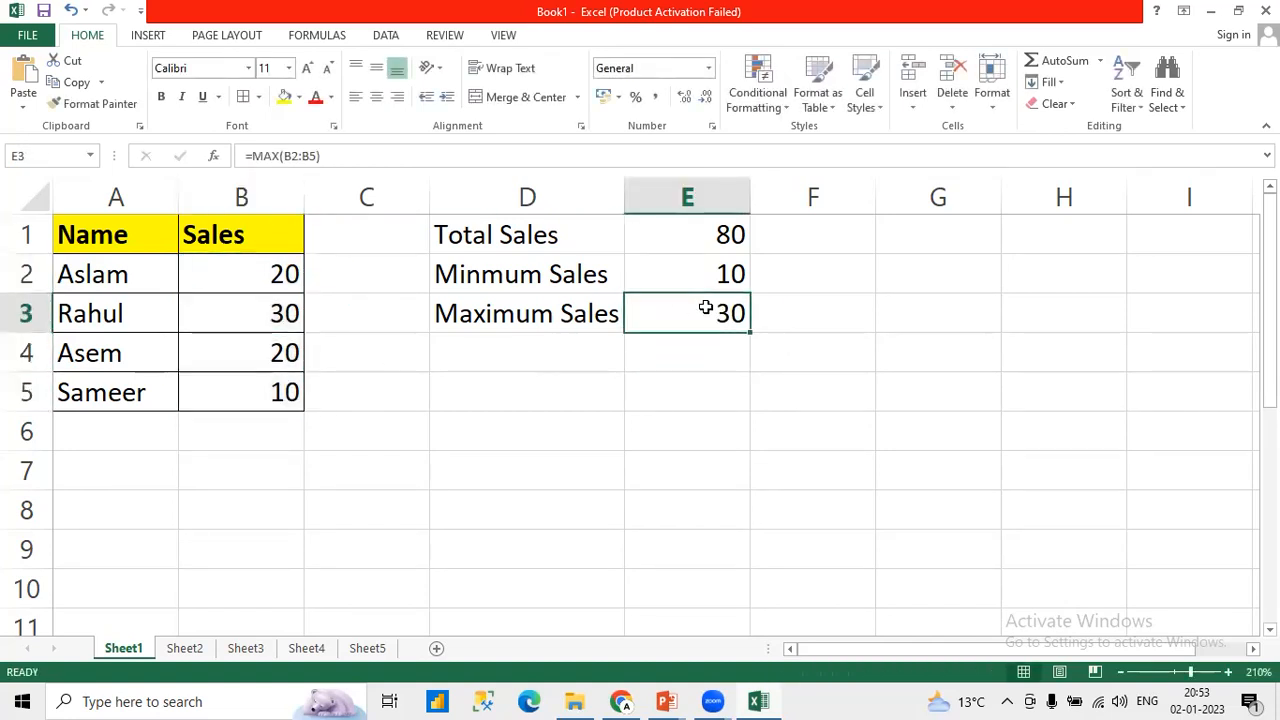
{"action": "left_click", "coordinate": [682, 234]}
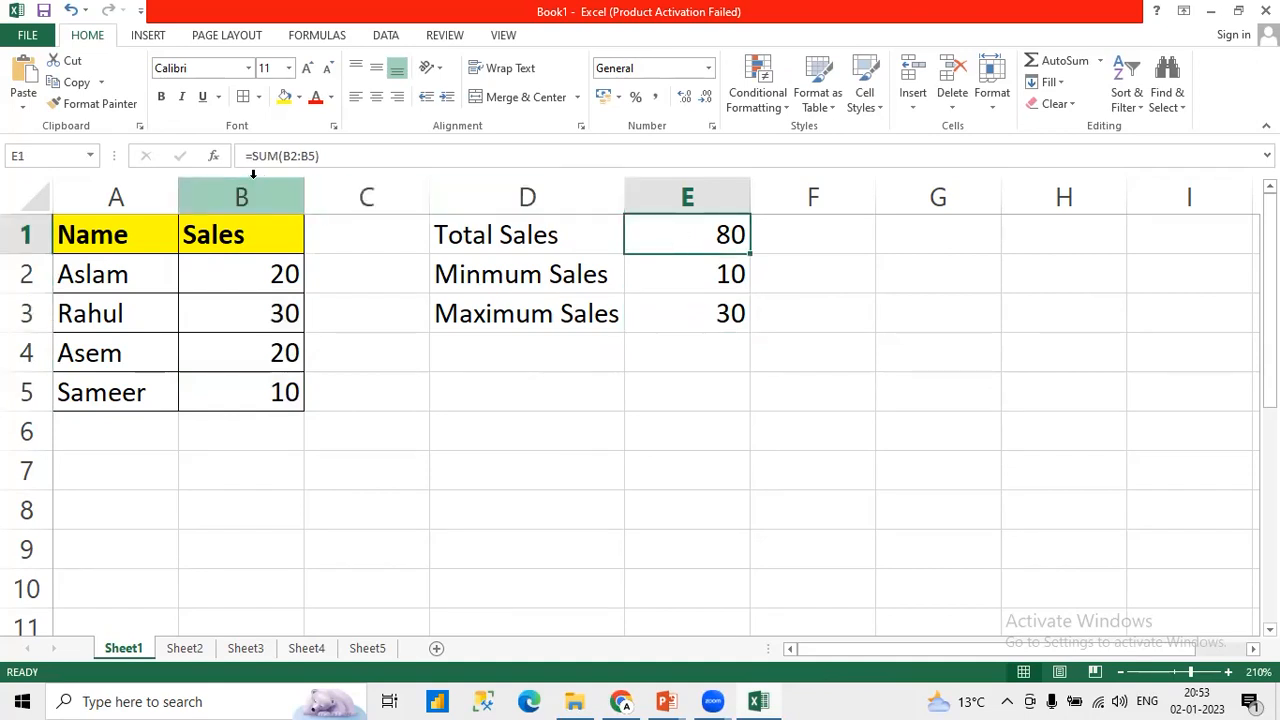
{"action": "left_click", "coordinate": [690, 280]}
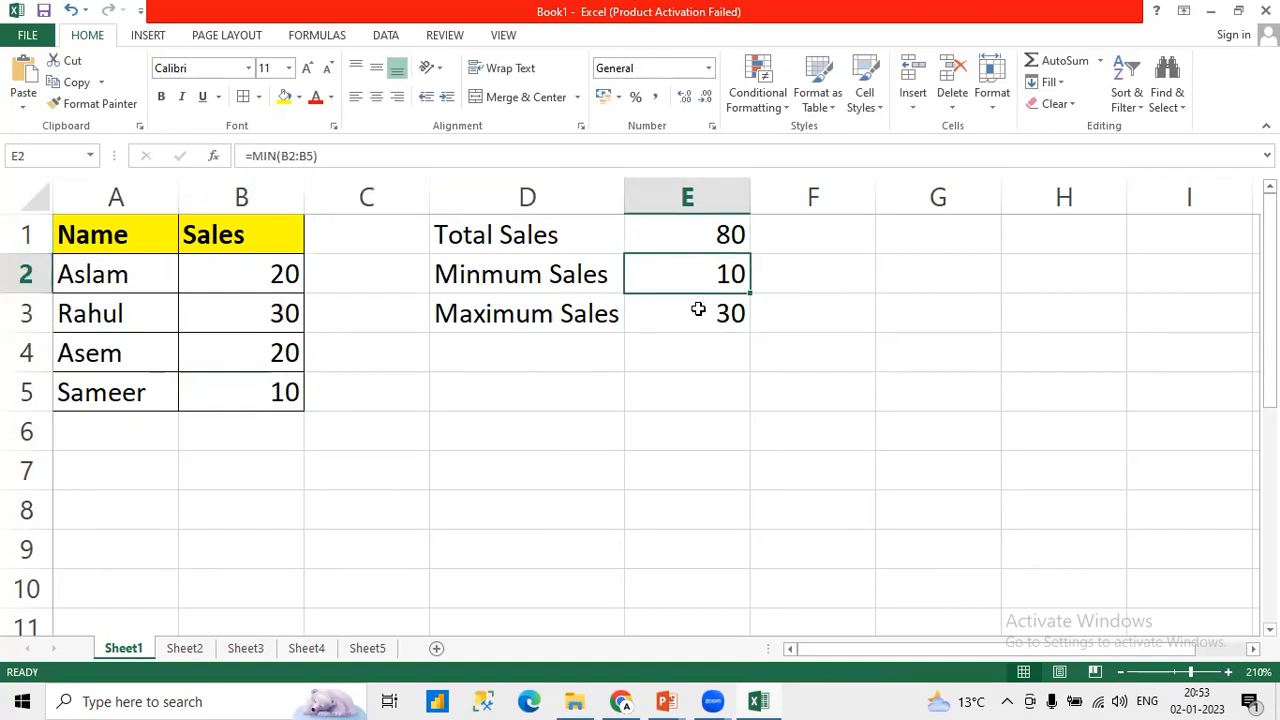
{"action": "left_click", "coordinate": [698, 309]}
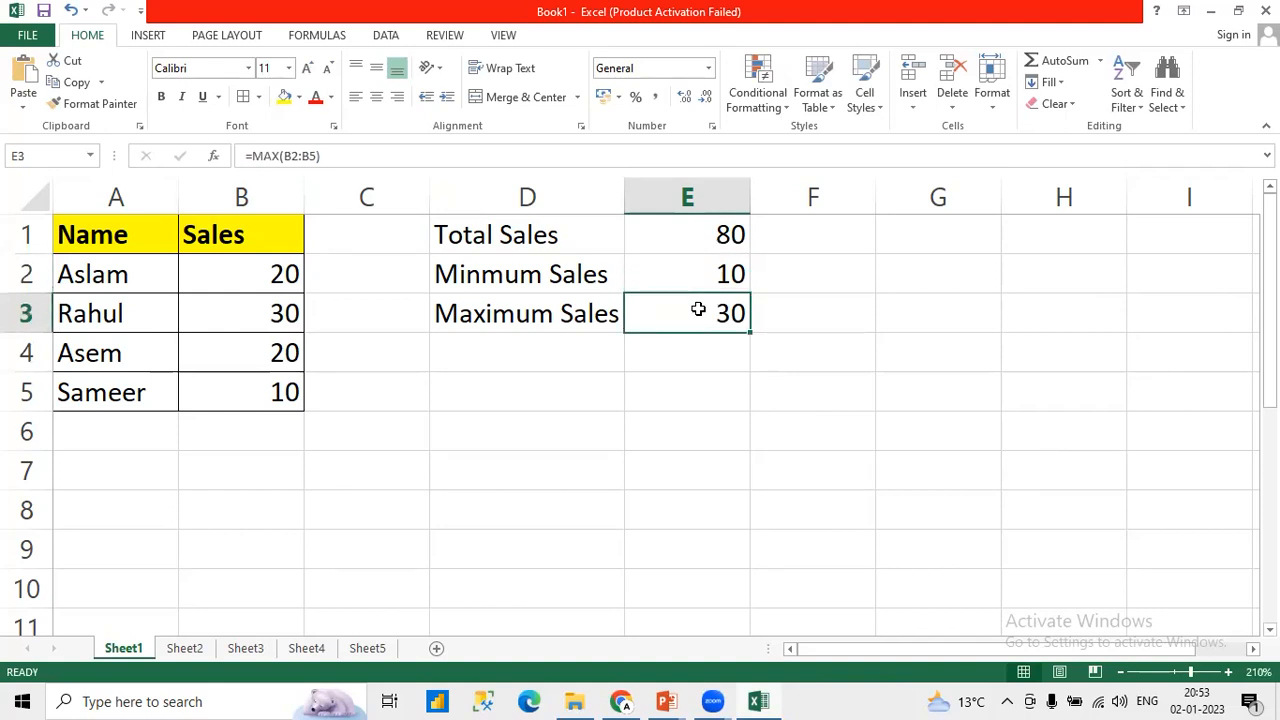
Step: Label cell D4 "Count" and count the sales entries in E4 with the formula =COUNT(B2:B5)
{"action": "left_click", "coordinate": [492, 348]}
{"action": "type", "text": "Count"}
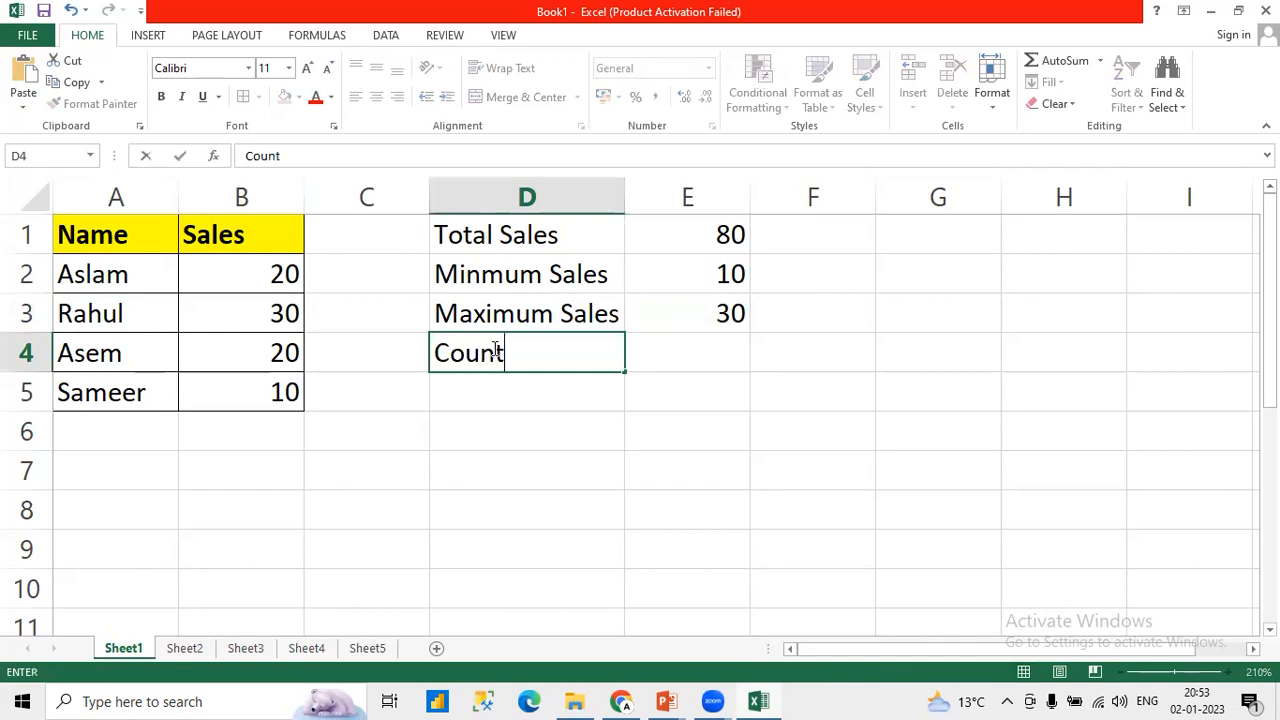
{"action": "key", "text": "Tab"}
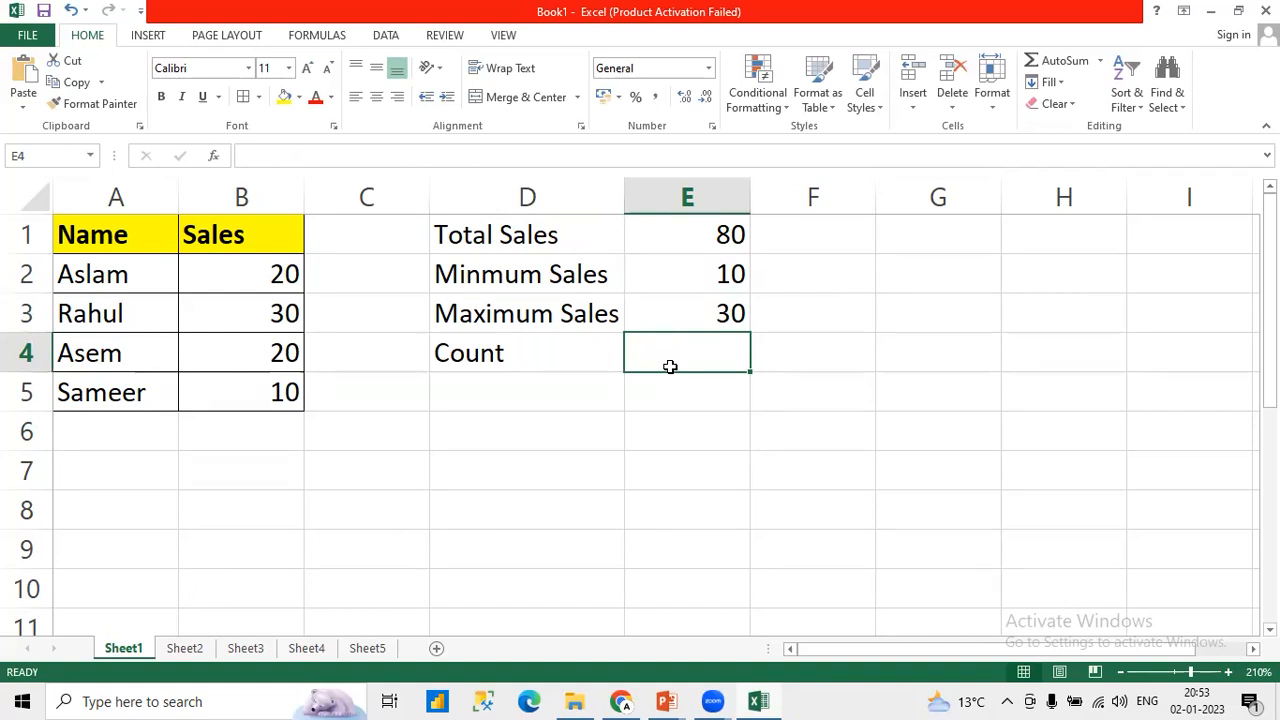
{"action": "type", "text": "=COUNT("}
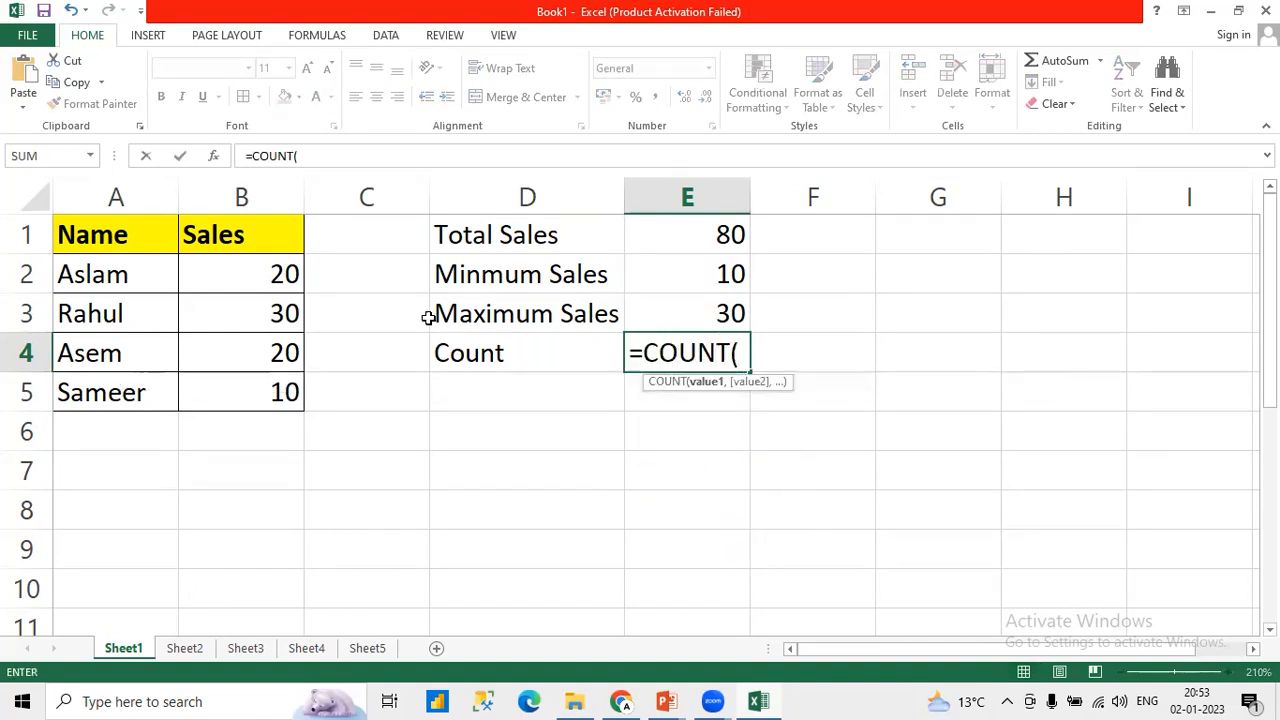
{"action": "left_click_drag", "start_coordinate": [292, 280], "coordinate": [290, 390]}
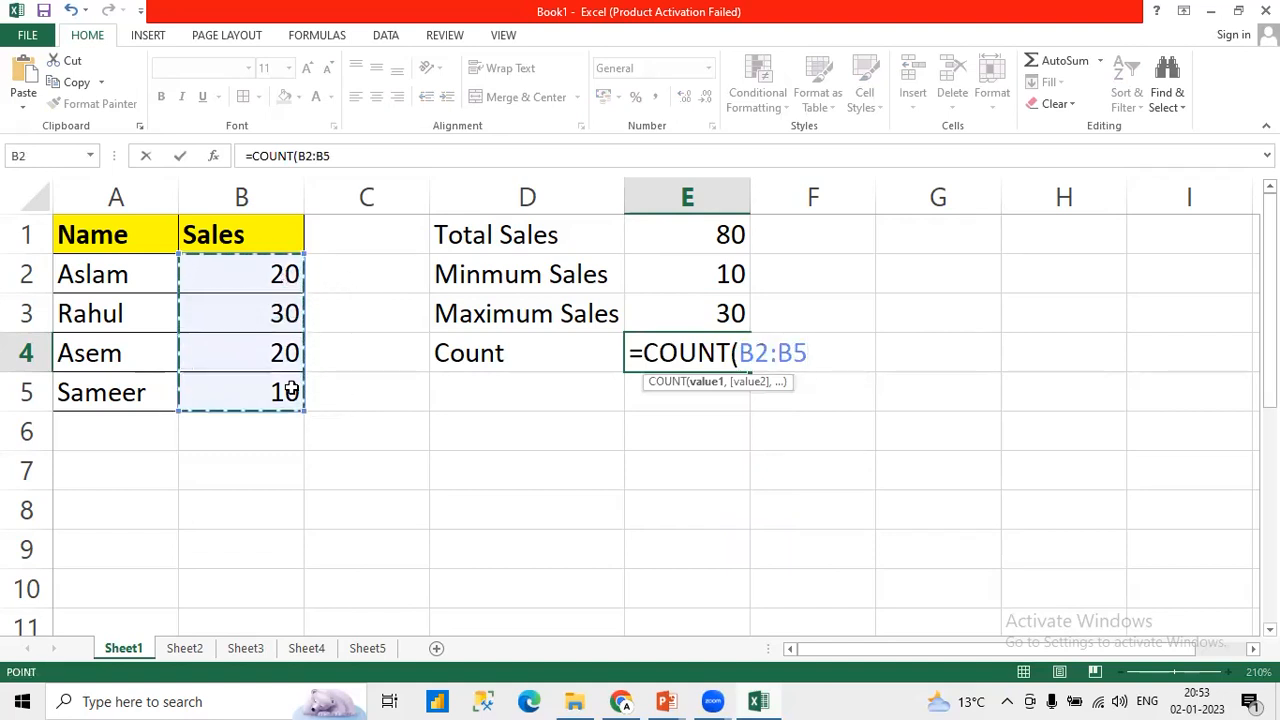
{"action": "type", "text": ")"}
{"action": "key", "text": "Return"}
{"action": "key", "text": "Up"}
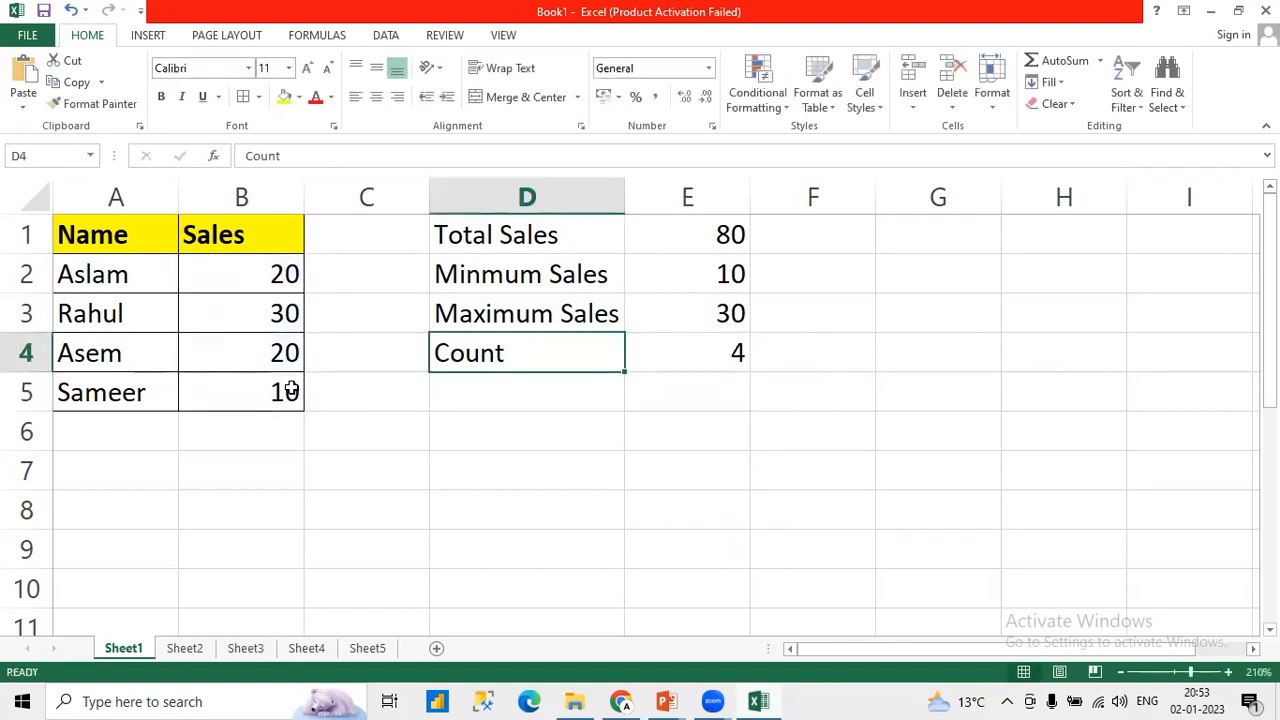
{"action": "key", "text": "Right"}
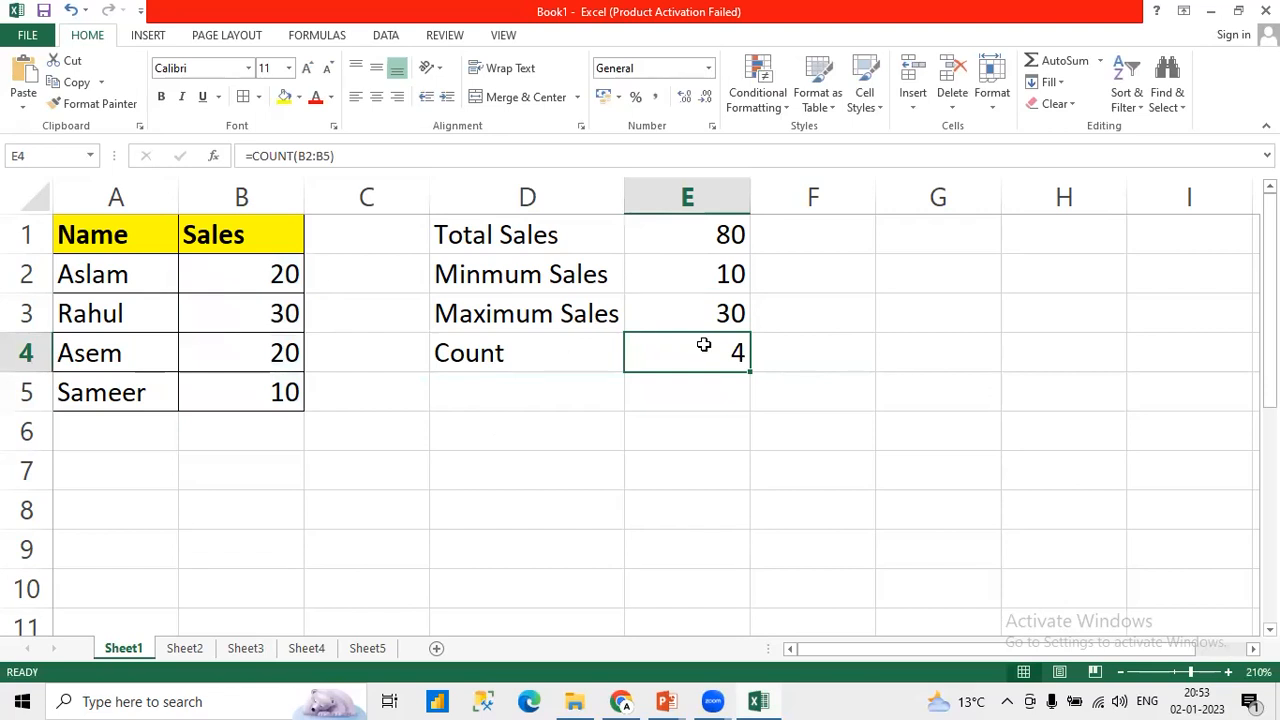
Step: Compare the Count row with the names in A2:A5 and review each summary row in D1:E4
{"action": "left_click", "coordinate": [541, 350]}
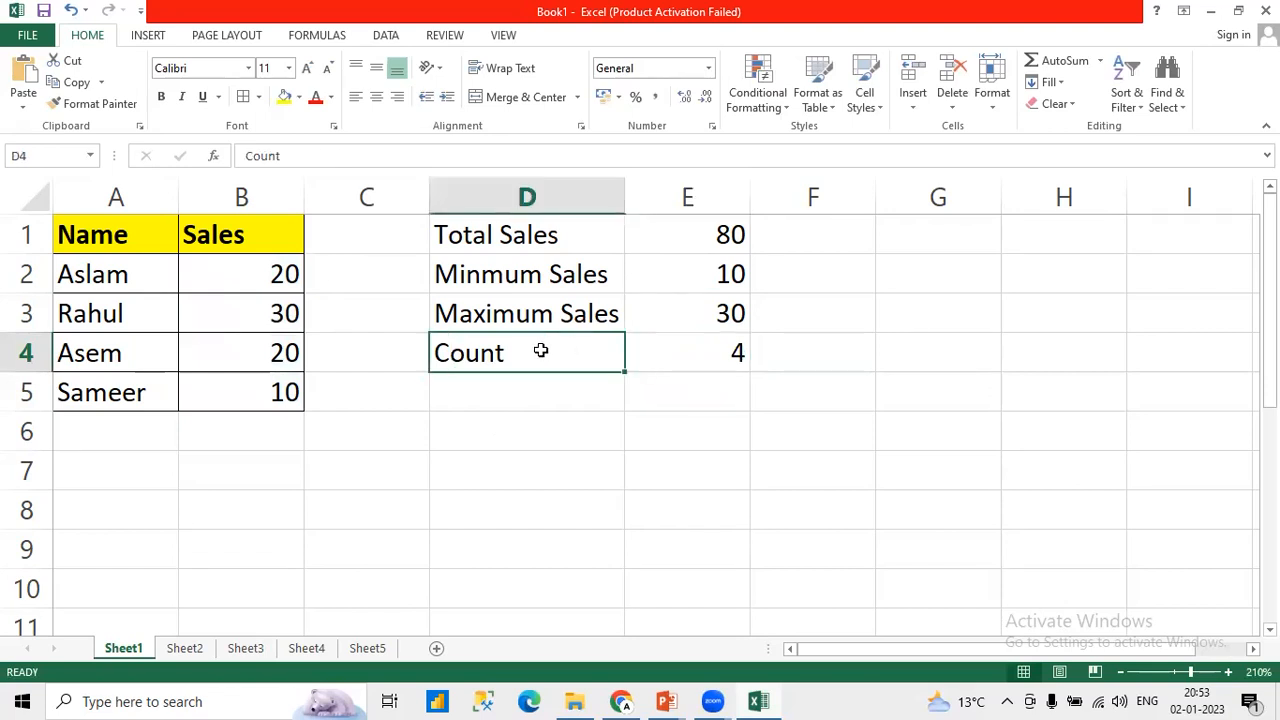
{"action": "left_click", "coordinate": [707, 361]}
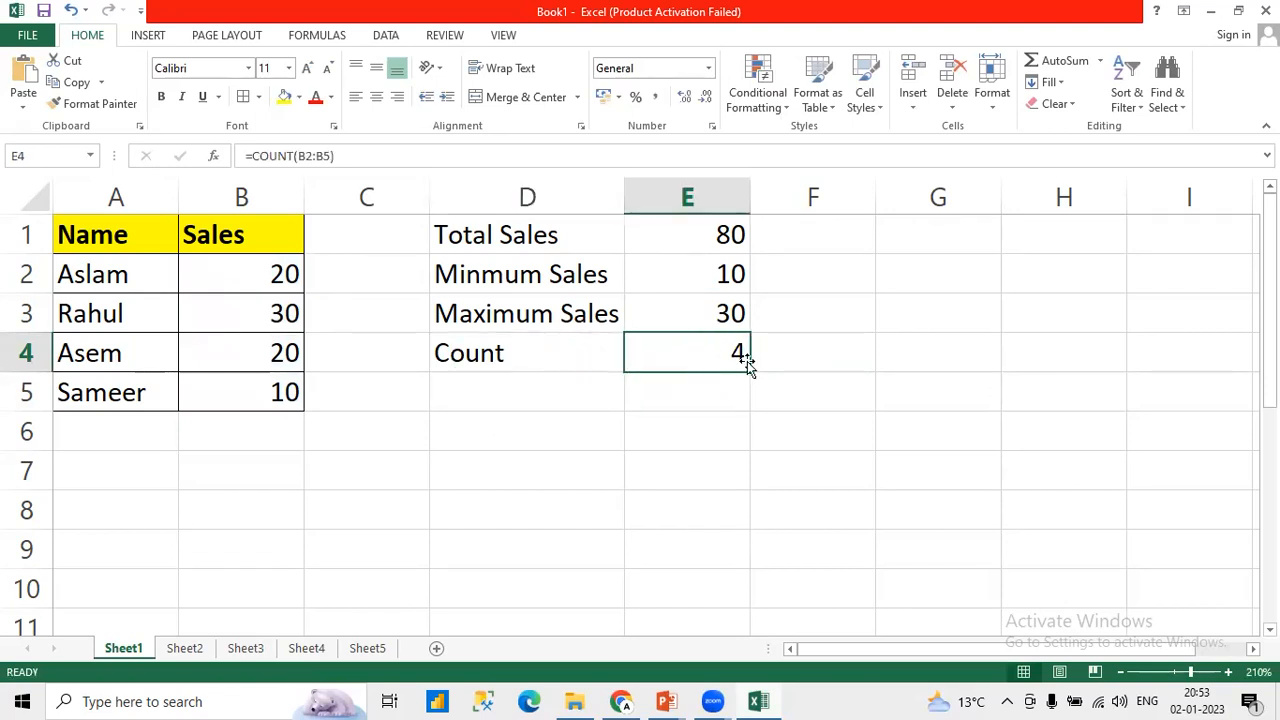
{"action": "left_click_drag", "start_coordinate": [452, 368], "coordinate": [734, 363]}
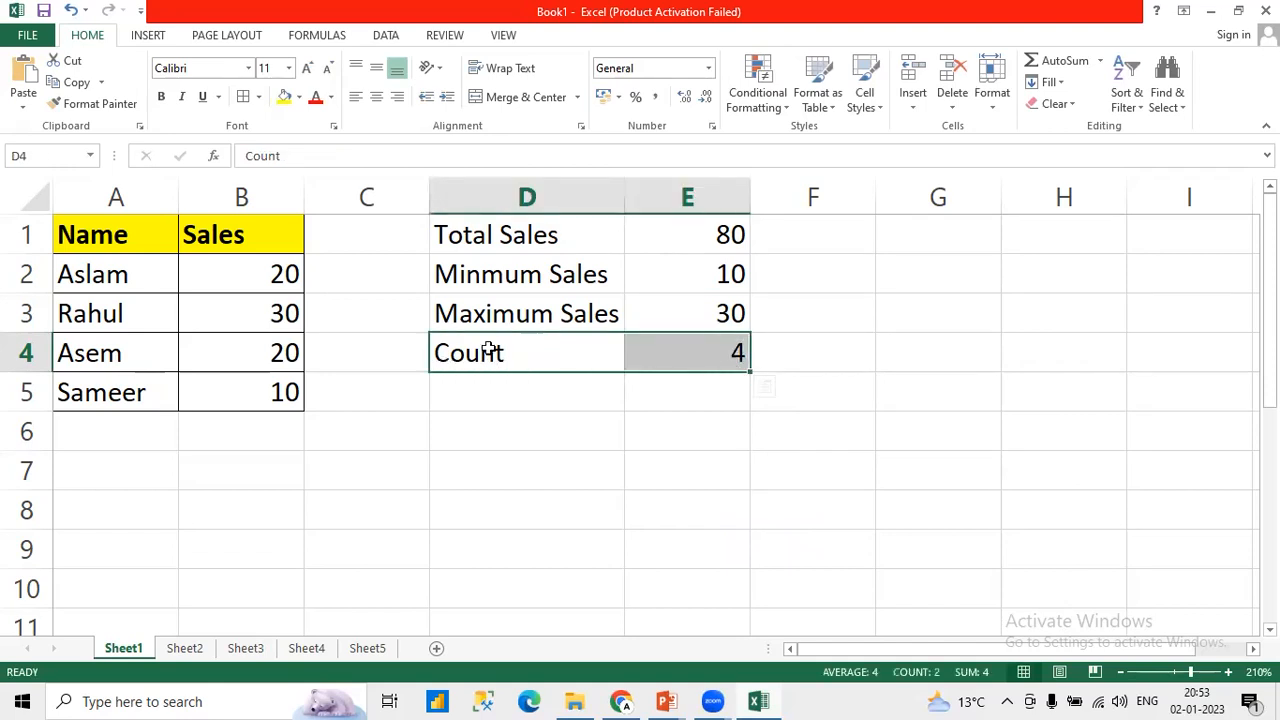
{"action": "left_click_drag", "start_coordinate": [115, 278], "coordinate": [152, 390]}
{"action": "left_click_drag", "start_coordinate": [463, 357], "coordinate": [690, 364]}
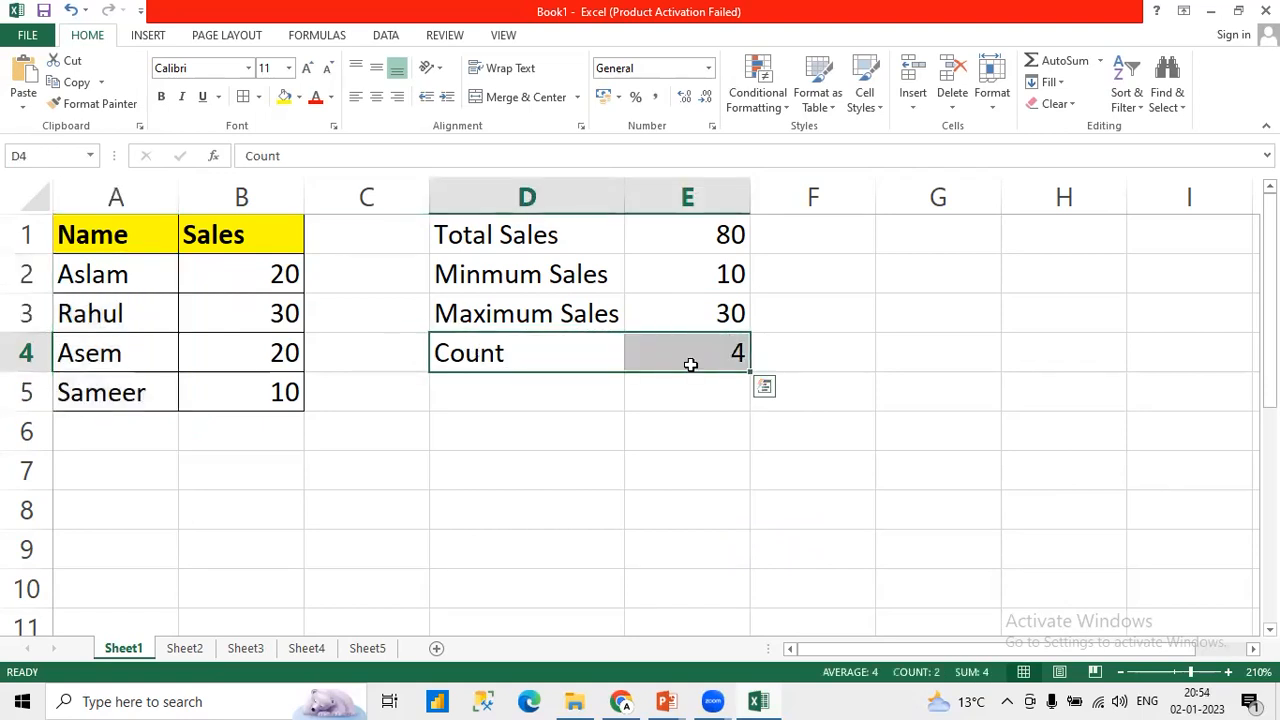
{"action": "left_click", "coordinate": [581, 394]}
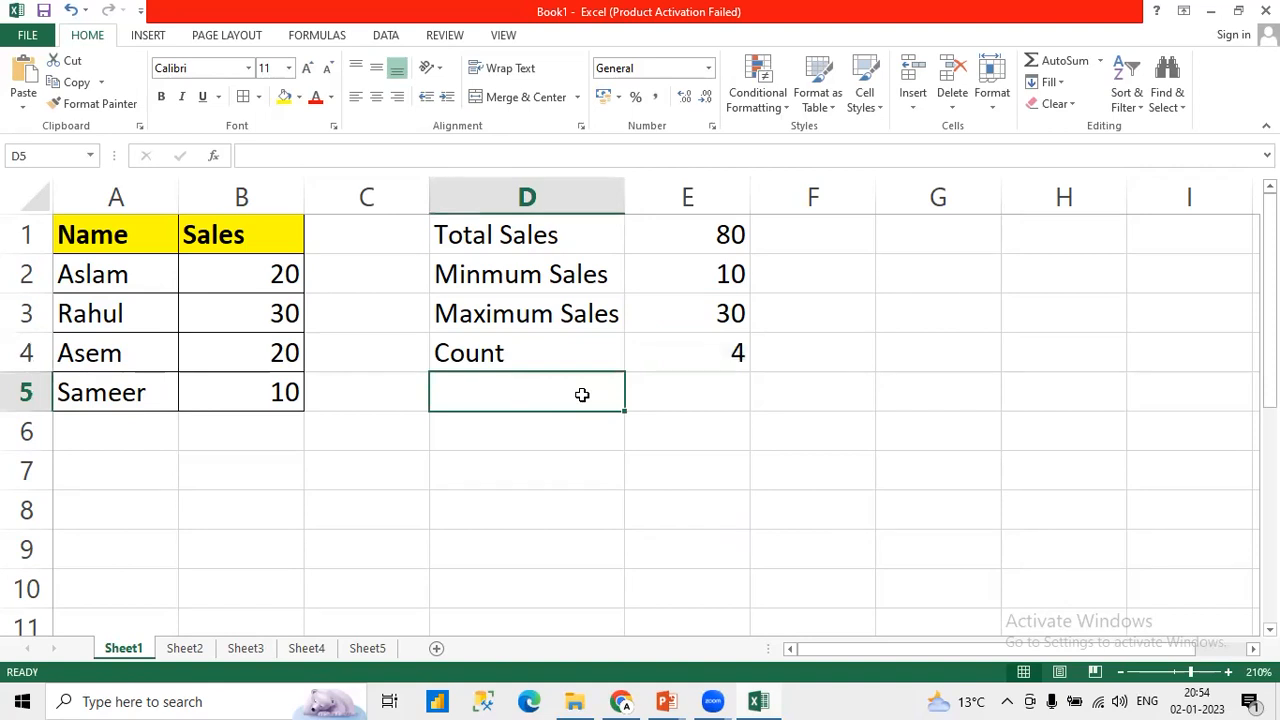
{"action": "left_click_drag", "start_coordinate": [514, 354], "coordinate": [687, 357]}
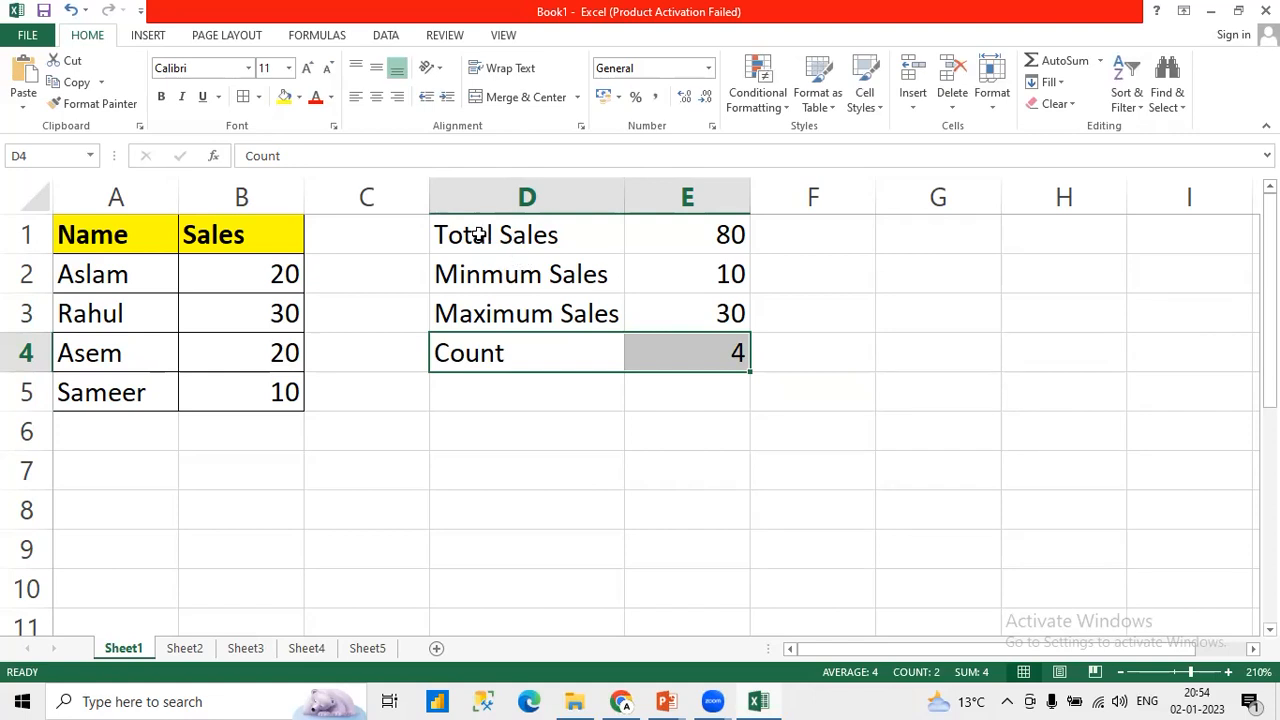
{"action": "left_click_drag", "start_coordinate": [478, 234], "coordinate": [683, 234]}
{"action": "left_click", "coordinate": [492, 285]}
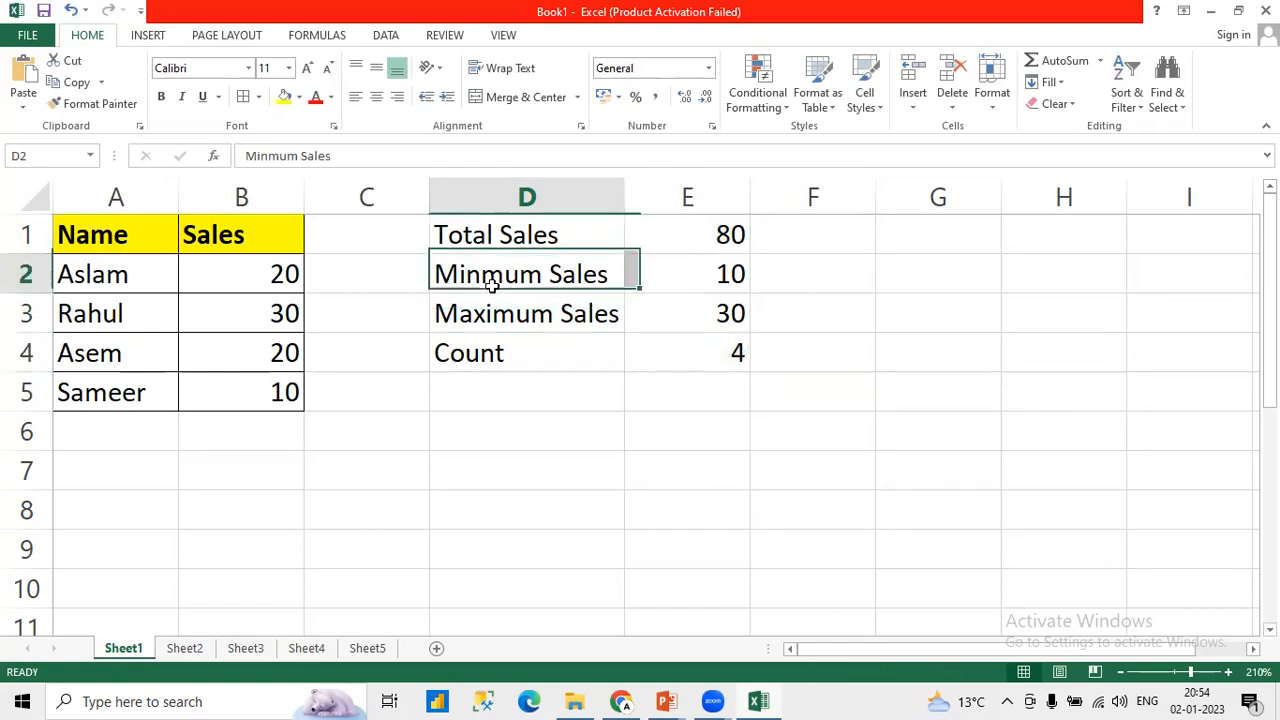
{"action": "left_click_drag", "start_coordinate": [492, 285], "coordinate": [720, 266]}
{"action": "left_click_drag", "start_coordinate": [528, 331], "coordinate": [679, 327]}
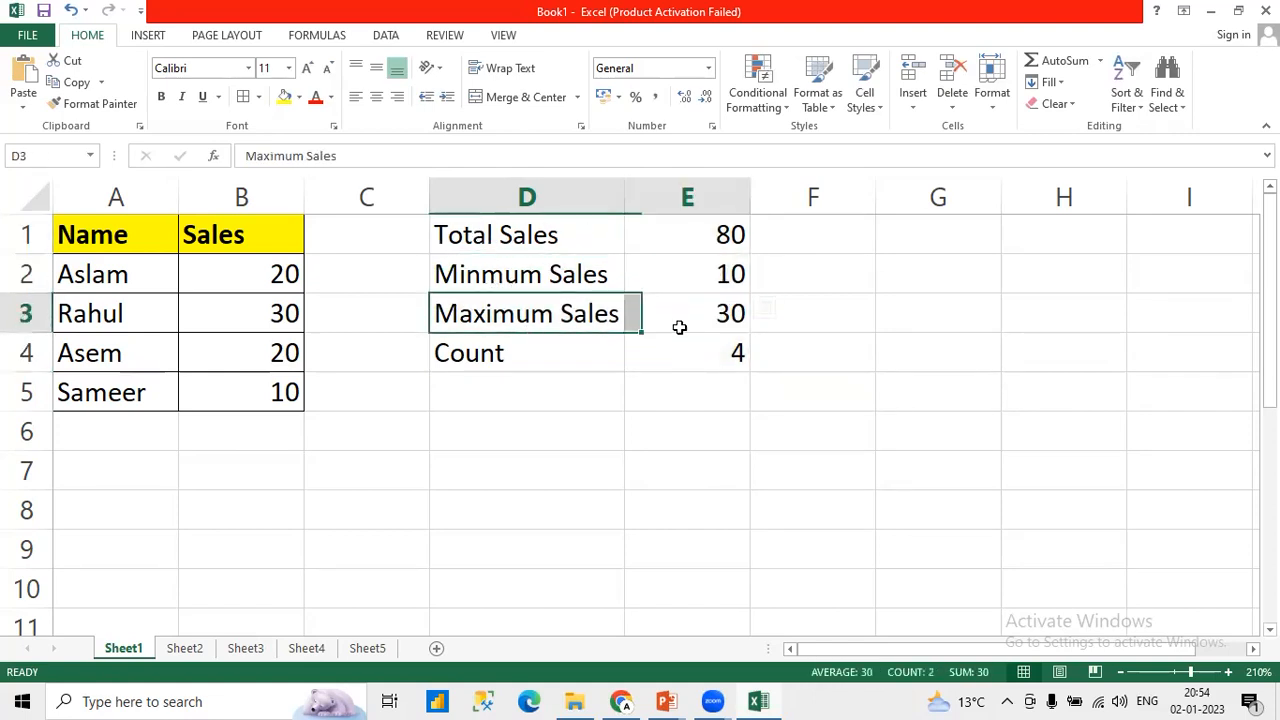
{"action": "left_click_drag", "start_coordinate": [477, 363], "coordinate": [690, 366]}
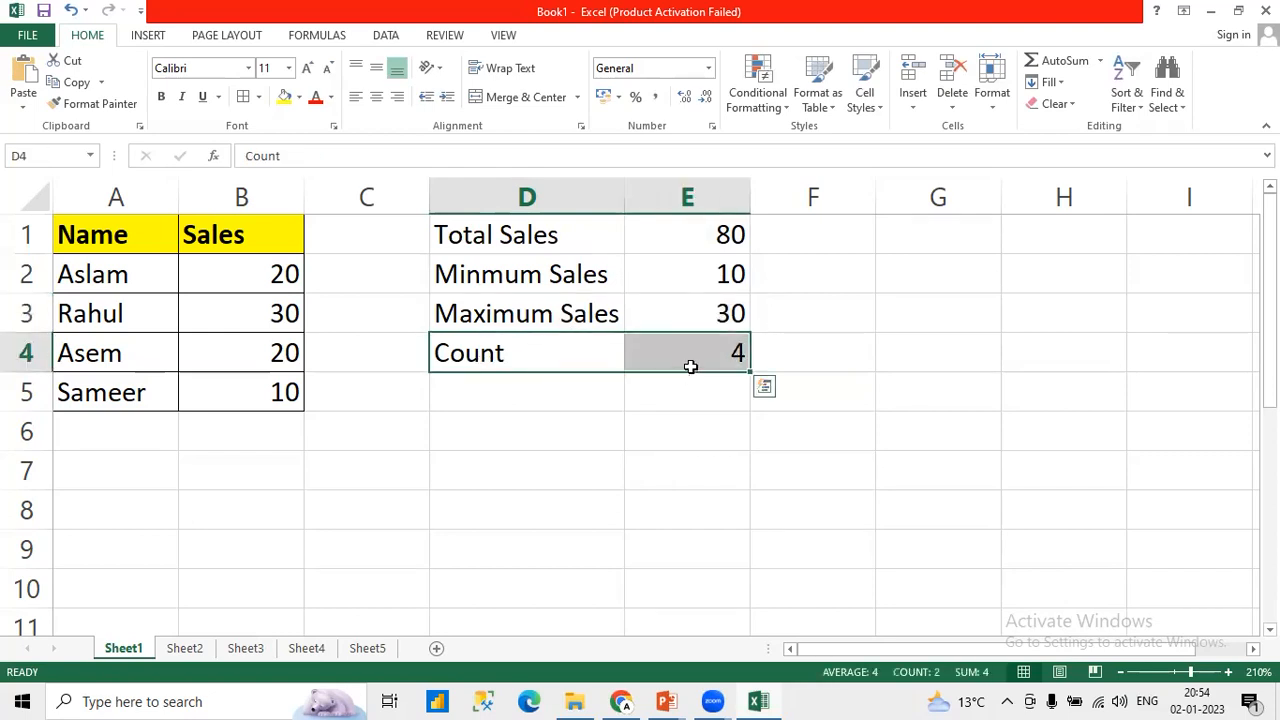
Step: Enter the label "Average Sales" in cell D5, below the Count label
{"action": "left_click", "coordinate": [543, 398]}
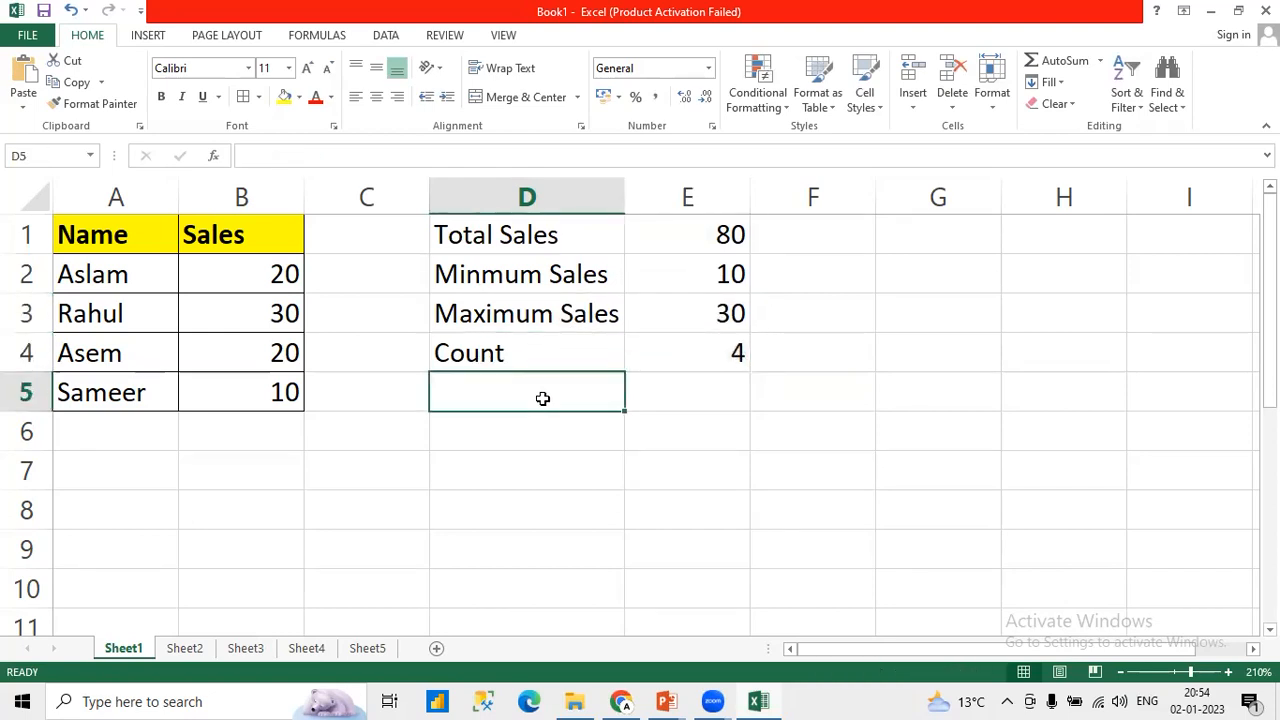
{"action": "type", "text": "AVe"}
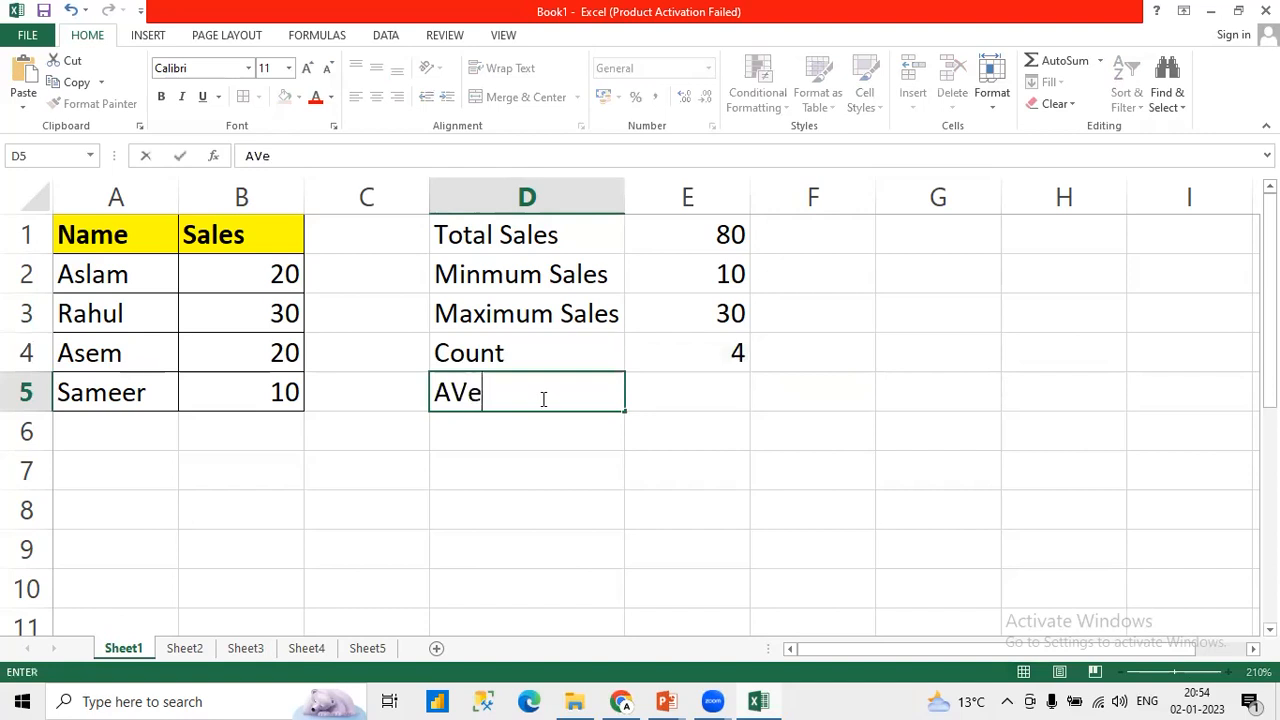
{"action": "type", "text": "rage "}
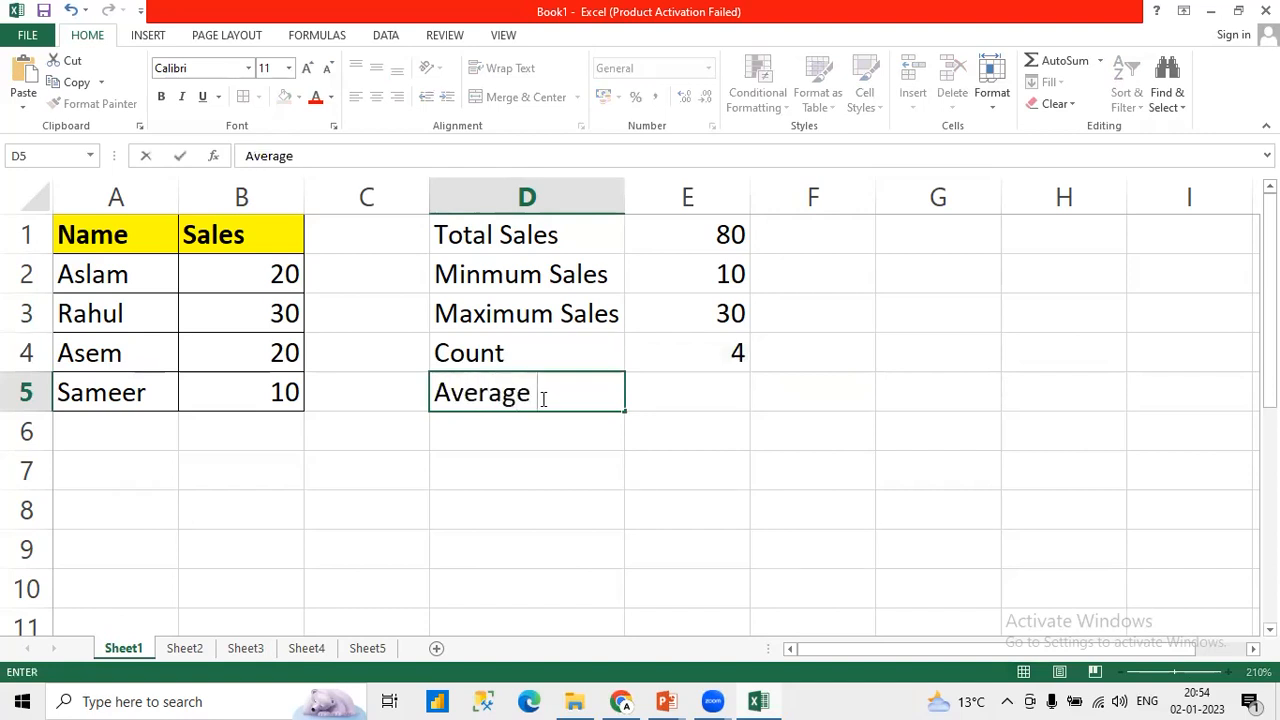
{"action": "type", "text": "Sales"}
{"action": "key", "text": "Tab"}
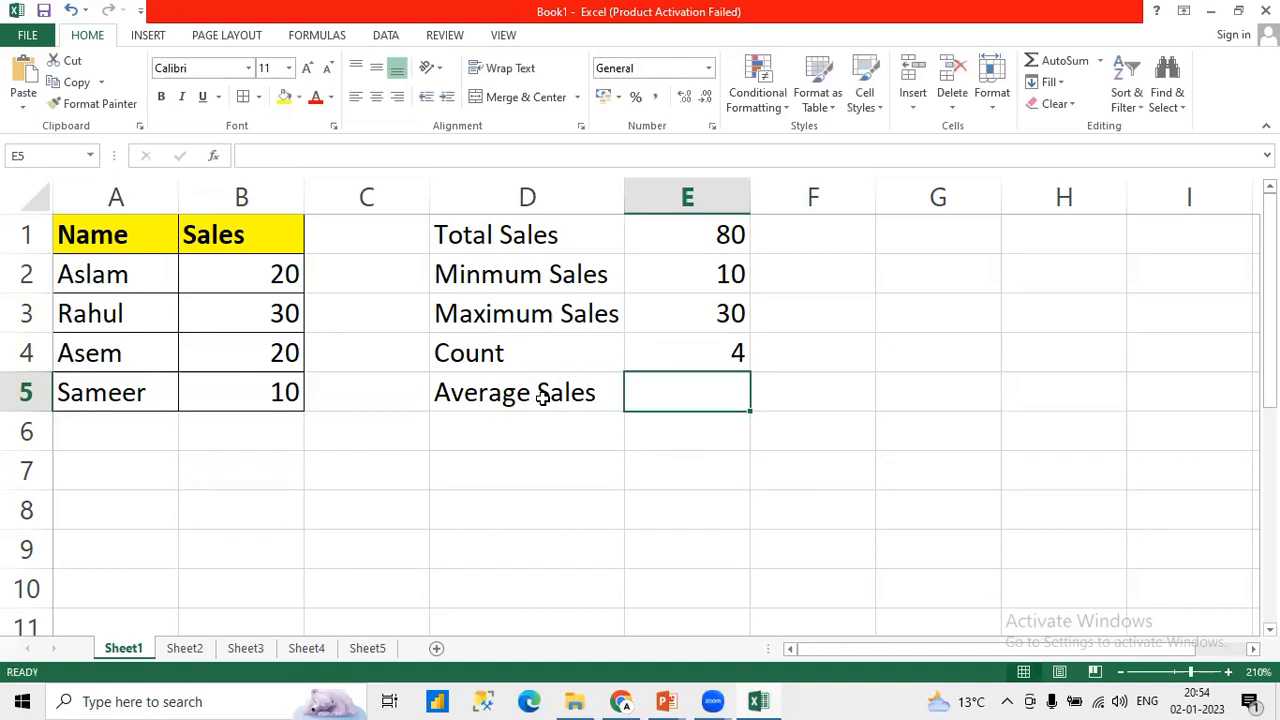
Step: Calculate the average sales in E5 with the formula =AVERAGE(B2:B5)
{"action": "type", "text": "="}
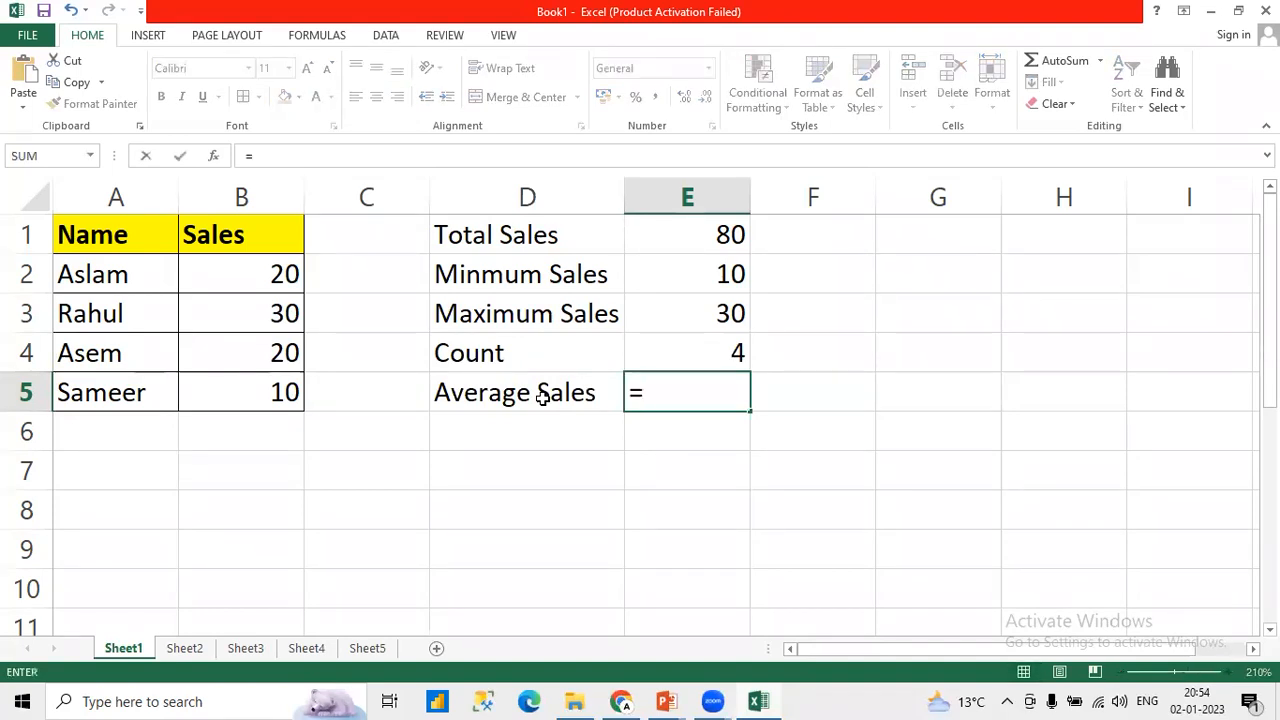
{"action": "type", "text": "AV"}
{"action": "key", "text": "Down"}
{"action": "key", "text": "Tab"}
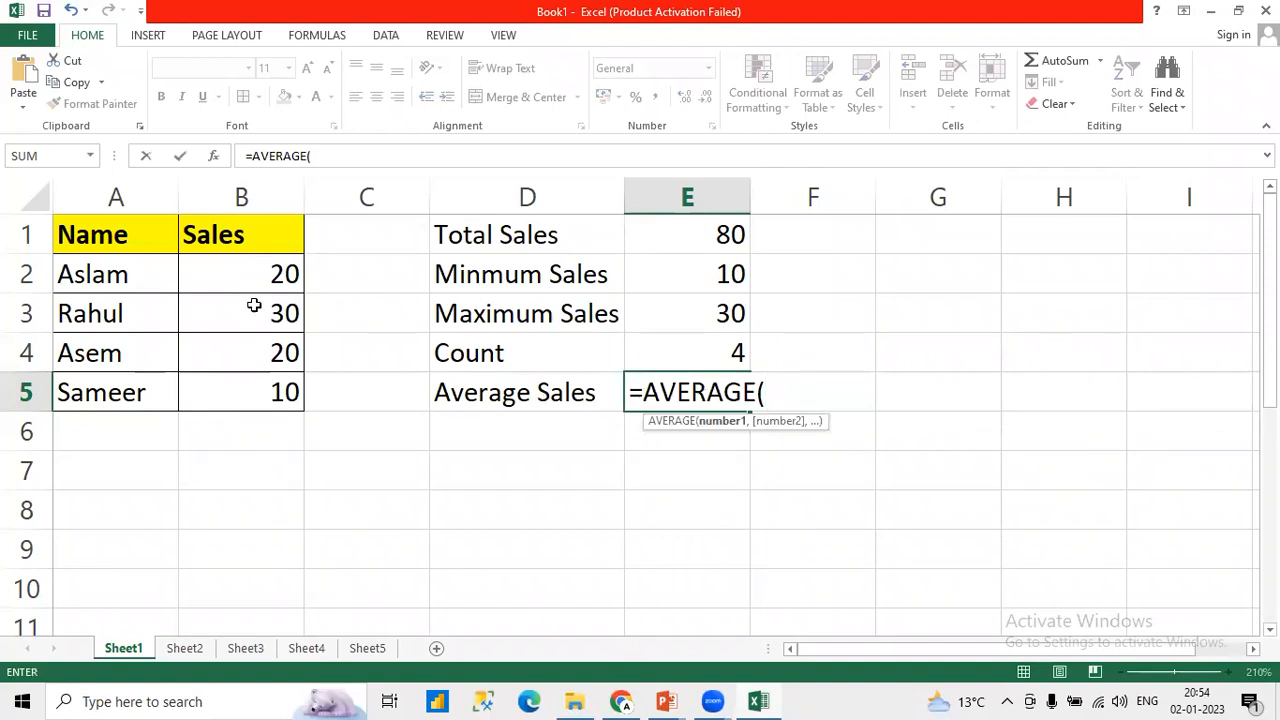
{"action": "left_click_drag", "start_coordinate": [251, 270], "coordinate": [252, 380]}
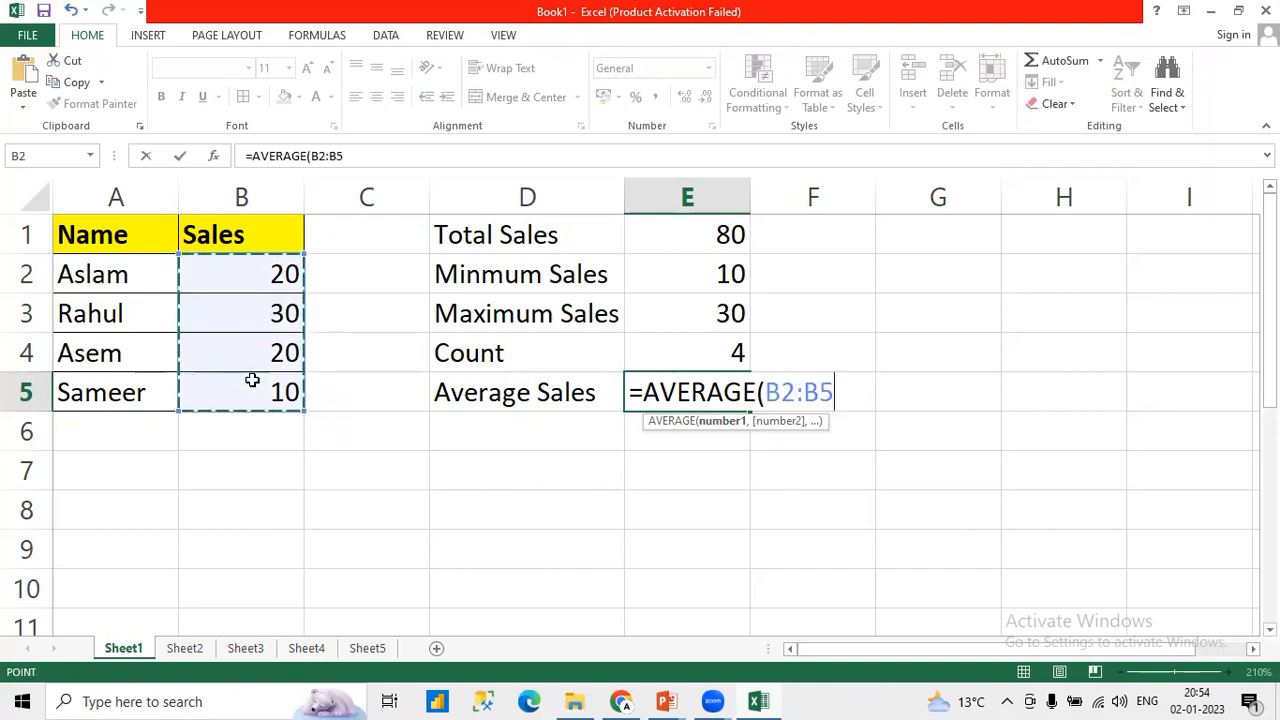
{"action": "type", "text": ")"}
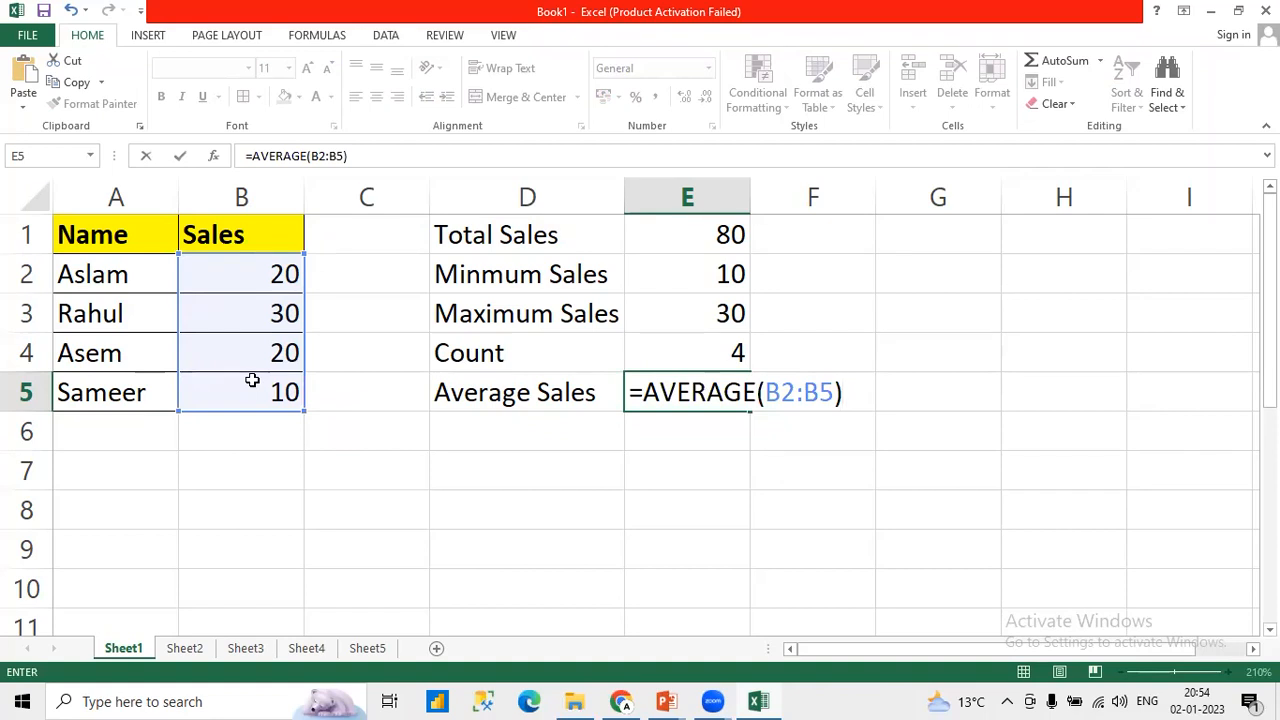
{"action": "key", "text": "ctrl+Return"}
{"action": "key", "text": "Left"}
{"action": "key", "text": "Right"}
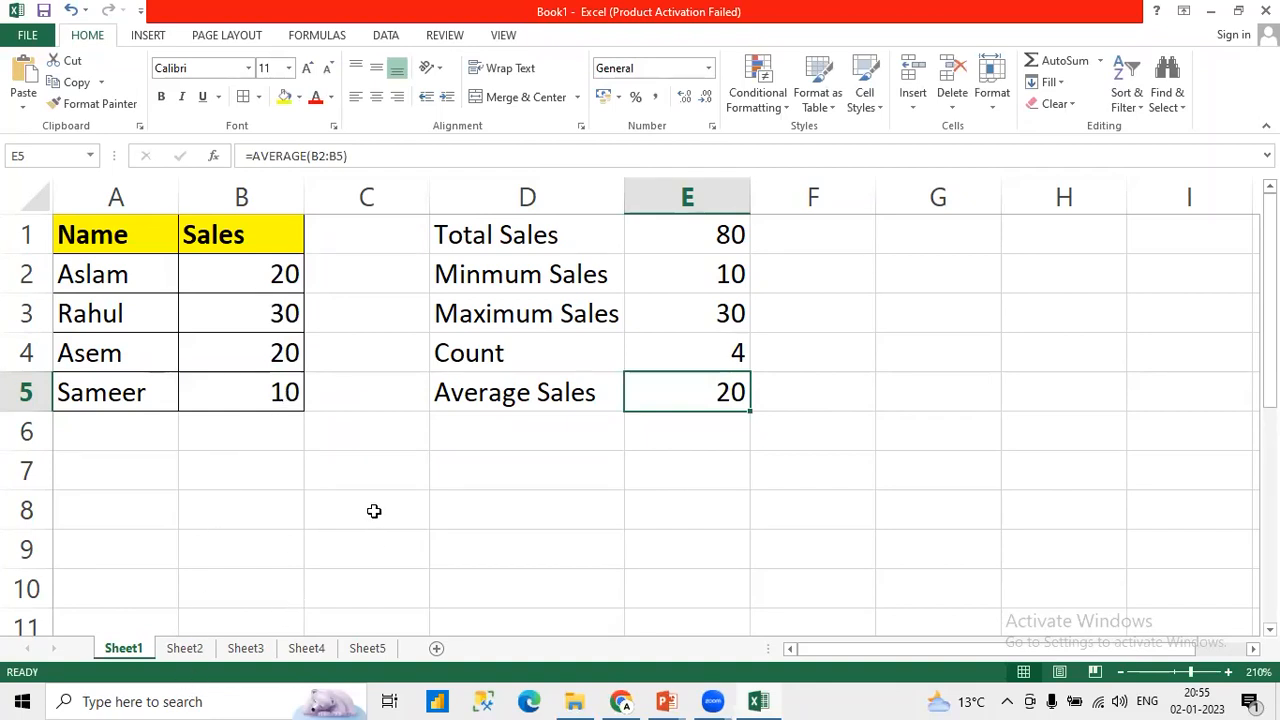
Step: Compare the sales values in B2:B5 with the total in E1 and the average in E5
{"action": "left_click_drag", "start_coordinate": [280, 300], "coordinate": [278, 345]}
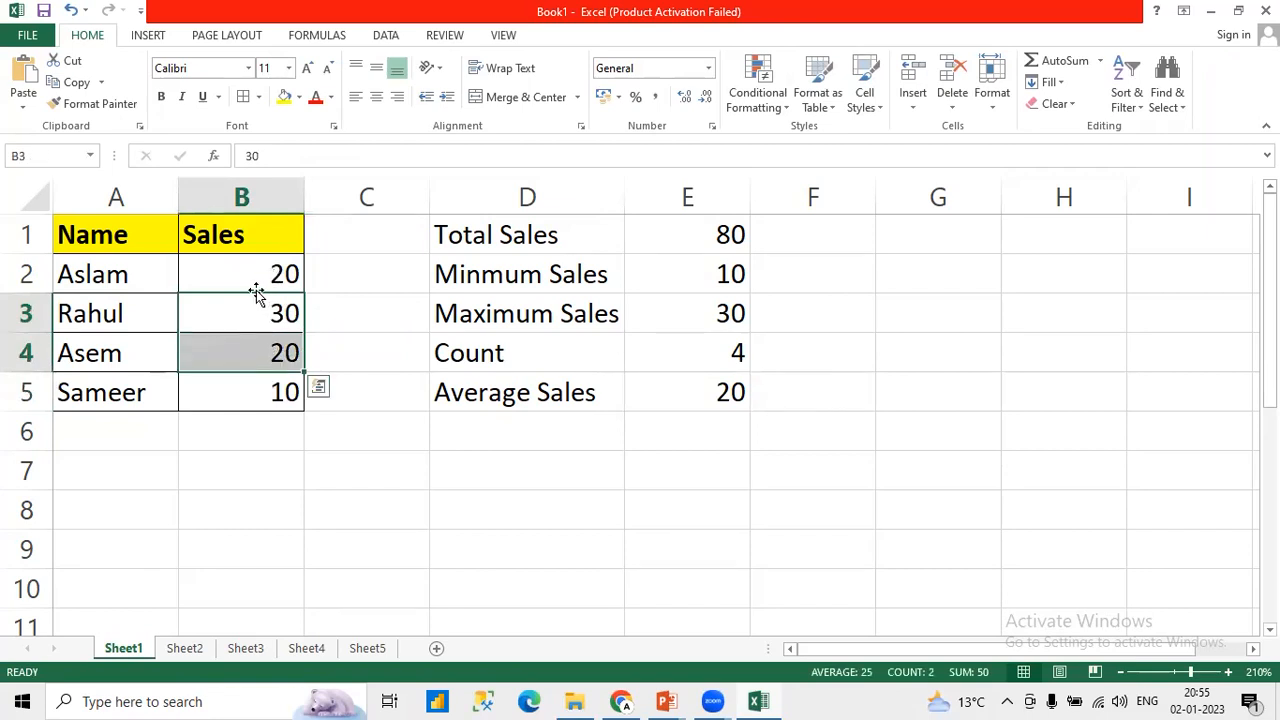
{"action": "left_click", "coordinate": [250, 278]}
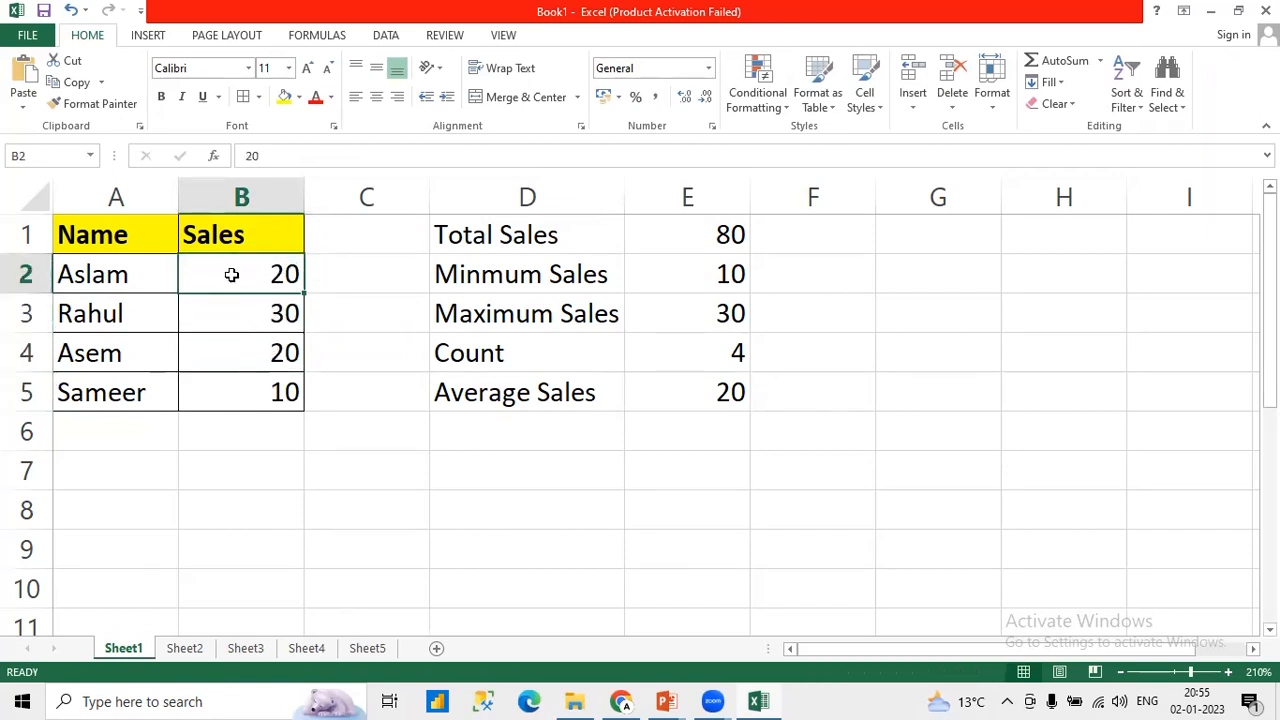
{"action": "left_click_drag", "start_coordinate": [240, 278], "coordinate": [237, 394]}
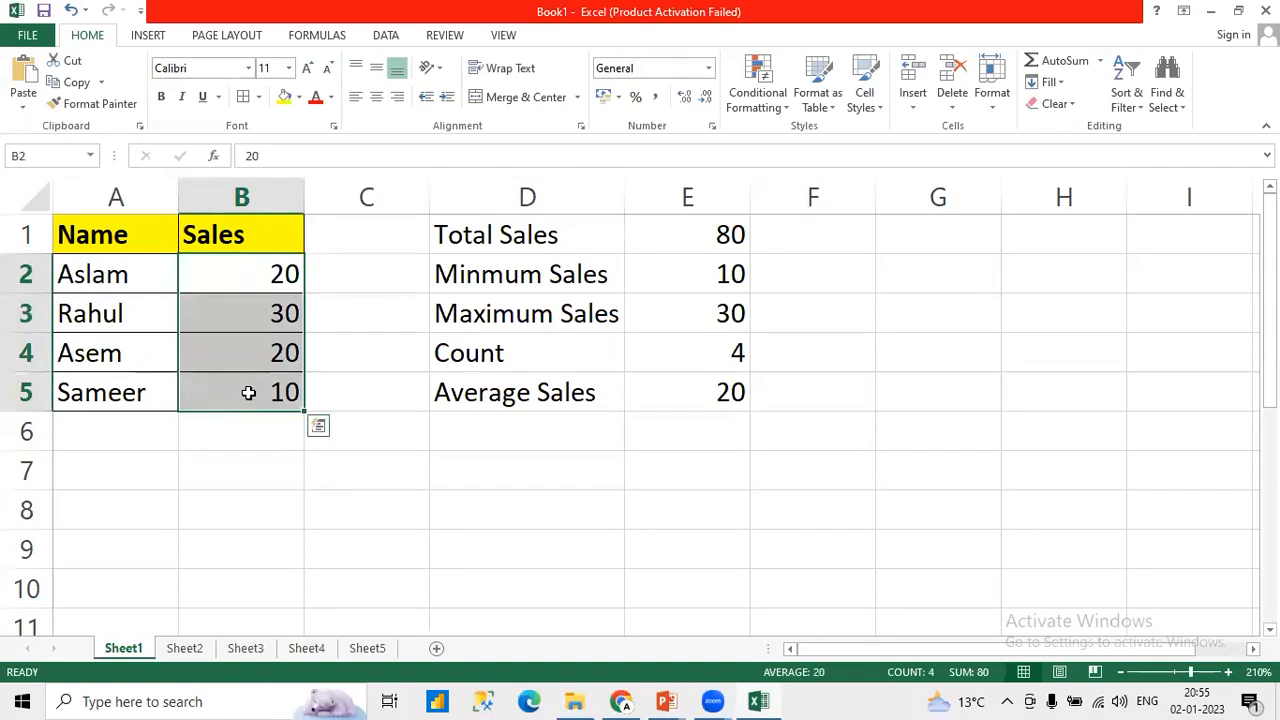
{"action": "left_click", "coordinate": [700, 229]}
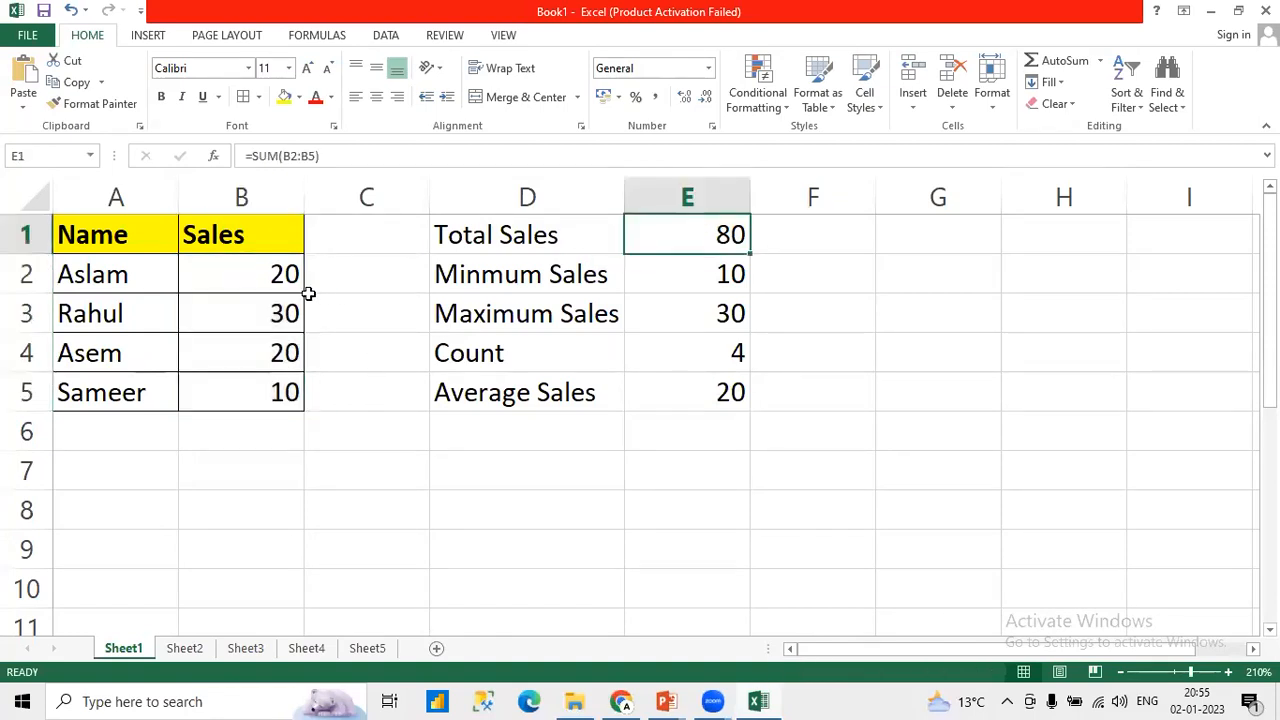
{"action": "left_click_drag", "start_coordinate": [282, 280], "coordinate": [297, 381]}
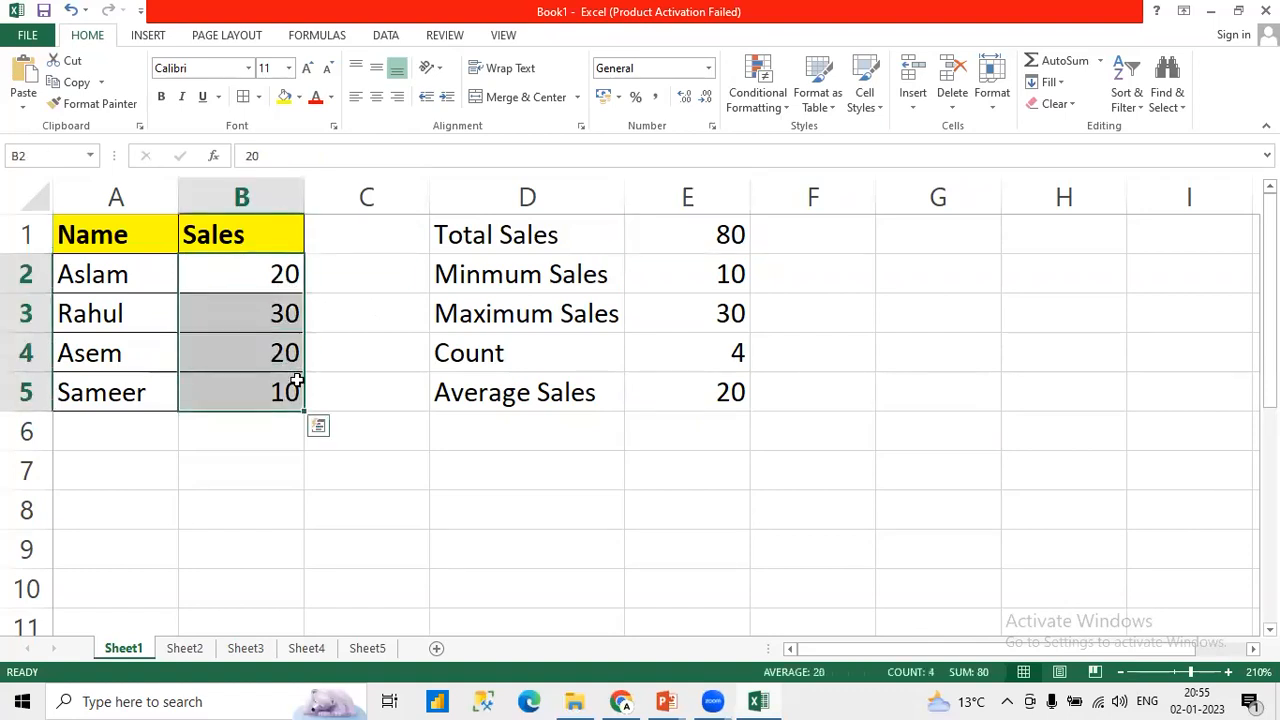
{"action": "left_click", "coordinate": [706, 390]}
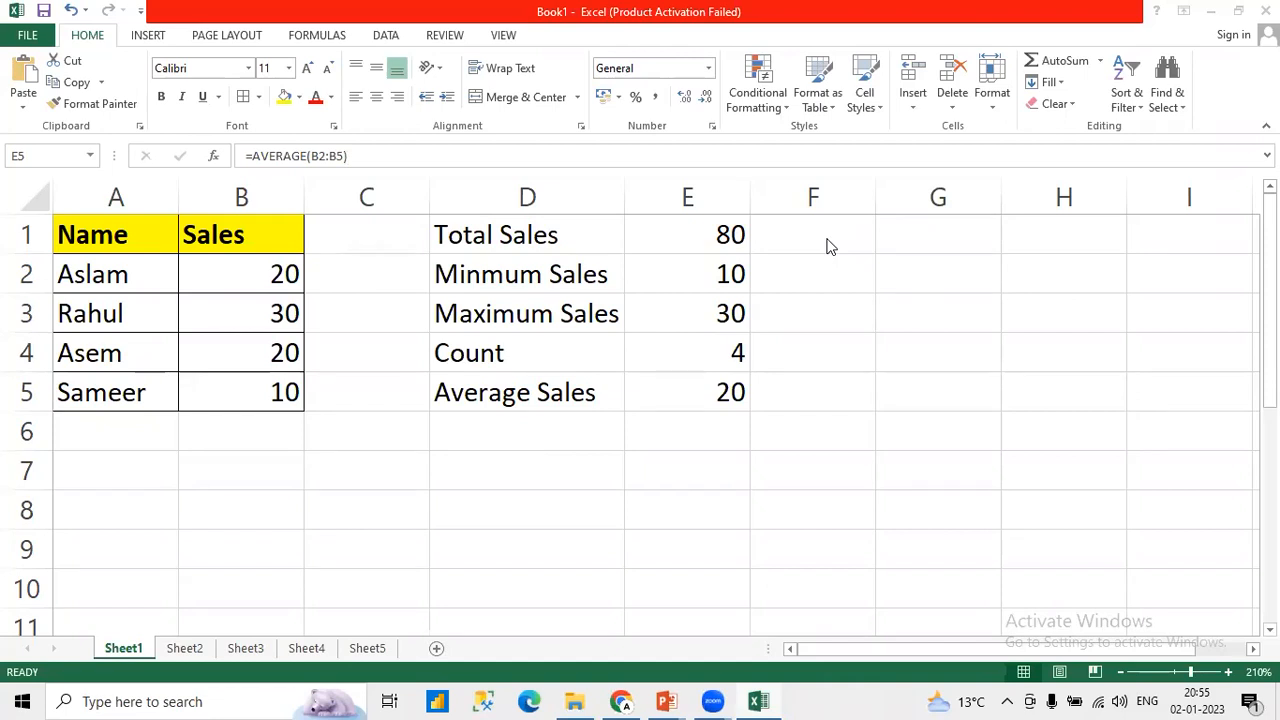
{"action": "left_click", "coordinate": [634, 396]}
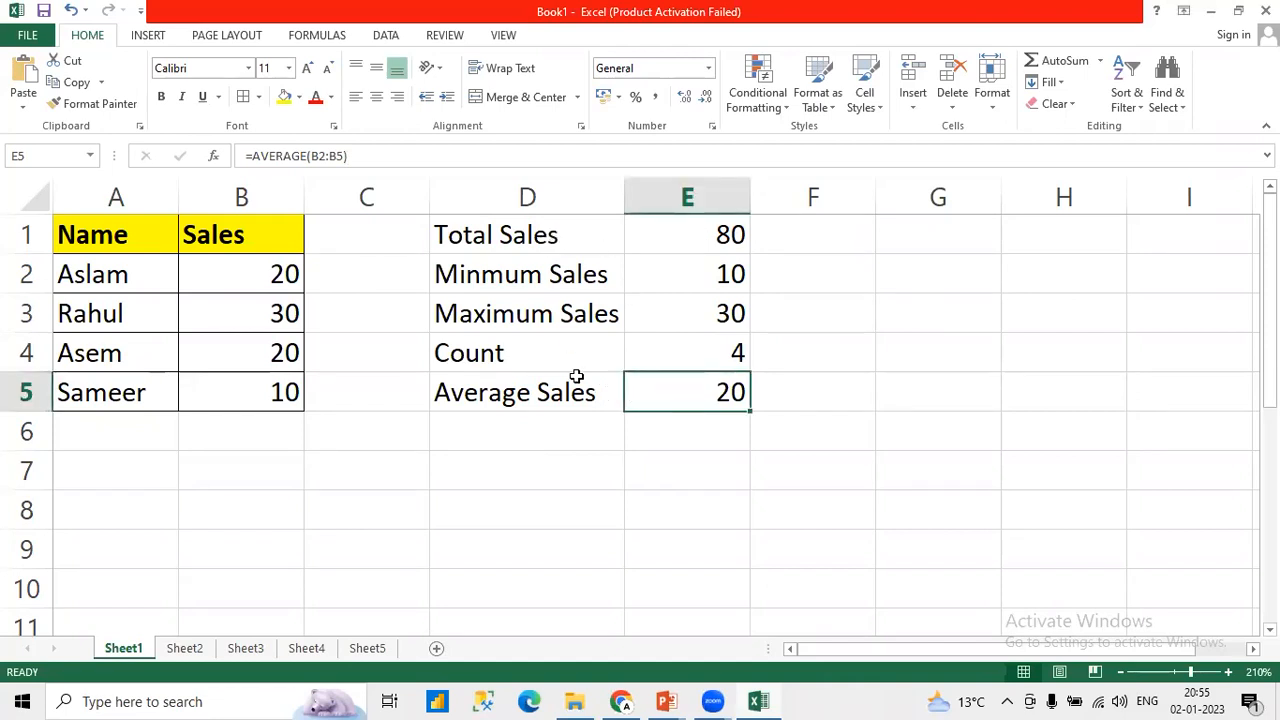
Step: Switch to the "1 - MS Excel - Numerical Operations" presentation in PowerPoint and review the functions listed on the Numerical Functions & Formulas slide
{"action": "mouse_move", "coordinate": [676, 698]}
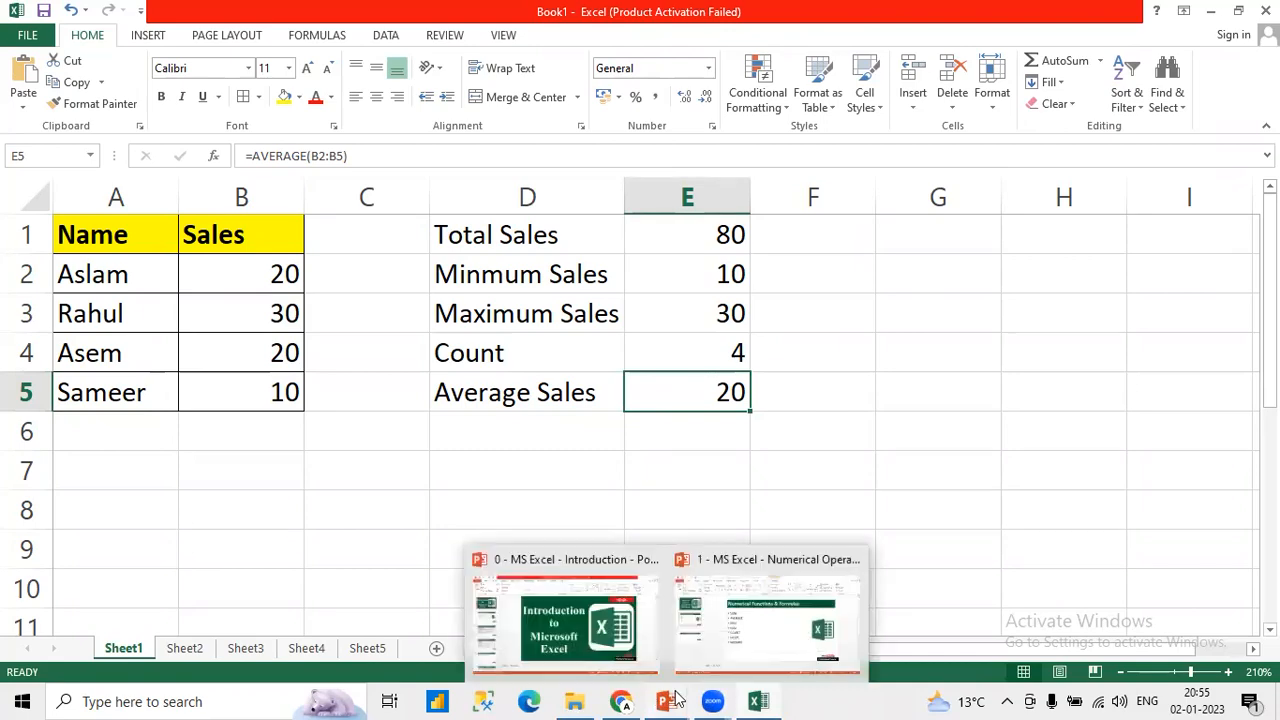
{"action": "left_click", "coordinate": [730, 632]}
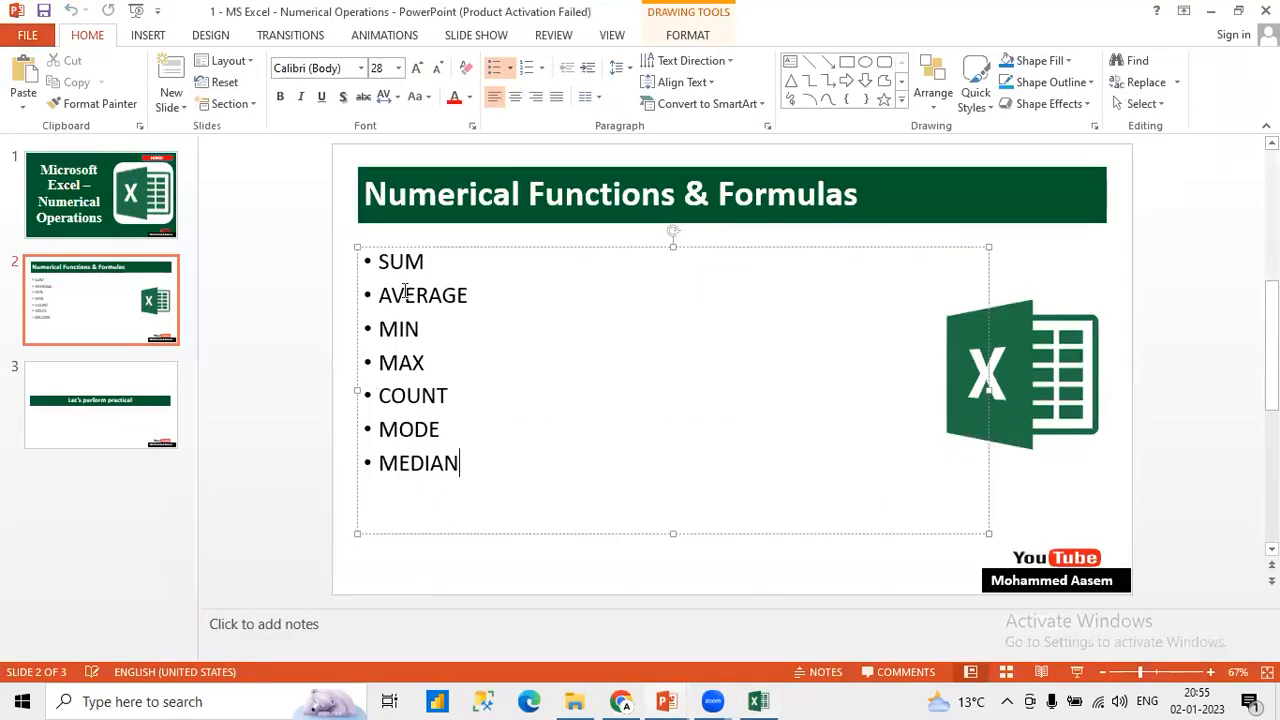
{"action": "double_click", "coordinate": [402, 298]}
{"action": "double_click", "coordinate": [398, 332]}
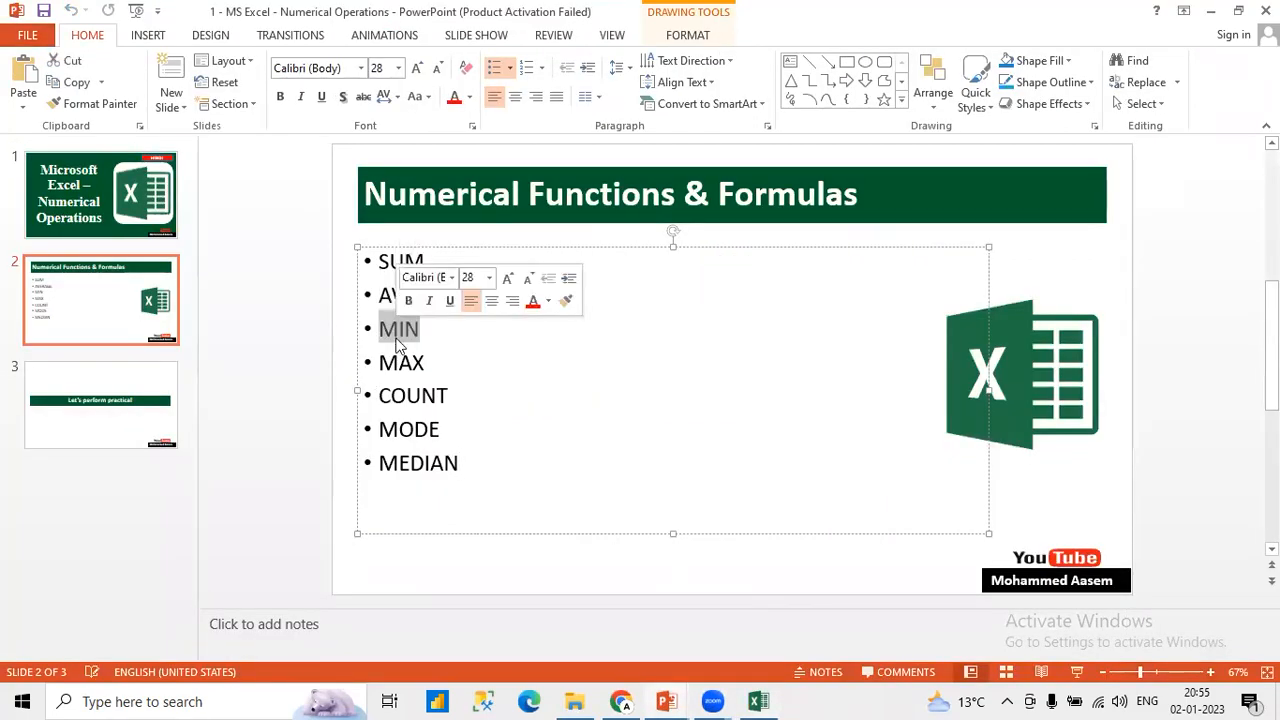
{"action": "double_click", "coordinate": [402, 361]}
{"action": "double_click", "coordinate": [408, 394]}
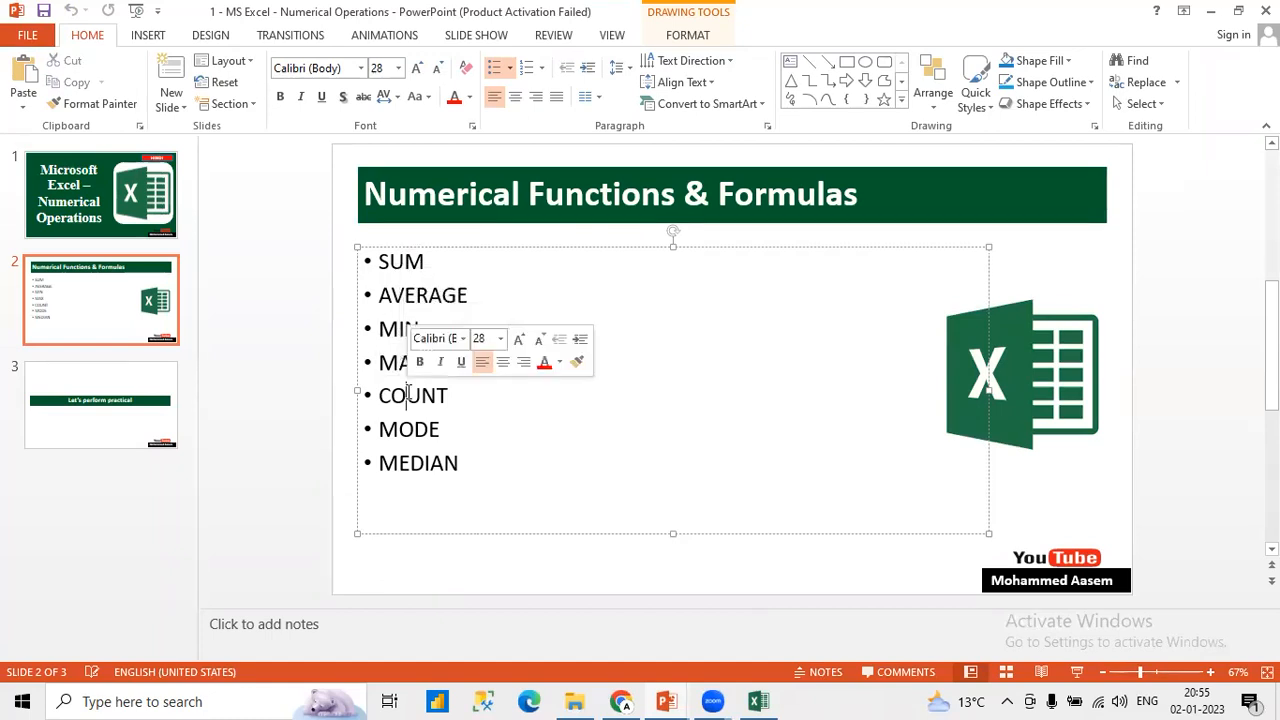
{"action": "double_click", "coordinate": [430, 466]}
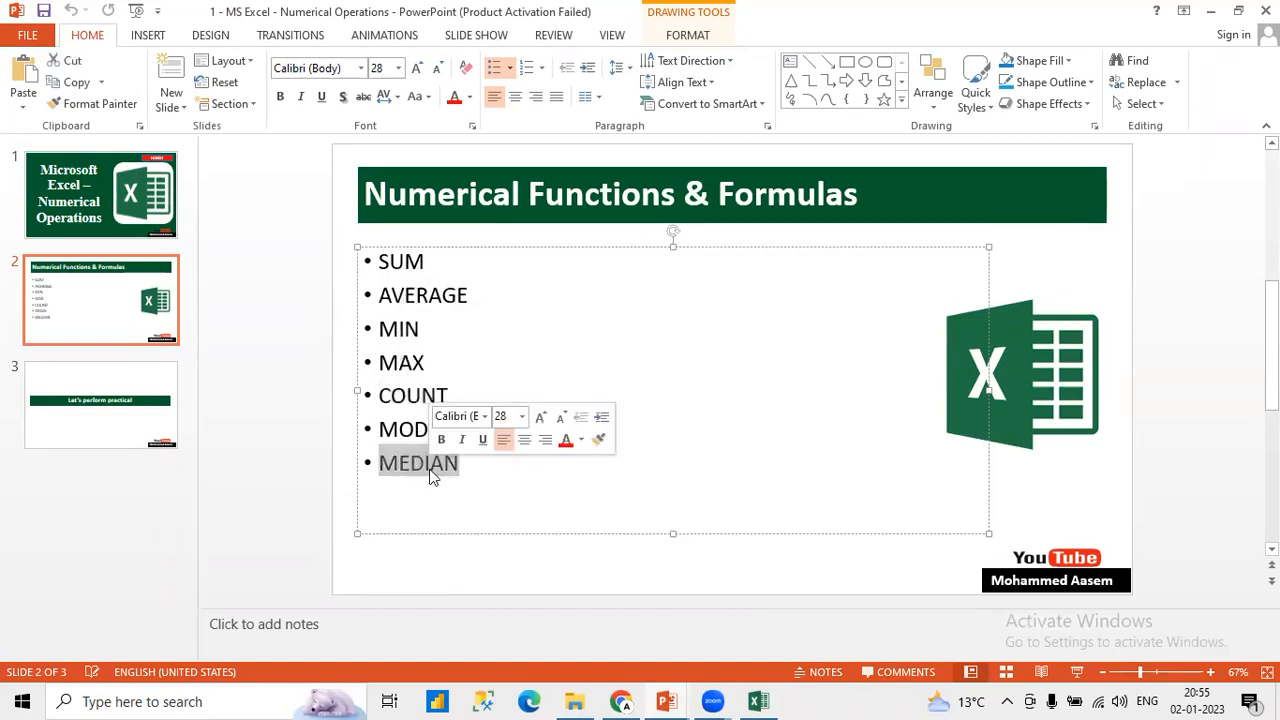
Step: Return to the Excel workbook and enter the label "Mode" in cell D6, below the average sales label
{"action": "left_click", "coordinate": [757, 700]}
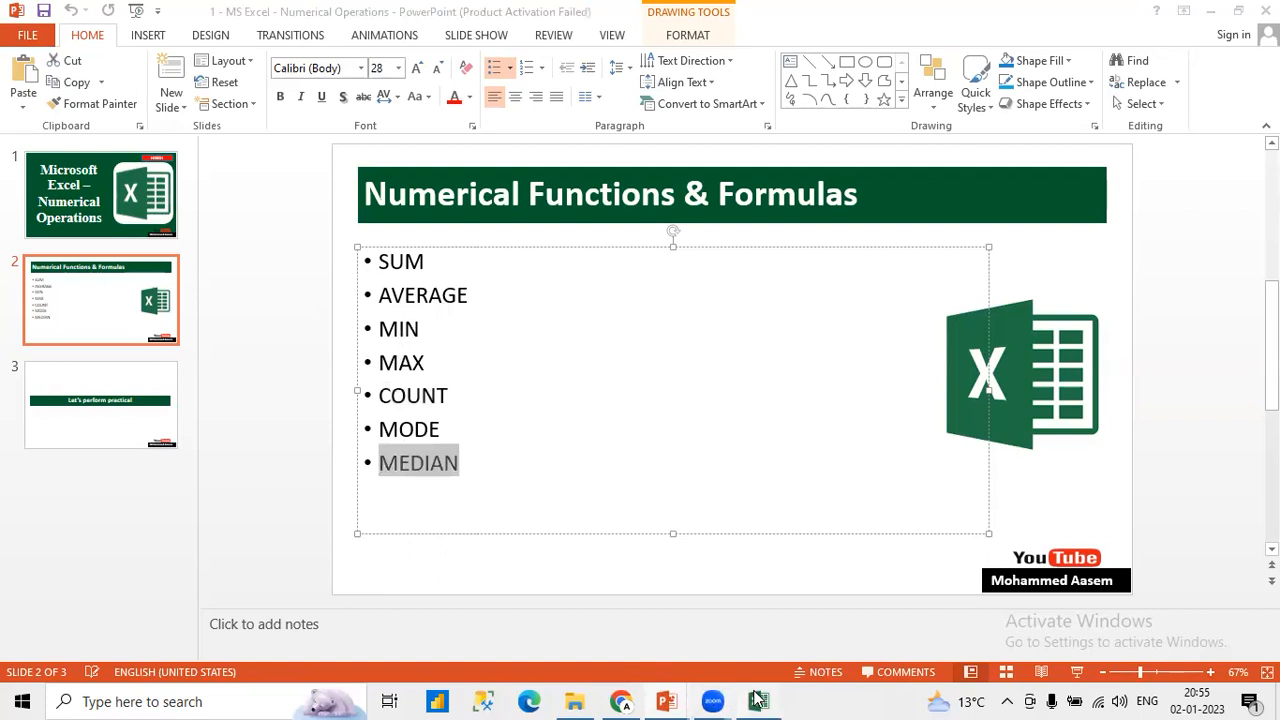
{"action": "left_click", "coordinate": [520, 425]}
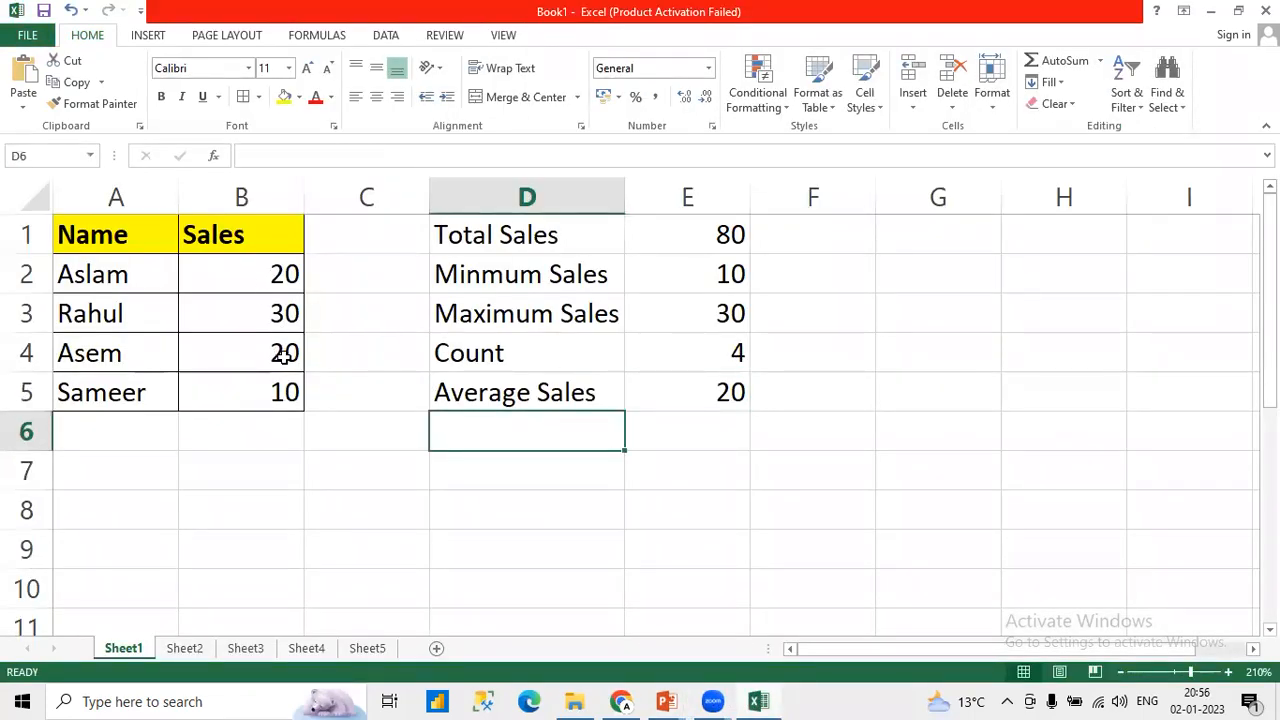
{"action": "type", "text": "Mode"}
{"action": "key", "text": "Tab"}
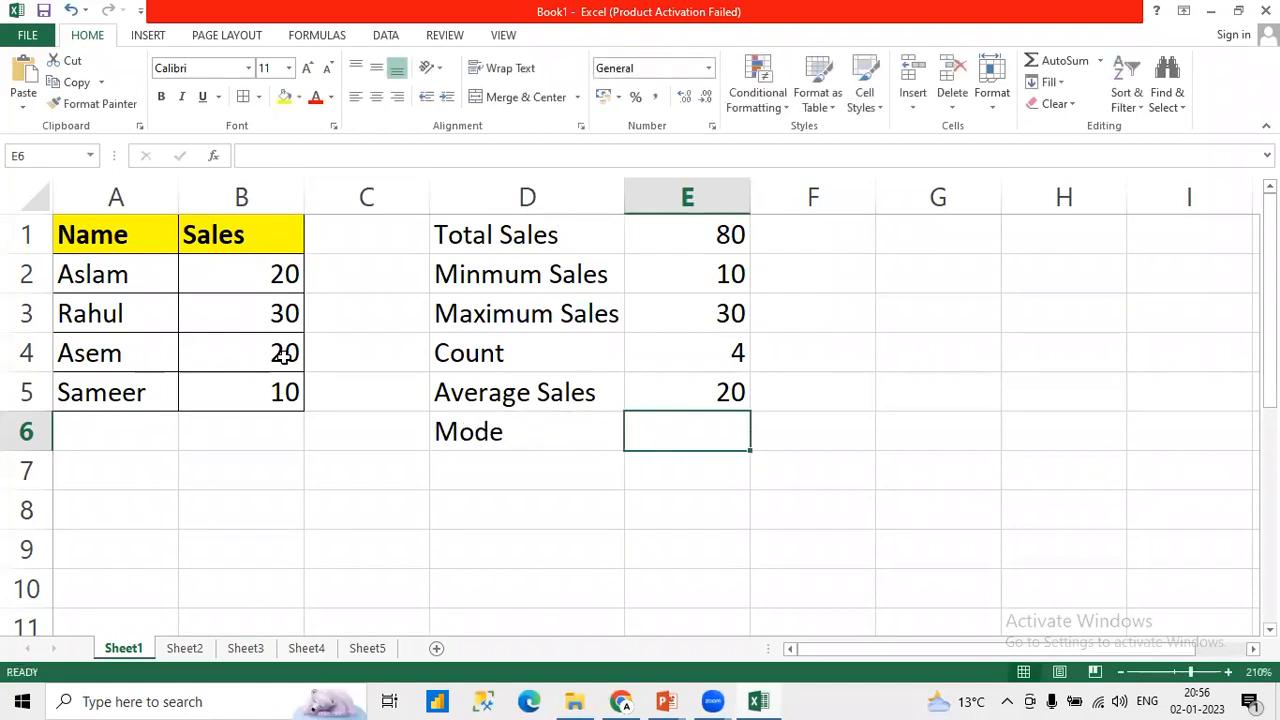
{"action": "left_click", "coordinate": [495, 433]}
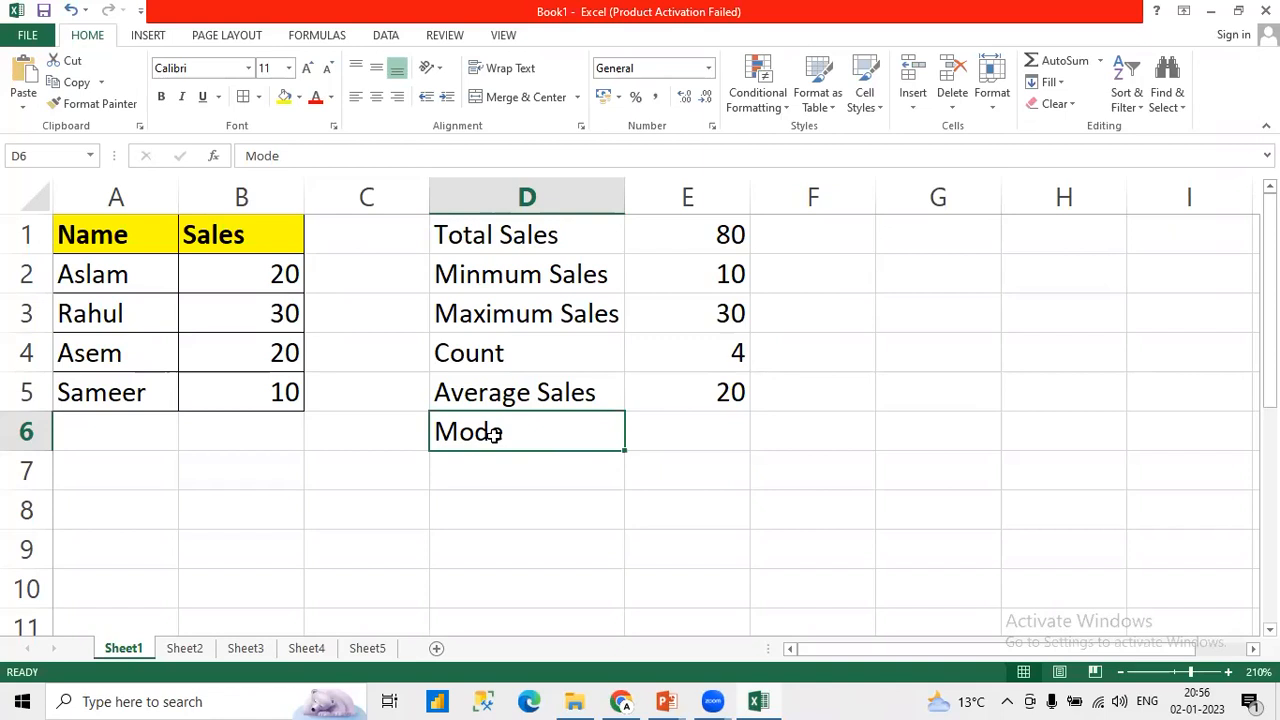
Step: Calculate the most frequent sales value in E6 with the formula =MODE(B2:B5)
{"action": "left_click_drag", "start_coordinate": [252, 274], "coordinate": [262, 432]}
{"action": "left_click", "coordinate": [670, 437]}
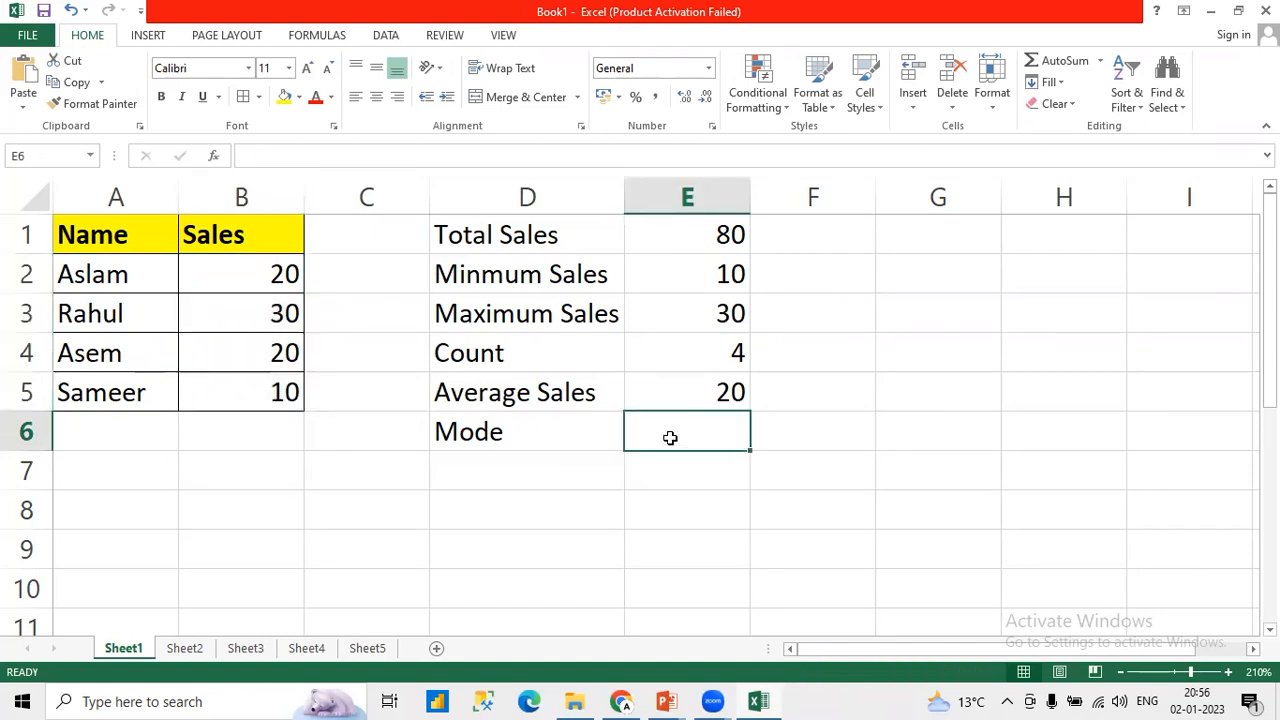
{"action": "type", "text": "=MOD"}
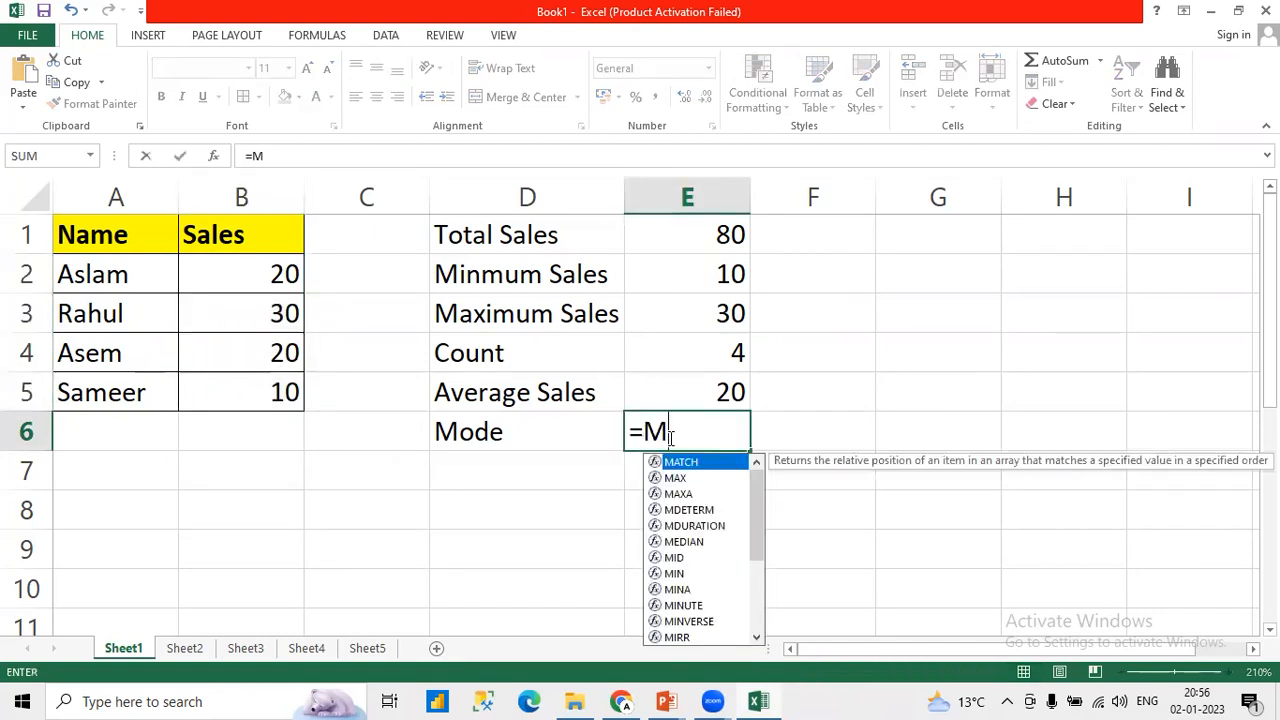
{"action": "key", "text": "Down"}
{"action": "key", "text": "Tab"}
{"action": "key", "text": "BackSpace"}
{"action": "key", "text": "BackSpace"}
{"action": "key", "text": "BackSpace"}
{"action": "key", "text": "BackSpace"}
{"action": "key", "text": "BackSpace"}
{"action": "key", "text": "BackSpace"}
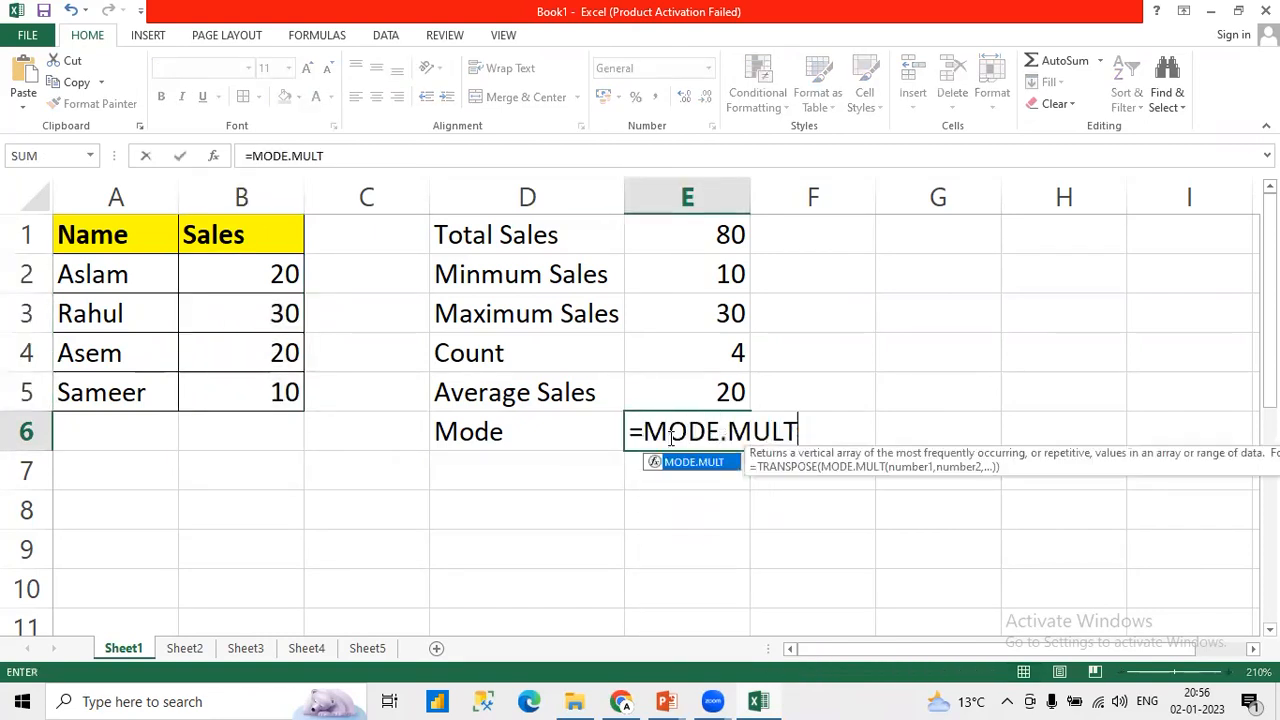
{"action": "type", "text": "("}
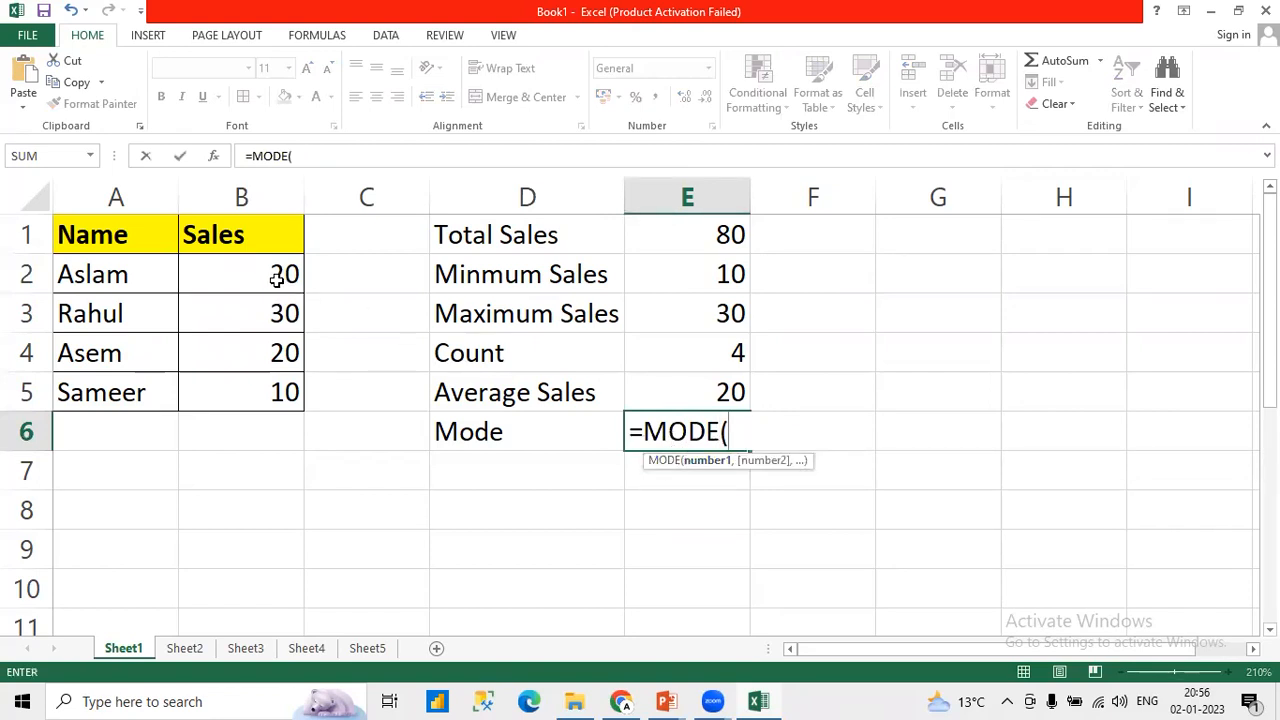
{"action": "left_click_drag", "start_coordinate": [277, 277], "coordinate": [272, 378]}
{"action": "type", "text": ")"}
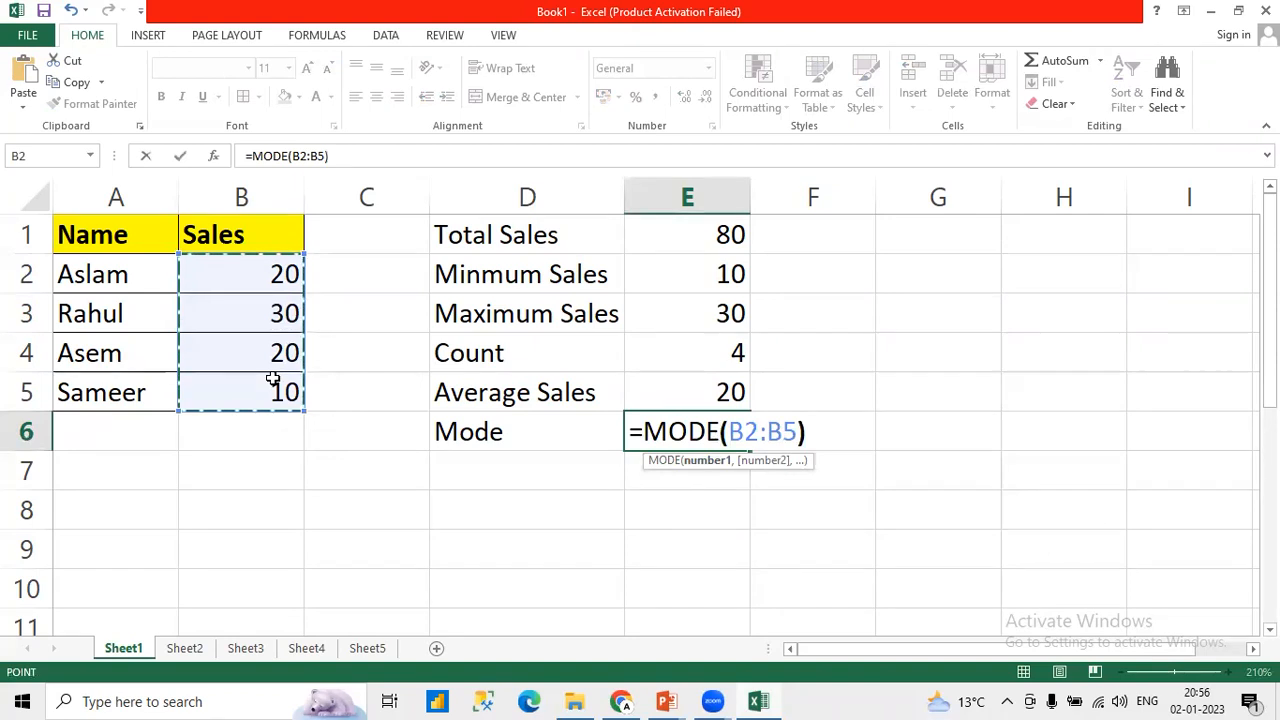
{"action": "key", "text": "Return"}
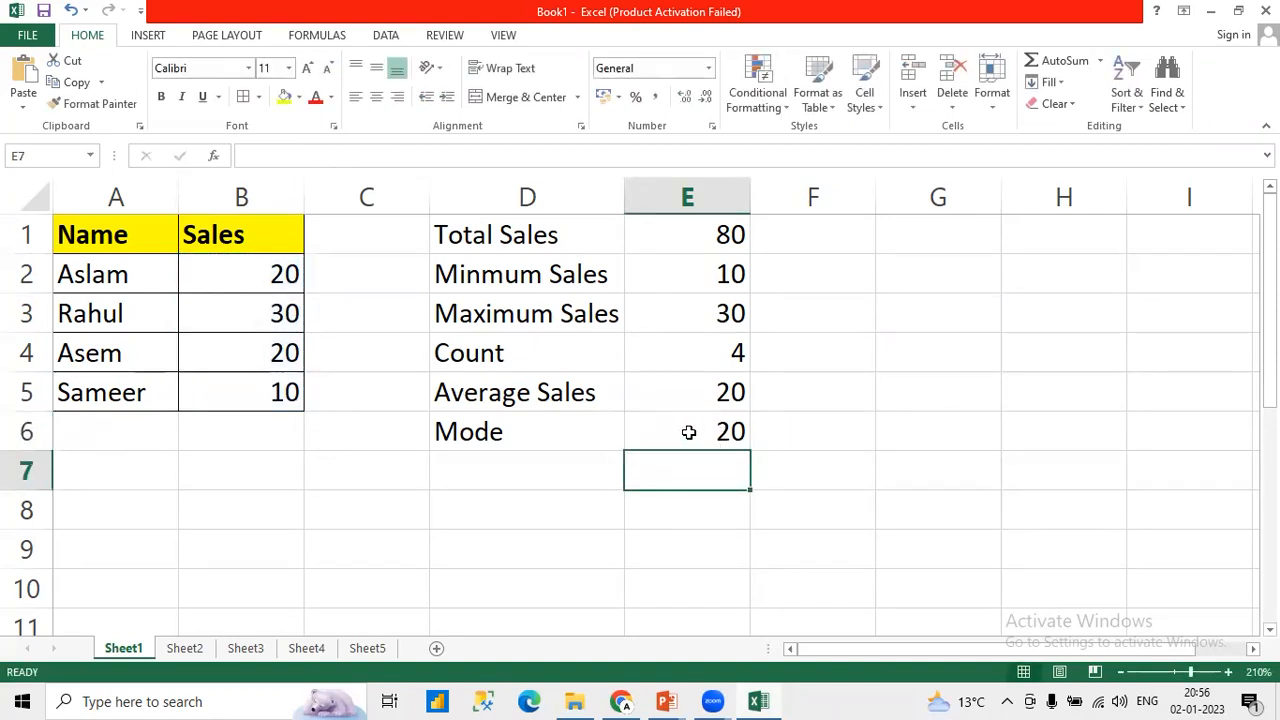
{"action": "left_click", "coordinate": [689, 432]}
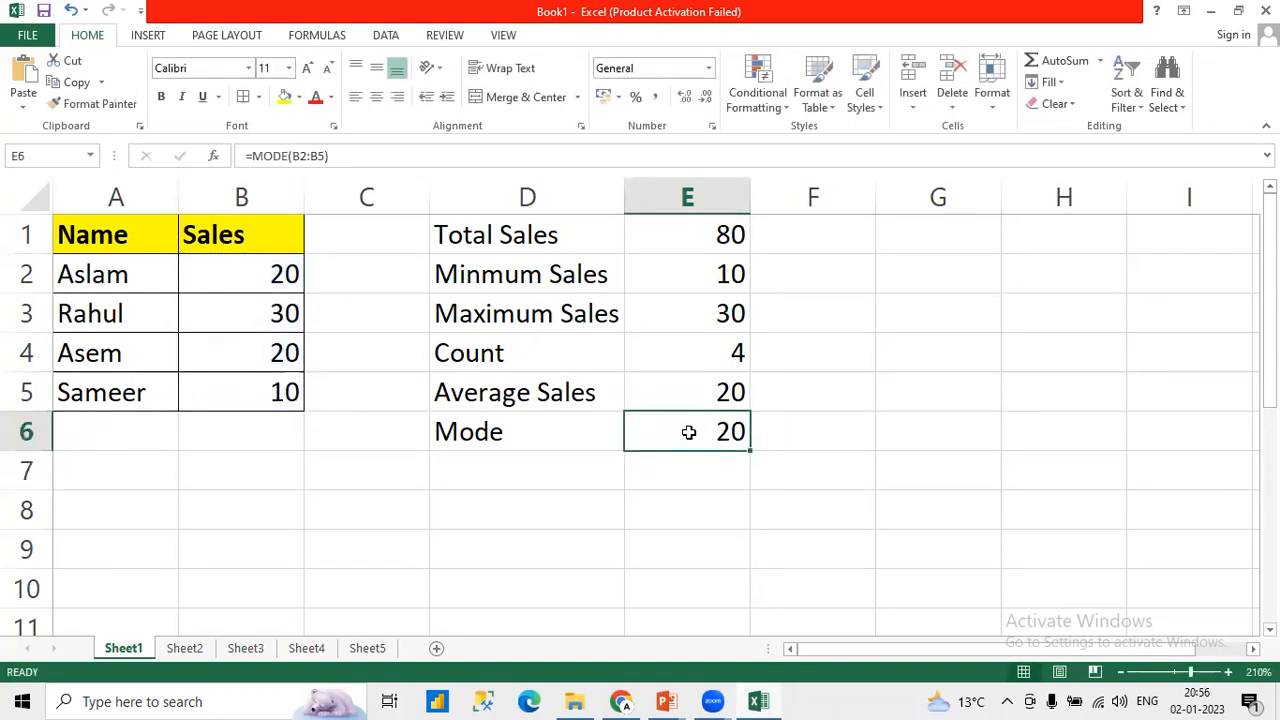
Step: Enter the label "MEDIAN" in D7 and calculate the median of the sales values in E7 with the formula =MEDIAN(B2:B5)
{"action": "left_click", "coordinate": [529, 469]}
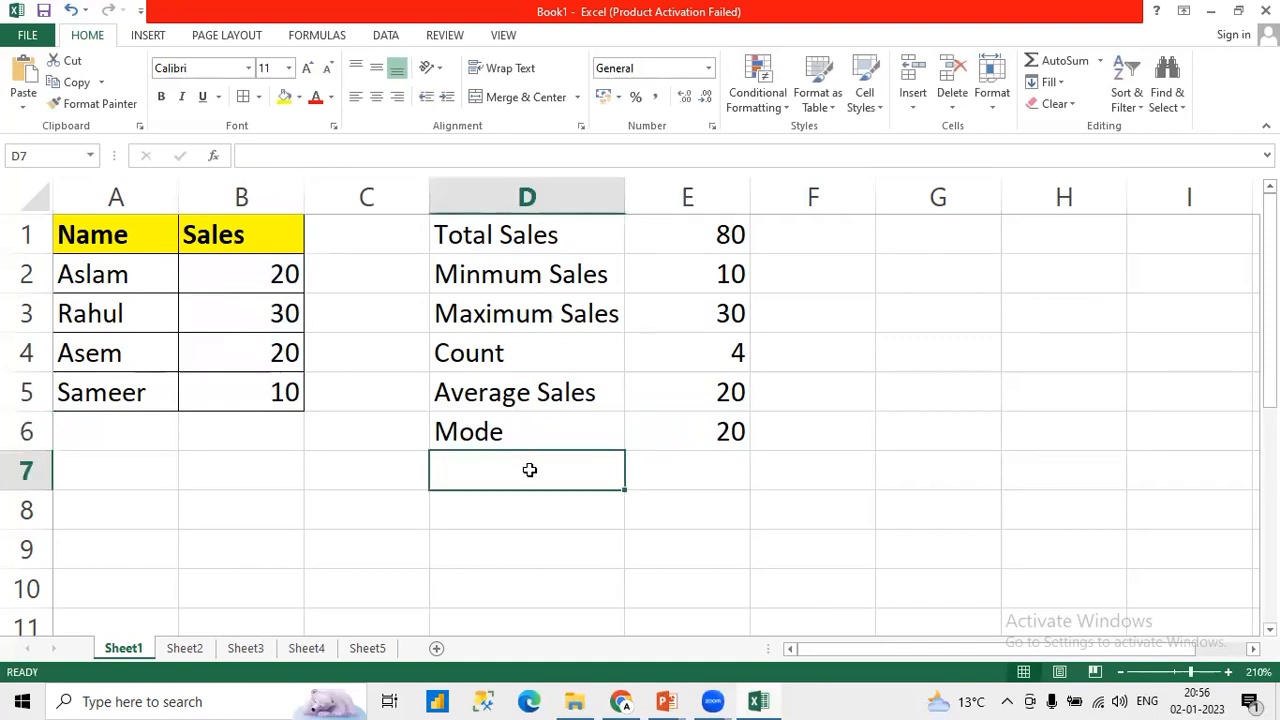
{"action": "type", "text": "MEDIAN"}
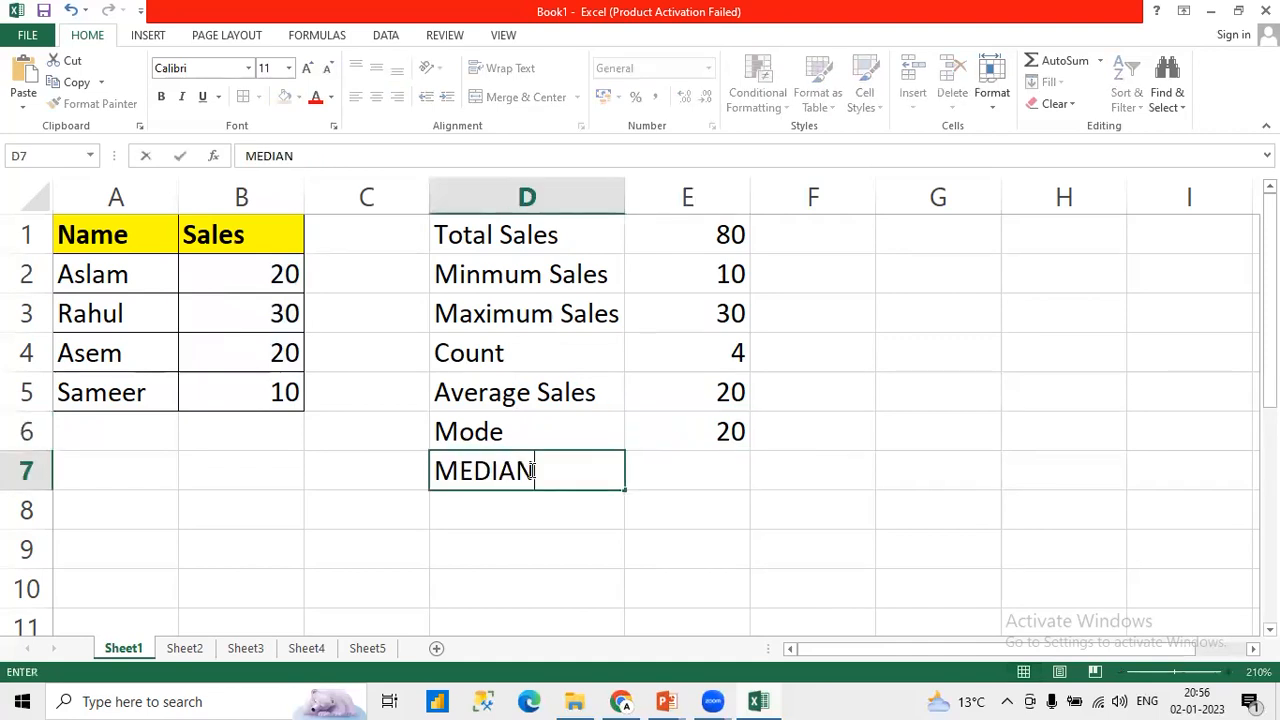
{"action": "key", "text": "Tab"}
{"action": "type", "text": "=MED"}
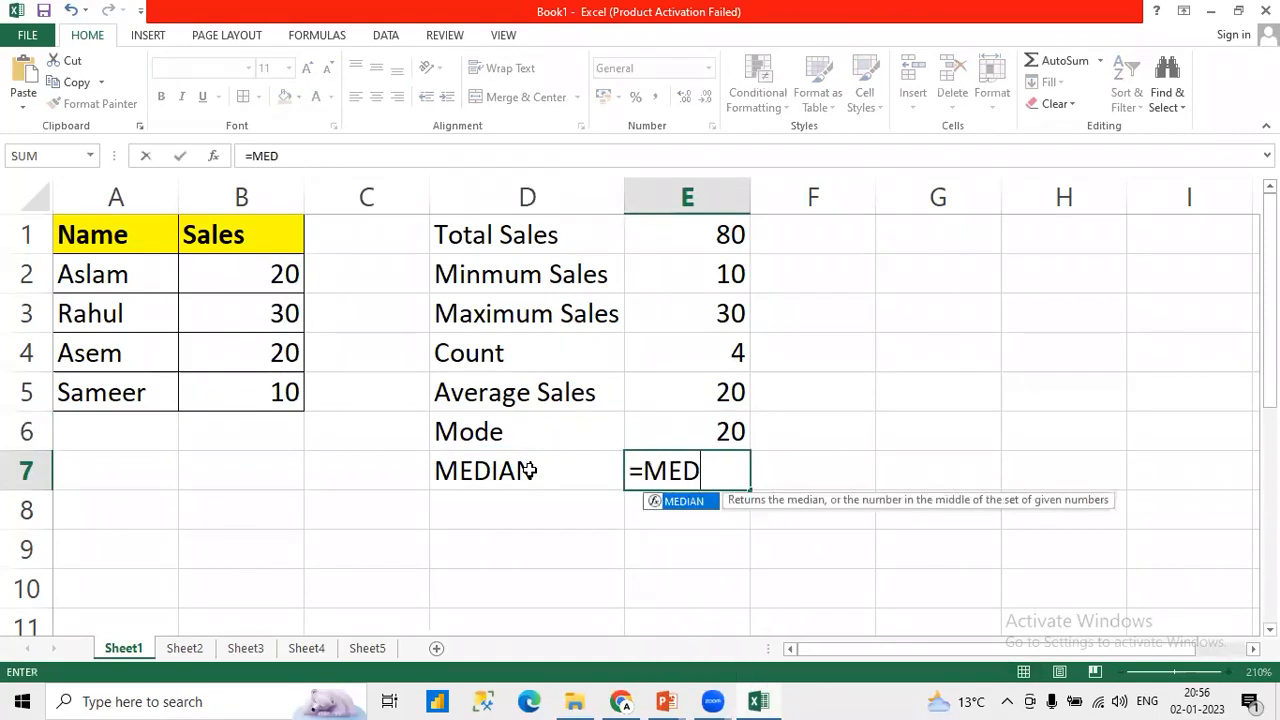
{"action": "key", "text": "Tab"}
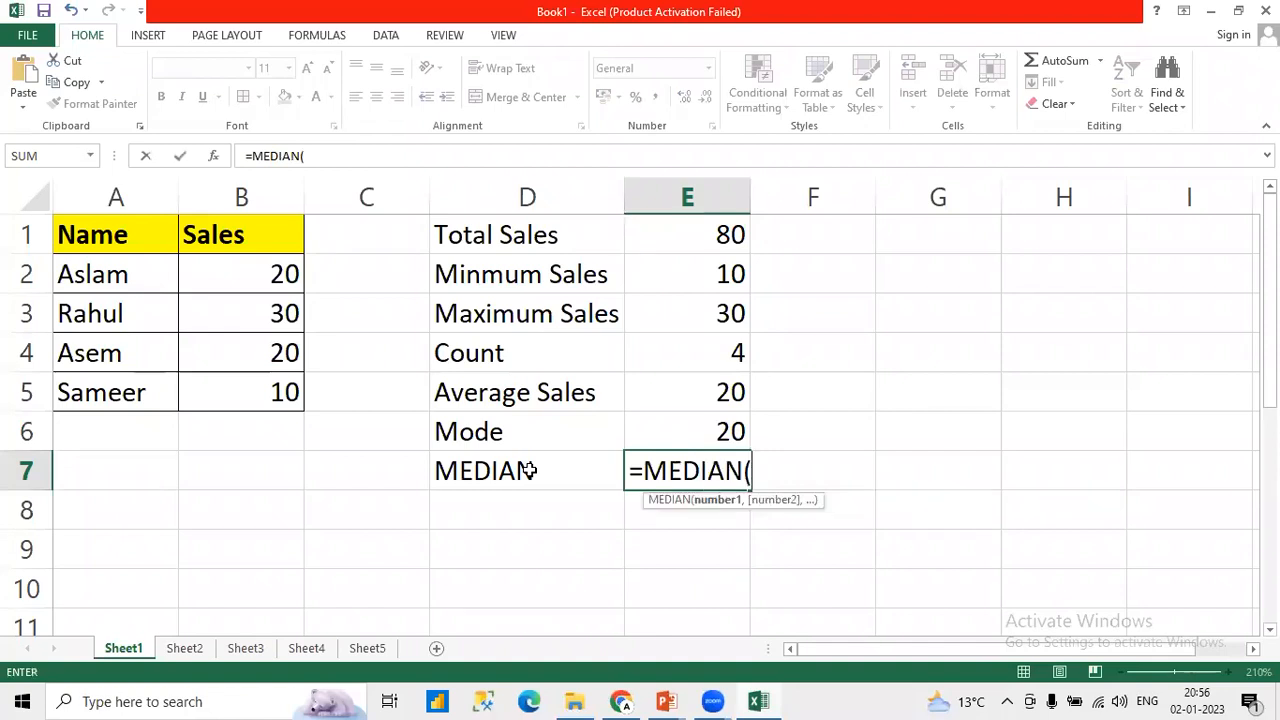
{"action": "left_click", "coordinate": [286, 268]}
{"action": "left_click_drag", "start_coordinate": [281, 312], "coordinate": [285, 387]}
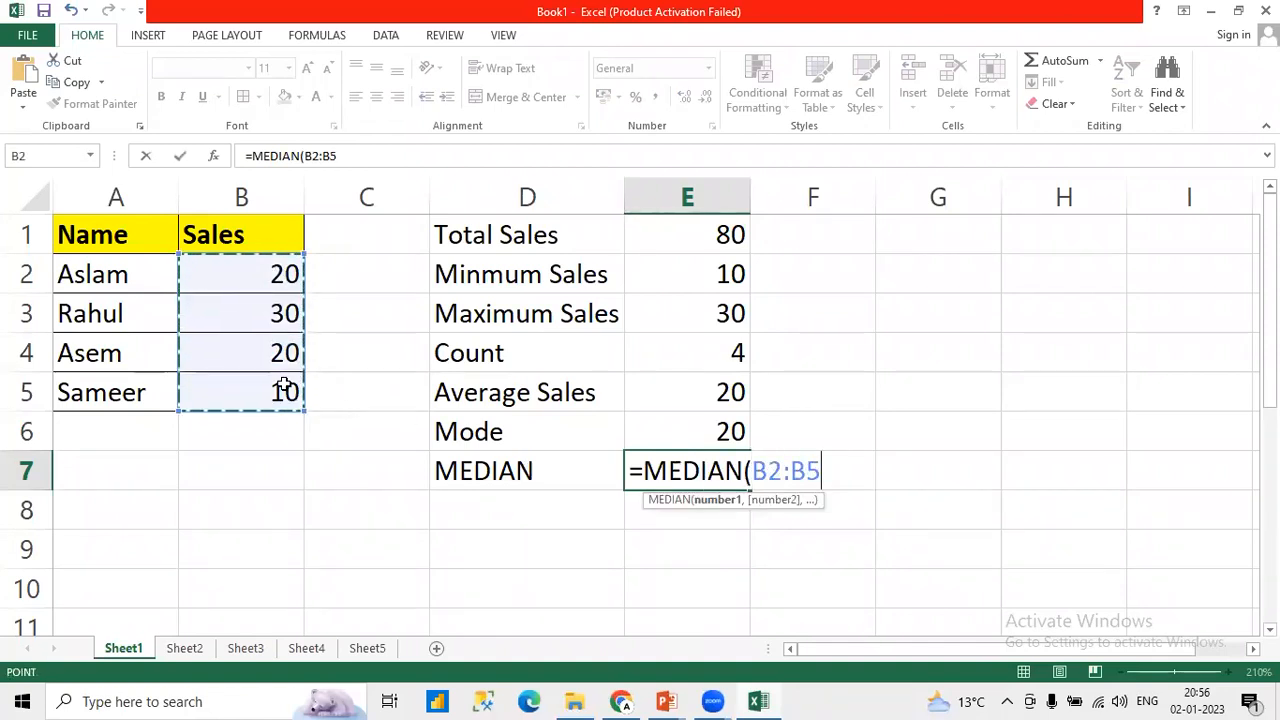
{"action": "type", "text": ")"}
{"action": "key", "text": "Return"}
{"action": "key", "text": "Up"}
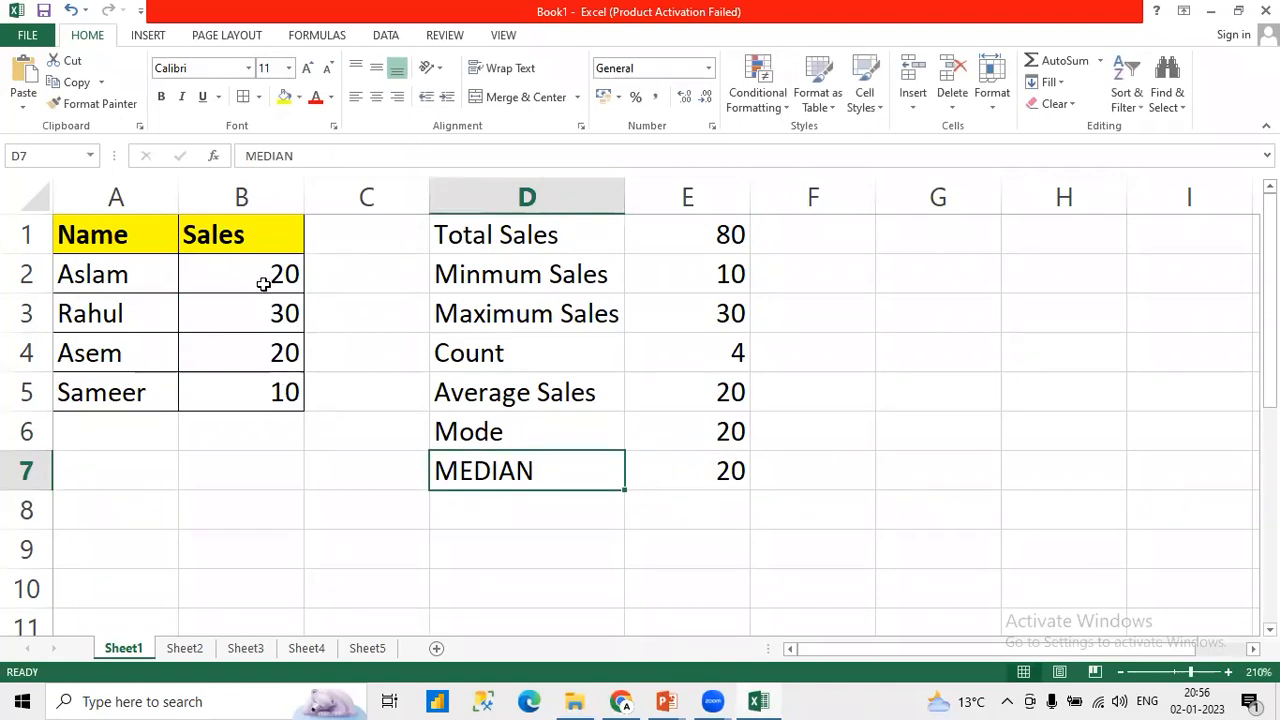
Step: Compare the individual sales values in B2:B5 with the median result in row 7
{"action": "left_click", "coordinate": [253, 392]}
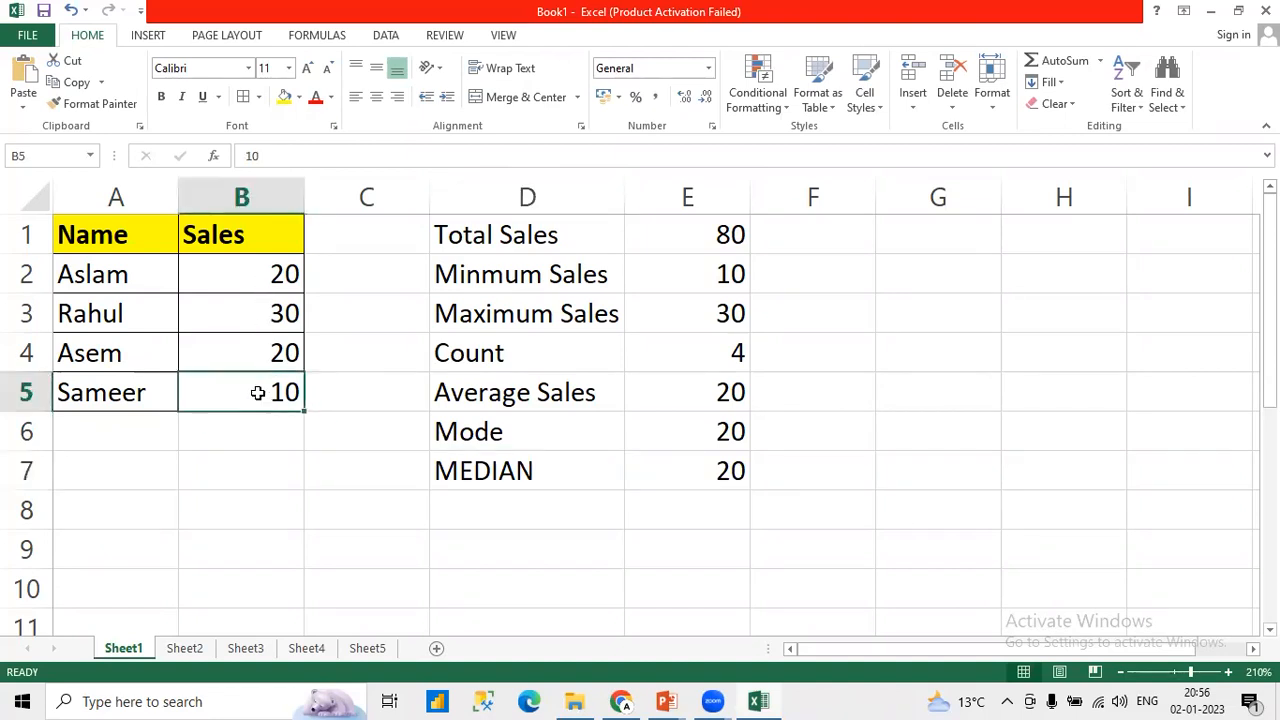
{"action": "left_click", "coordinate": [248, 352]}
{"action": "left_click", "coordinate": [243, 284]}
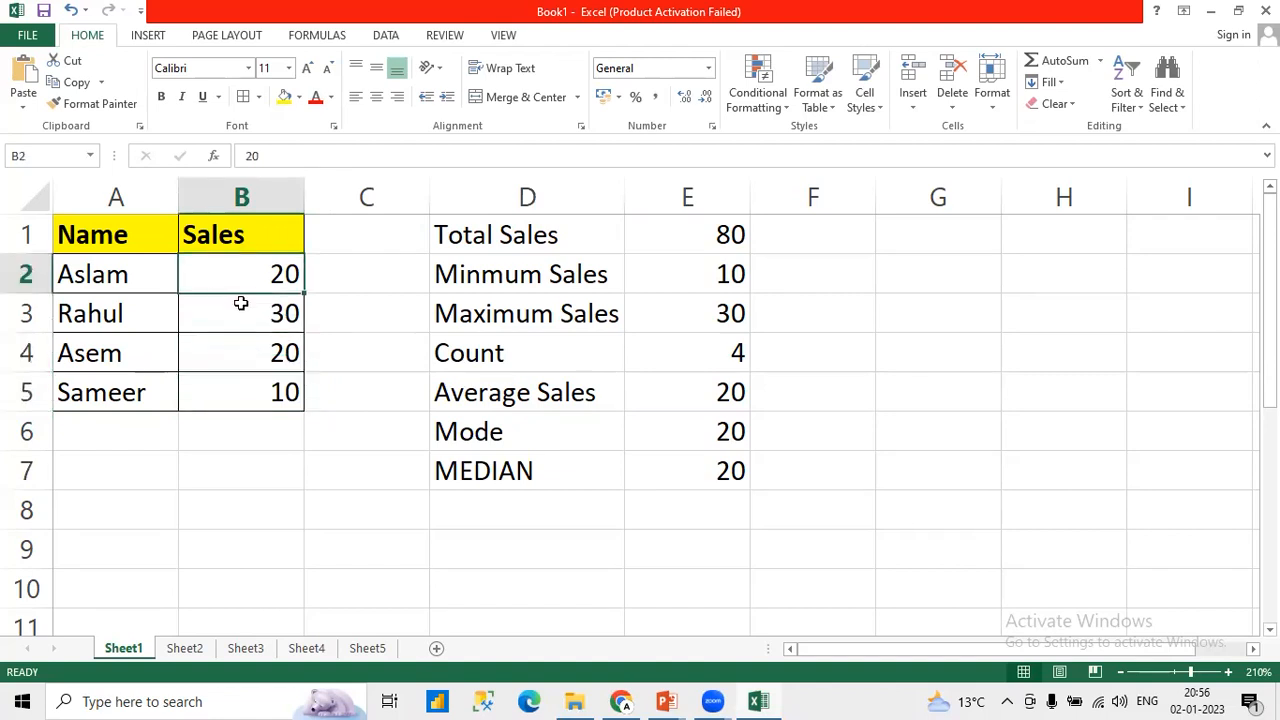
{"action": "left_click", "coordinate": [242, 303]}
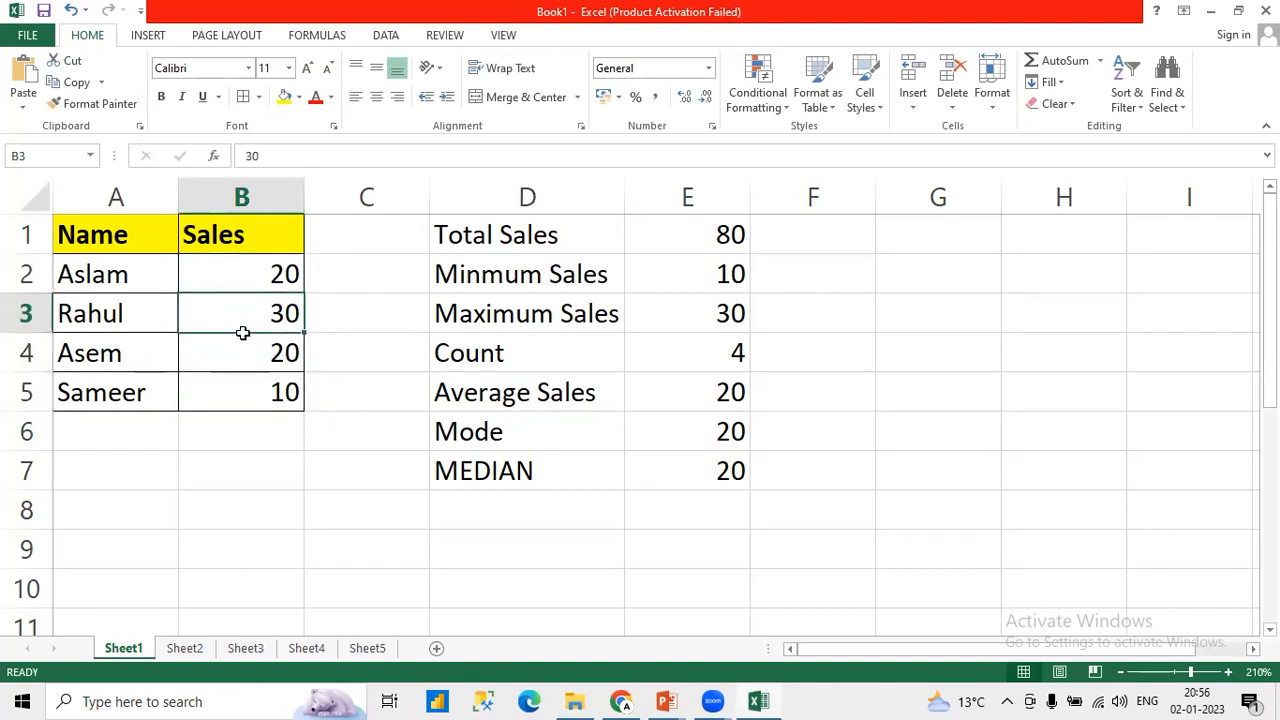
{"action": "left_click", "coordinate": [250, 280]}
{"action": "left_click_drag", "start_coordinate": [250, 280], "coordinate": [251, 374]}
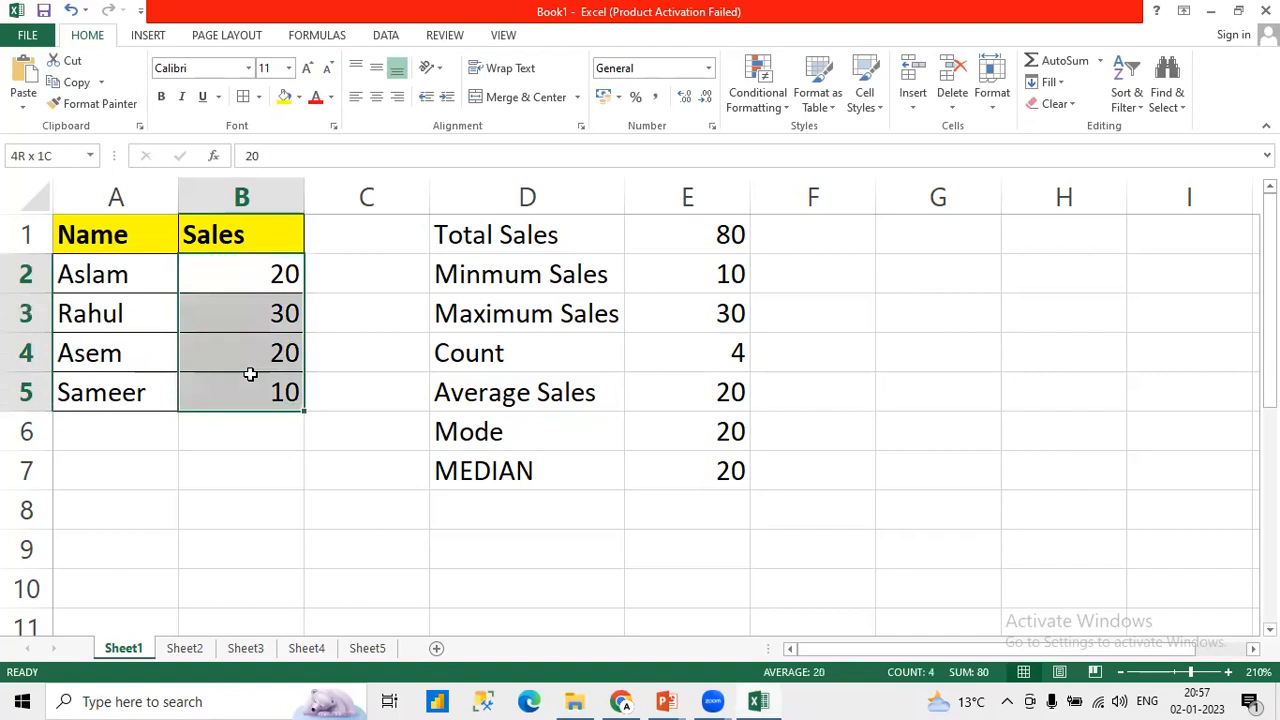
{"action": "left_click", "coordinate": [531, 484]}
{"action": "left_click_drag", "start_coordinate": [531, 484], "coordinate": [662, 484]}
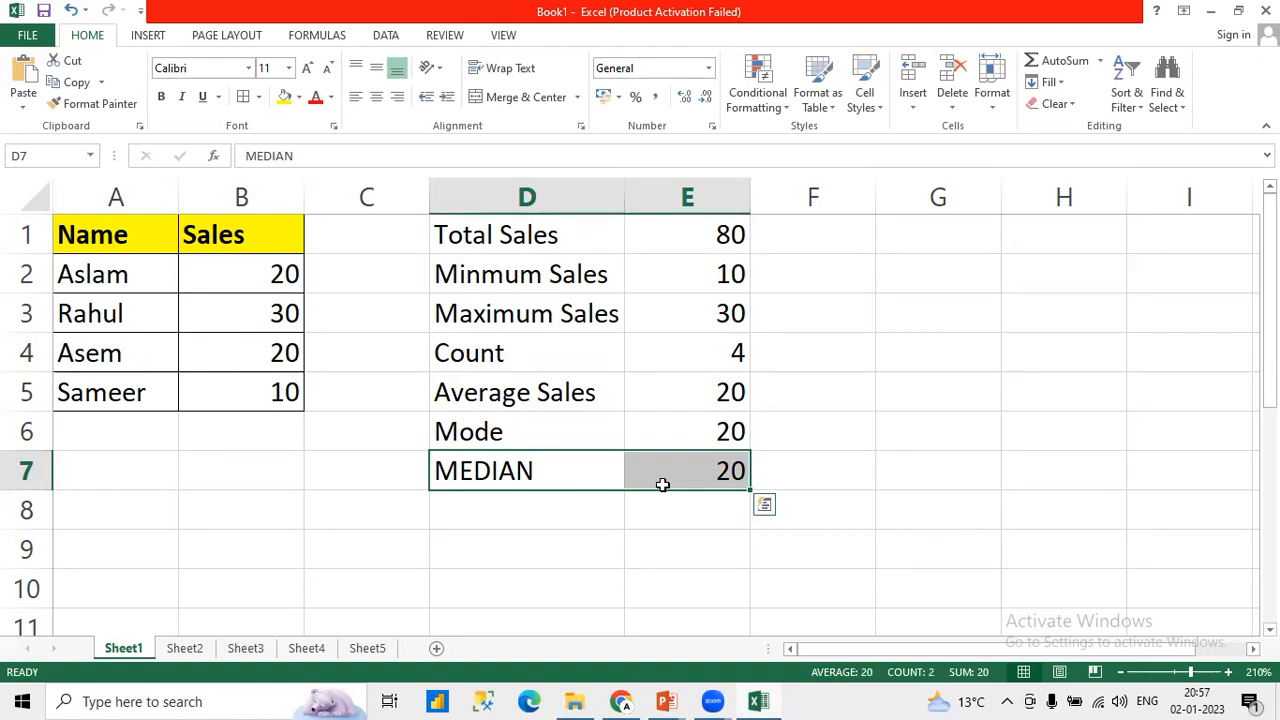
{"action": "left_click", "coordinate": [574, 471]}
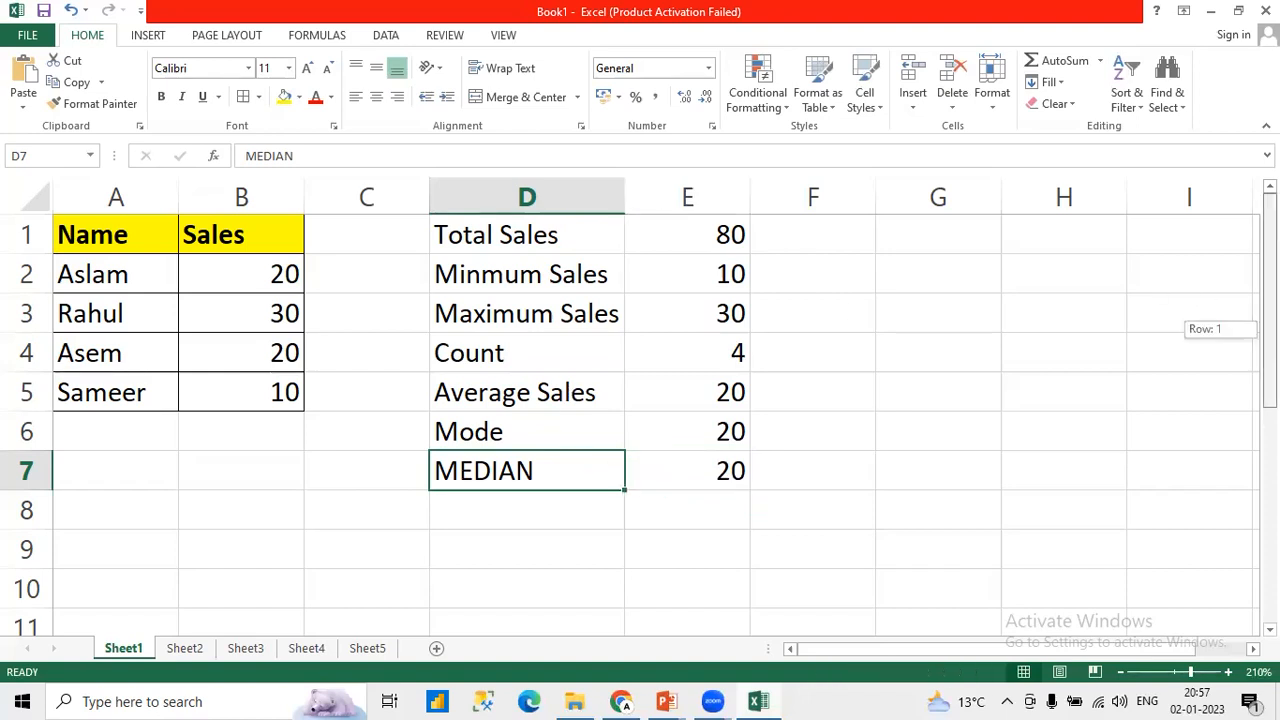
Step: Review the whole block of summary labels and results in D1:E7
{"action": "left_click", "coordinate": [493, 238]}
{"action": "left_click_drag", "start_coordinate": [493, 238], "coordinate": [669, 469]}
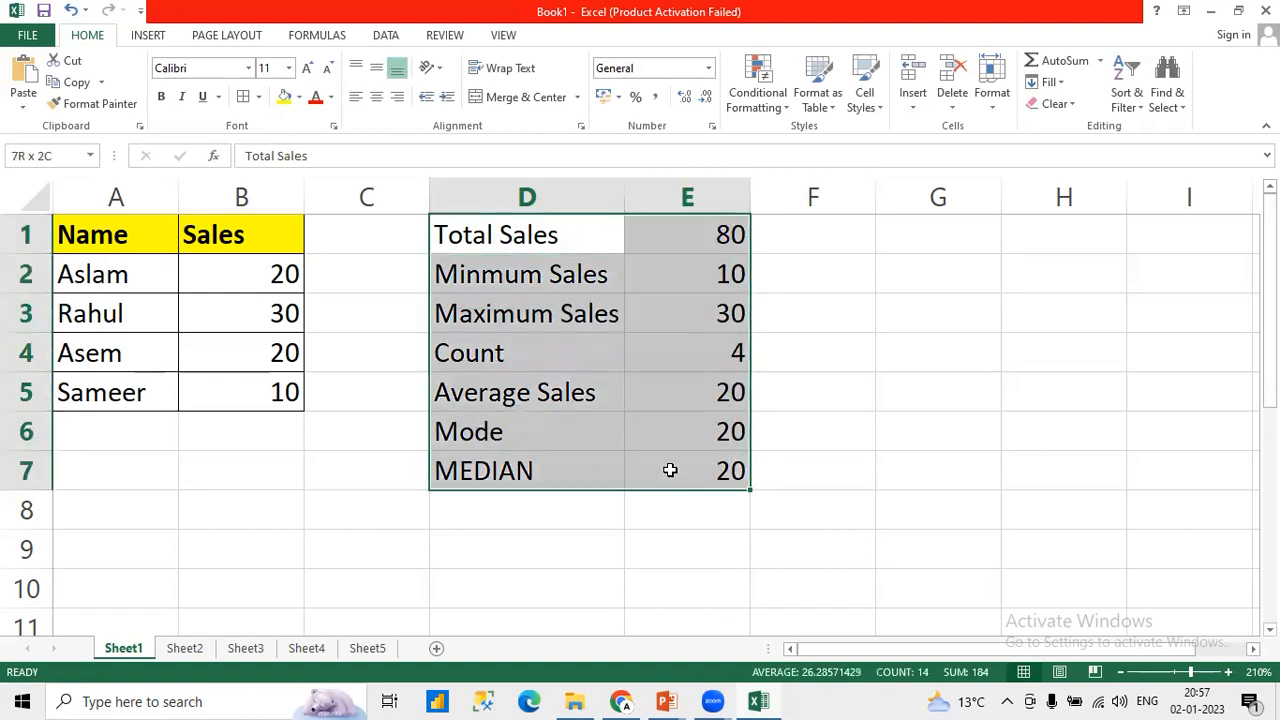
{"action": "left_click", "coordinate": [400, 420]}
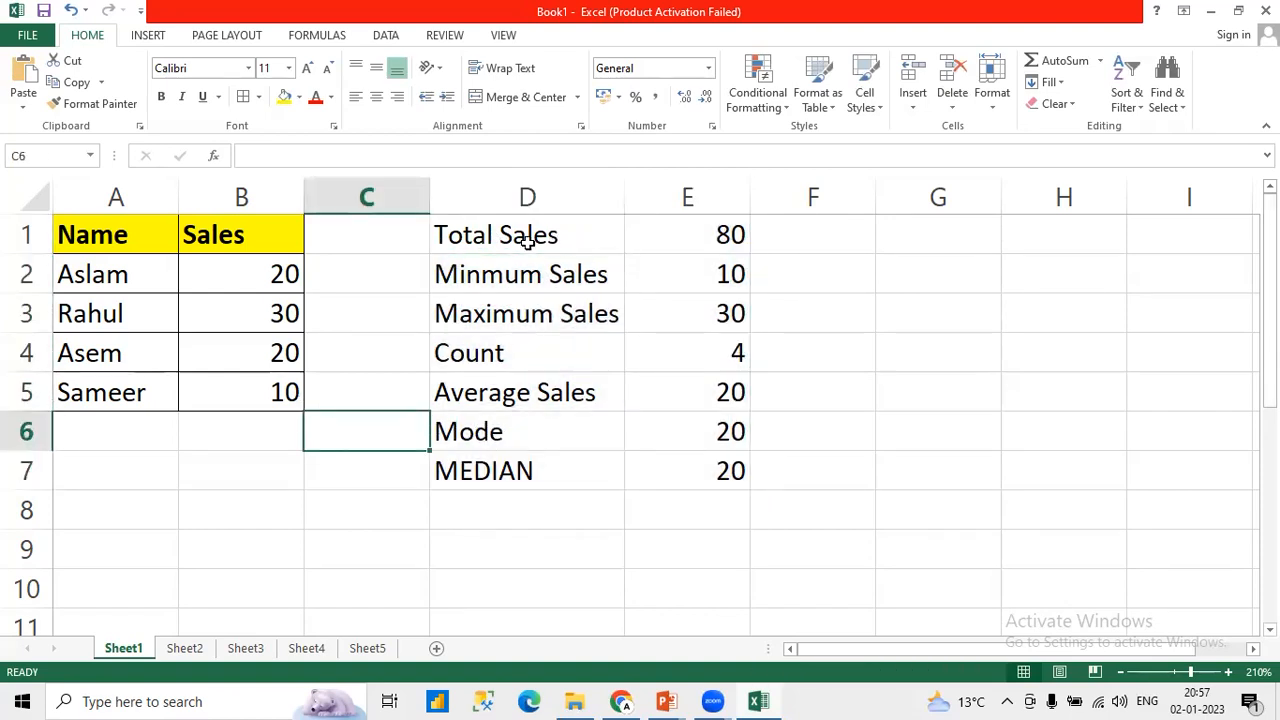
{"action": "left_click_drag", "start_coordinate": [530, 238], "coordinate": [676, 459]}
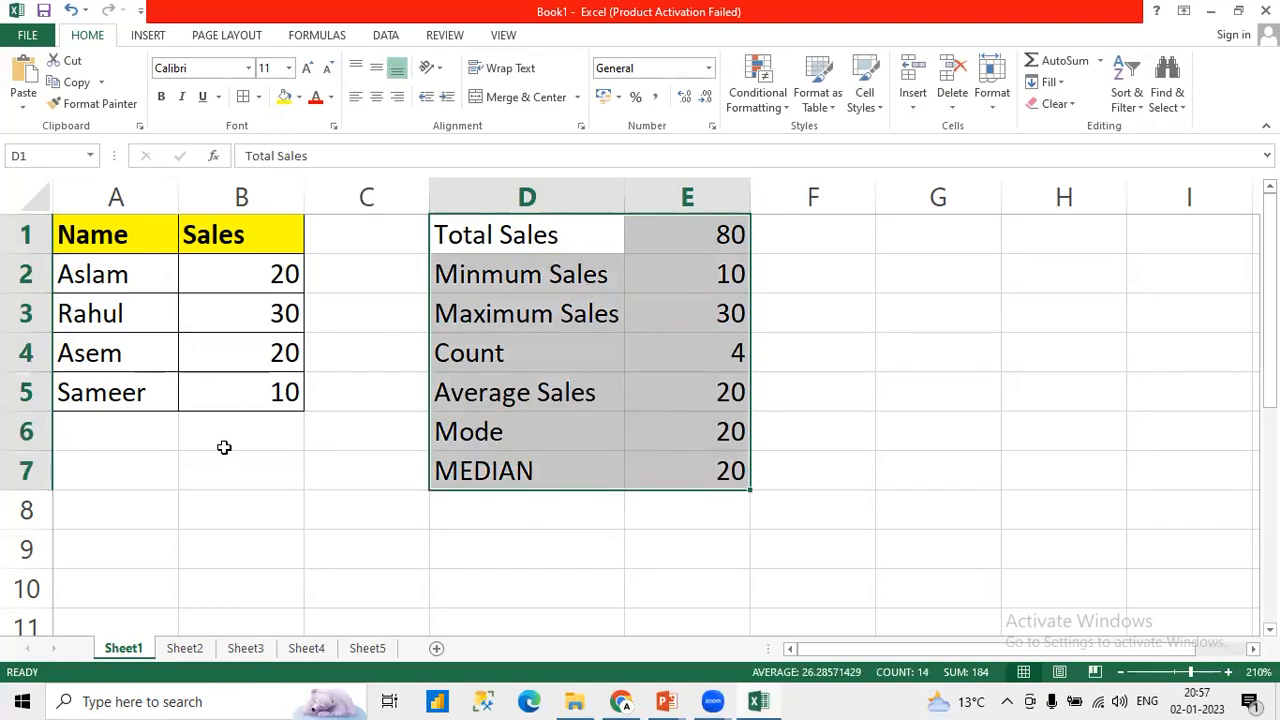
Step: Rename the worksheet Sheet1 as "Numerical Operations"
{"action": "double_click", "coordinate": [130, 648]}
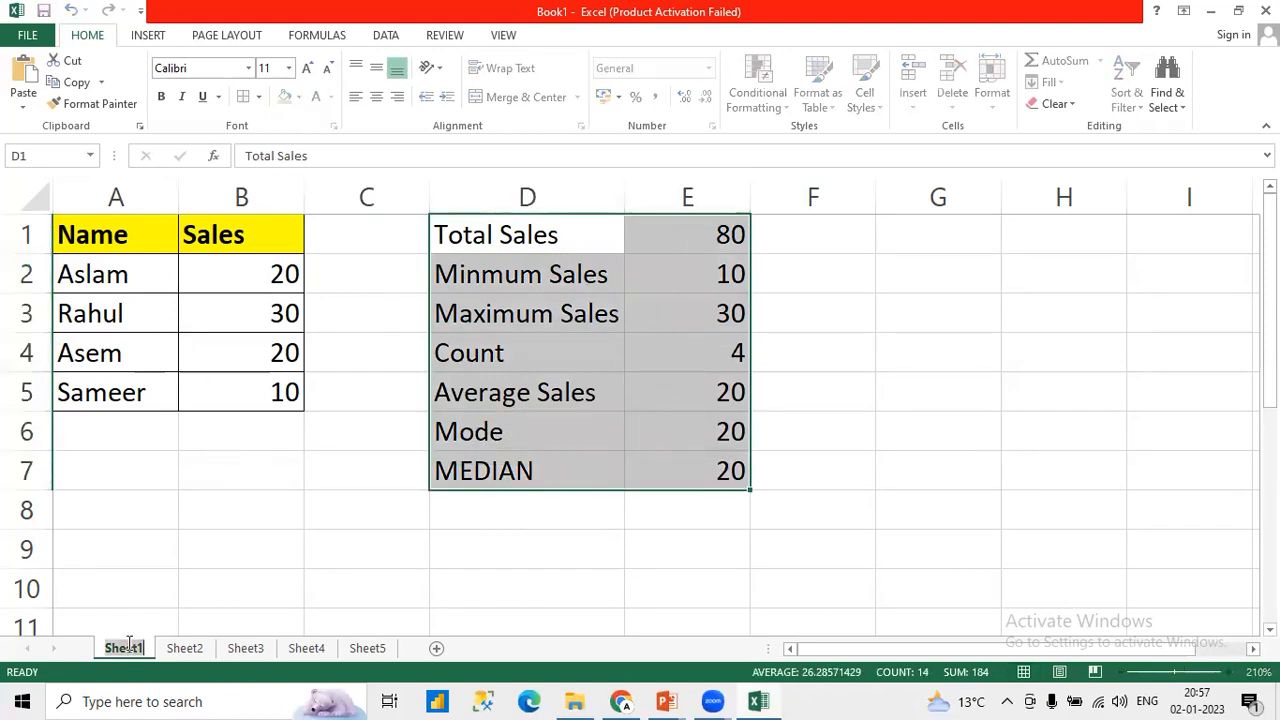
{"action": "type", "text": "Numerical"}
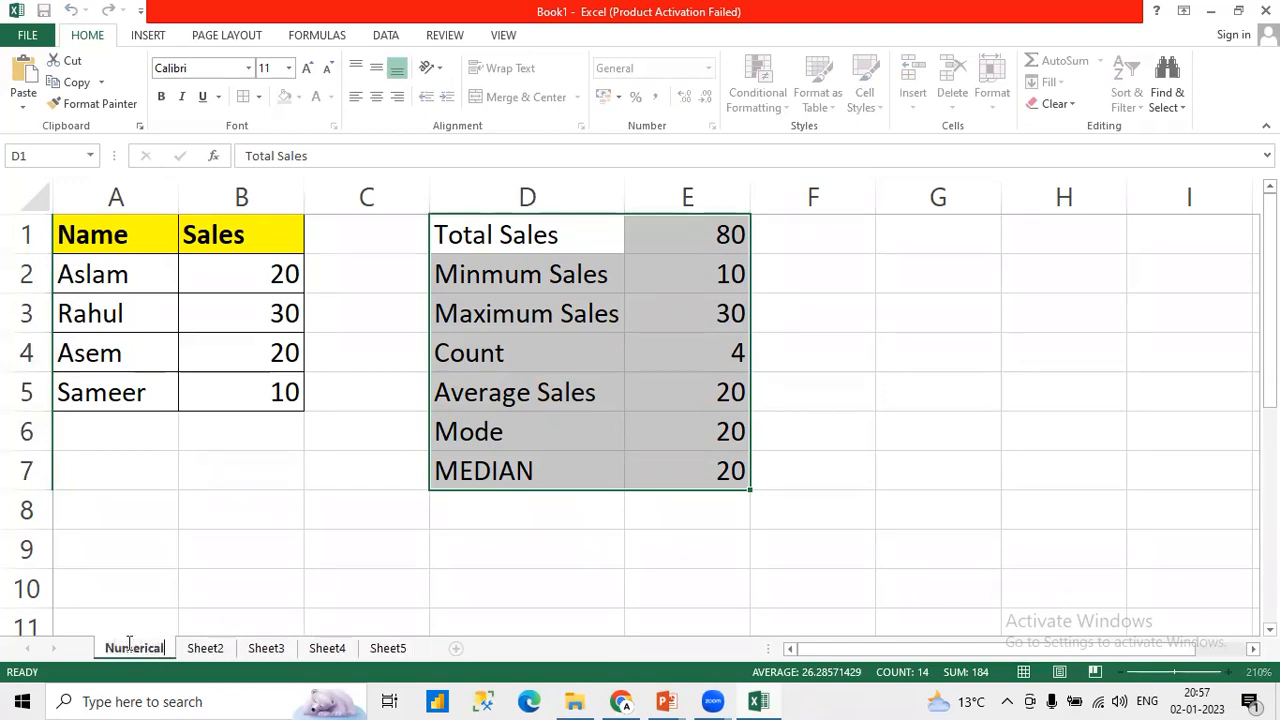
{"action": "type", "text": " Operations"}
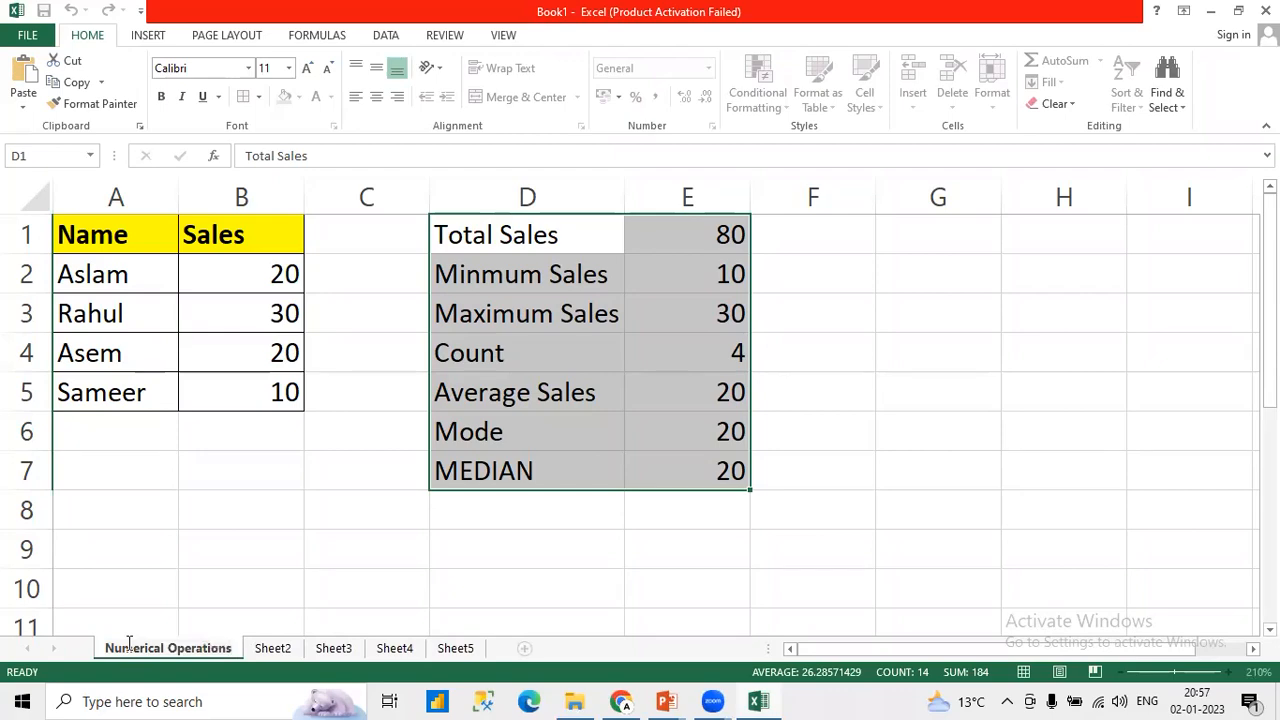
{"action": "left_click", "coordinate": [456, 563]}
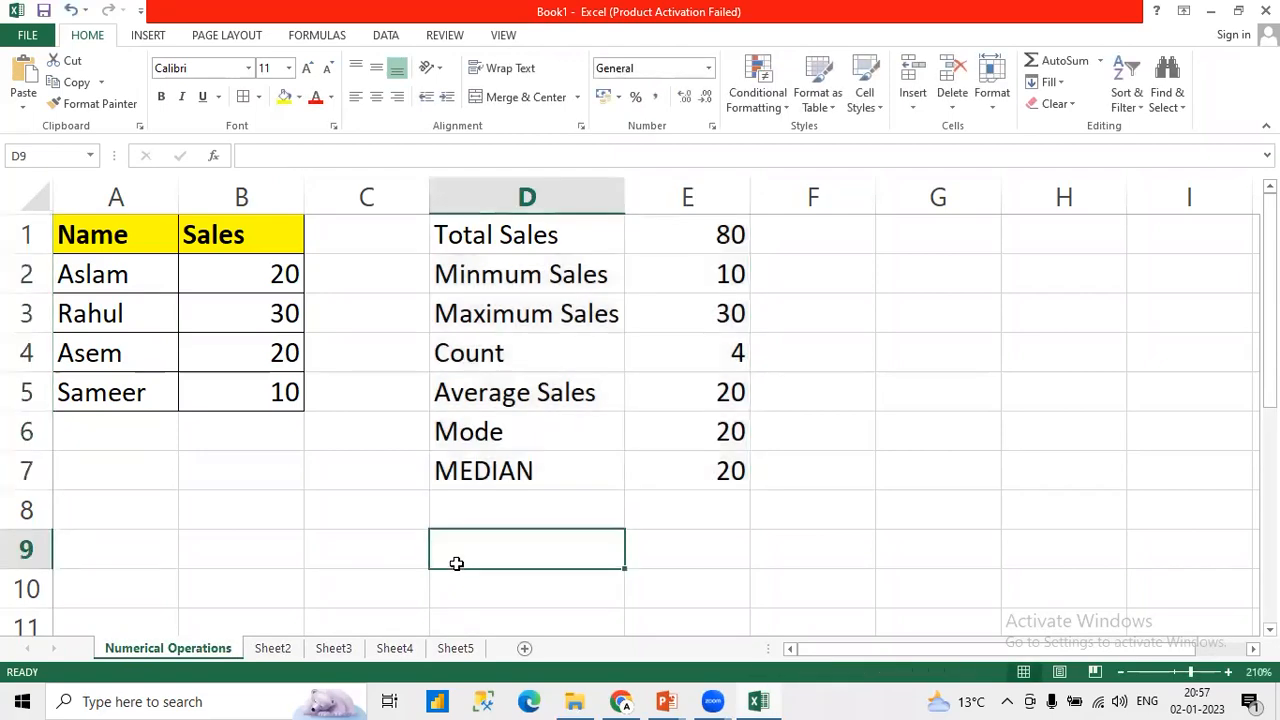
Step: Open the worksheet Sheet2 and rename it as "Text Data"
{"action": "left_click", "coordinate": [272, 650]}
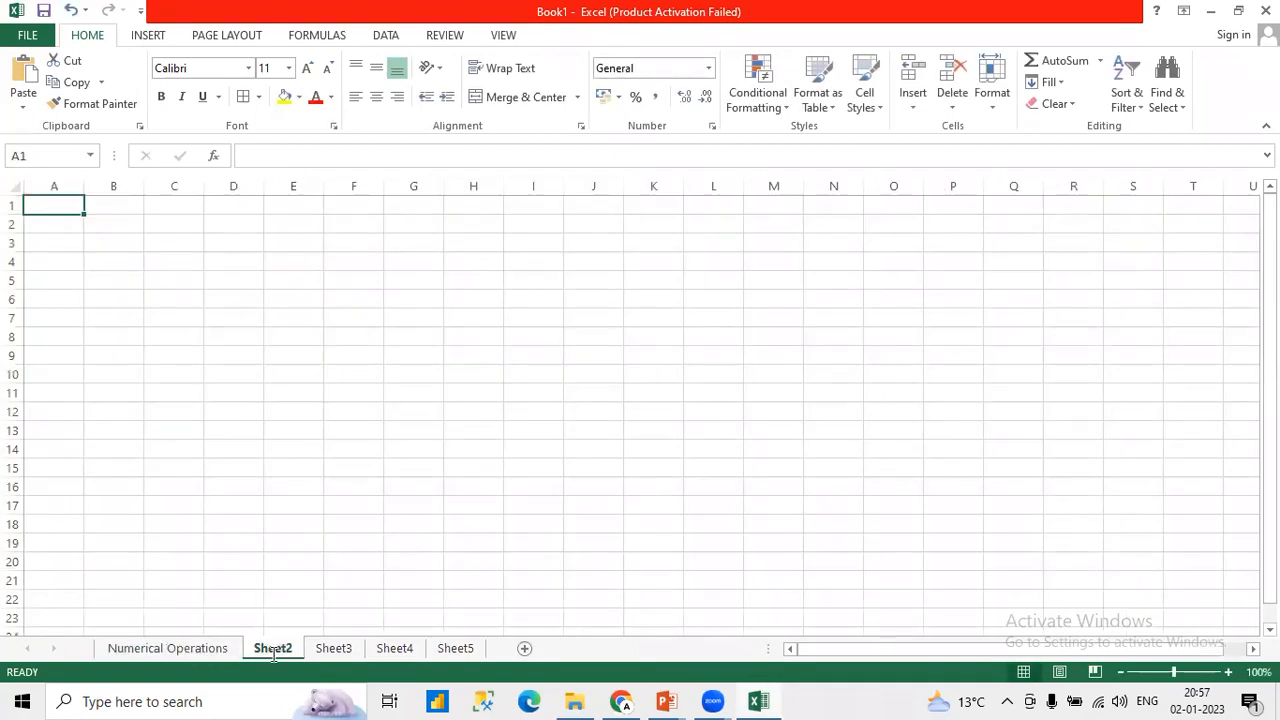
{"action": "double_click", "coordinate": [272, 650]}
{"action": "type", "text": "Text"}
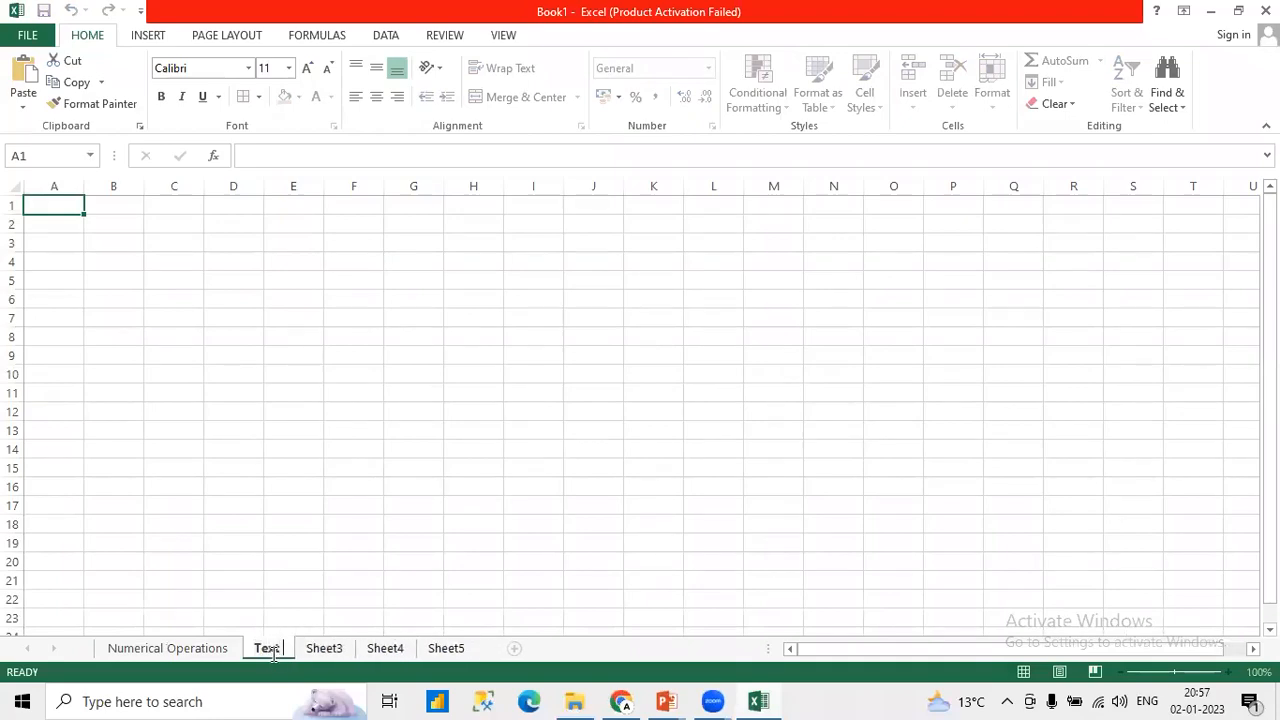
{"action": "type", "text": " Data"}
{"action": "key", "text": "Return"}
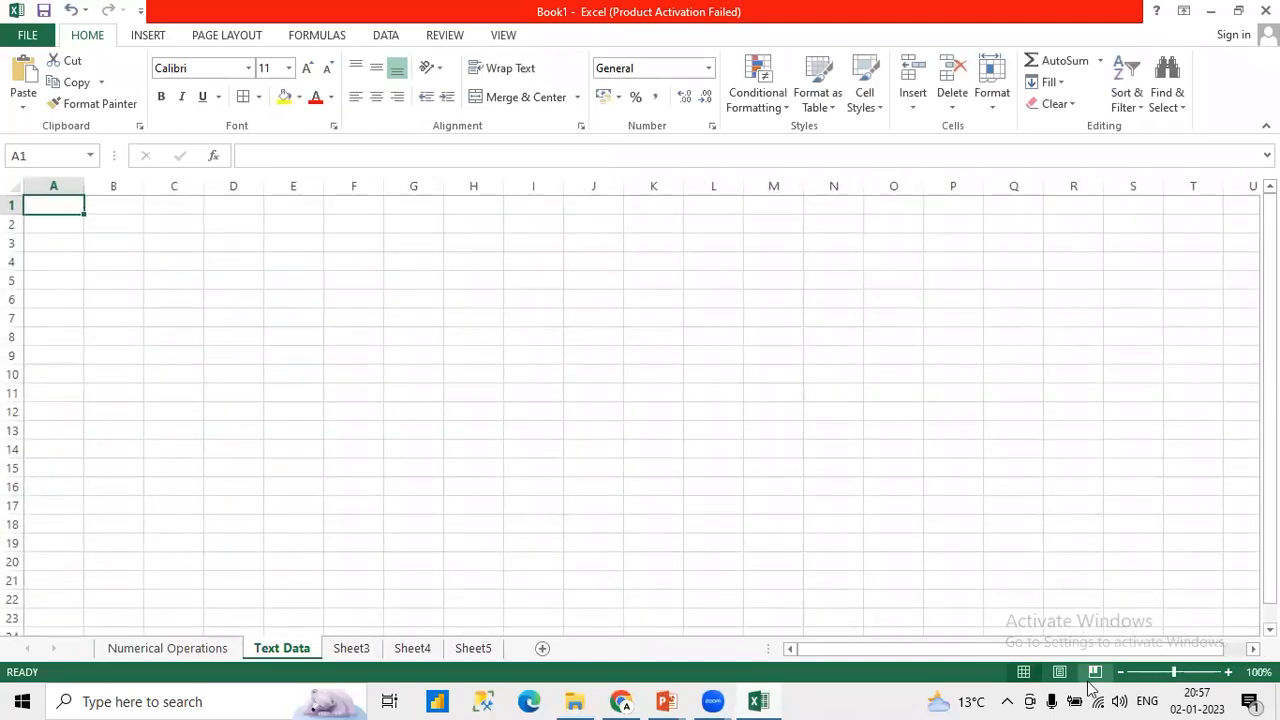
Step: Enter the column headings "First Name" in A1 and "Last Name" in B1 of the Text Data sheet
{"action": "left_click", "coordinate": [1228, 673]}
{"action": "left_click", "coordinate": [1228, 673]}
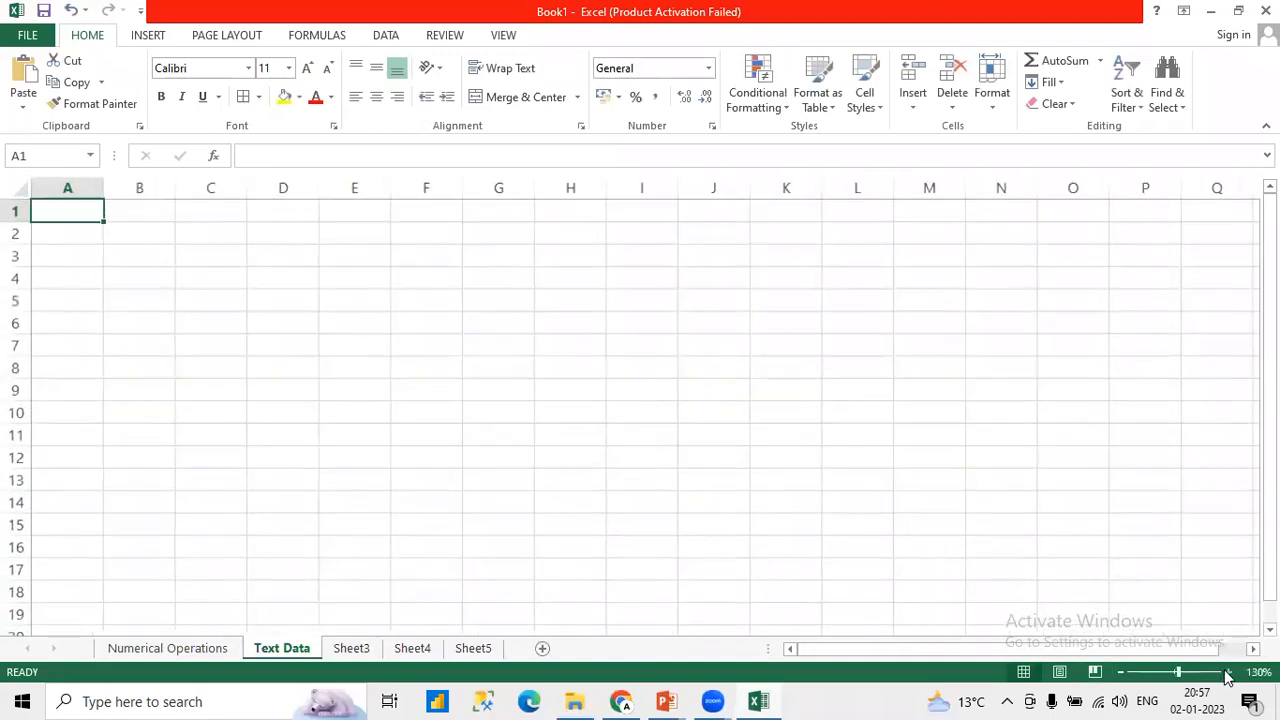
{"action": "left_click", "coordinate": [1228, 673]}
{"action": "left_click", "coordinate": [1228, 673]}
{"action": "left_click", "coordinate": [1228, 673]}
{"action": "left_click", "coordinate": [1228, 673]}
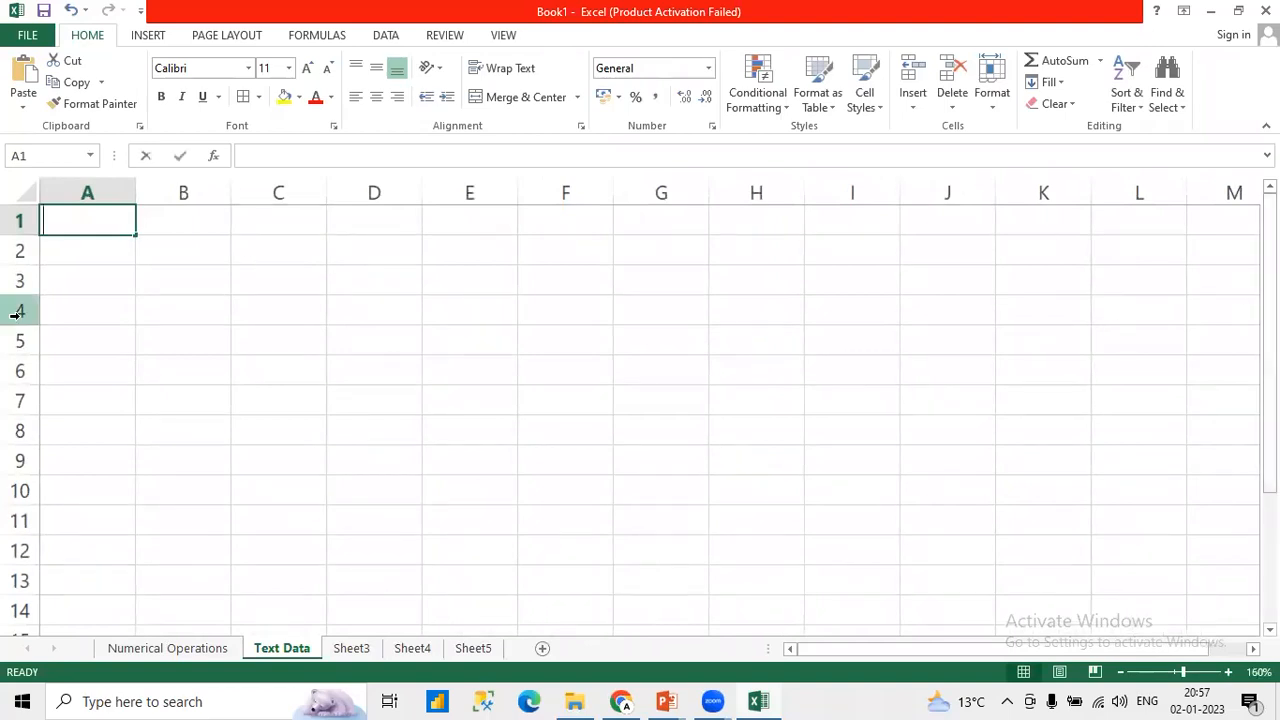
{"action": "type", "text": "First Name"}
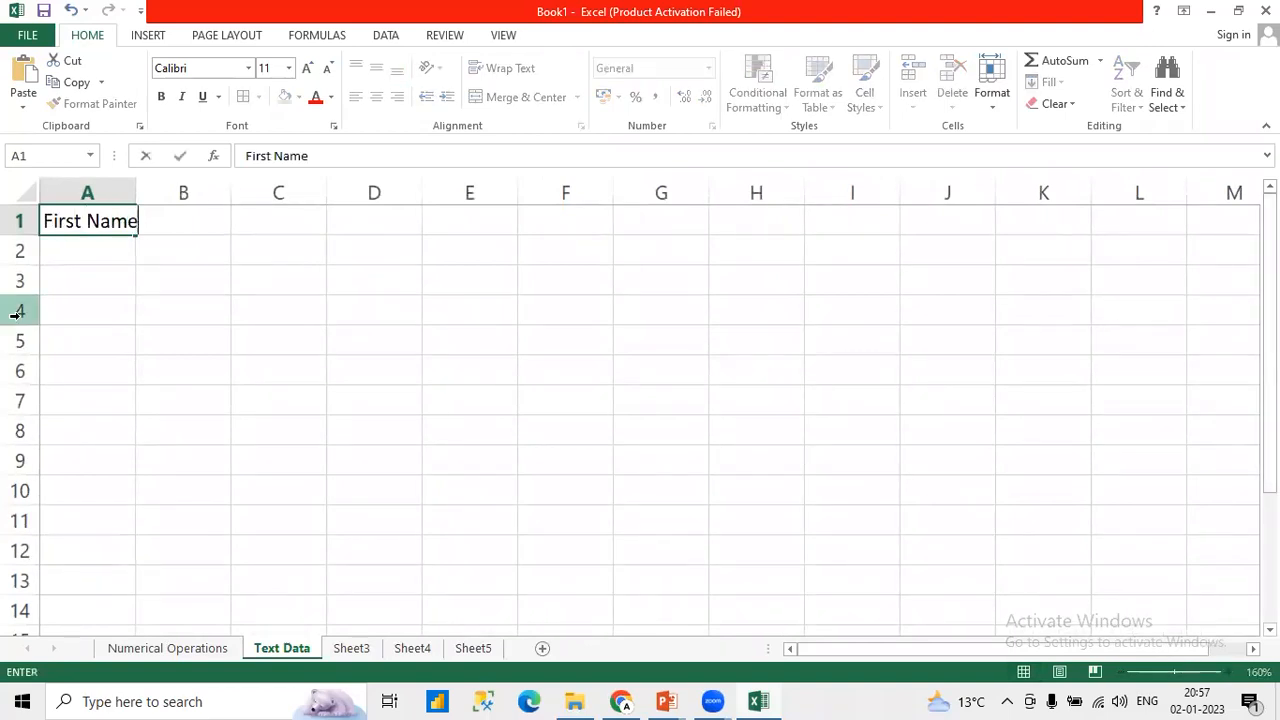
{"action": "key", "text": "Tab"}
{"action": "type", "text": "Last Name"}
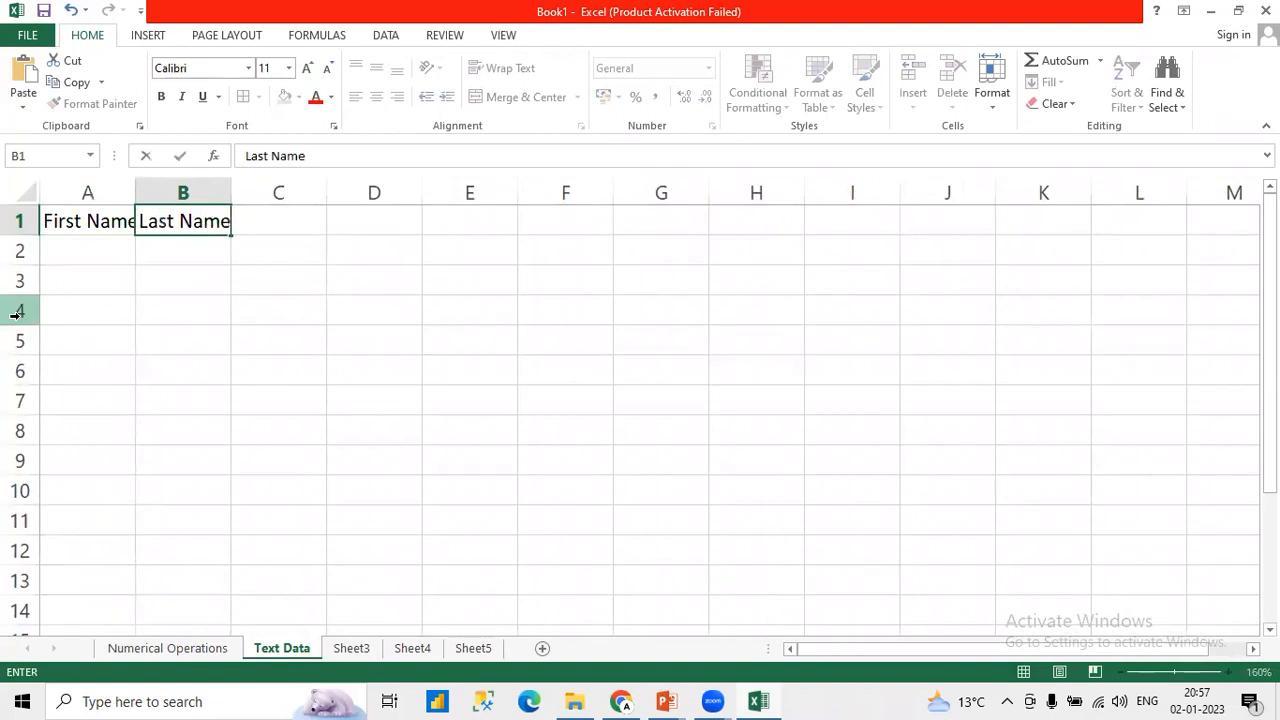
{"action": "key", "text": "Tab"}
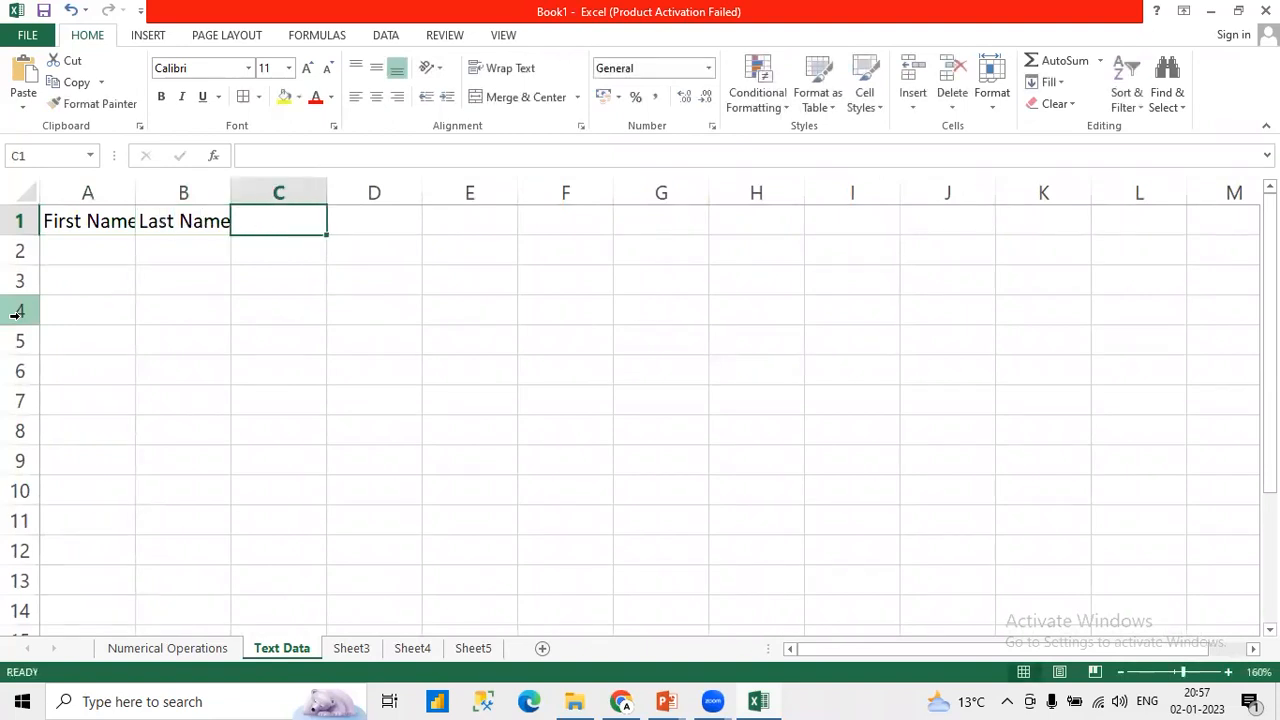
Step: Widen columns A and B so the First Name and Last Name headings fit inside their cells
{"action": "left_click_drag", "start_coordinate": [134, 192], "coordinate": [154, 193]}
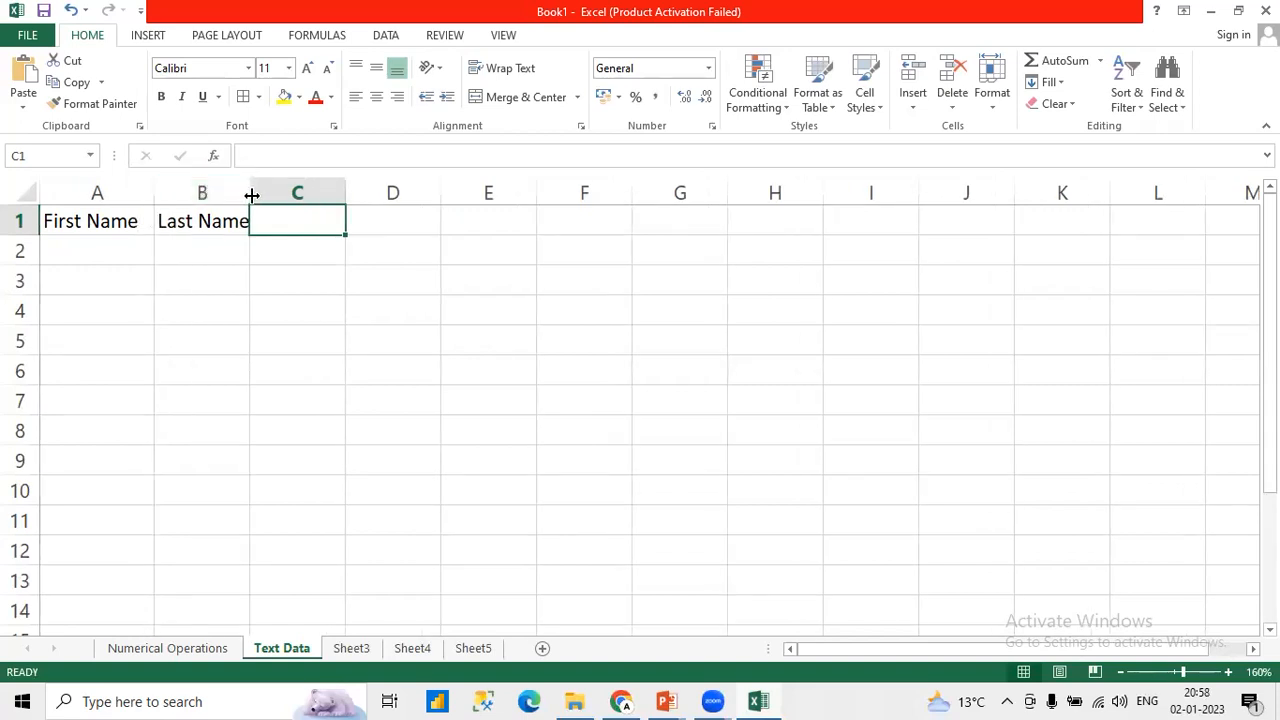
{"action": "left_click_drag", "start_coordinate": [251, 194], "coordinate": [268, 195]}
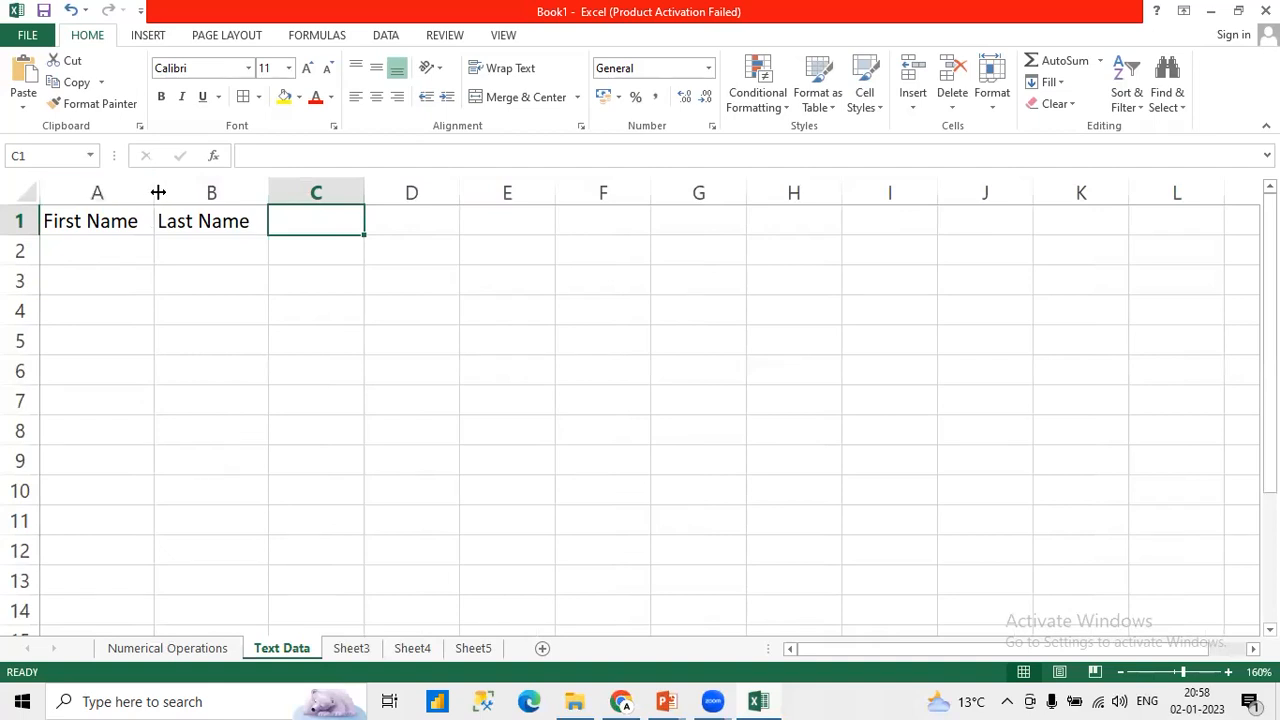
{"action": "left_click_drag", "start_coordinate": [155, 193], "coordinate": [158, 193]}
Step: Enter the first person's first name in A2 and last name in B2
{"action": "left_click", "coordinate": [108, 249]}
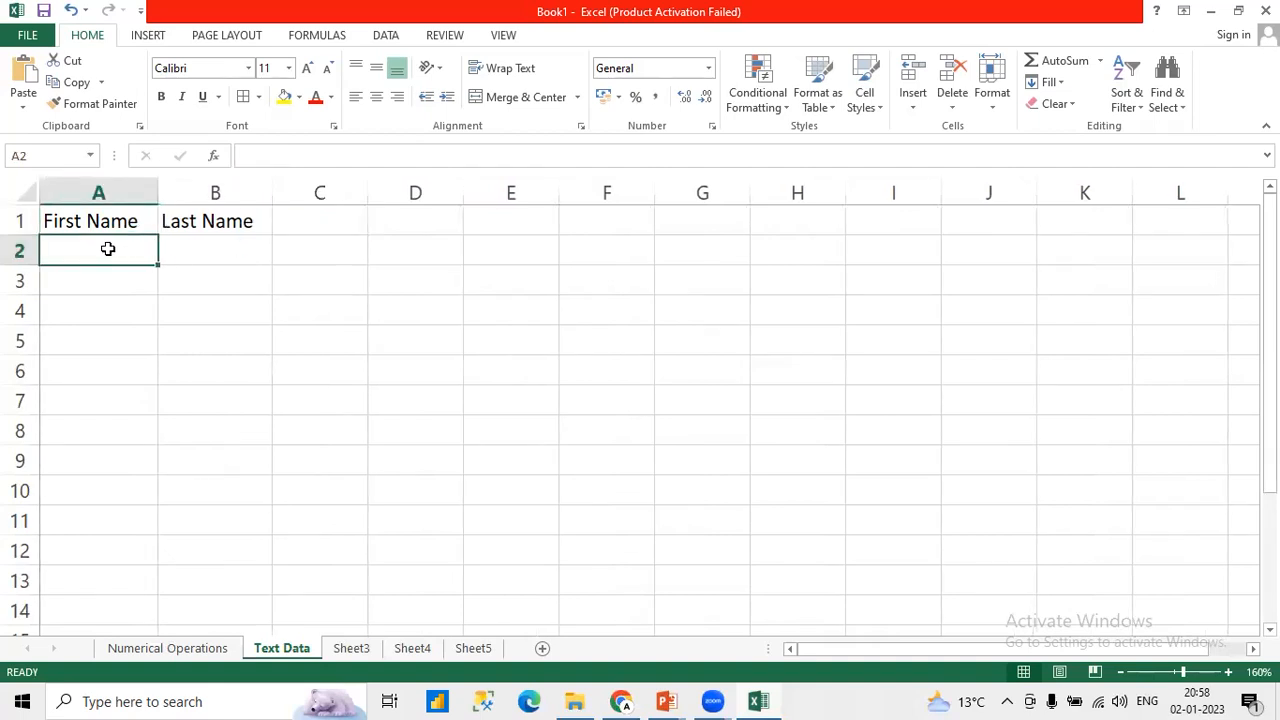
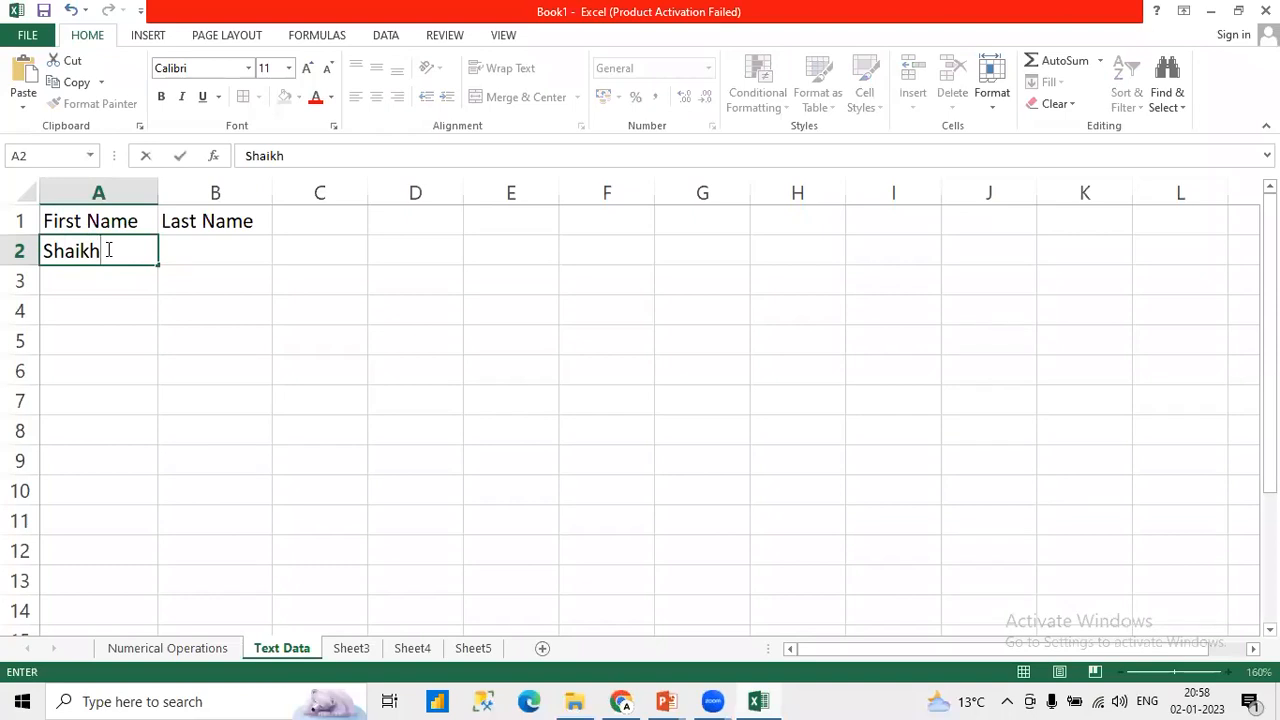
{"action": "key", "text": "Tab"}
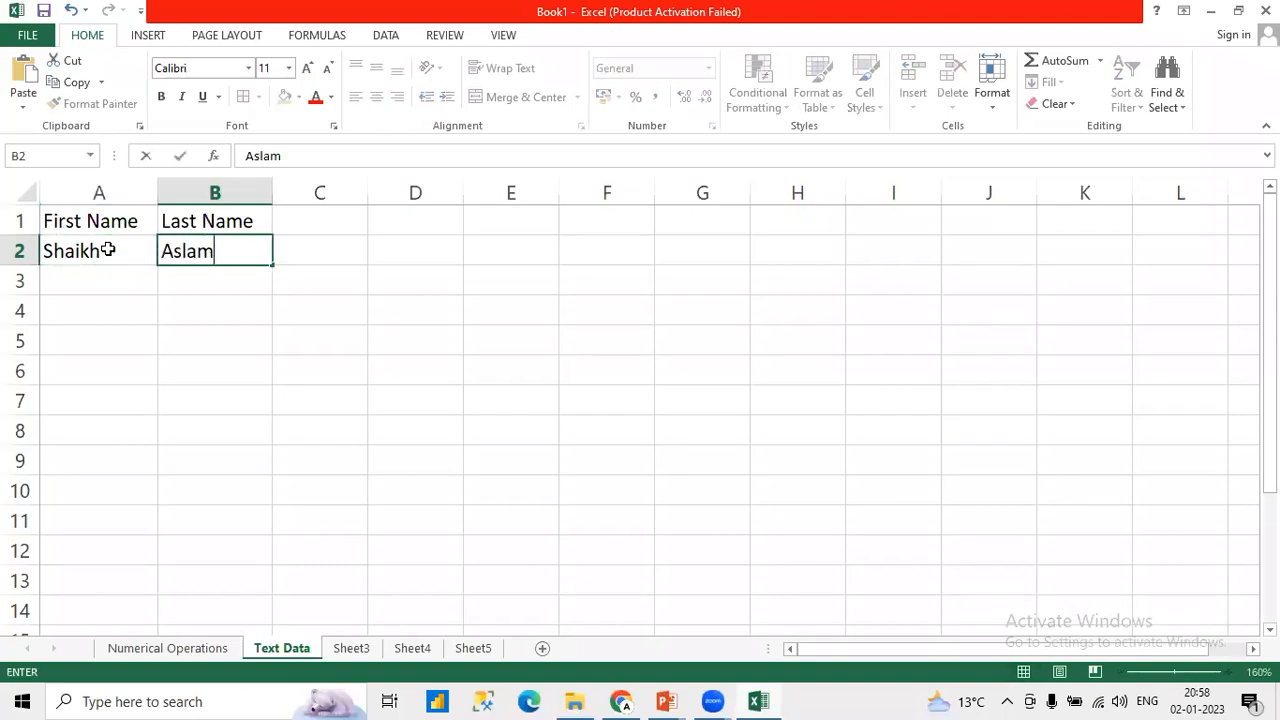
{"action": "key", "text": "Return"}
Step: Enter the second person's first name in A3 and last name in B3
{"action": "type", "text": "Sam"}
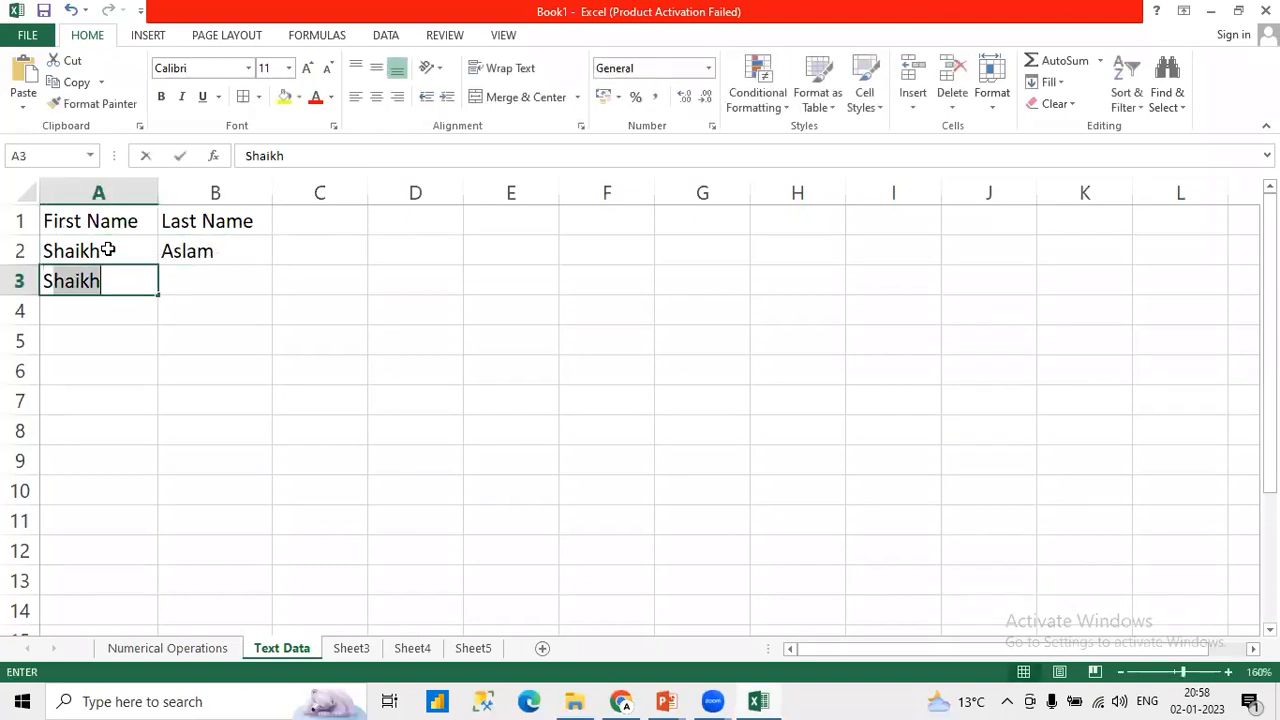
{"action": "key", "text": "BackSpace"}
{"action": "key", "text": "BackSpace"}
{"action": "key", "text": "BackSpace"}
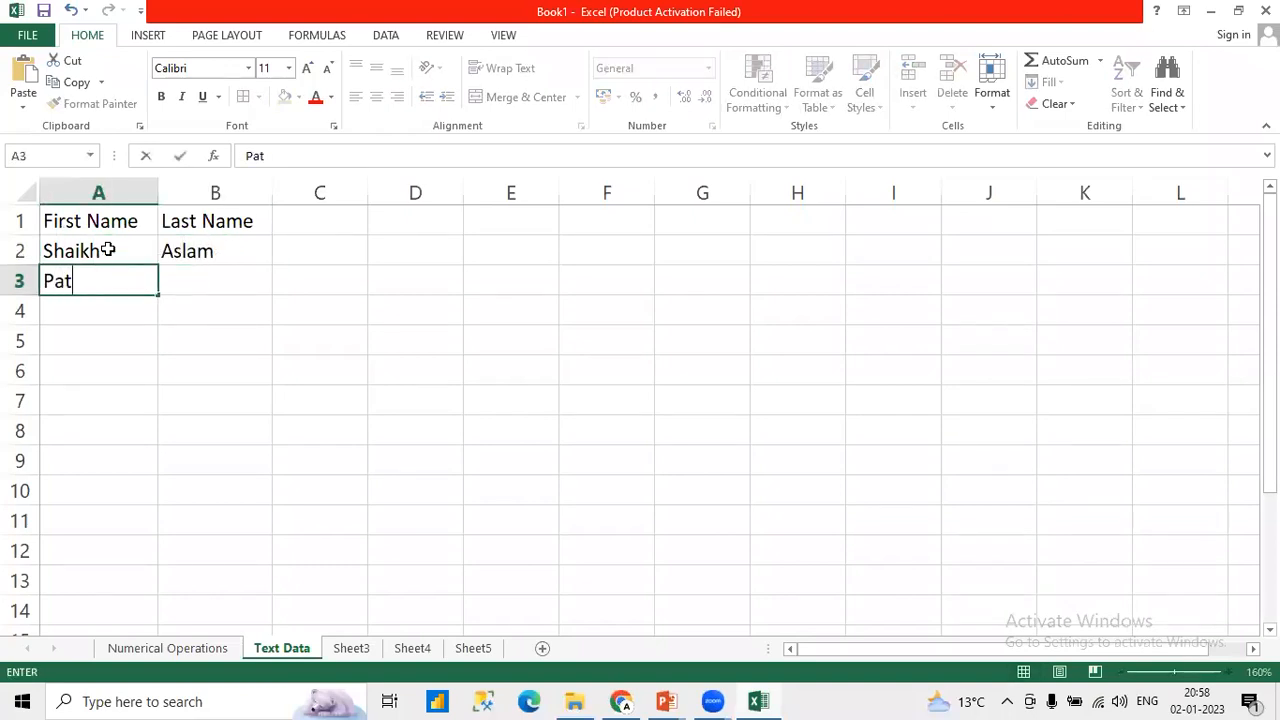
{"action": "key", "text": "Tab"}
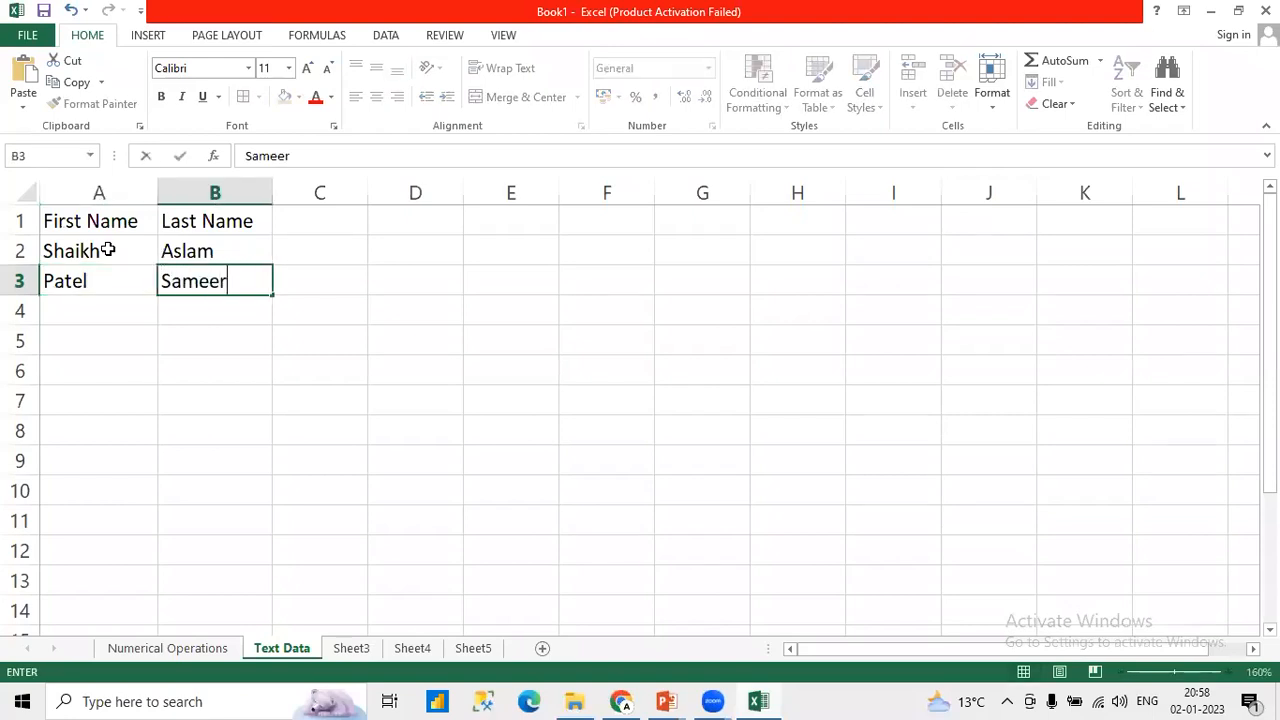
Step: Enter the third person's first name in A4 and last name in B4
{"action": "key", "text": "Return"}
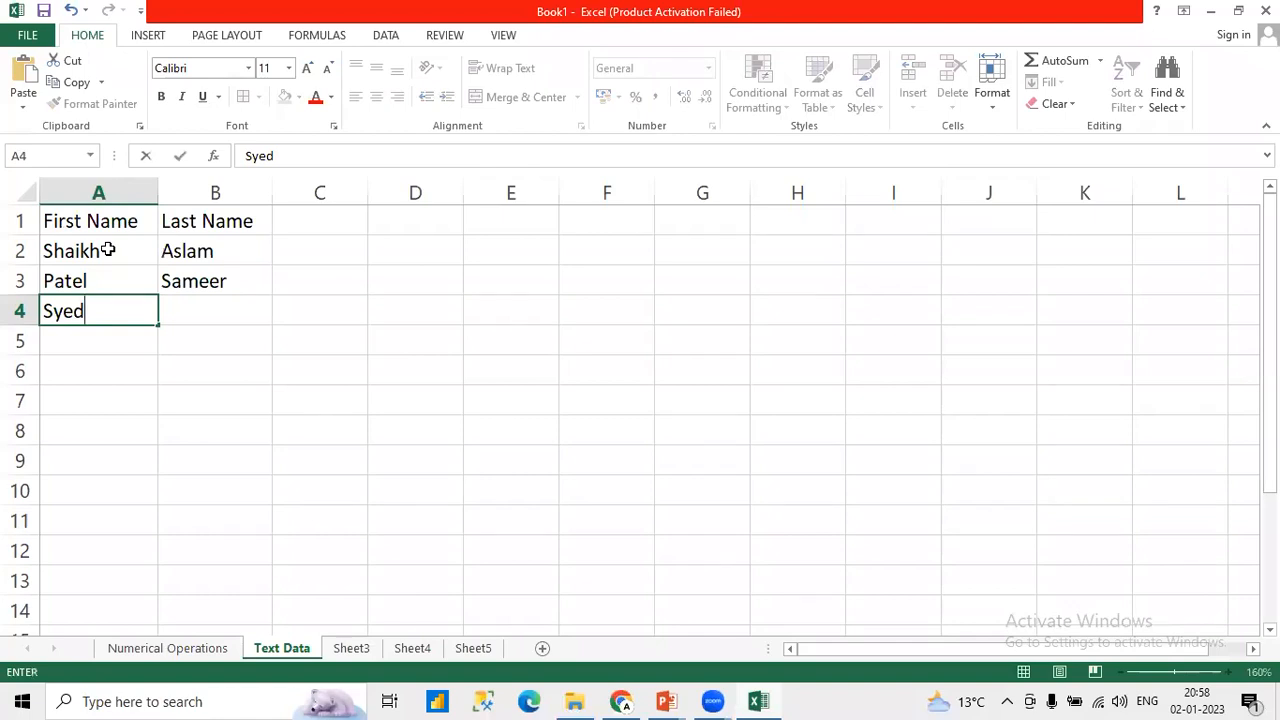
{"action": "key", "text": "Tab"}
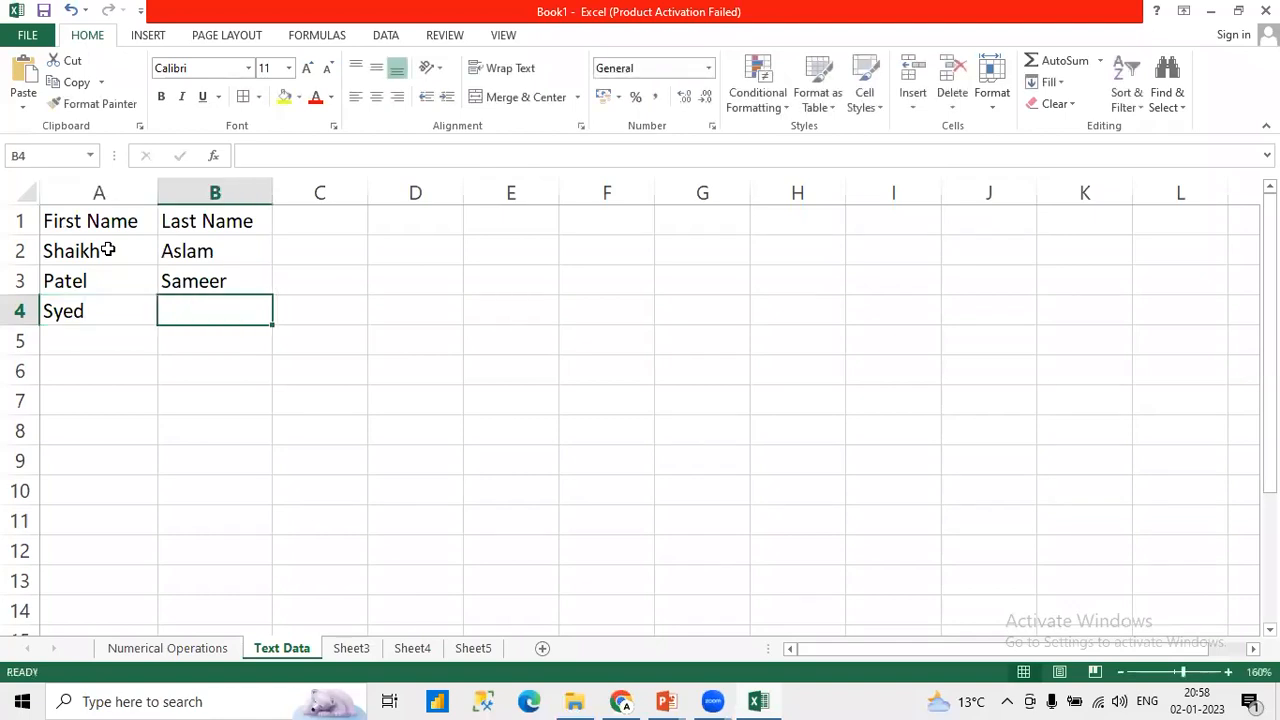
{"action": "key", "text": "Tab"}
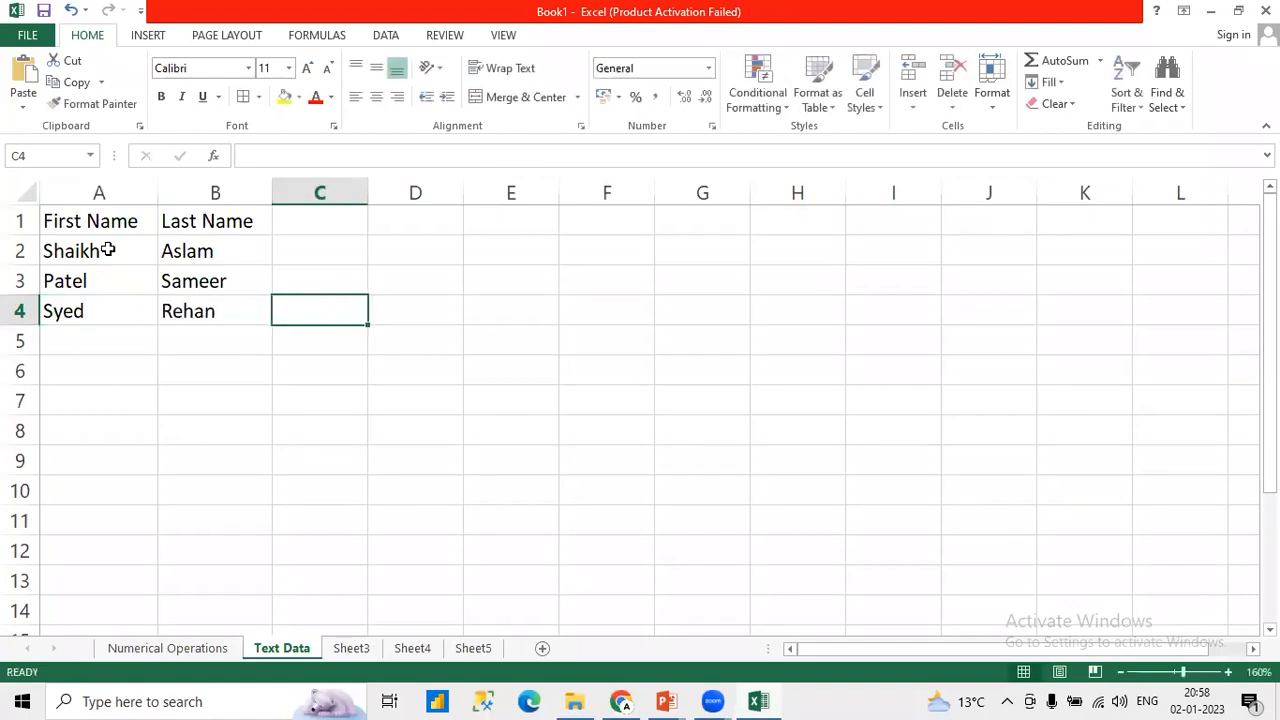
Step: Apply all borders to the name table A1:B4 and fill the heading row A1:F1 with yellow
{"action": "left_click_drag", "start_coordinate": [71, 213], "coordinate": [223, 314]}
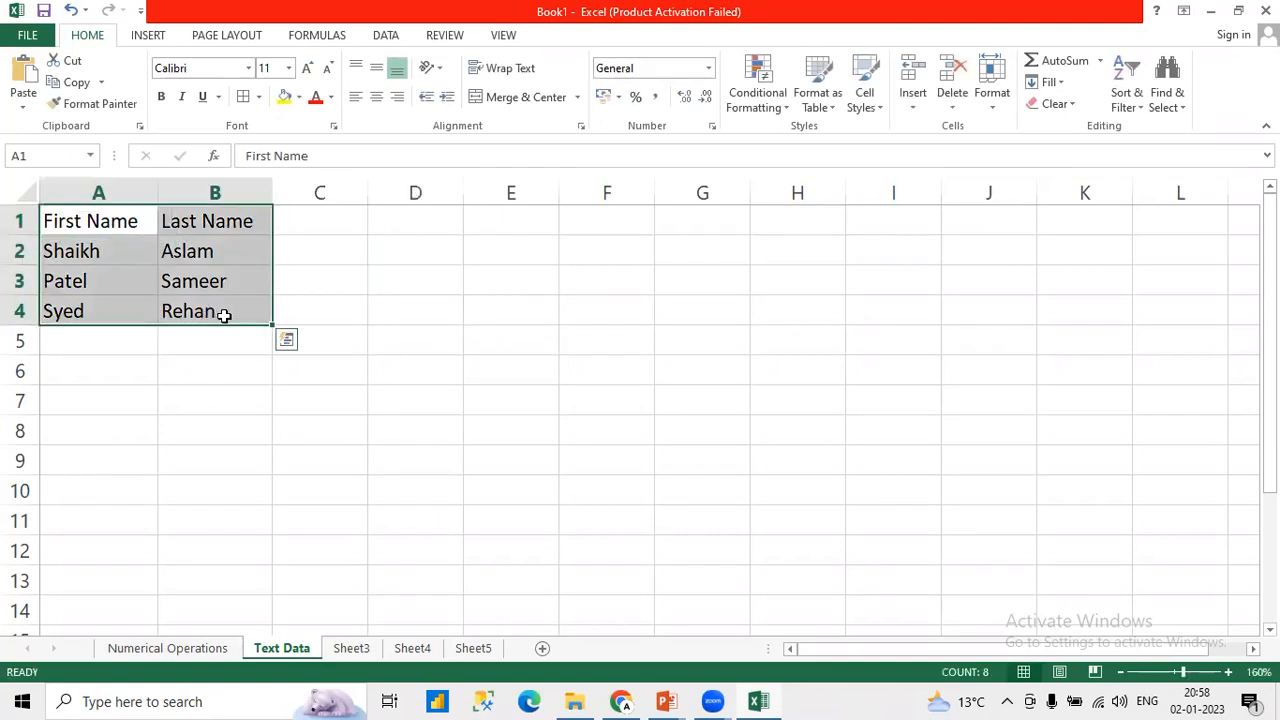
{"action": "left_click", "coordinate": [243, 96]}
{"action": "left_click_drag", "start_coordinate": [100, 217], "coordinate": [645, 212]}
{"action": "left_click", "coordinate": [285, 96]}
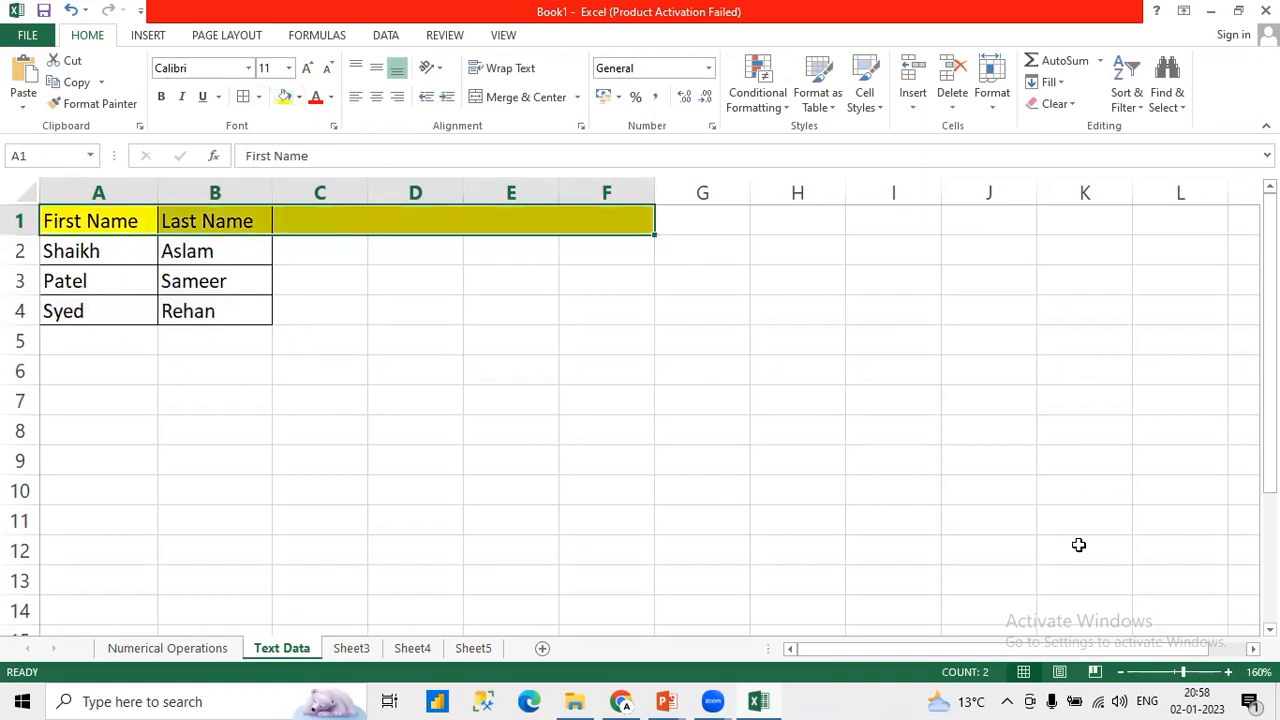
Step: Make the heading row A1:F1 bold
{"action": "left_click", "coordinate": [1228, 672]}
{"action": "left_click", "coordinate": [1228, 672]}
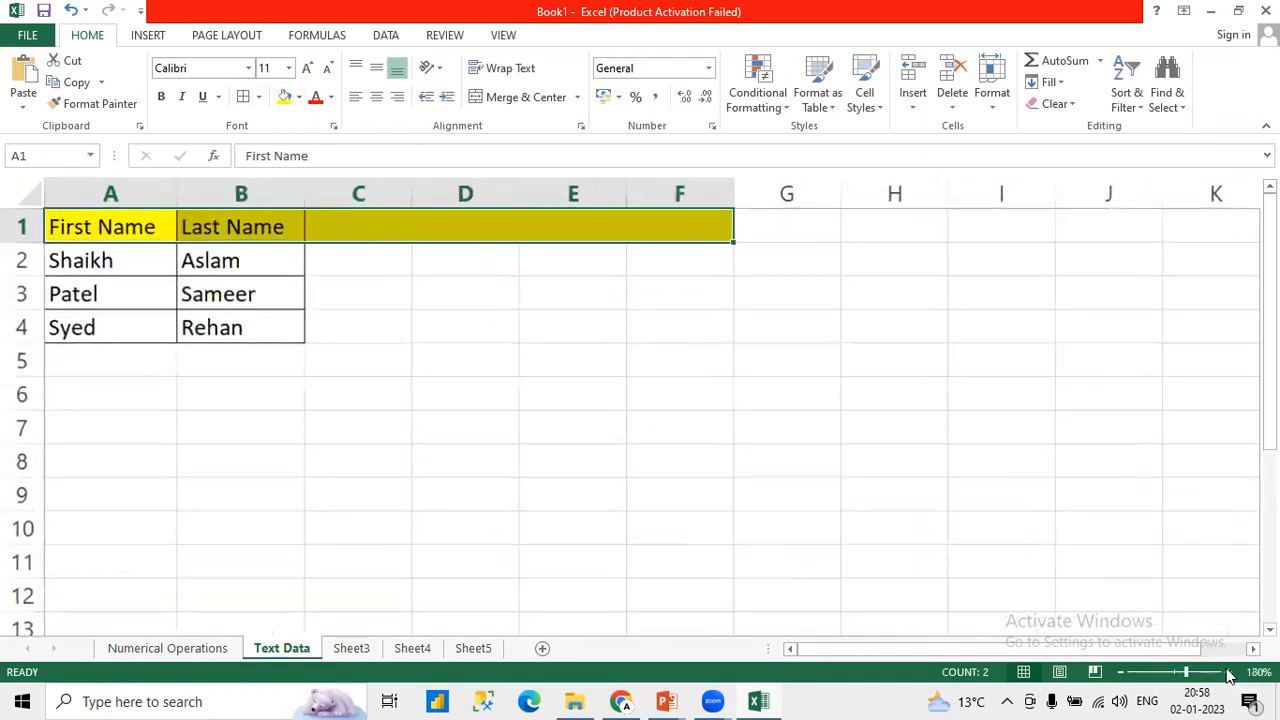
{"action": "left_click", "coordinate": [1228, 672]}
{"action": "key", "text": "ctrl+b"}
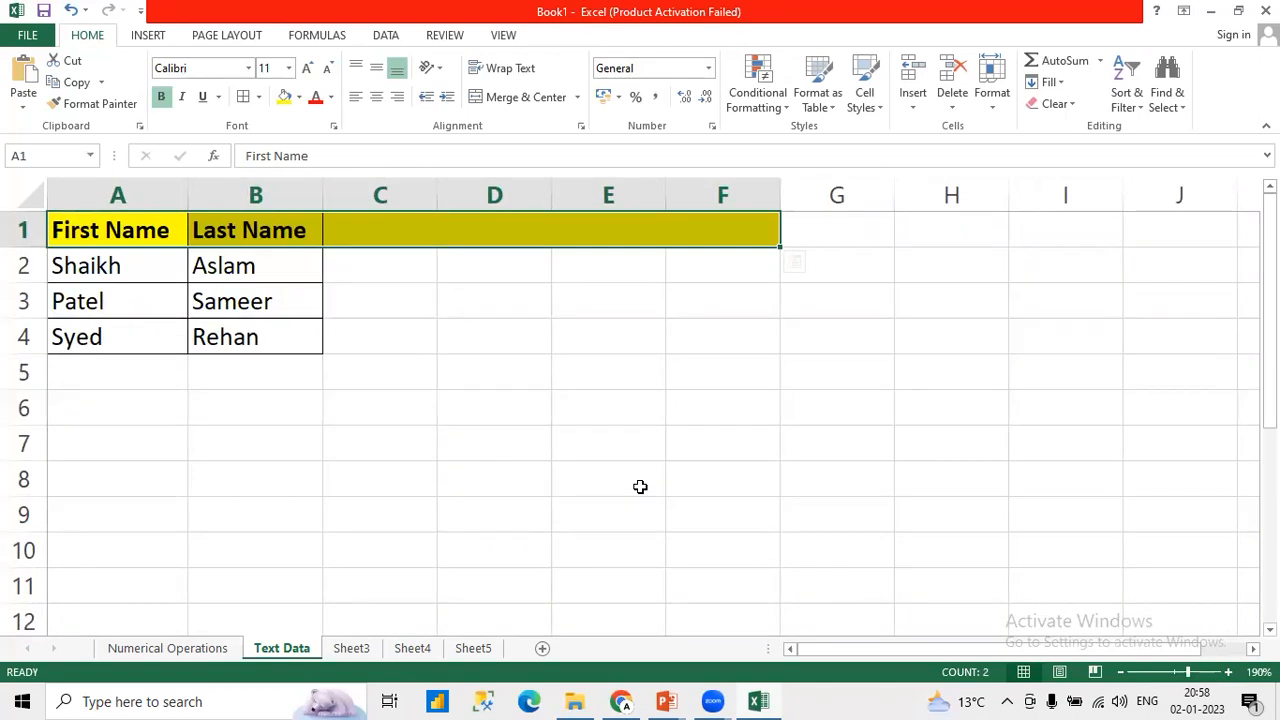
{"action": "left_click", "coordinate": [386, 237]}
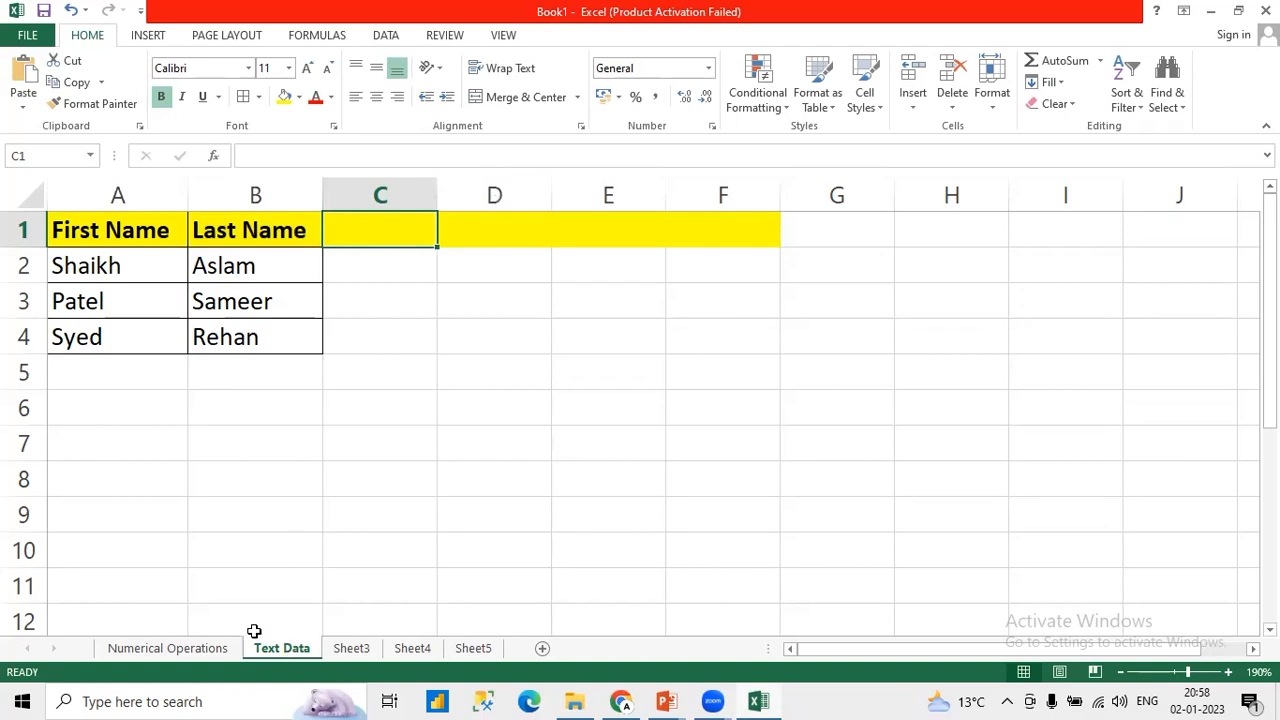
Step: Compare the first and last name columns on the Text Data sheet with the sales figures on the Numerical Operations sheet
{"action": "left_click_drag", "start_coordinate": [89, 255], "coordinate": [246, 347]}
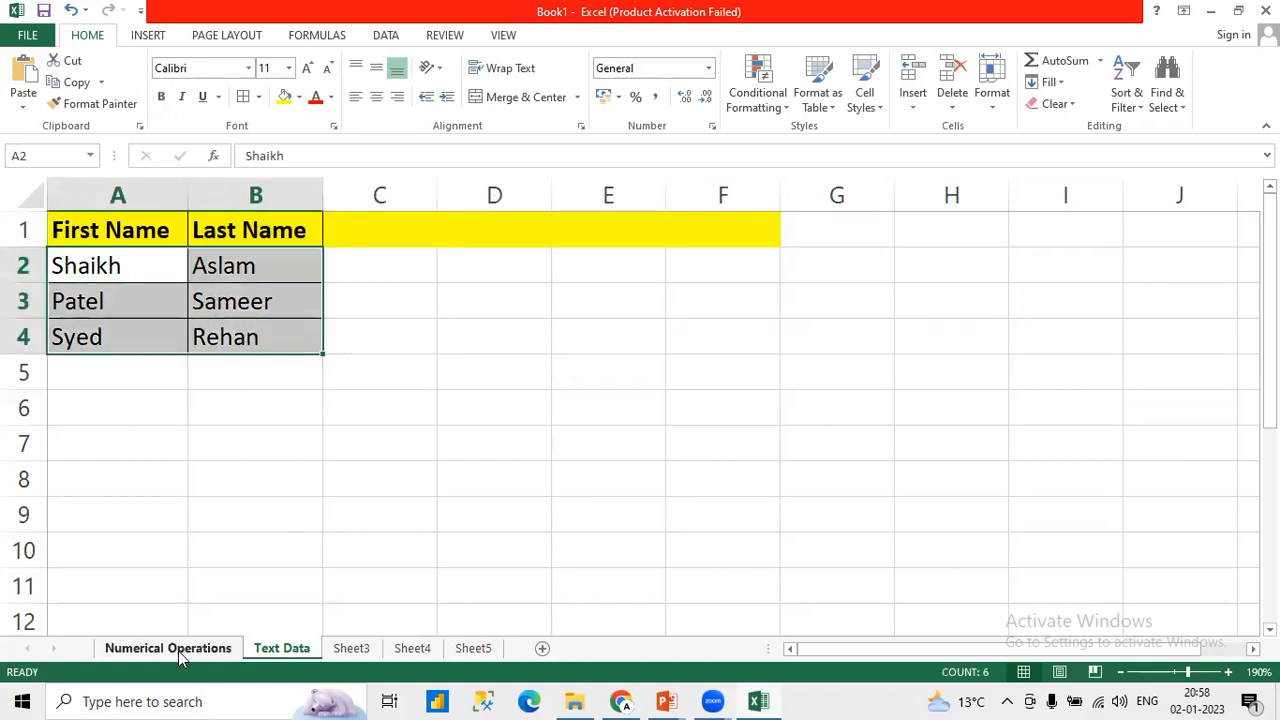
{"action": "left_click", "coordinate": [167, 648]}
{"action": "left_click_drag", "start_coordinate": [280, 272], "coordinate": [281, 405]}
{"action": "left_click", "coordinate": [281, 650]}
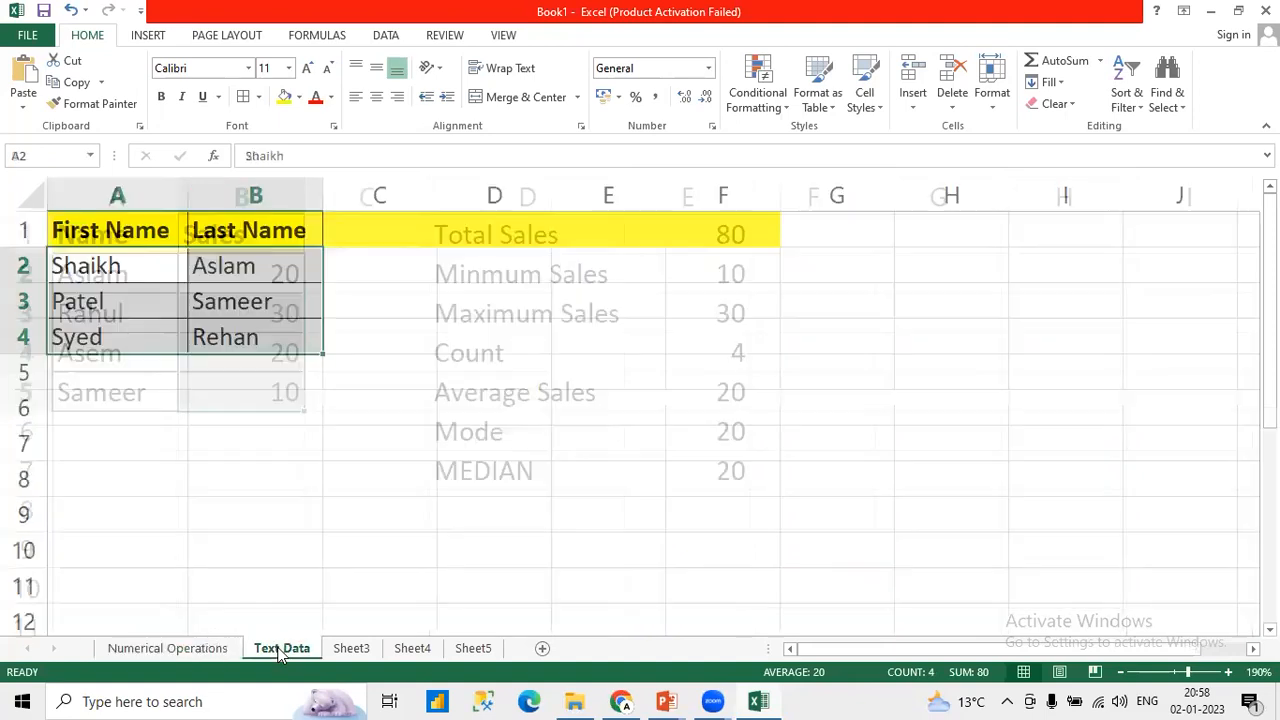
{"action": "left_click", "coordinate": [76, 265]}
{"action": "left_click_drag", "start_coordinate": [76, 265], "coordinate": [66, 336]}
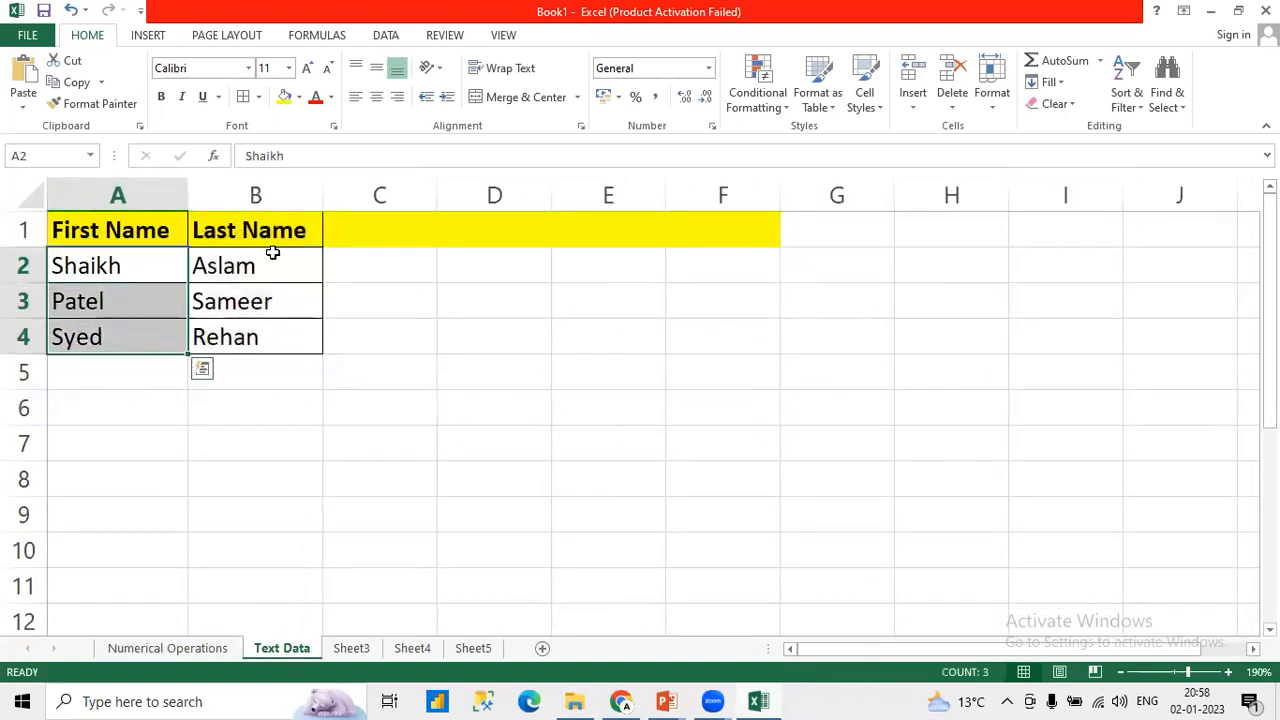
{"action": "left_click_drag", "start_coordinate": [271, 251], "coordinate": [261, 337]}
{"action": "left_click_drag", "start_coordinate": [106, 263], "coordinate": [118, 336]}
{"action": "left_click_drag", "start_coordinate": [274, 261], "coordinate": [262, 336]}
{"action": "left_click_drag", "start_coordinate": [158, 268], "coordinate": [157, 324]}
{"action": "left_click", "coordinate": [245, 267]}
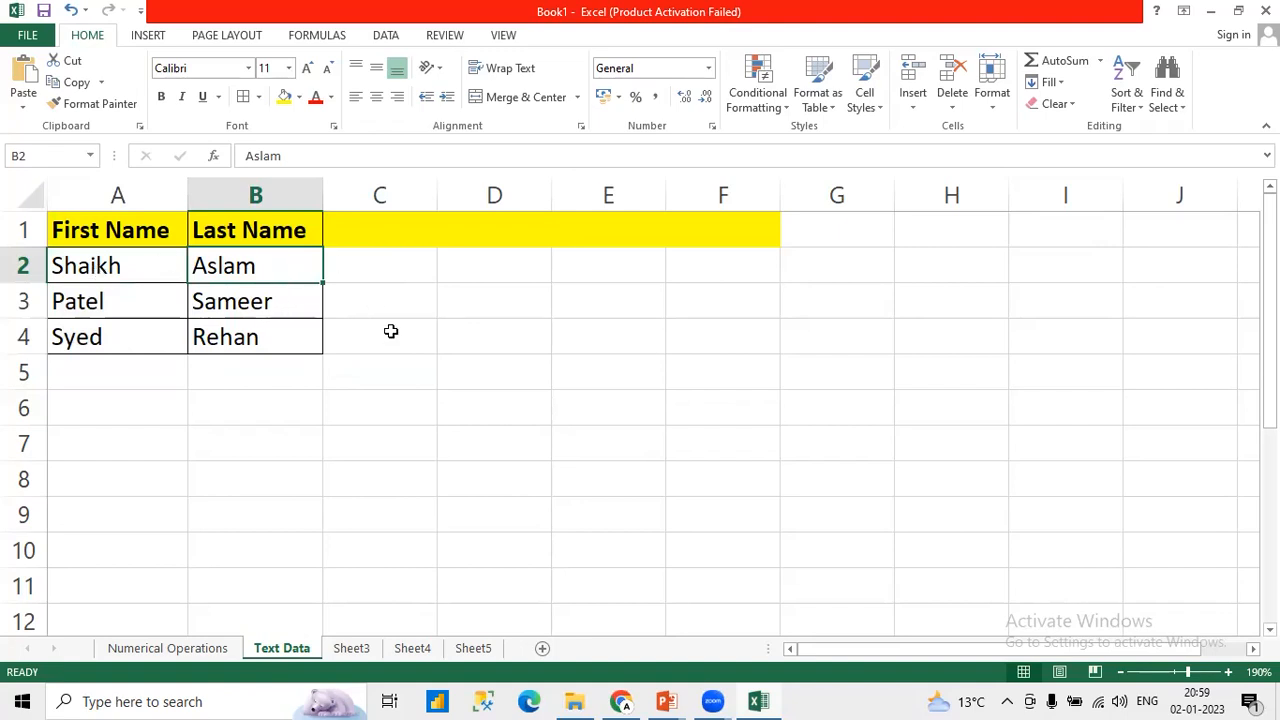
Step: Open the "2 - MS Excel - Text Data Operations" presentation in PowerPoint and examine the Len entry on the Text Data Functions & Formulas slide
{"action": "left_click", "coordinate": [577, 700]}
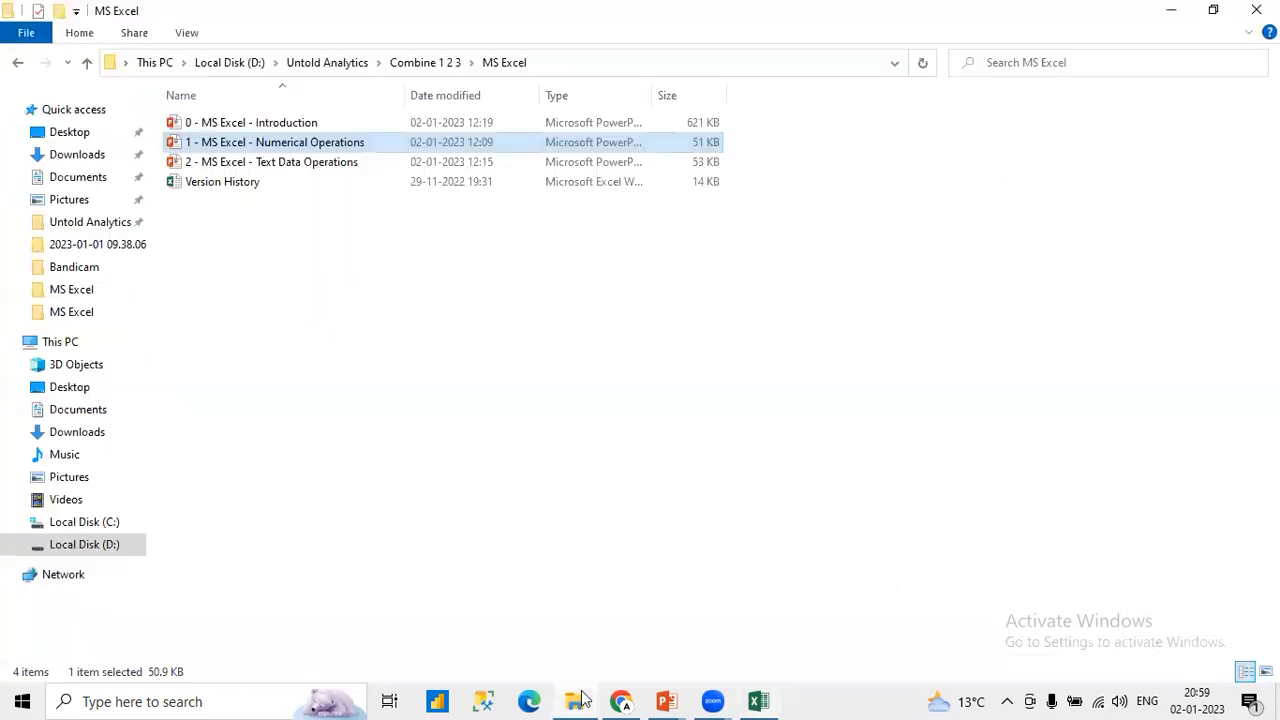
{"action": "left_click", "coordinate": [262, 166]}
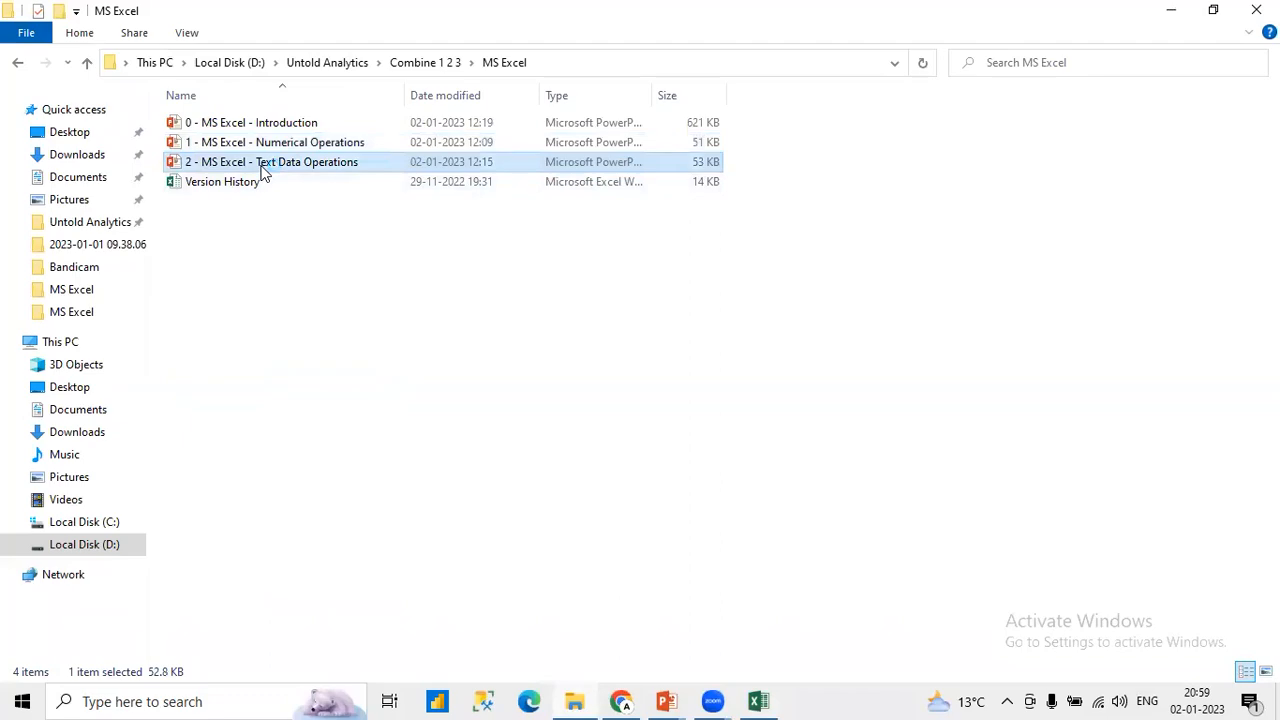
{"action": "double_click", "coordinate": [262, 168]}
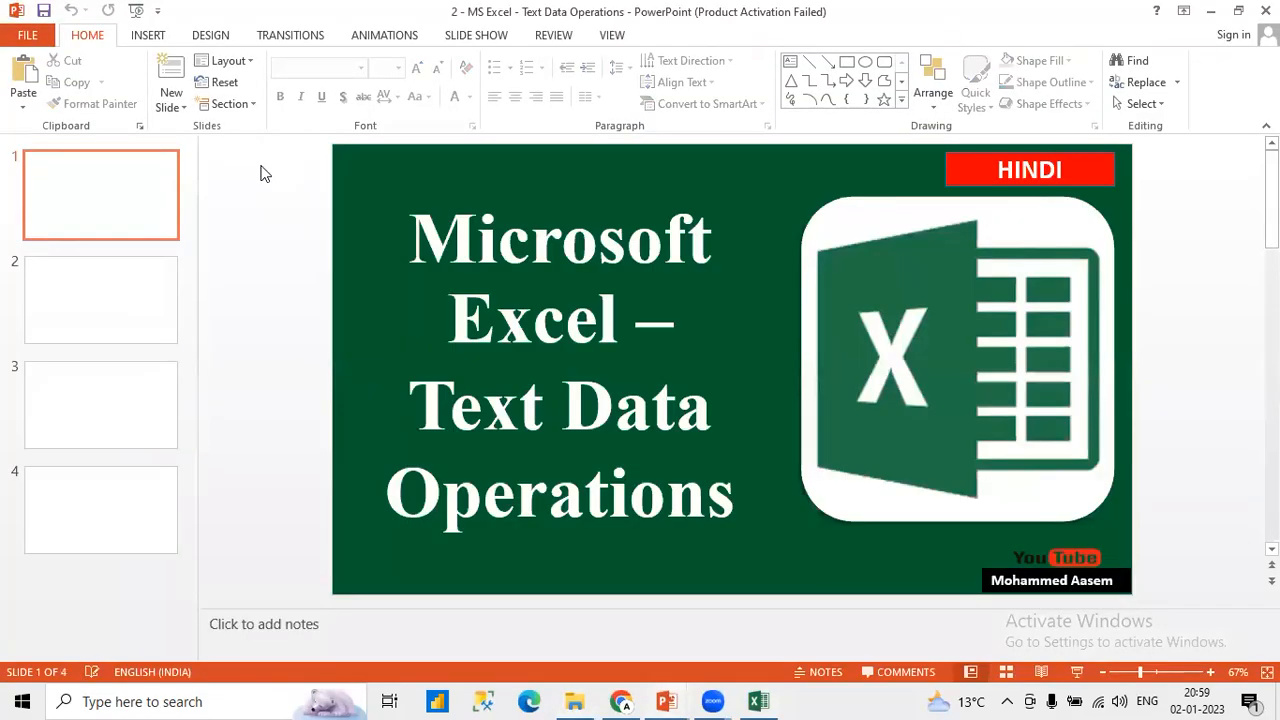
{"action": "left_click", "coordinate": [113, 323]}
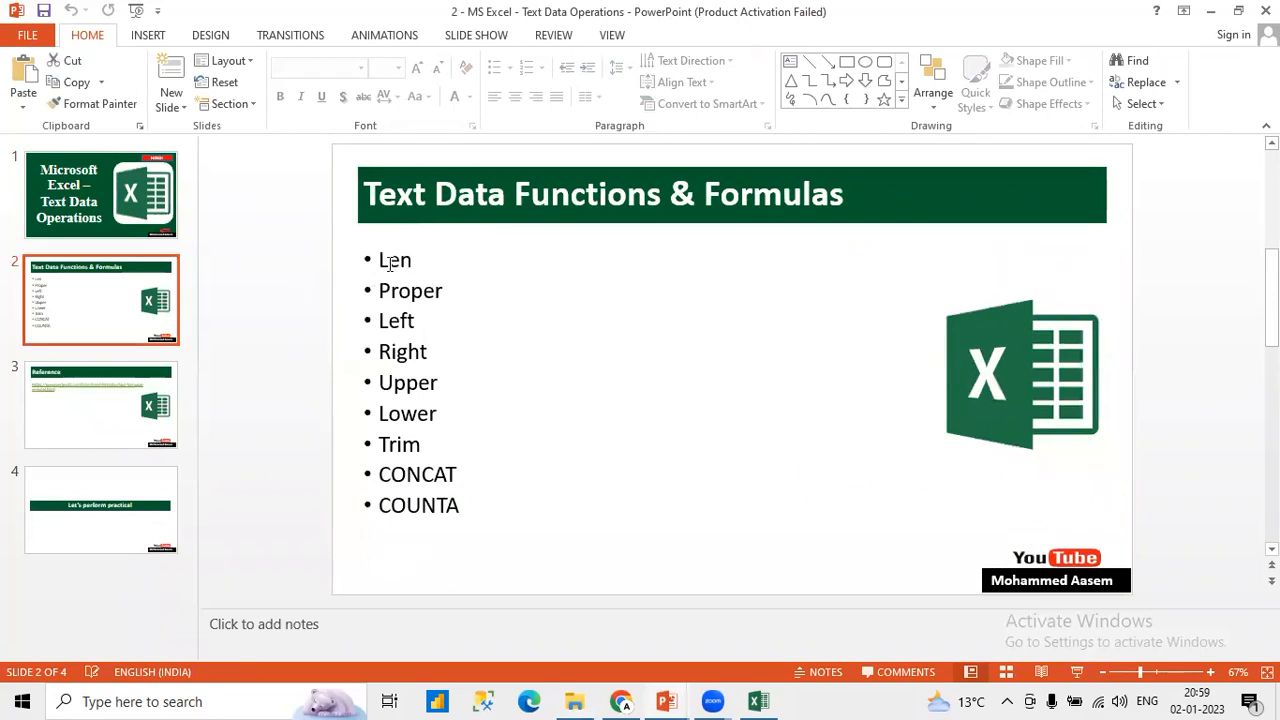
{"action": "double_click", "coordinate": [390, 263]}
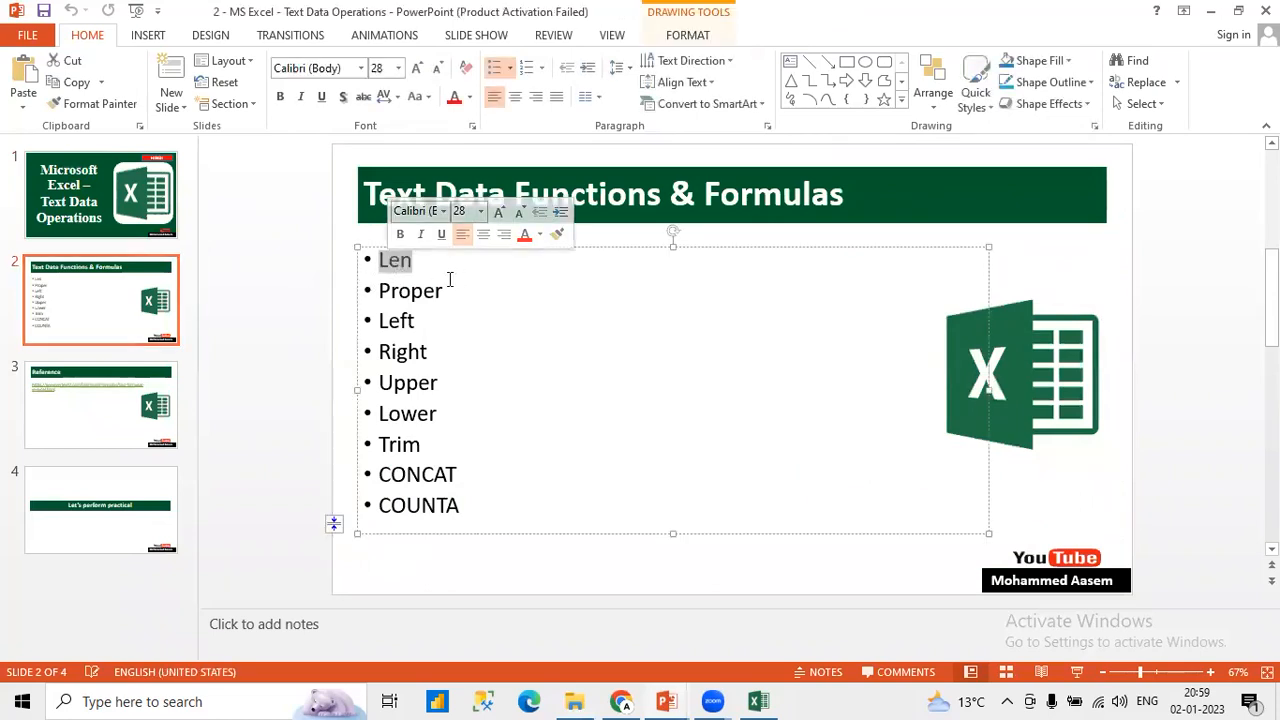
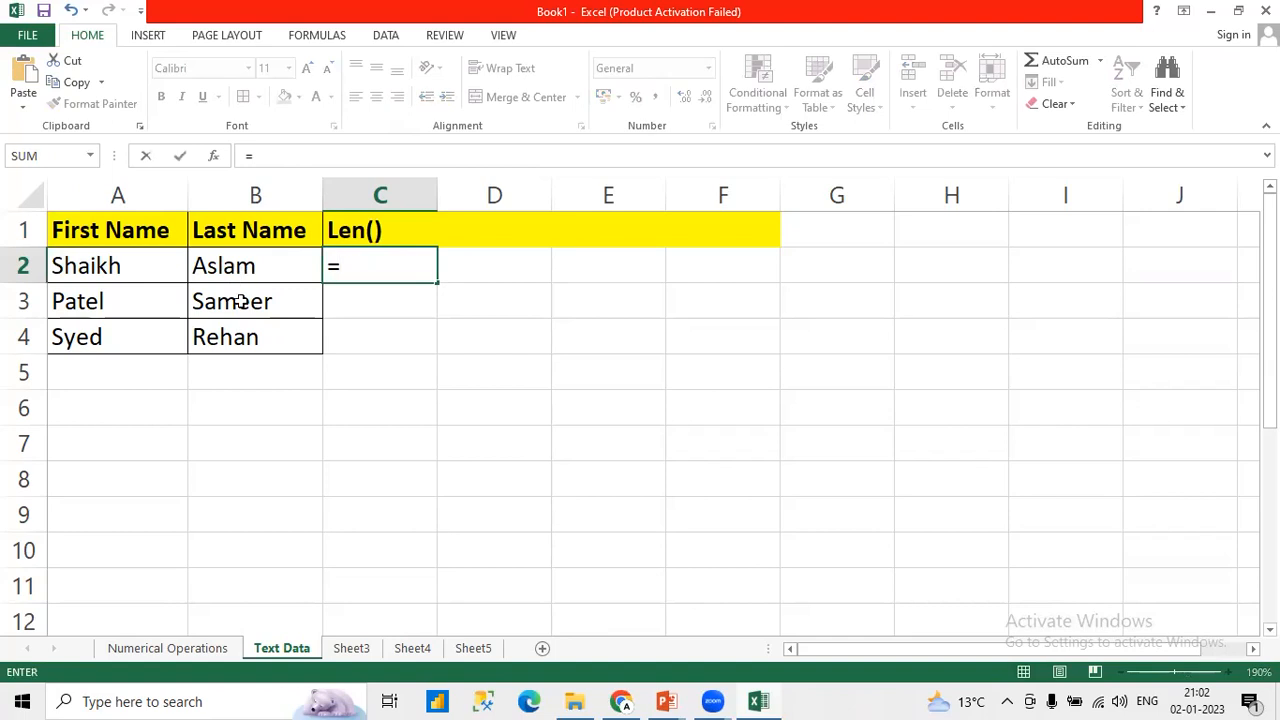
Step: Enter =LEN(B2) in C2 to count the characters of the first record's last name
{"action": "left_click", "coordinate": [256, 193]}
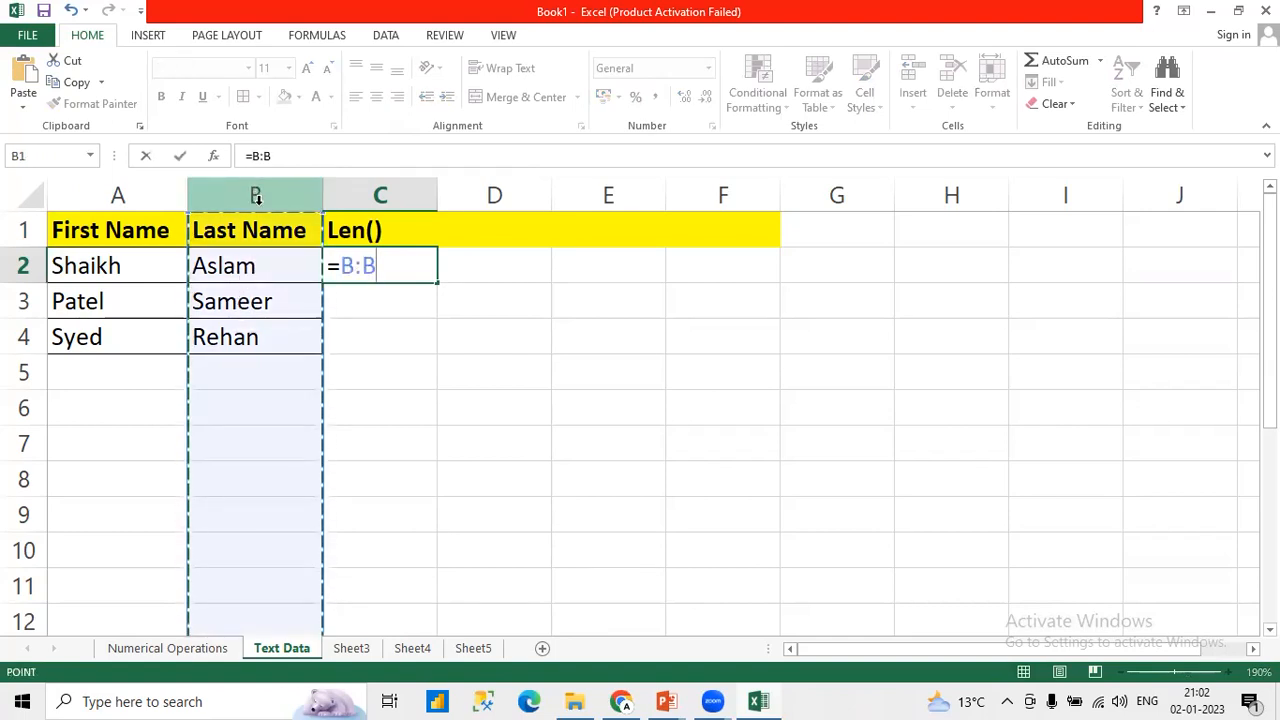
{"action": "key", "text": "Escape"}
{"action": "type", "text": "=Len"}
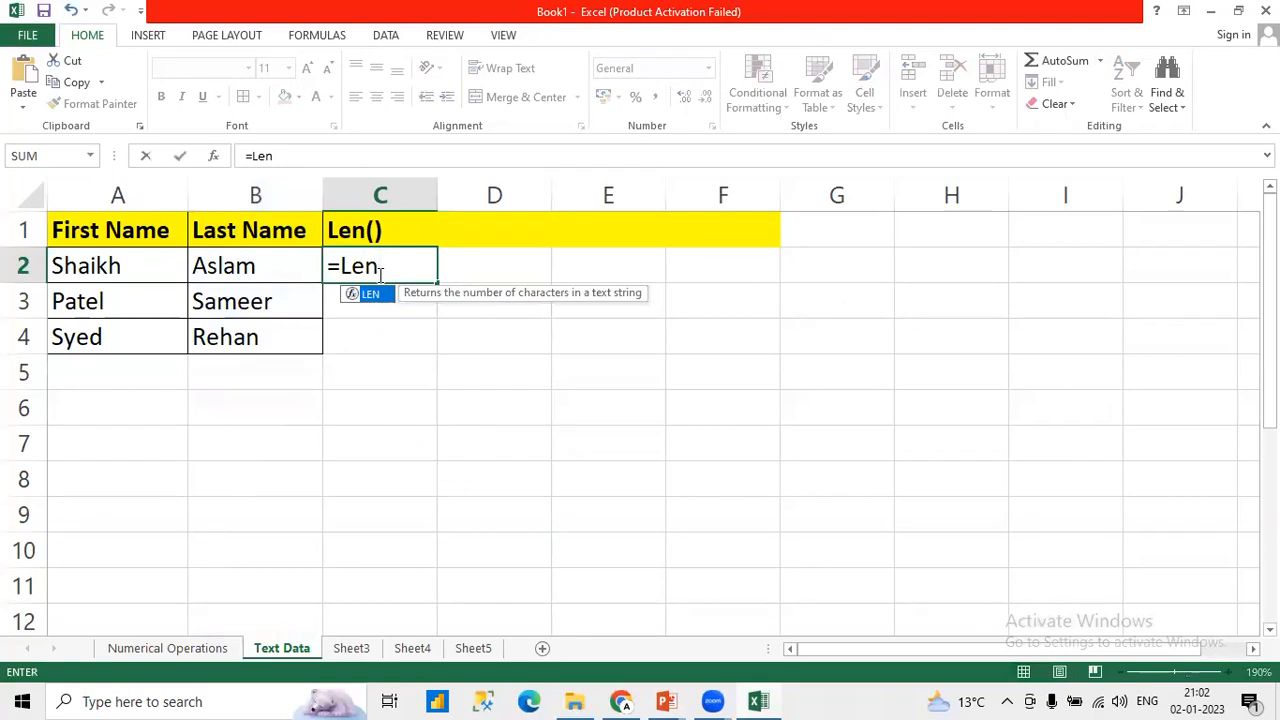
{"action": "key", "text": "Tab"}
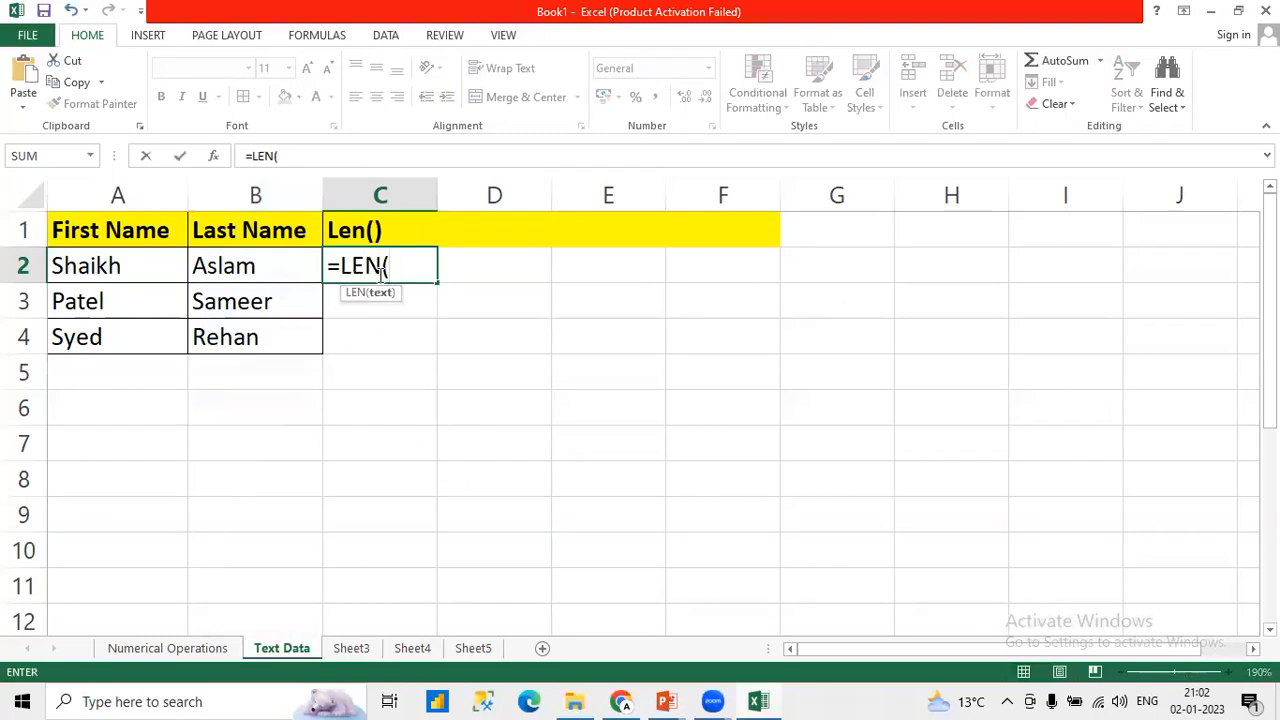
{"action": "left_click", "coordinate": [258, 265]}
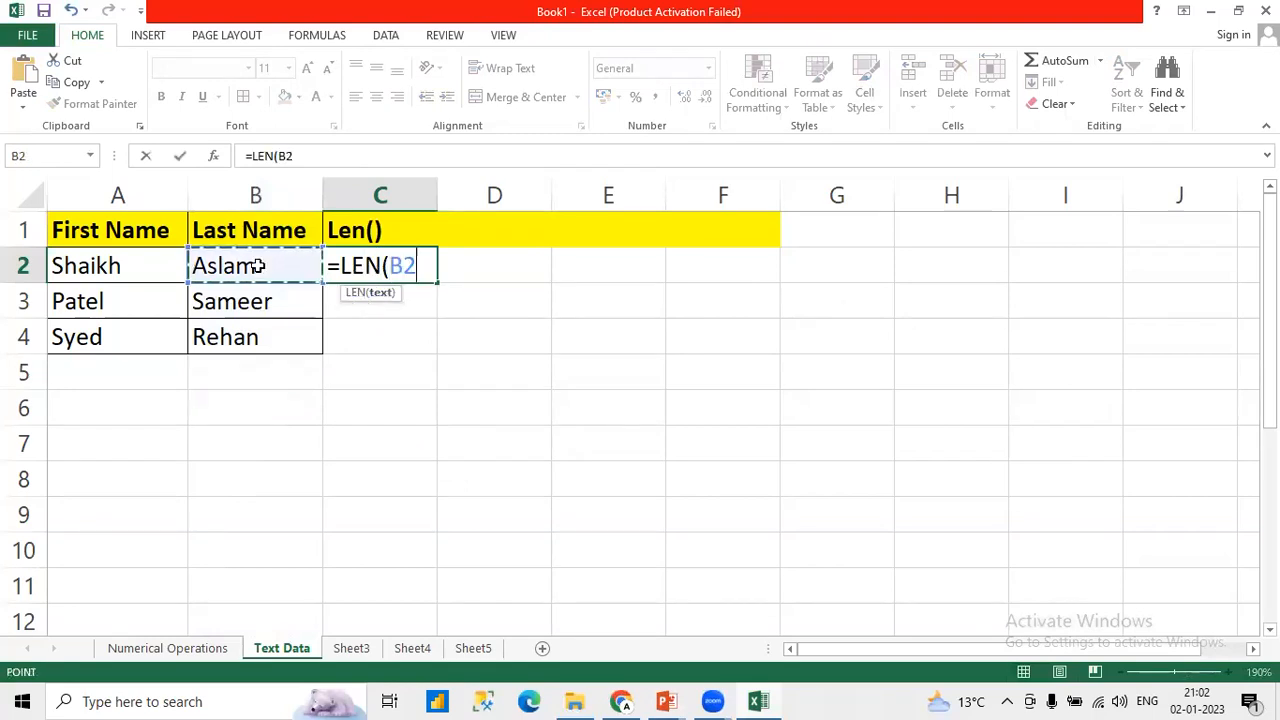
{"action": "left_click", "coordinate": [326, 158]}
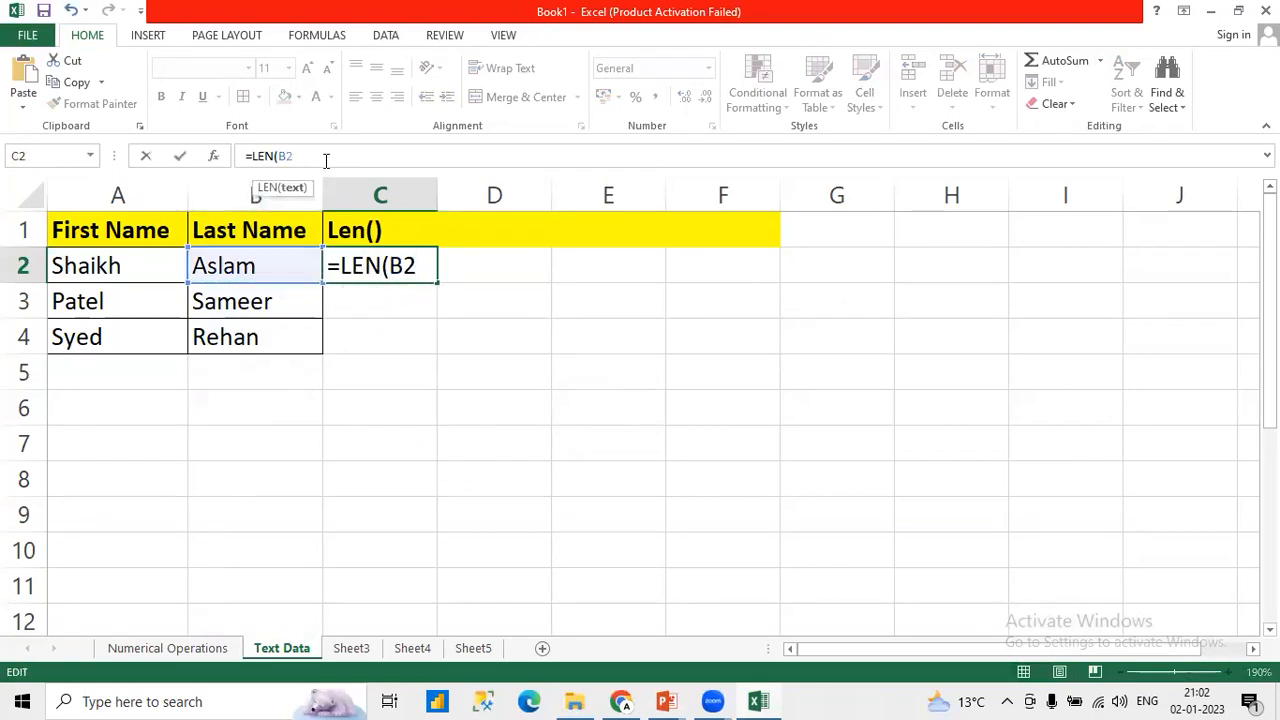
{"action": "type", "text": ")"}
{"action": "key", "text": "Return"}
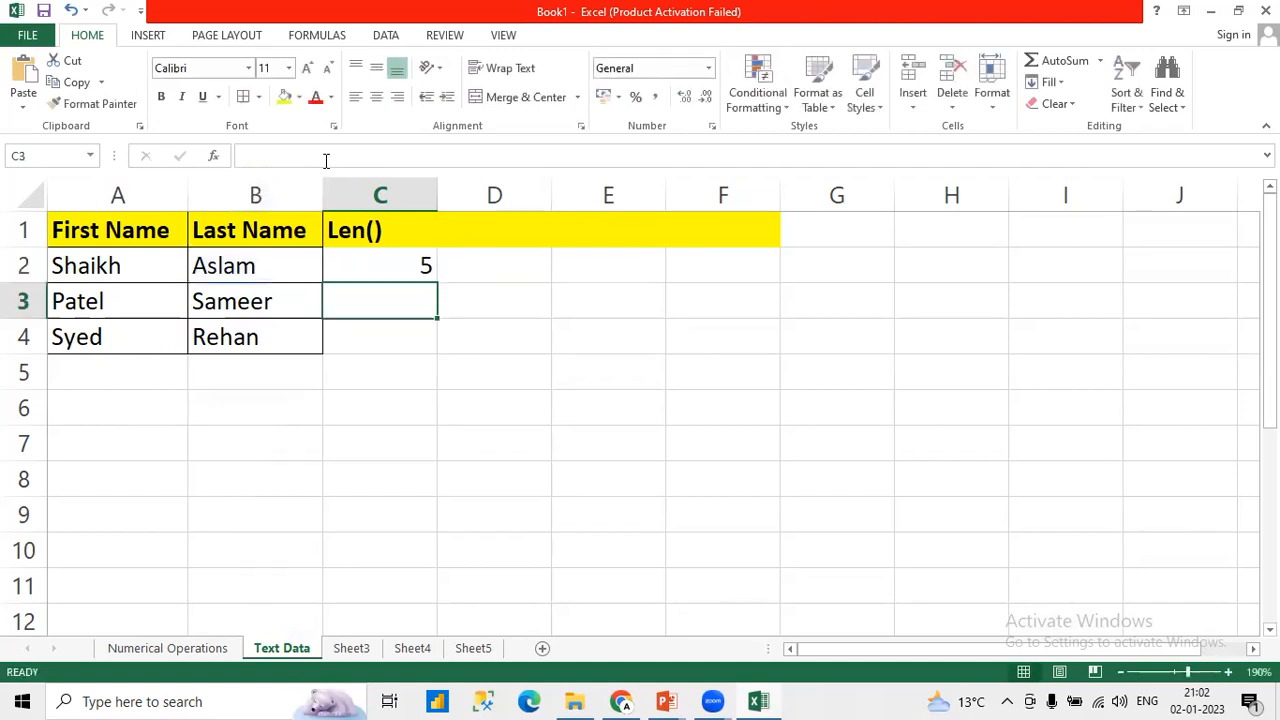
{"action": "left_click", "coordinate": [408, 263]}
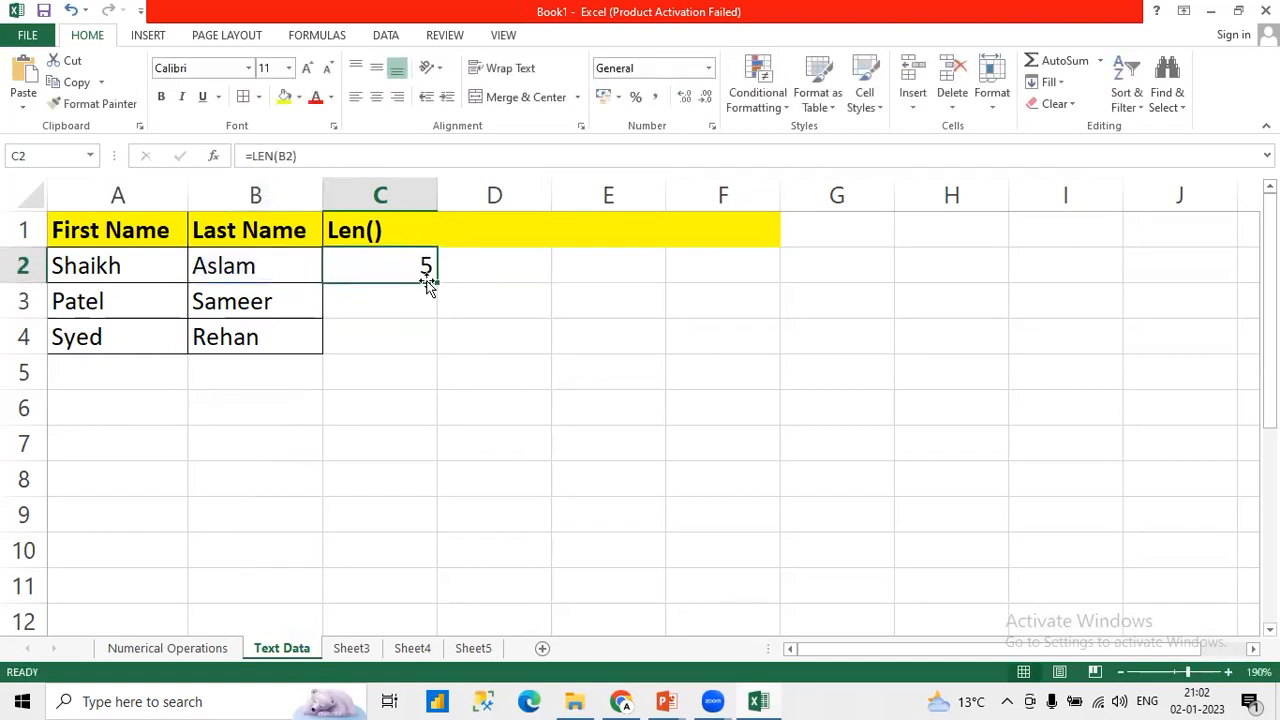
{"action": "left_click", "coordinate": [230, 272]}
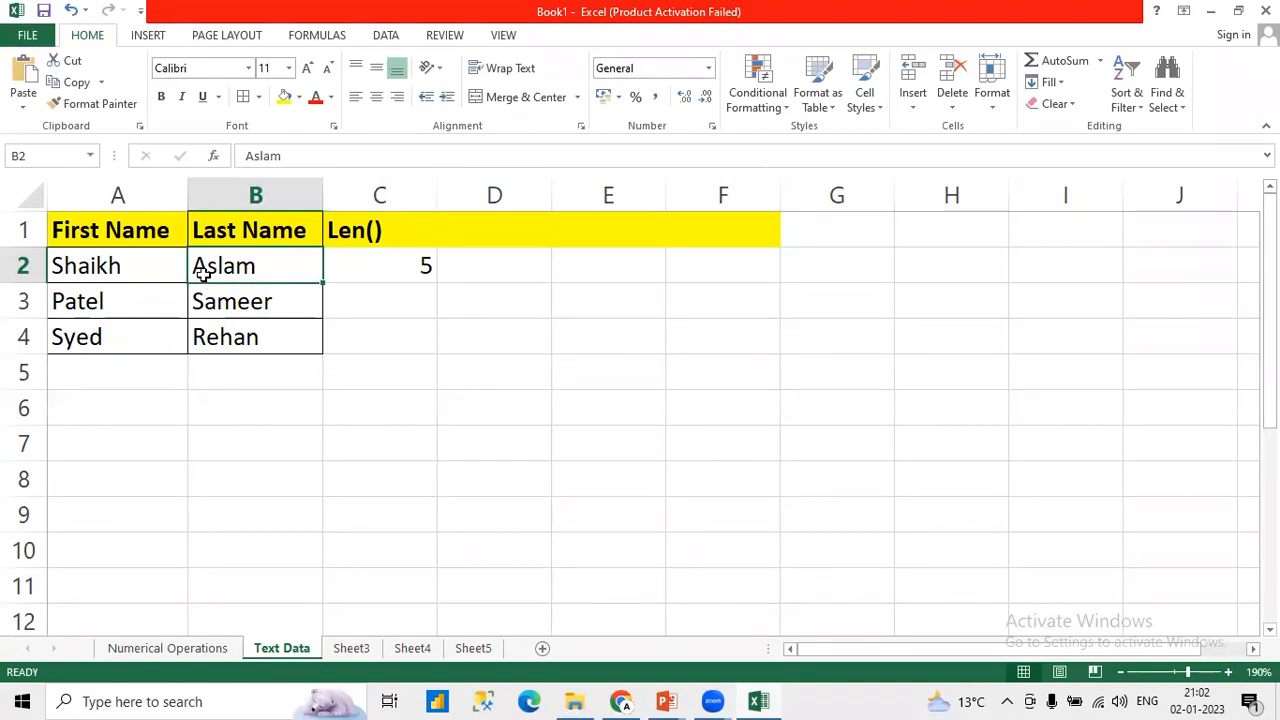
{"action": "left_click", "coordinate": [440, 281]}
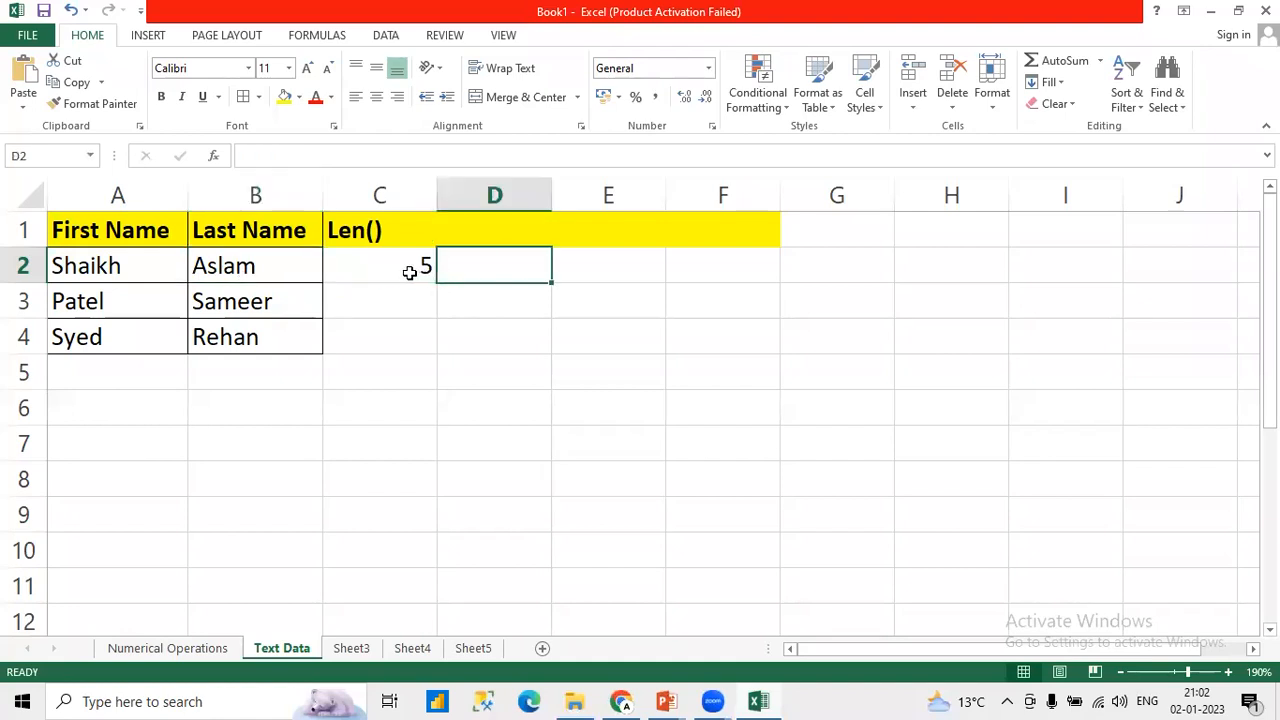
Step: Fill the LEN formula from C2 down to C4 and compare the results with the last names
{"action": "left_click", "coordinate": [429, 283]}
{"action": "left_click_drag", "start_coordinate": [437, 284], "coordinate": [430, 363]}
{"action": "left_click", "coordinate": [250, 315]}
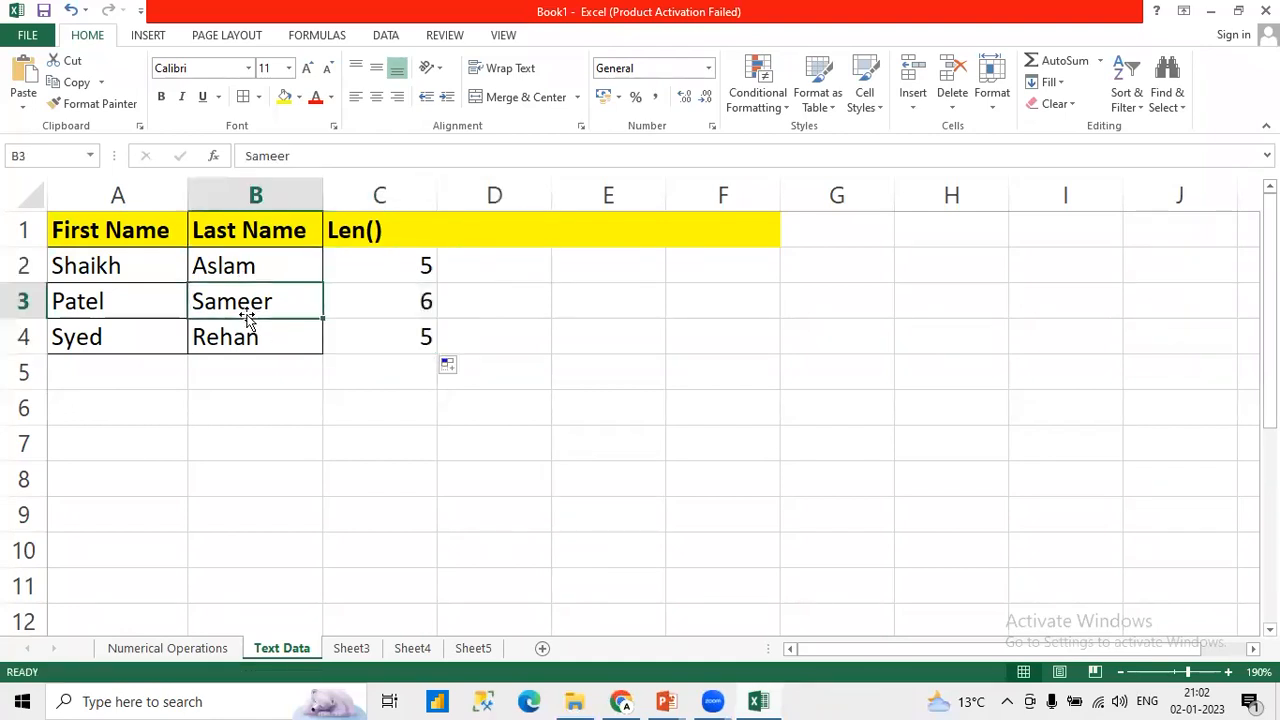
{"action": "left_click", "coordinate": [372, 306]}
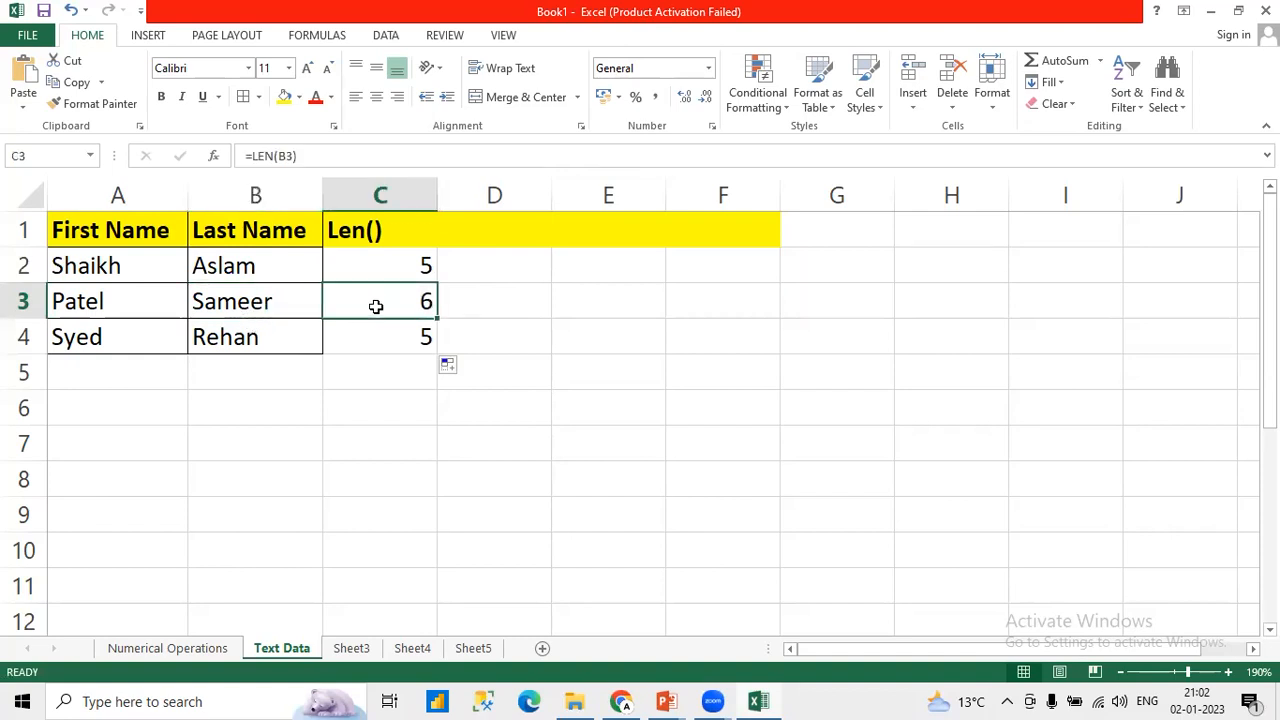
{"action": "left_click", "coordinate": [249, 343]}
{"action": "left_click", "coordinate": [376, 346]}
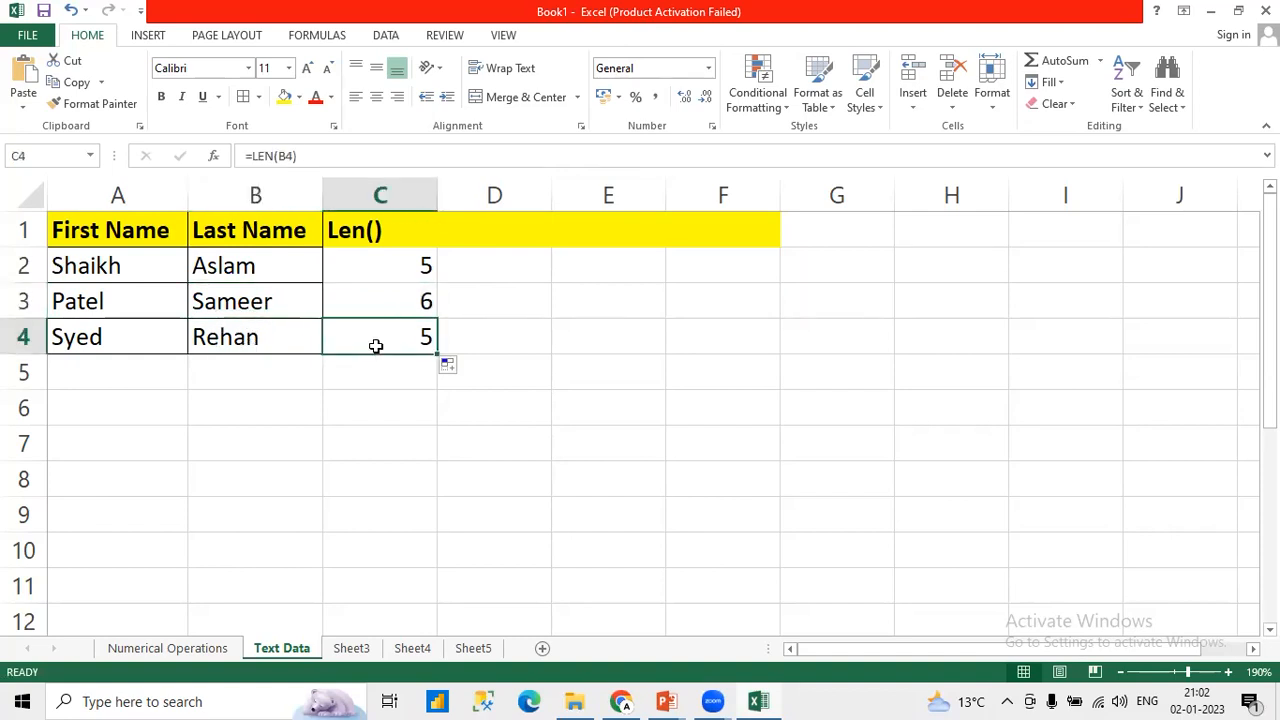
{"action": "left_click", "coordinate": [363, 231]}
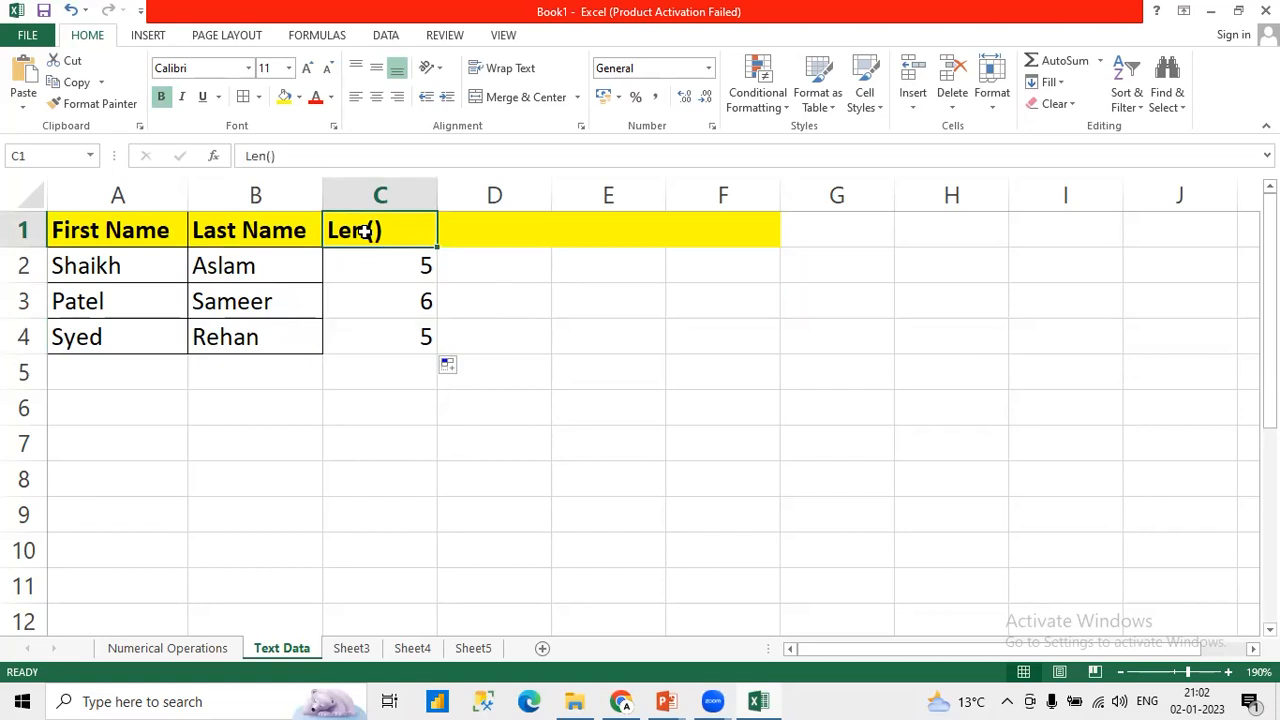
{"action": "left_click", "coordinate": [236, 270]}
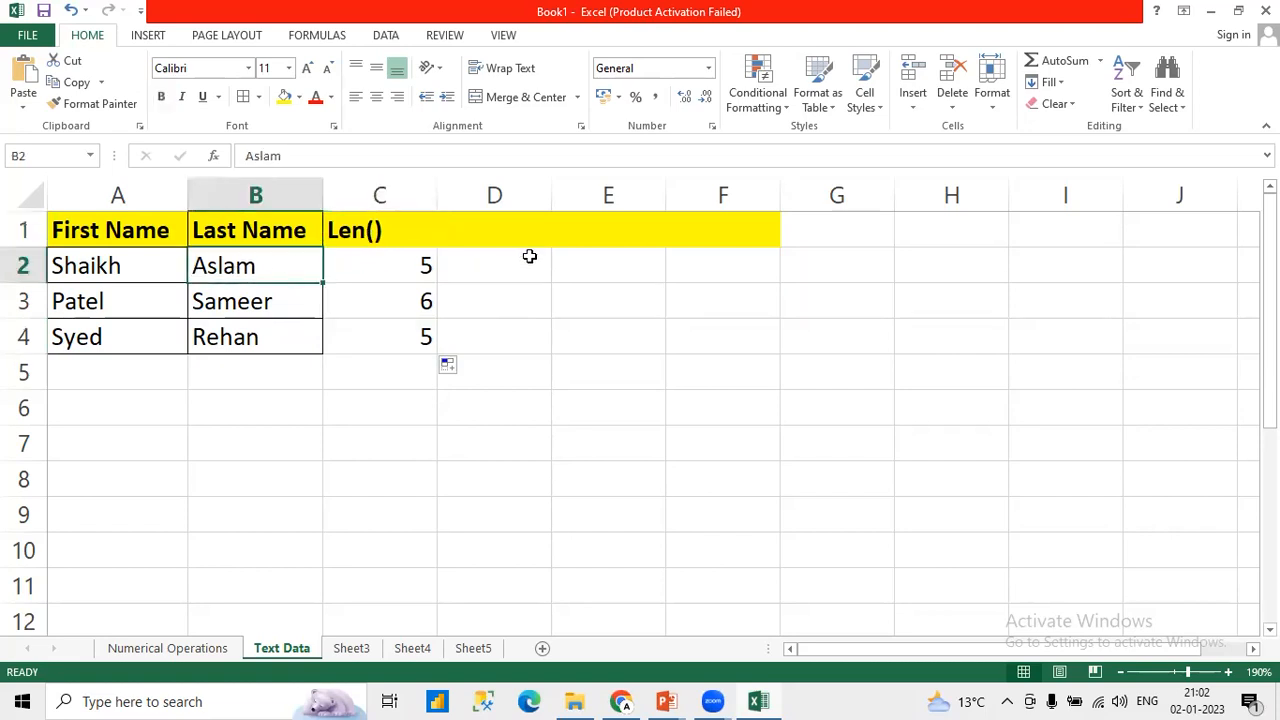
Step: Enter the heading Proper() in D1
{"action": "left_click", "coordinate": [494, 227]}
{"action": "type", "text": "Pr"}
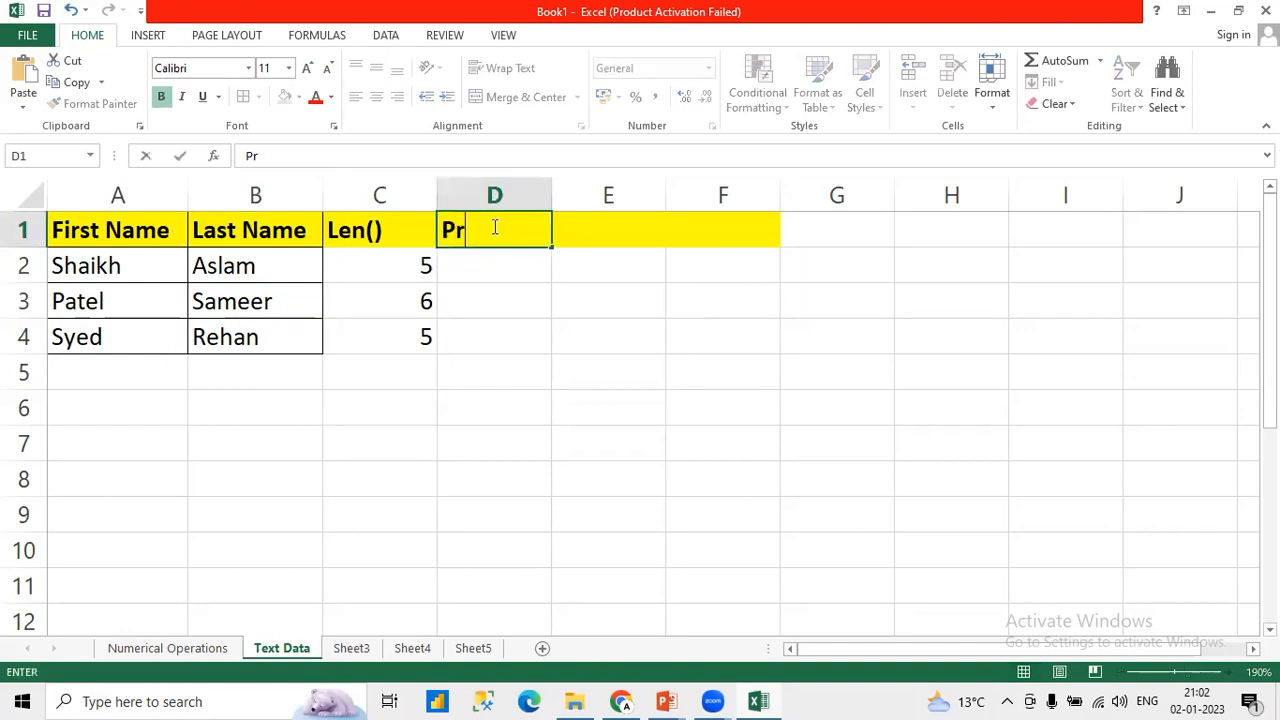
{"action": "type", "text": "oper"}
{"action": "type", "text": "()"}
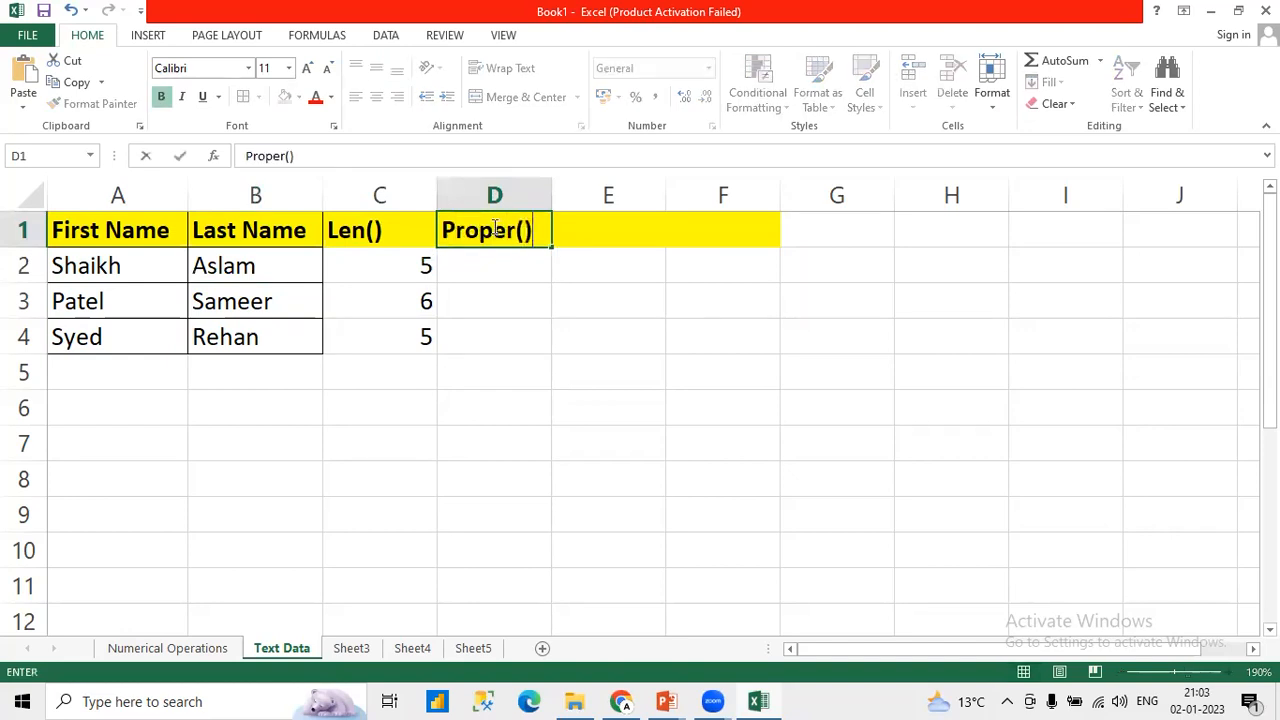
{"action": "key", "text": "Return"}
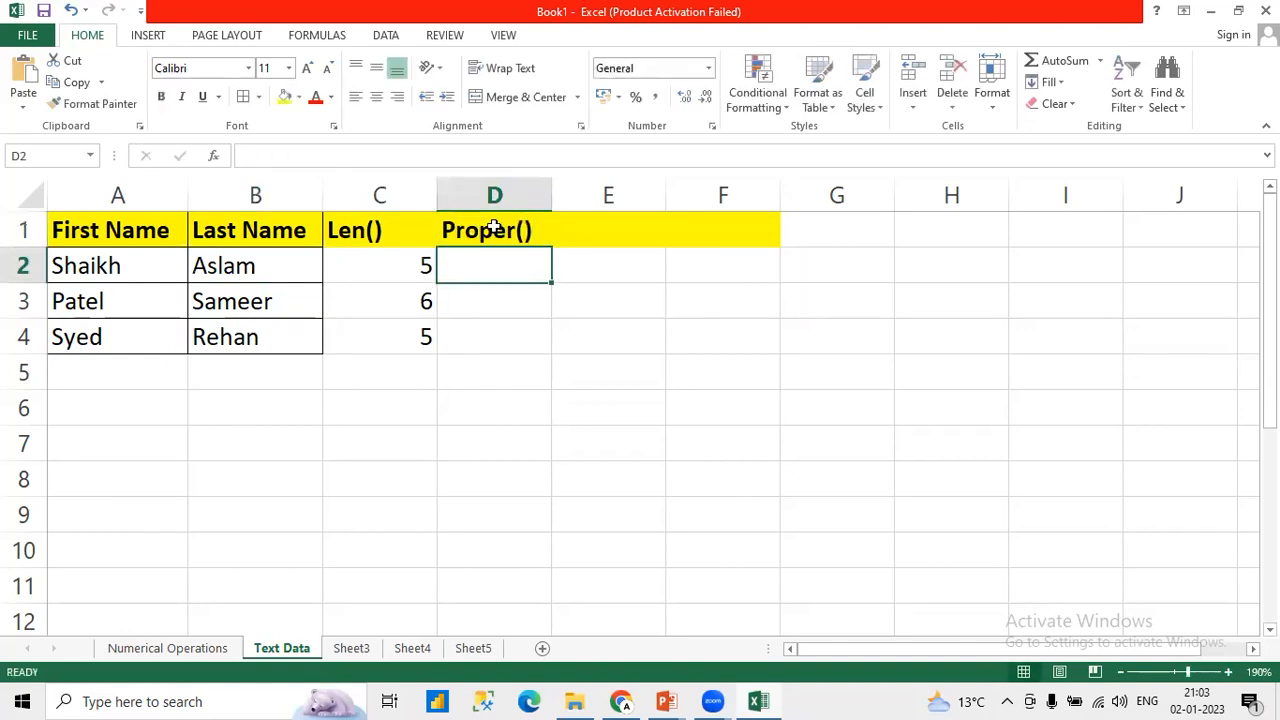
Step: Capitalize the fourth letter of the last name in B2
{"action": "left_click", "coordinate": [246, 266]}
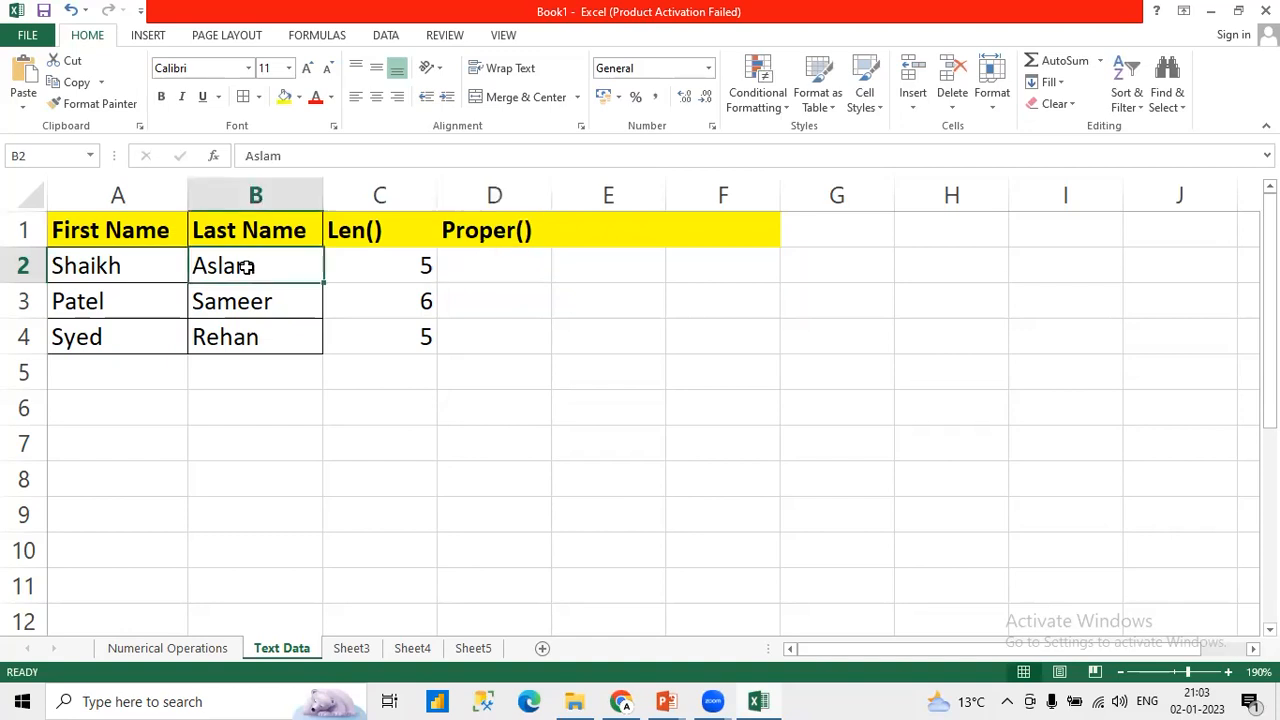
{"action": "left_click", "coordinate": [250, 156]}
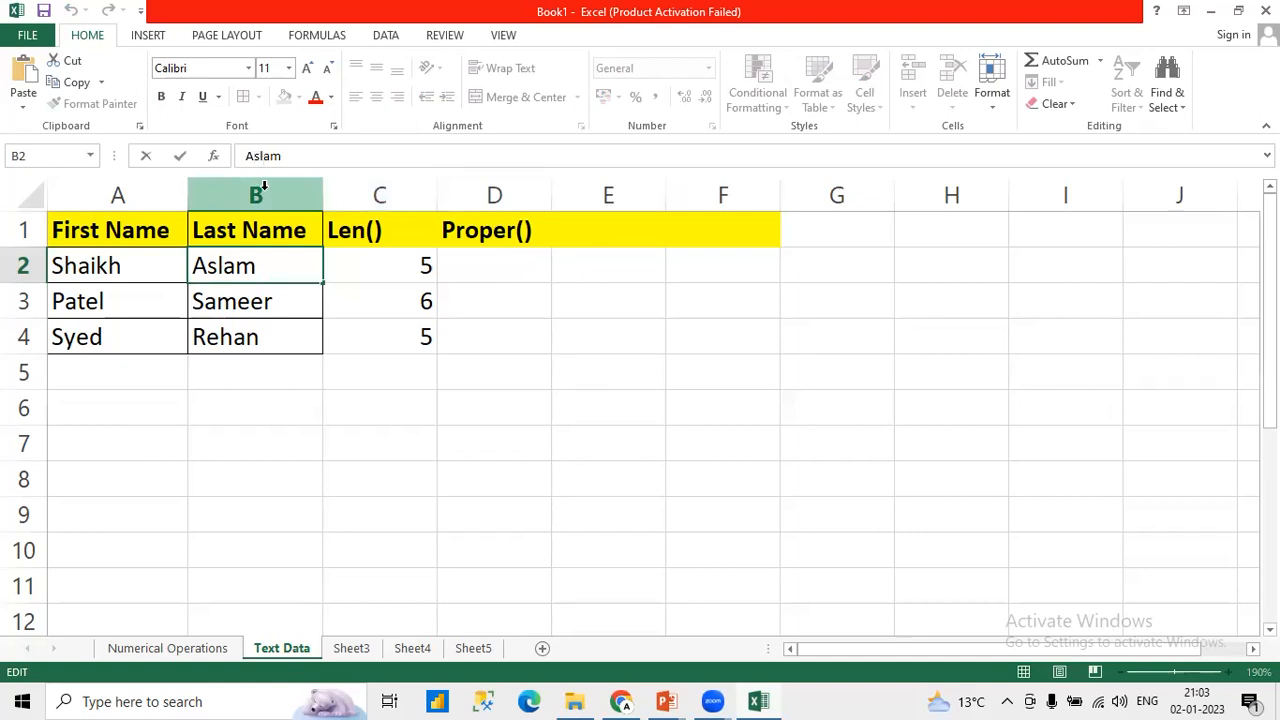
{"action": "key", "text": "BackSpace"}
{"action": "type", "text": "A"}
{"action": "key", "text": "Return"}
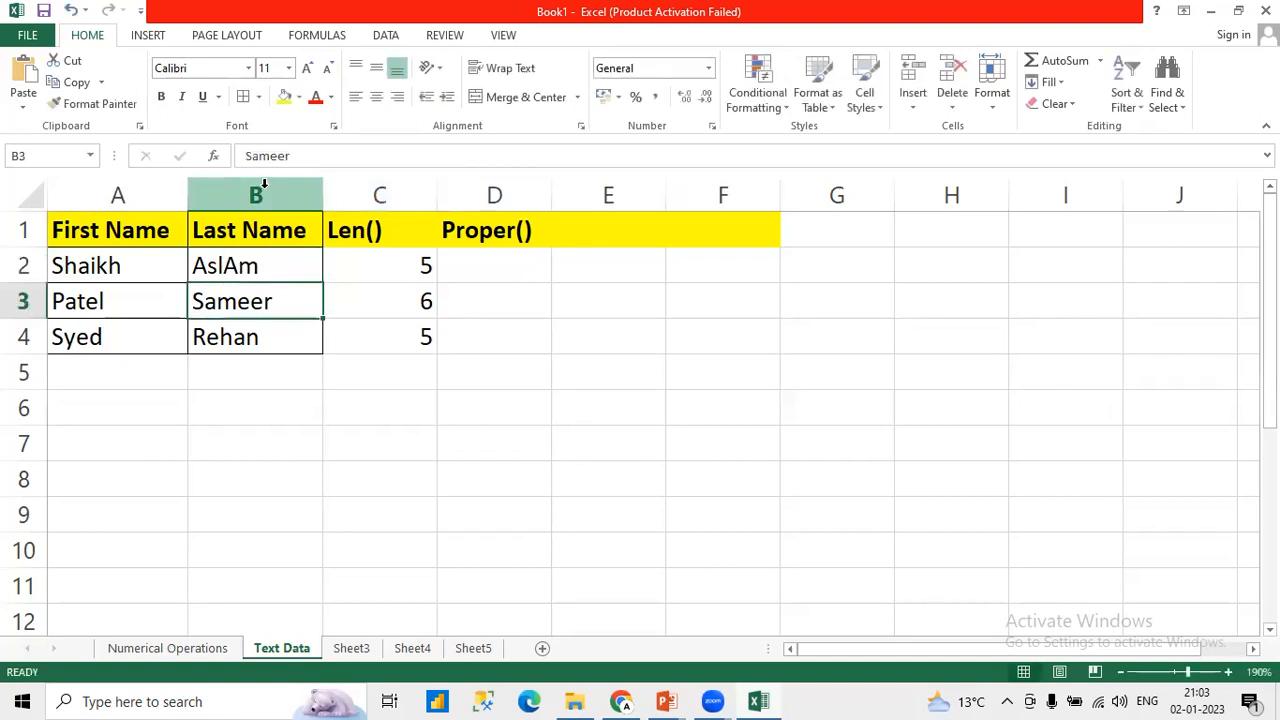
Step: Change the last name in B3 to a lowercase first letter and a capital fourth letter
{"action": "left_click", "coordinate": [257, 157]}
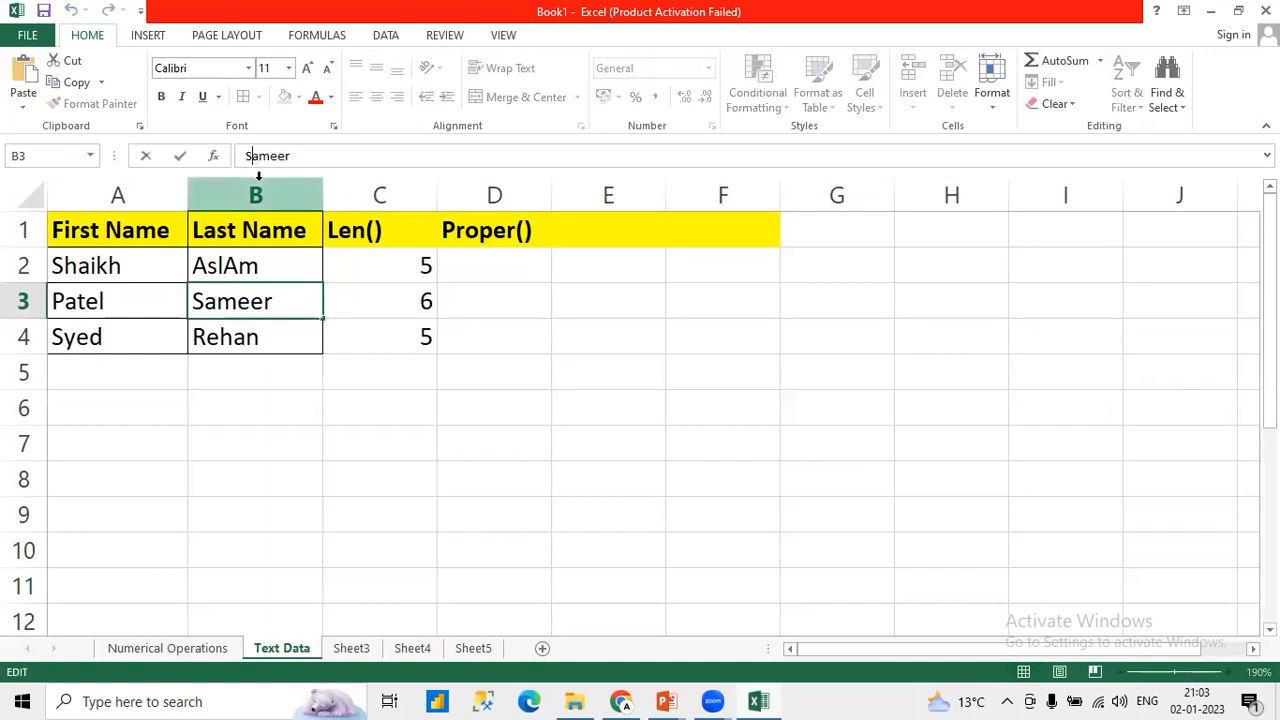
{"action": "key", "text": "BackSpace"}
{"action": "type", "text": "s"}
{"action": "key", "text": "BackSpace"}
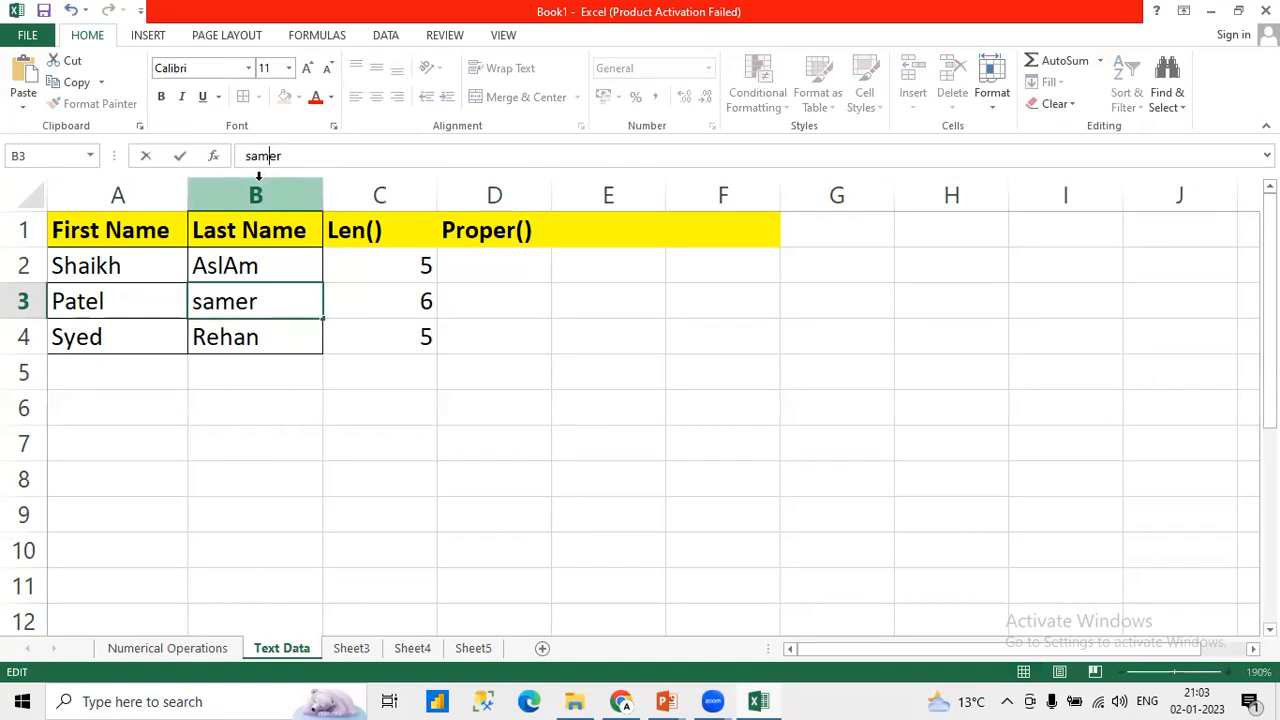
{"action": "type", "text": "E"}
{"action": "key", "text": "Return"}
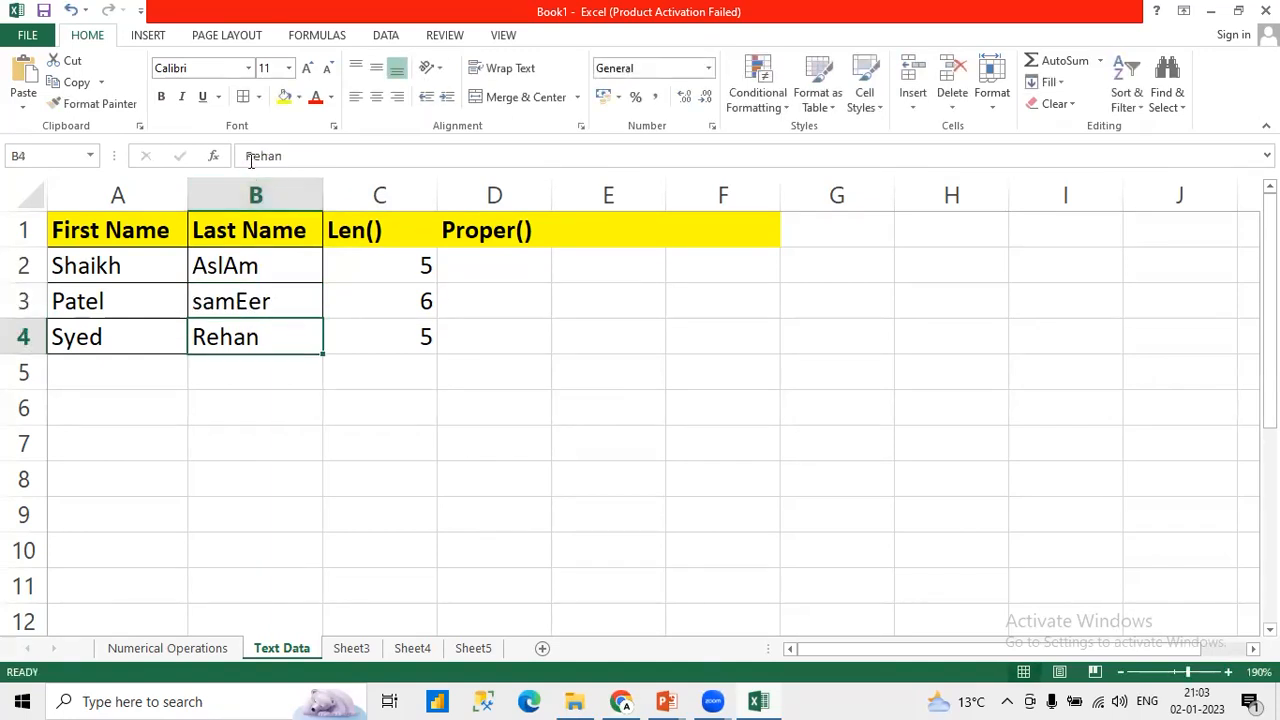
Step: Change the last name in B4 to a lowercase first letter and a capital last letter, and review the mixed-case names in B2:B4
{"action": "left_click", "coordinate": [252, 160]}
{"action": "key", "text": "BackSpace"}
{"action": "type", "text": "r"}
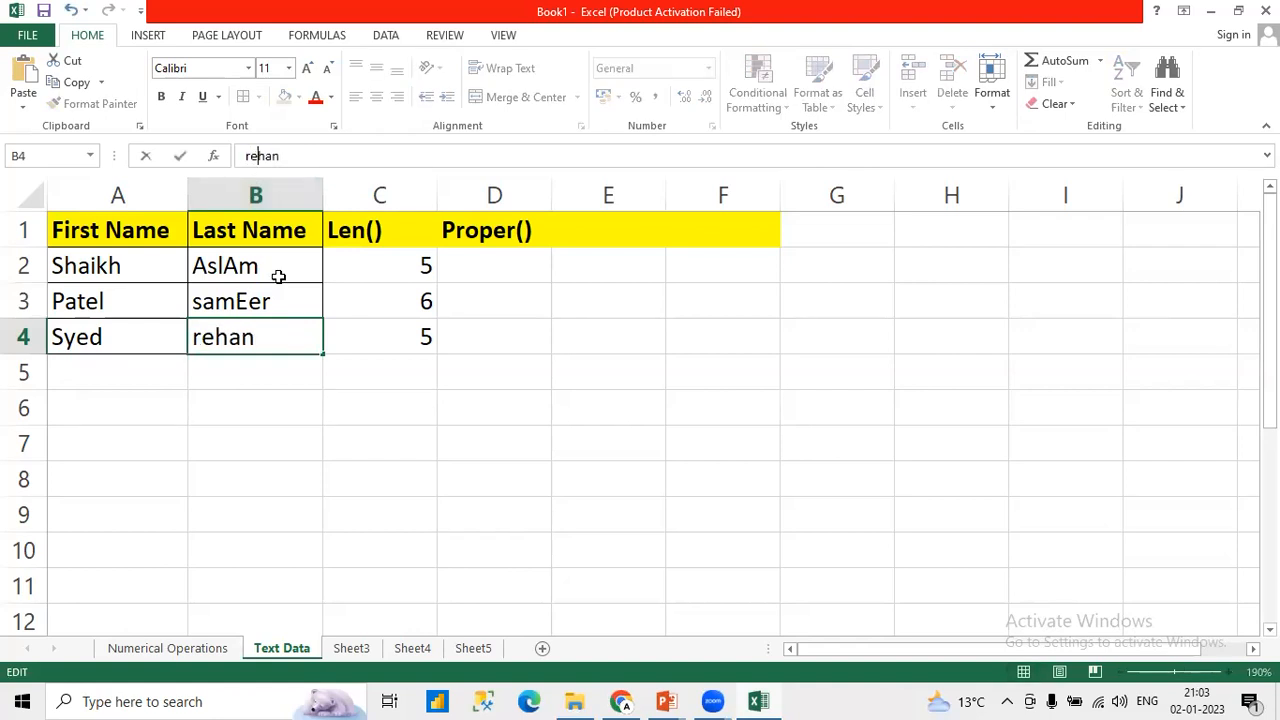
{"action": "key", "text": "BackSpace"}
{"action": "type", "text": "N"}
{"action": "key", "text": "Return"}
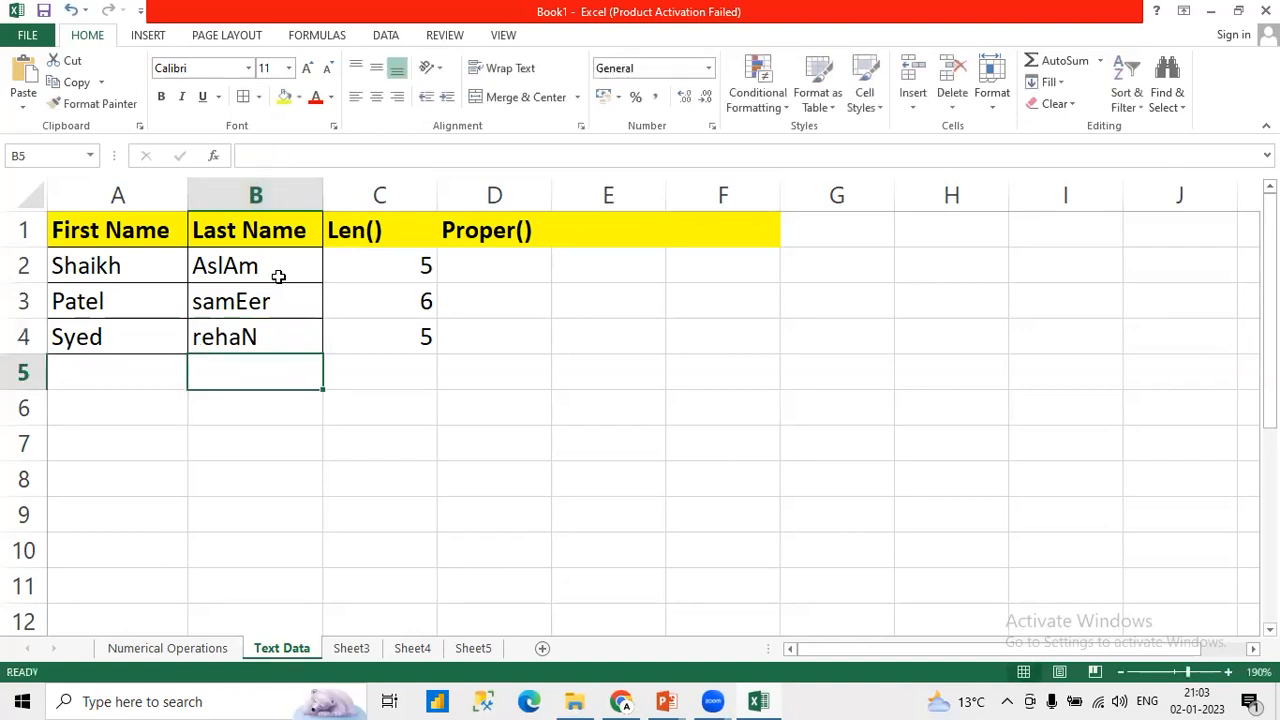
{"action": "left_click_drag", "start_coordinate": [276, 272], "coordinate": [274, 334]}
{"action": "left_click", "coordinate": [254, 288]}
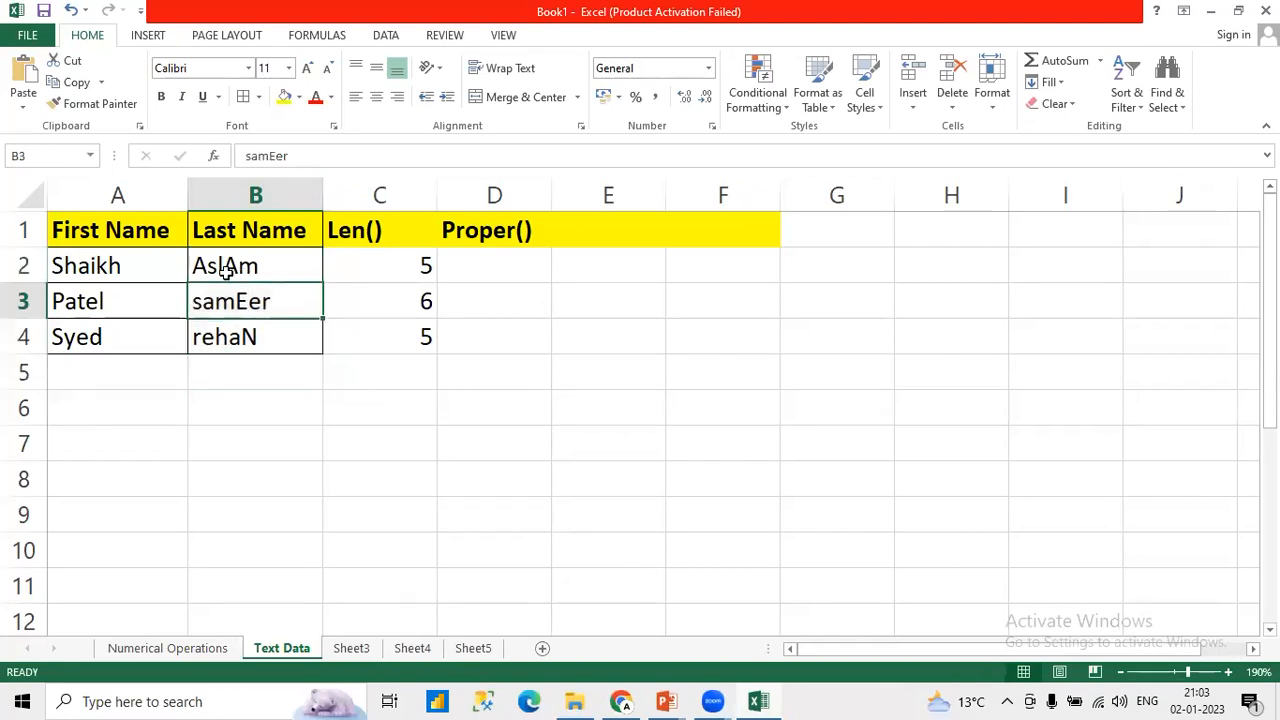
{"action": "left_click", "coordinate": [218, 272]}
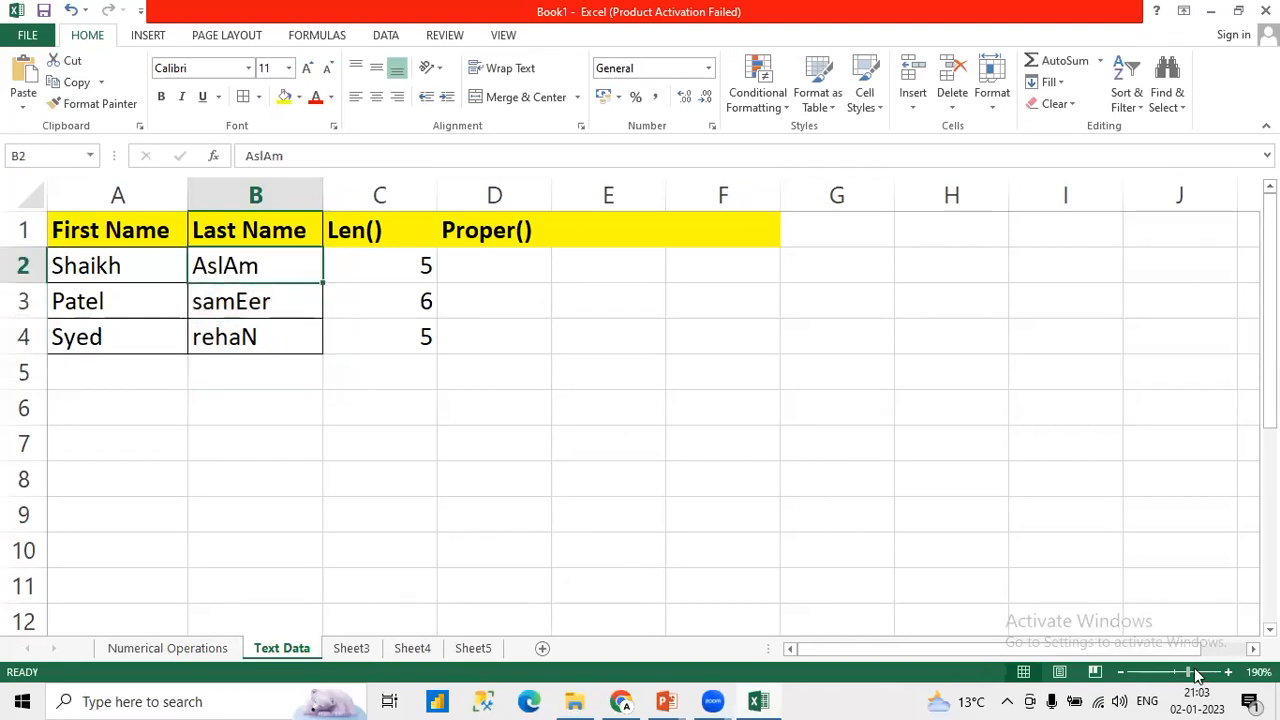
Step: Enter =PROPER(B2) in D2 to convert the first record's last name to proper case
{"action": "left_click", "coordinate": [1227, 672]}
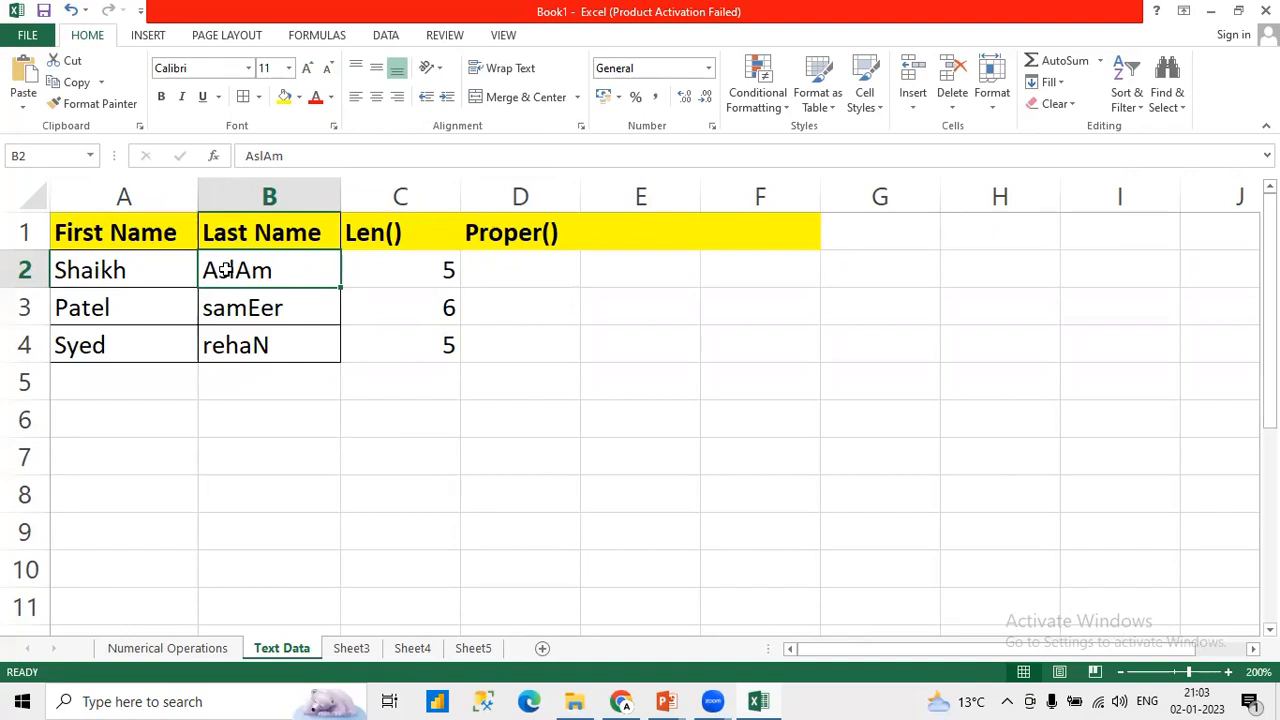
{"action": "left_click", "coordinate": [510, 280]}
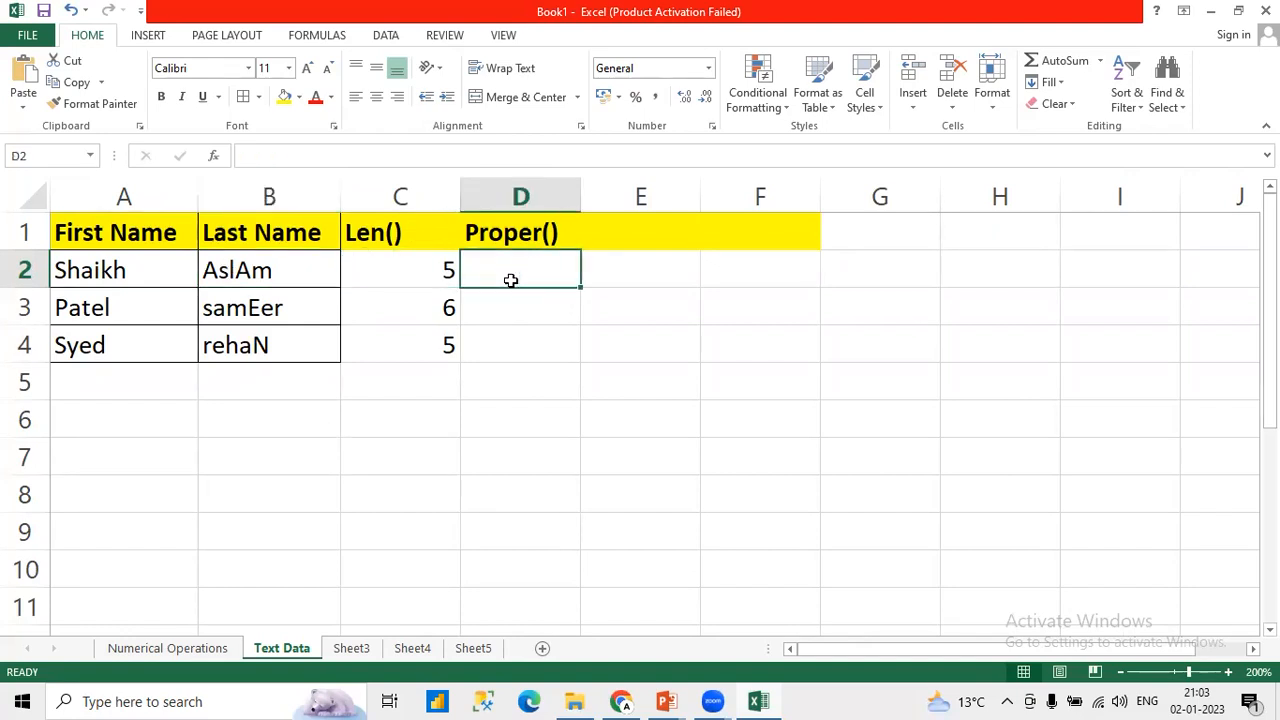
{"action": "type", "text": "="}
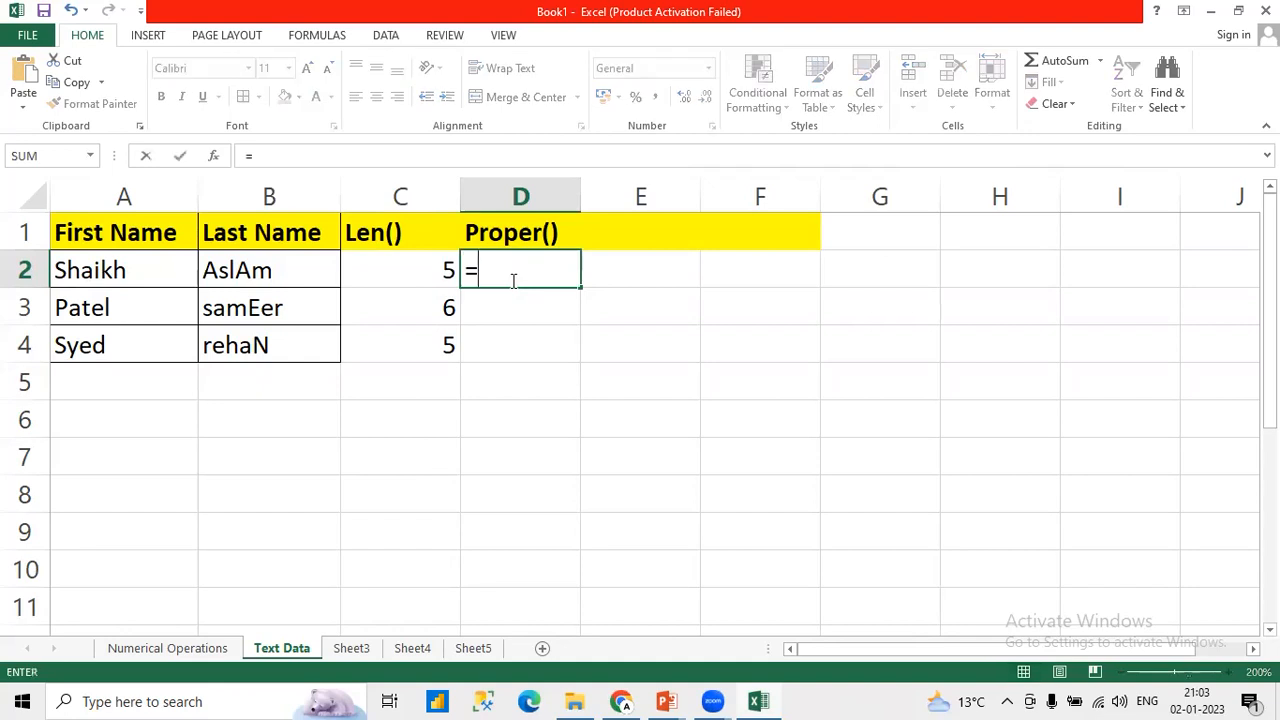
{"action": "type", "text": "Prope"}
{"action": "key", "text": "Tab"}
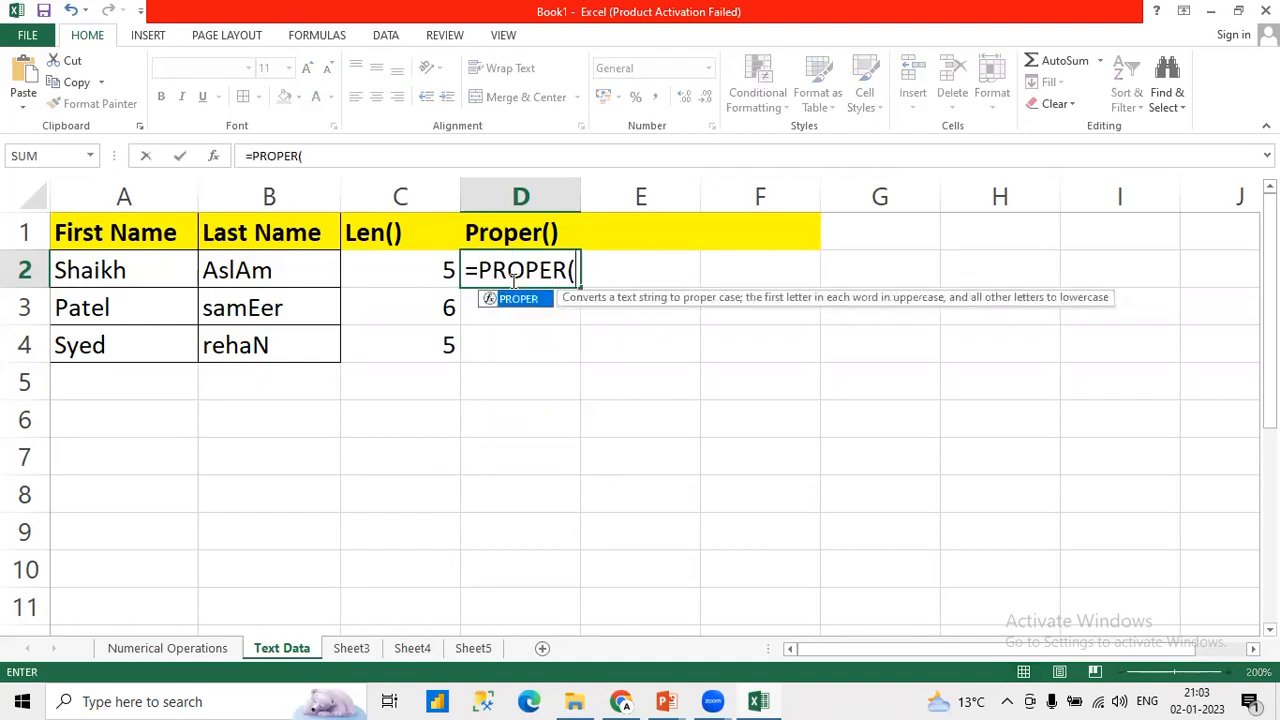
{"action": "left_click", "coordinate": [290, 268]}
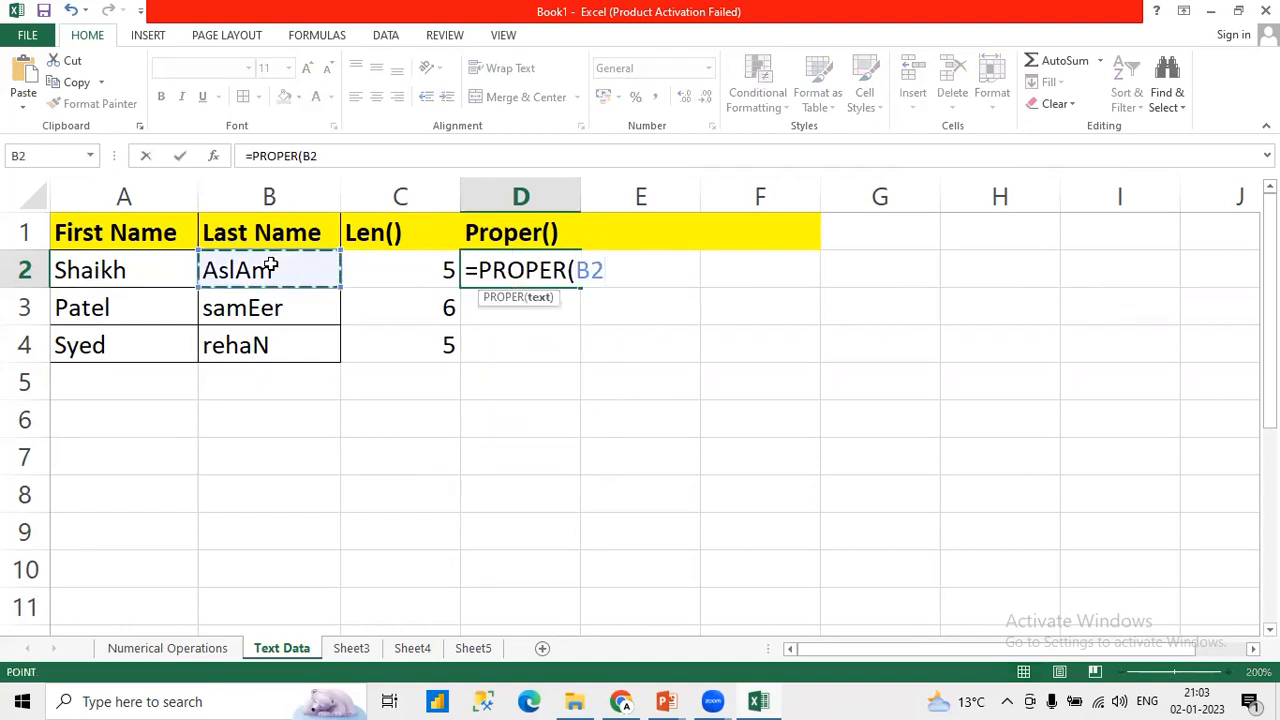
{"action": "type", "text": ")"}
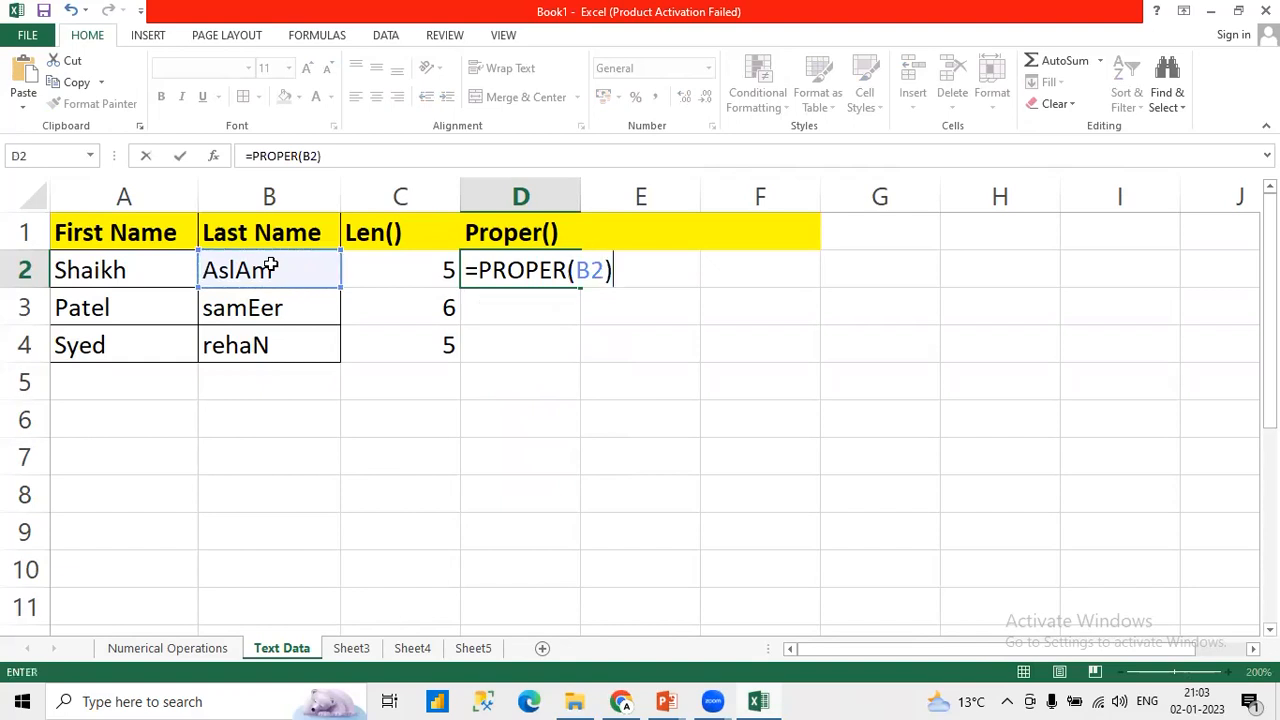
{"action": "key", "text": "Return"}
Step: Fill the PROPER formula from D2 down to D4 and check the copied formula in D3
{"action": "left_click", "coordinate": [560, 275]}
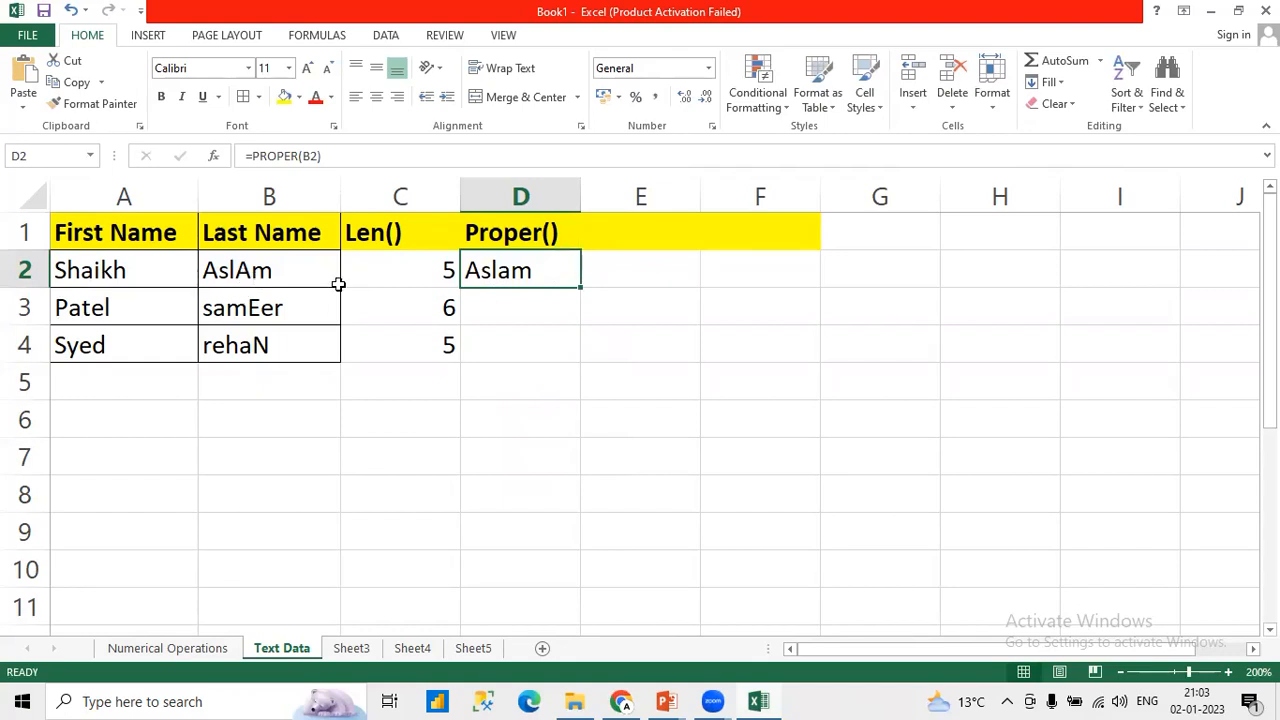
{"action": "left_click_drag", "start_coordinate": [581, 287], "coordinate": [580, 357]}
{"action": "left_click", "coordinate": [525, 313]}
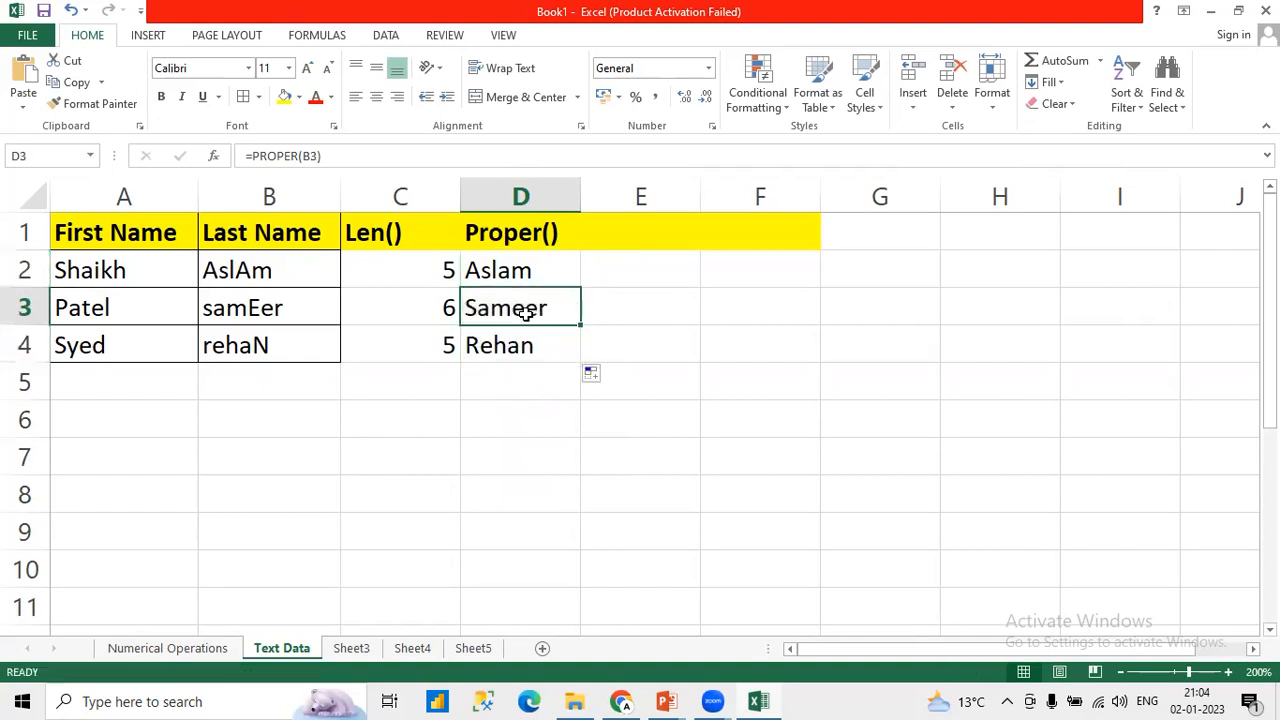
Step: Check the copied PROPER formula in D4 and add the header Left() in E1
{"action": "left_click", "coordinate": [515, 347]}
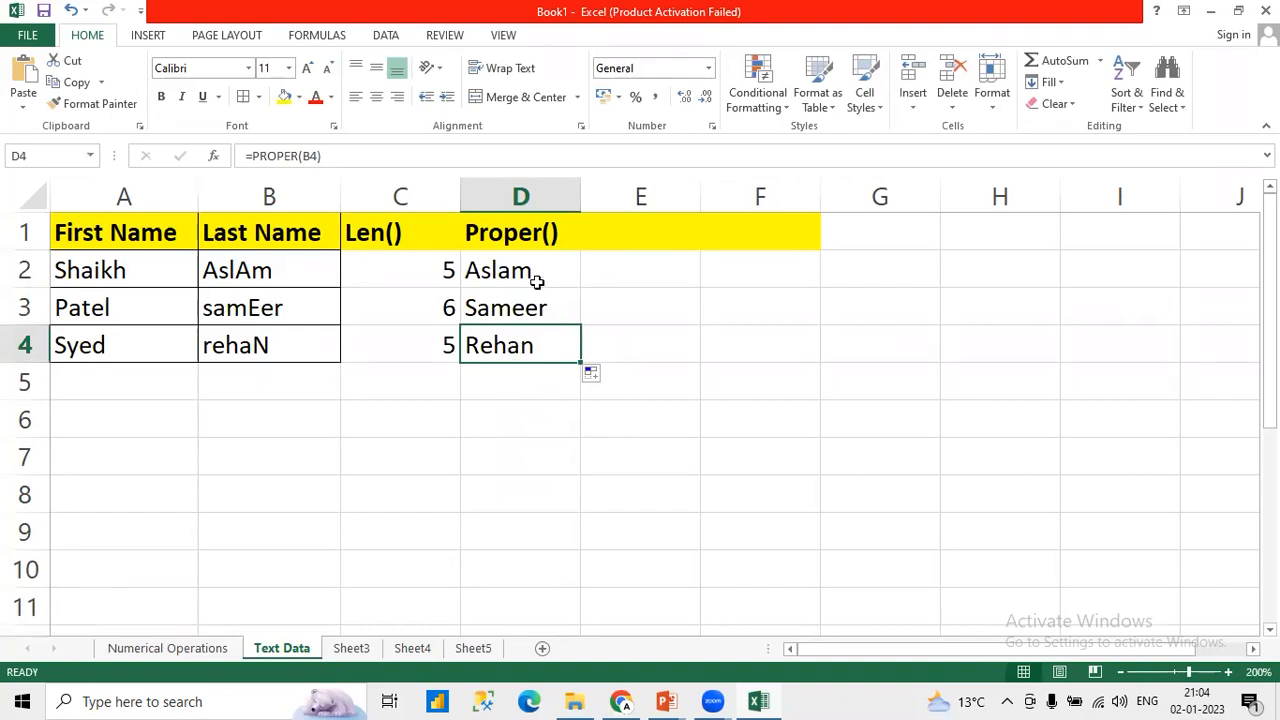
{"action": "key", "text": "Up"}
{"action": "key", "text": "Up"}
{"action": "left_click", "coordinate": [638, 239]}
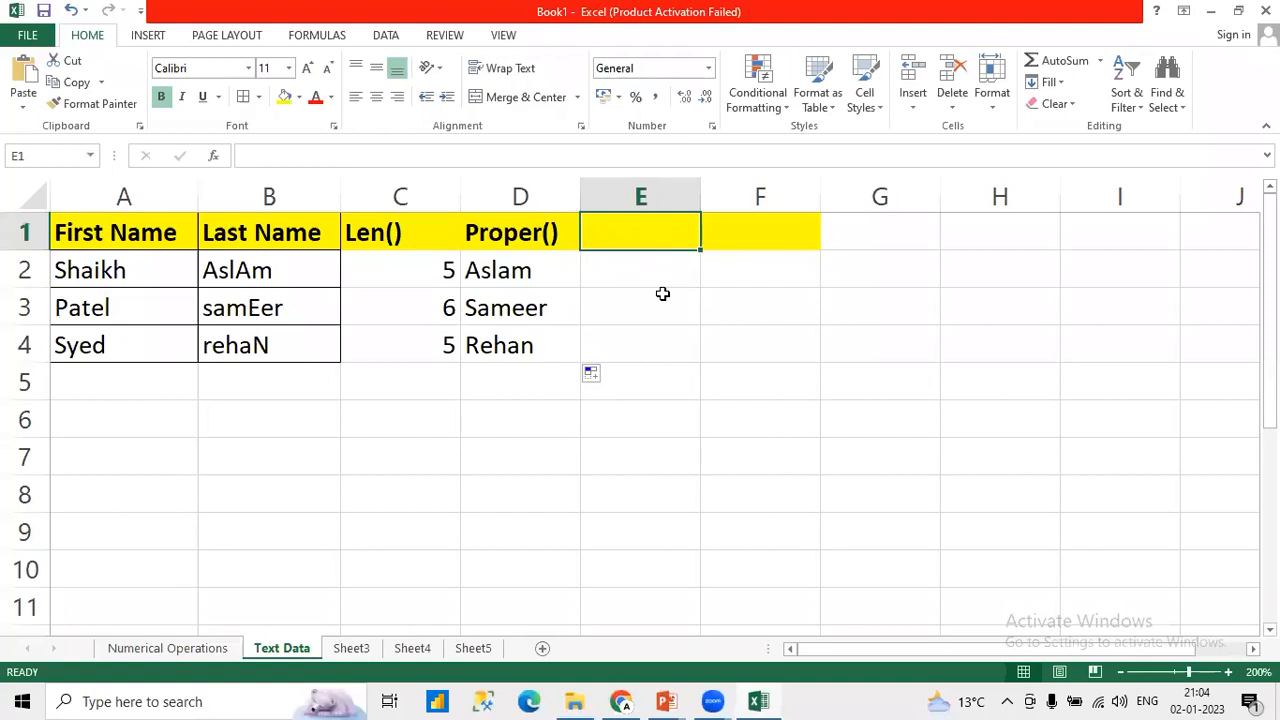
{"action": "type", "text": "Left"}
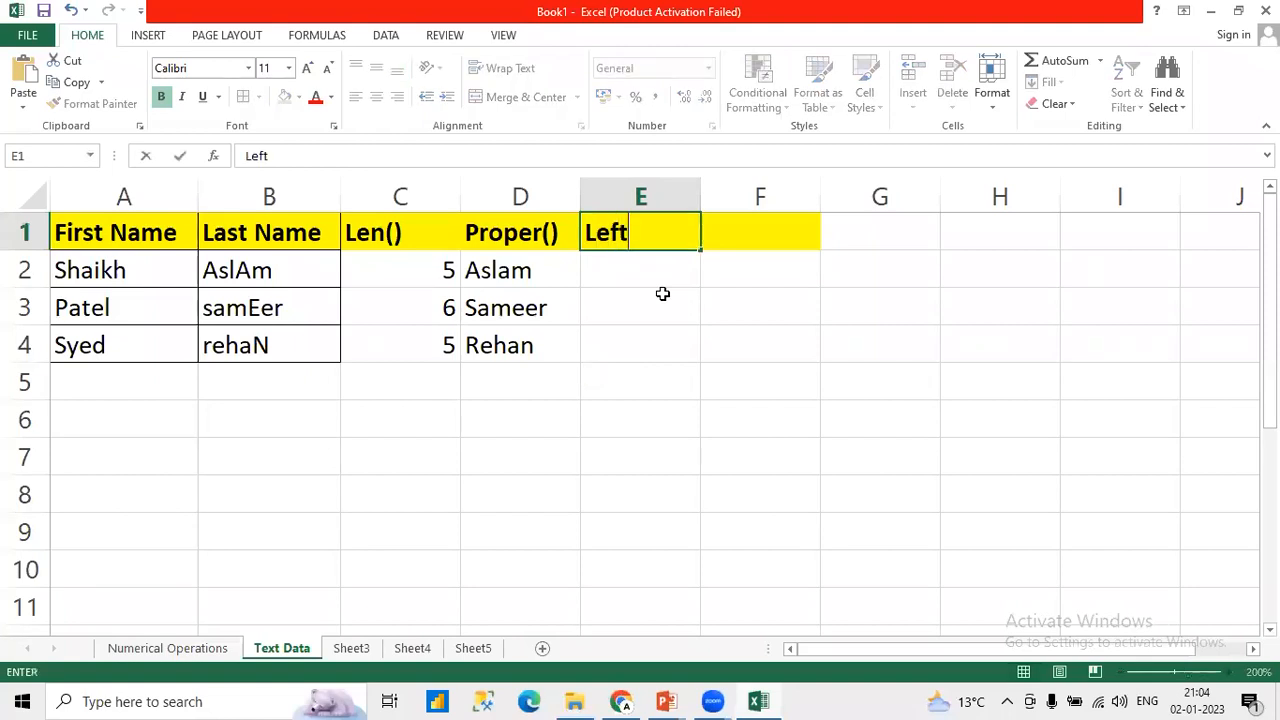
{"action": "type", "text": "()"}
{"action": "key", "text": "Return"}
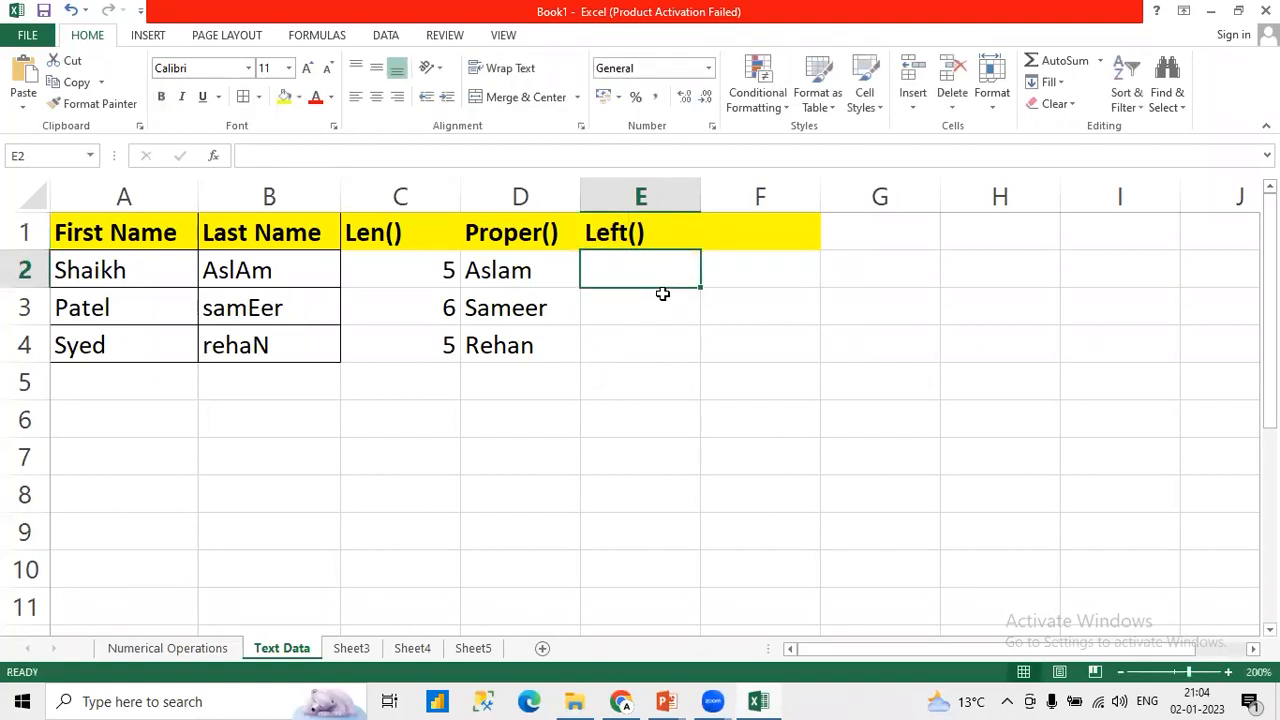
Step: Enter =LEFT(D2,2) in E2 to extract the first two characters of the first record's proper-case last name
{"action": "type", "text": "=Lef"}
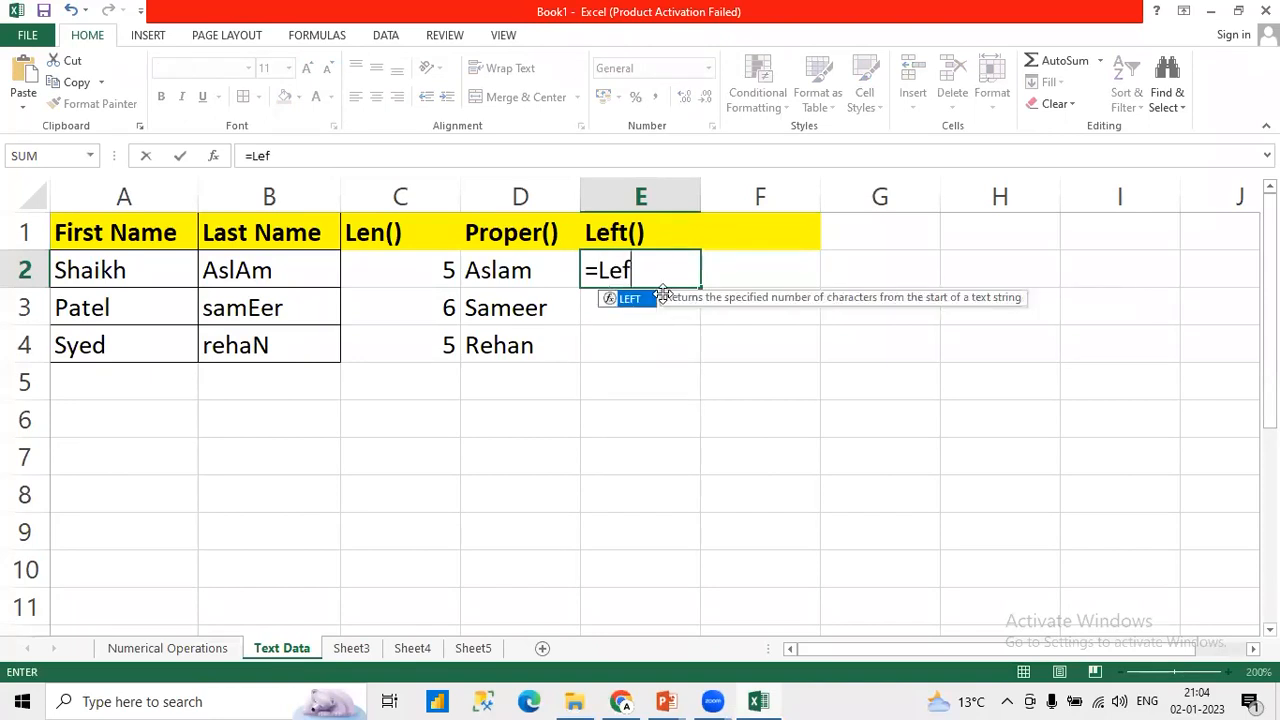
{"action": "key", "text": "Tab"}
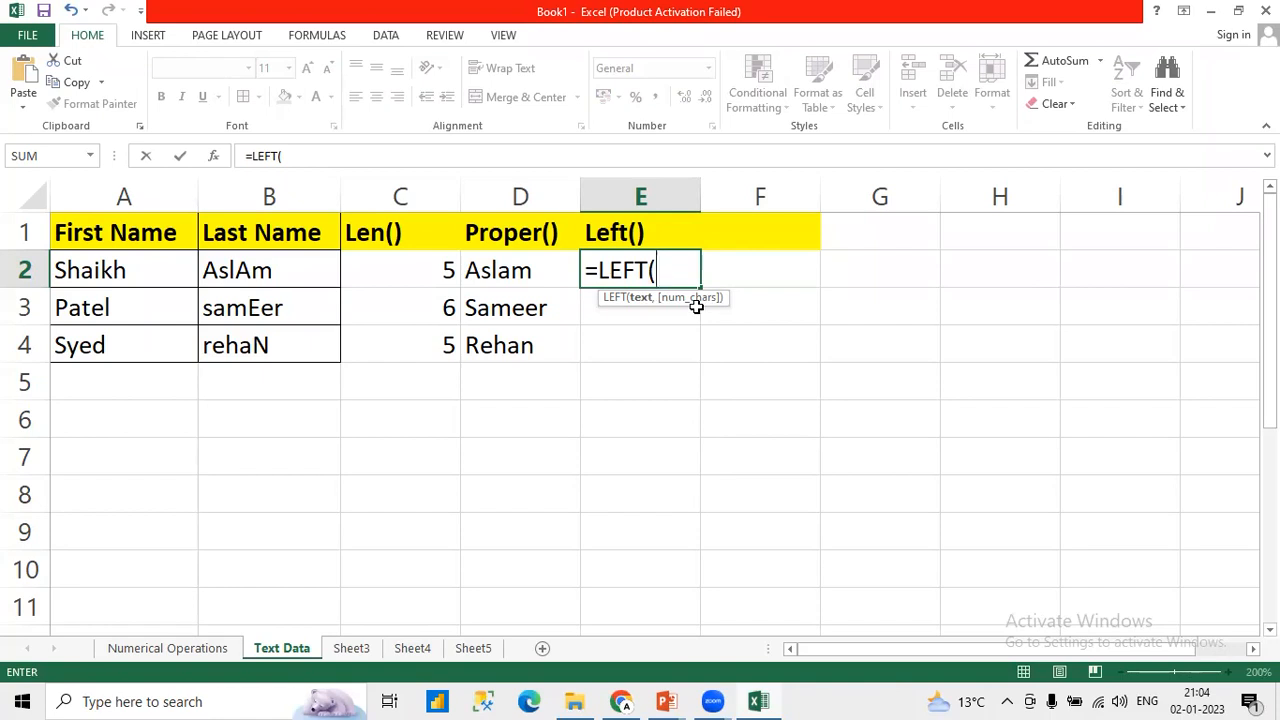
{"action": "left_click", "coordinate": [498, 270]}
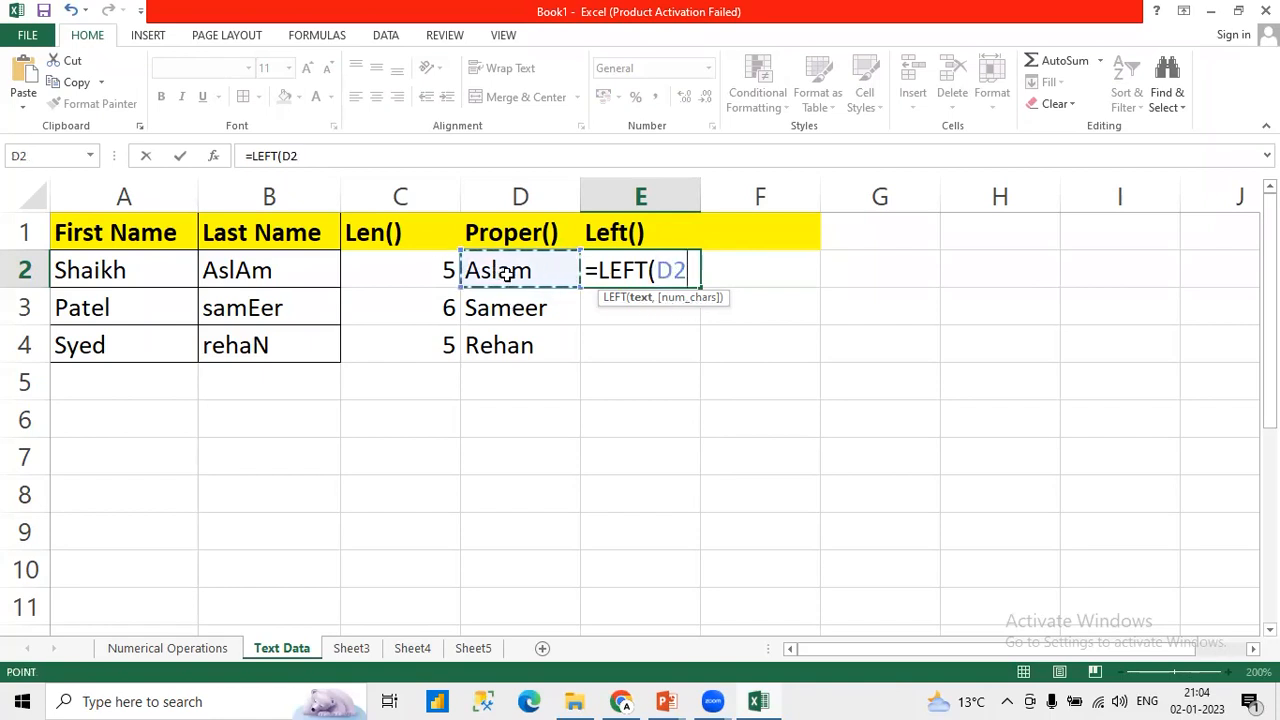
{"action": "type", "text": ","}
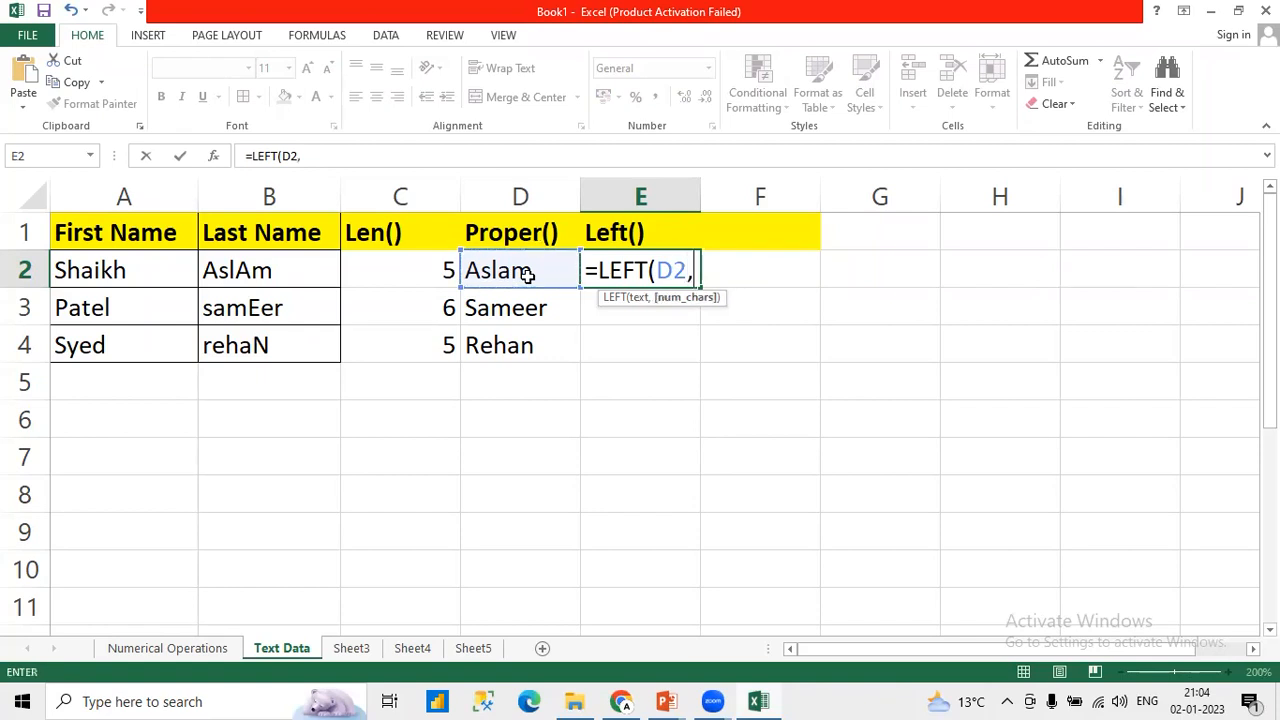
{"action": "type", "text": "2)"}
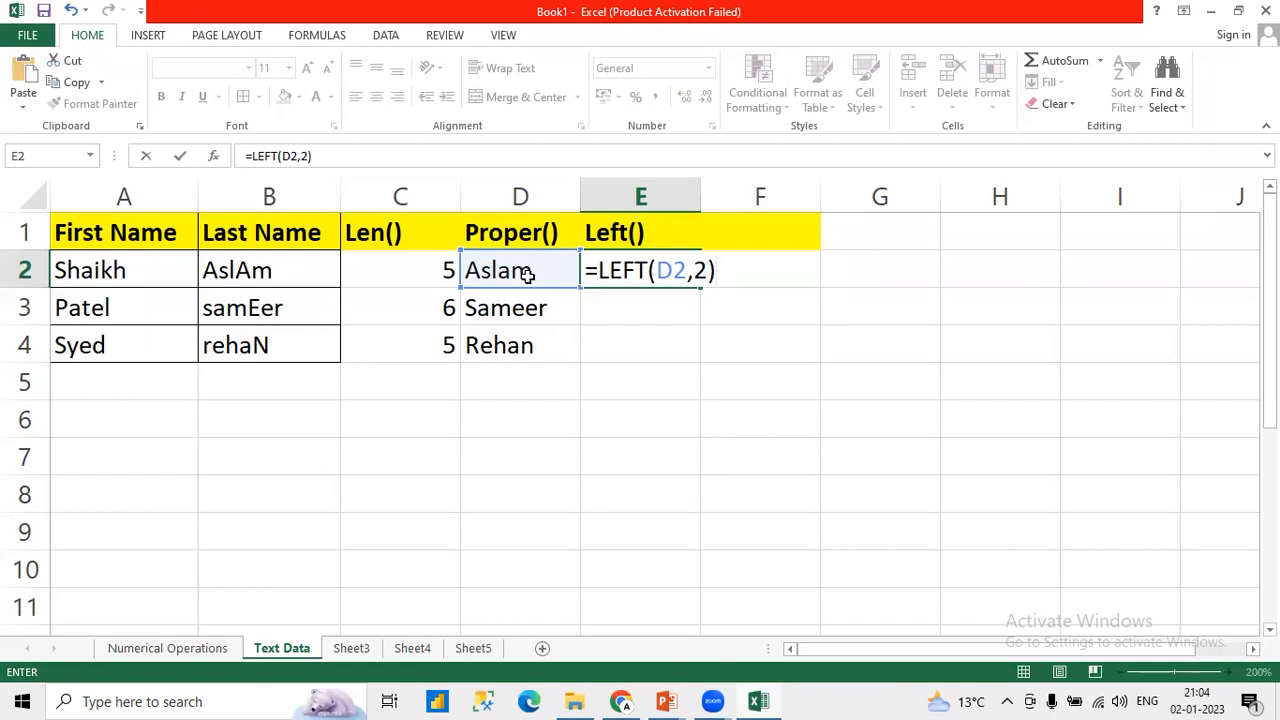
{"action": "key", "text": "Return"}
Step: Fill the LEFT formula from E2 down to E4 and check the copied formulas in E3 and E4
{"action": "left_click", "coordinate": [628, 277]}
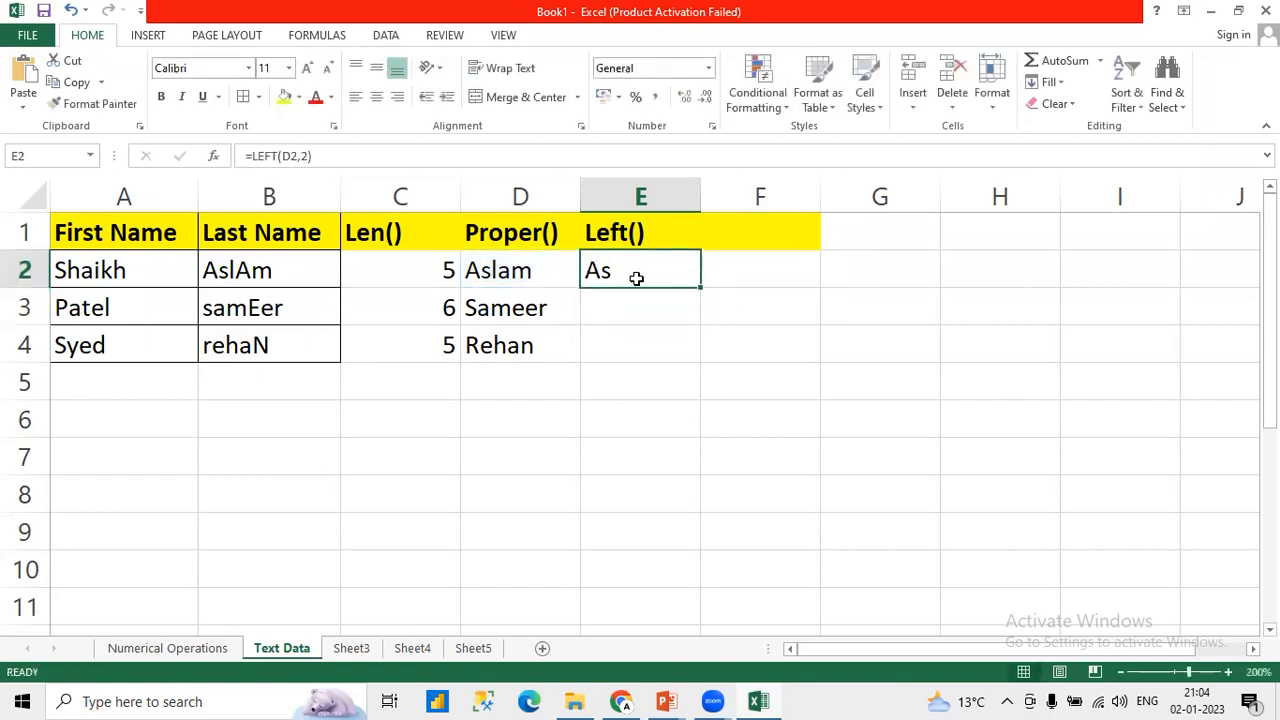
{"action": "left_click_drag", "start_coordinate": [700, 287], "coordinate": [686, 343]}
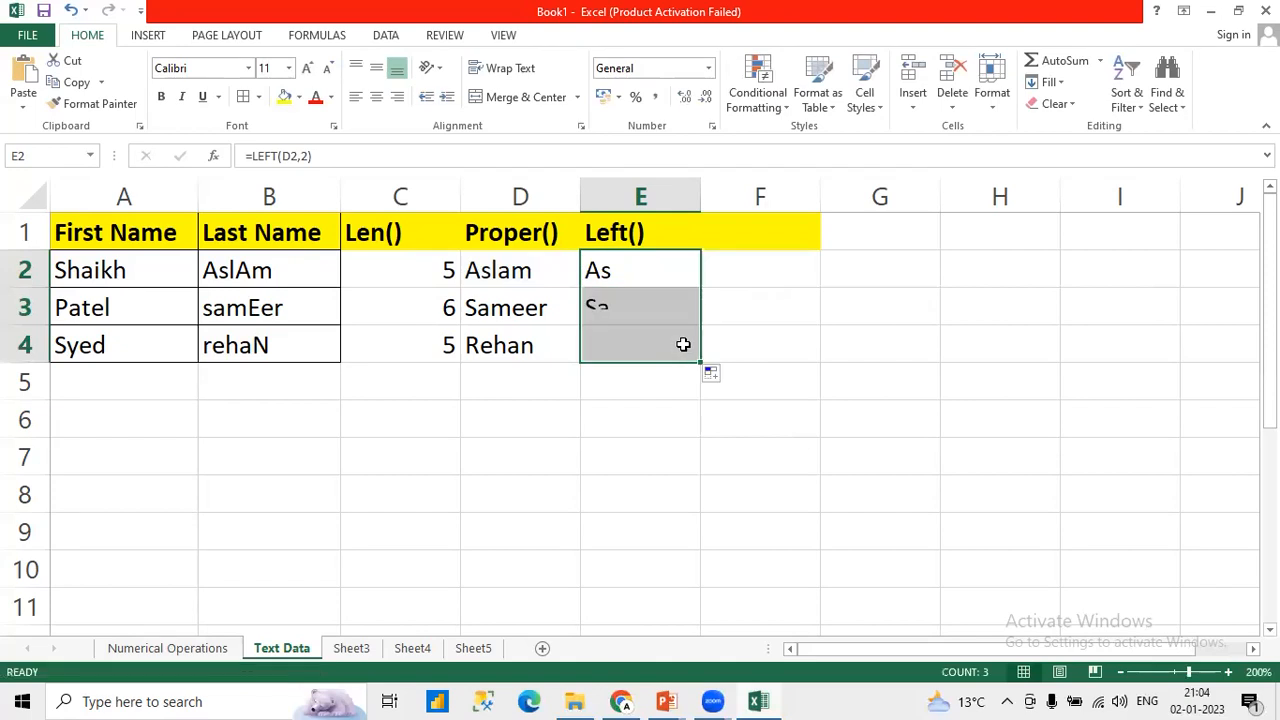
{"action": "left_click", "coordinate": [603, 308]}
{"action": "left_click", "coordinate": [607, 343]}
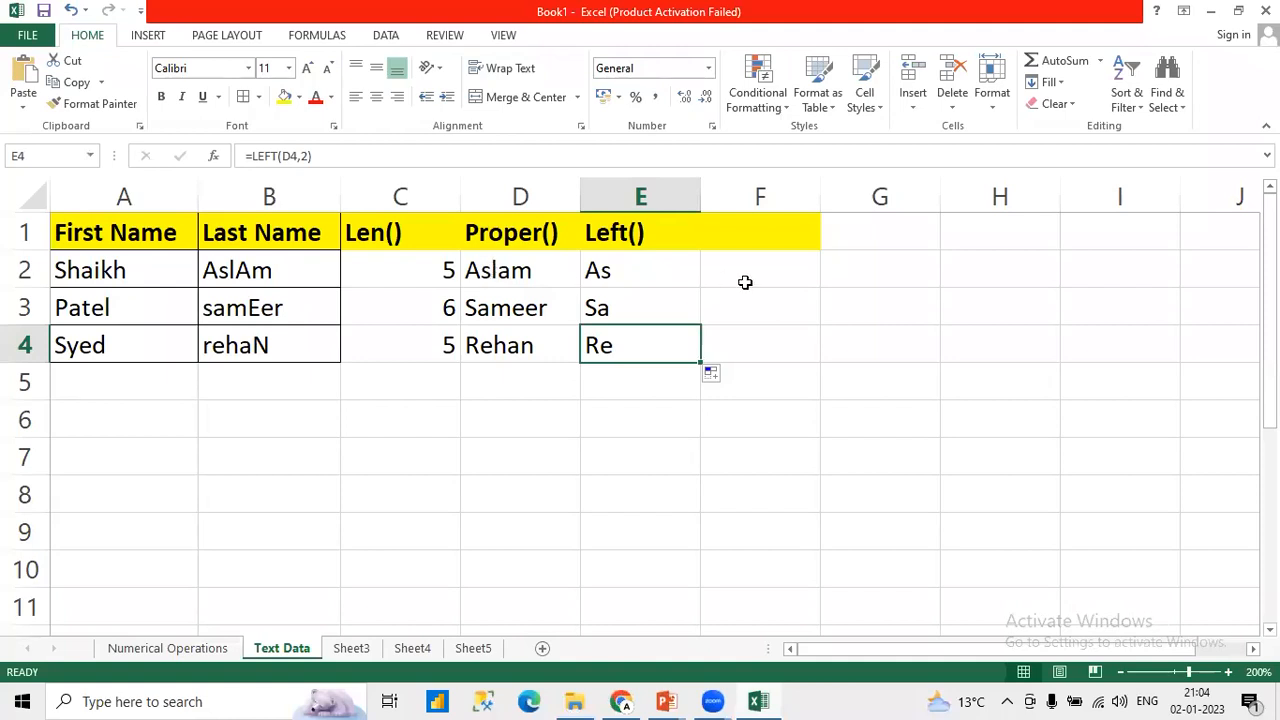
Step: Add the header Right() in F1
{"action": "left_click", "coordinate": [740, 240]}
{"action": "type", "text": "Right"}
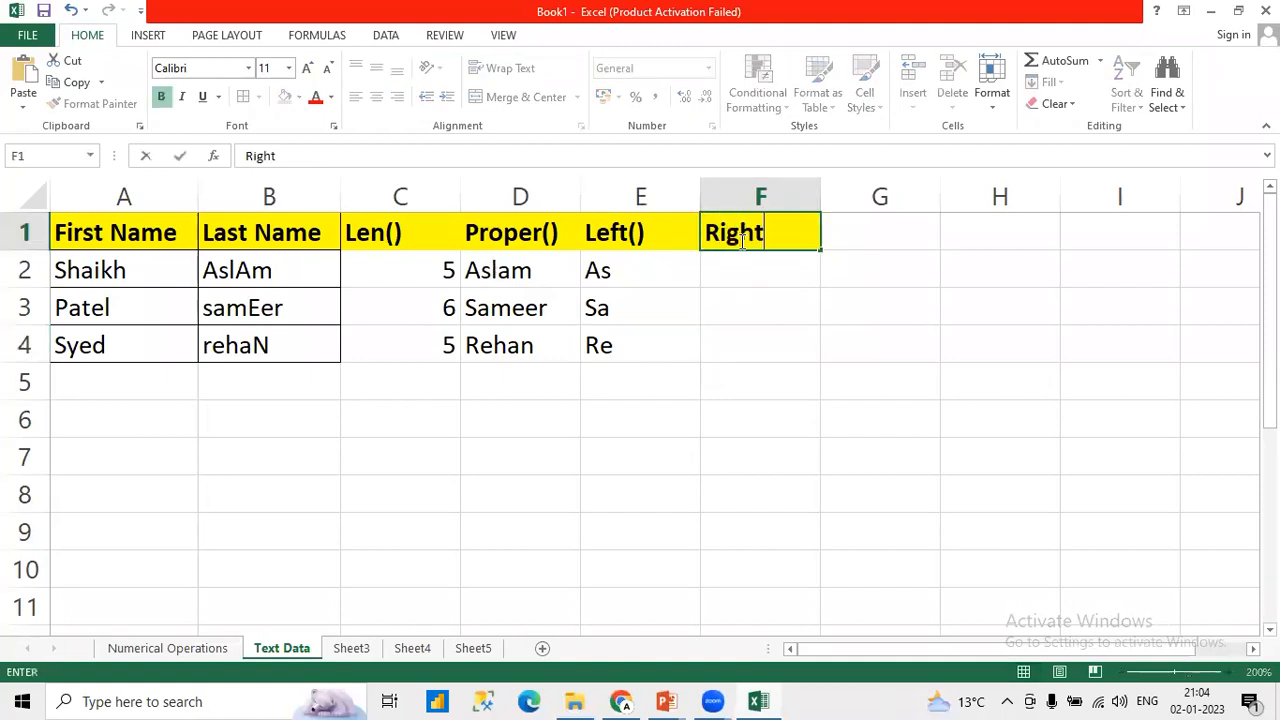
{"action": "key", "text": "Return"}
{"action": "left_click", "coordinate": [737, 240]}
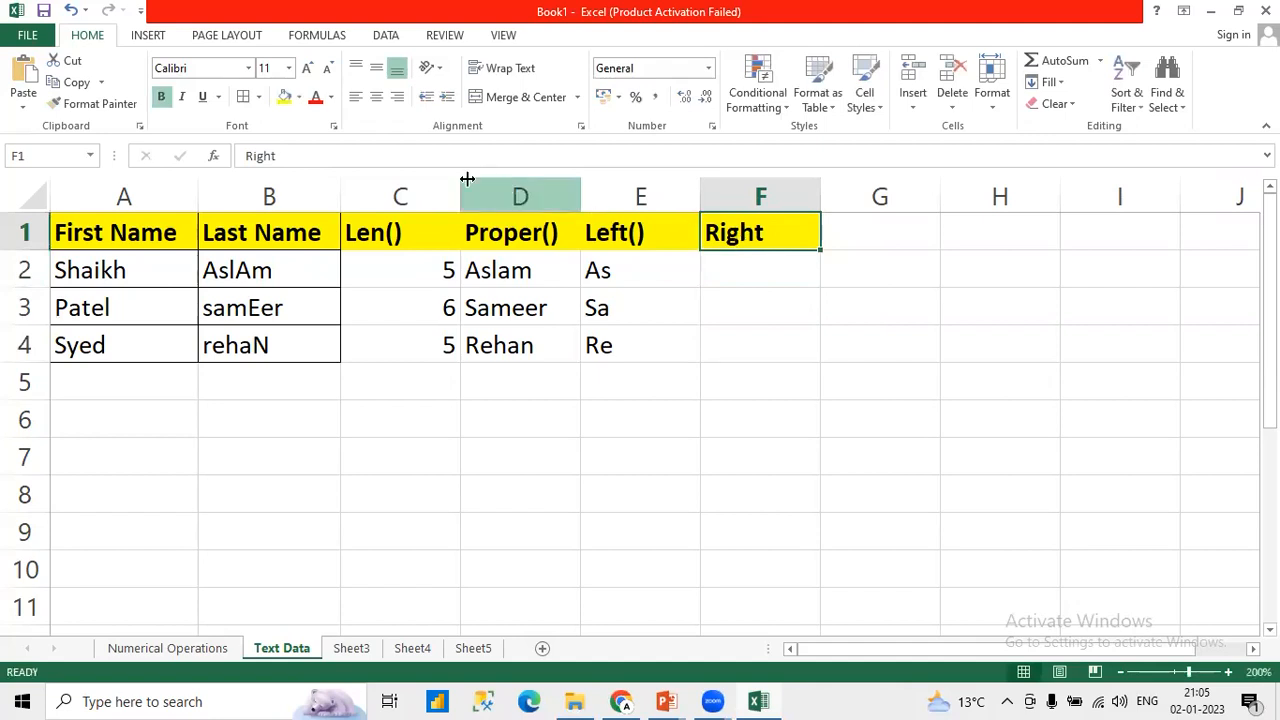
{"action": "left_click", "coordinate": [425, 160]}
{"action": "type", "text": "("}
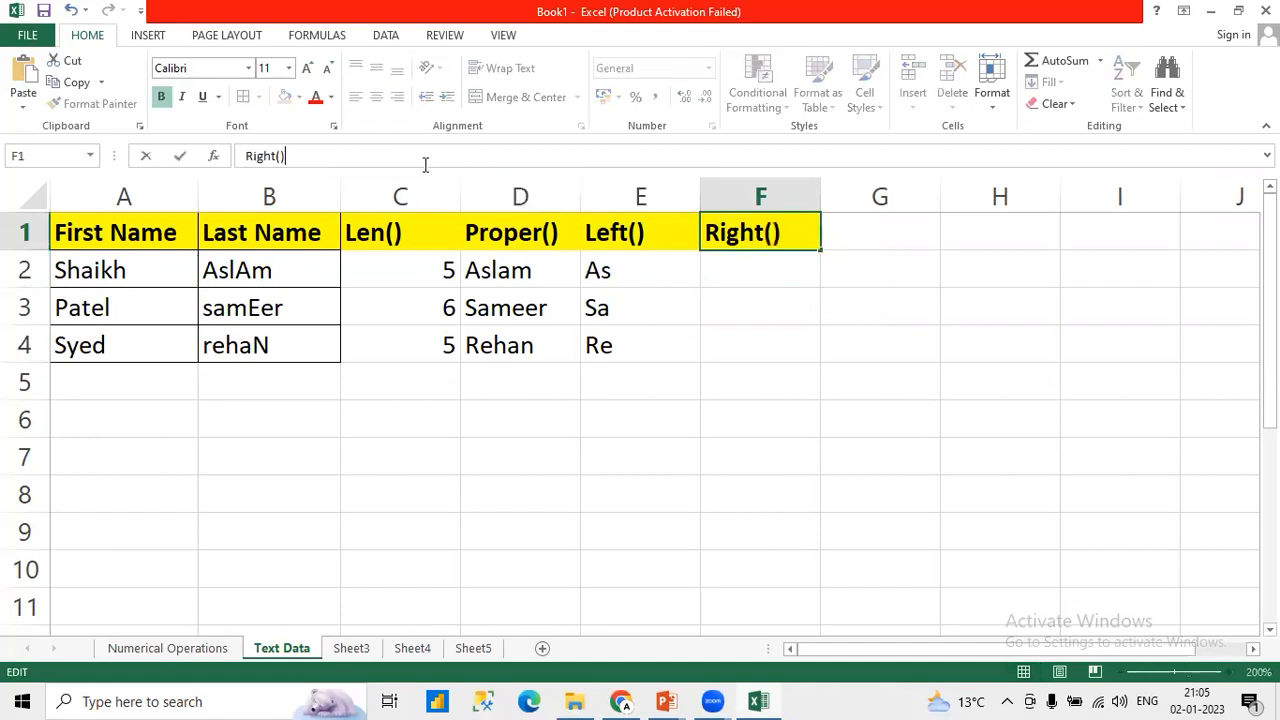
{"action": "key", "text": "Return"}
Step: Enter =RIGHT(D2,3) in F2 to extract the last three characters of the first record's proper-case last name
{"action": "type", "text": "=Rig"}
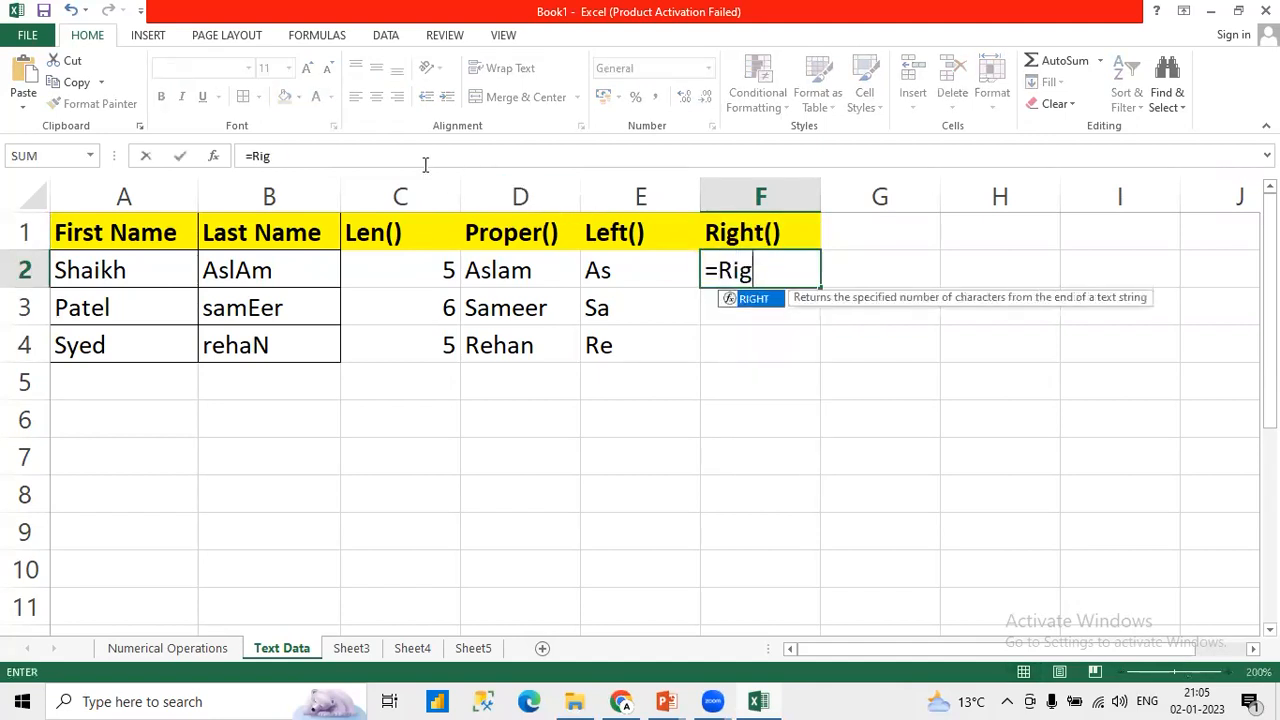
{"action": "type", "text": "h"}
{"action": "key", "text": "Tab"}
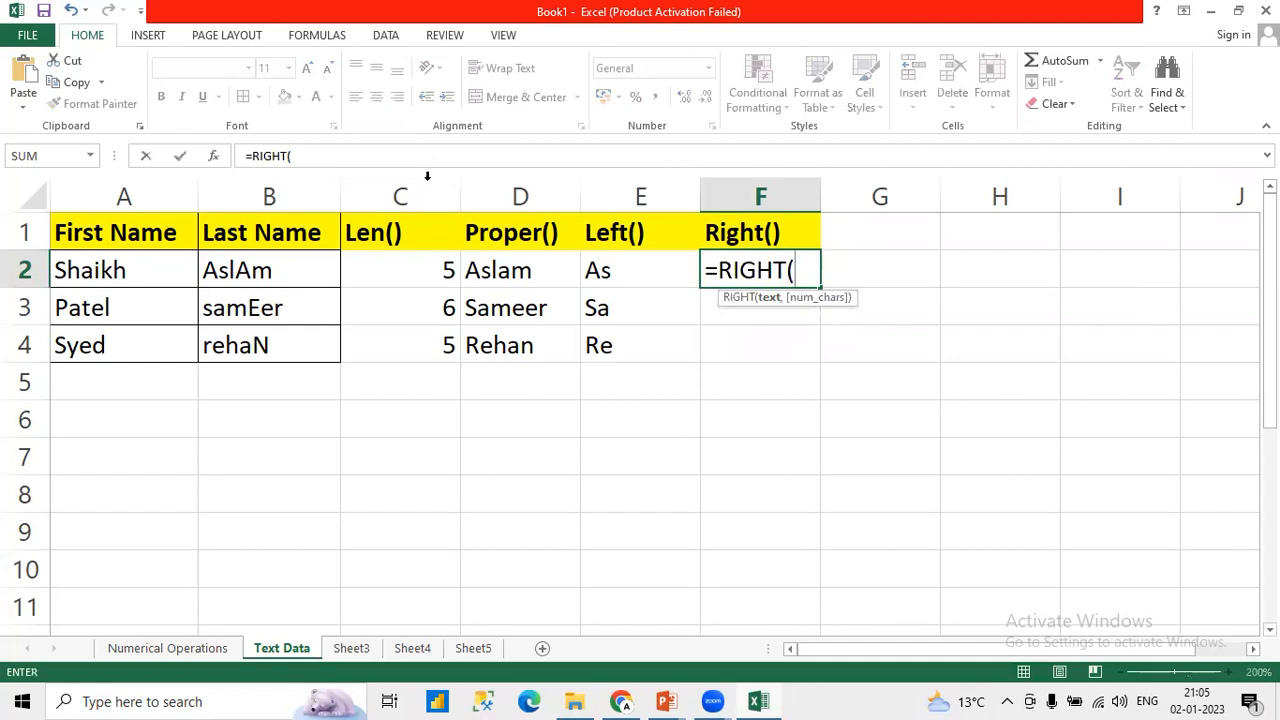
{"action": "left_click", "coordinate": [500, 267]}
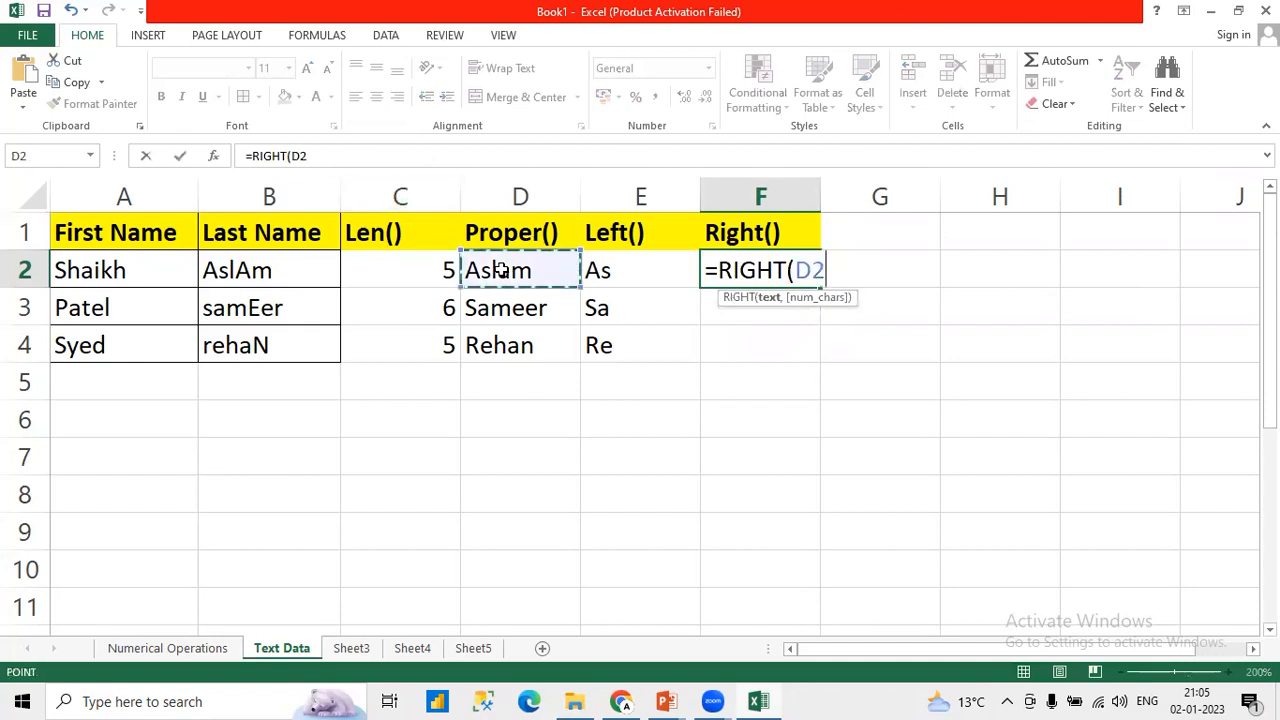
{"action": "left_click", "coordinate": [317, 155]}
{"action": "type", "text": ",3"}
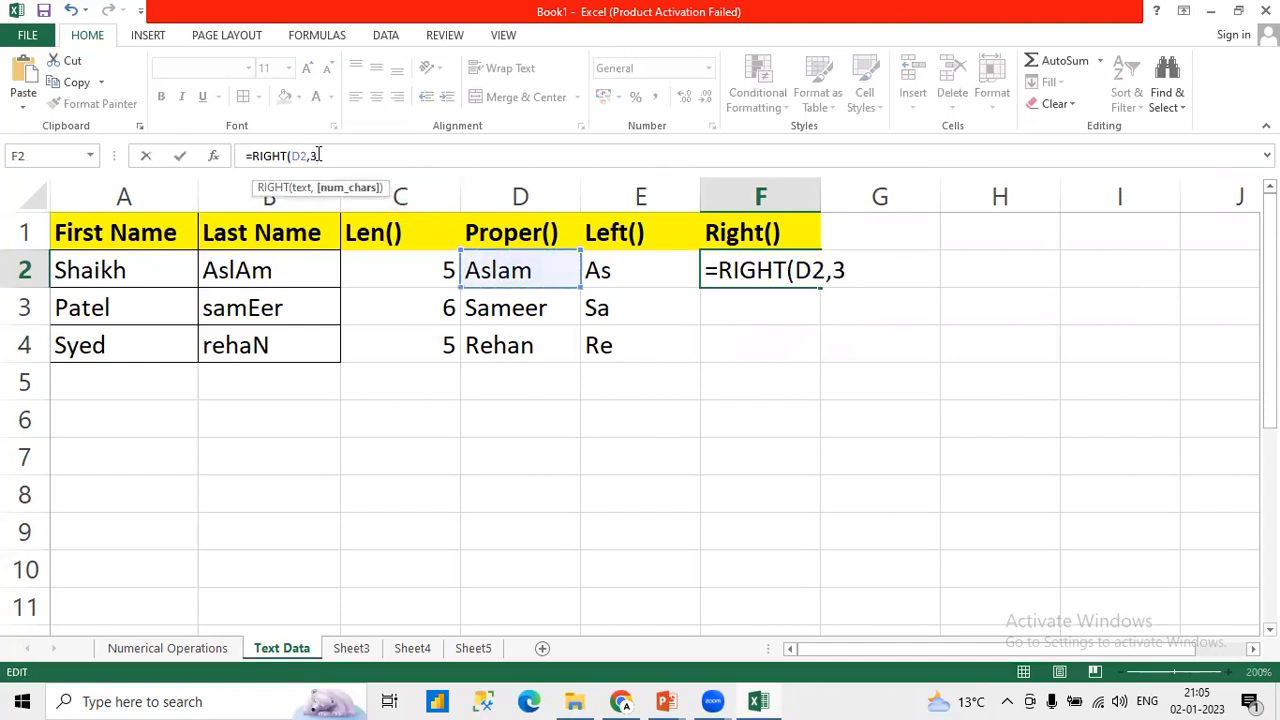
{"action": "type", "text": ")"}
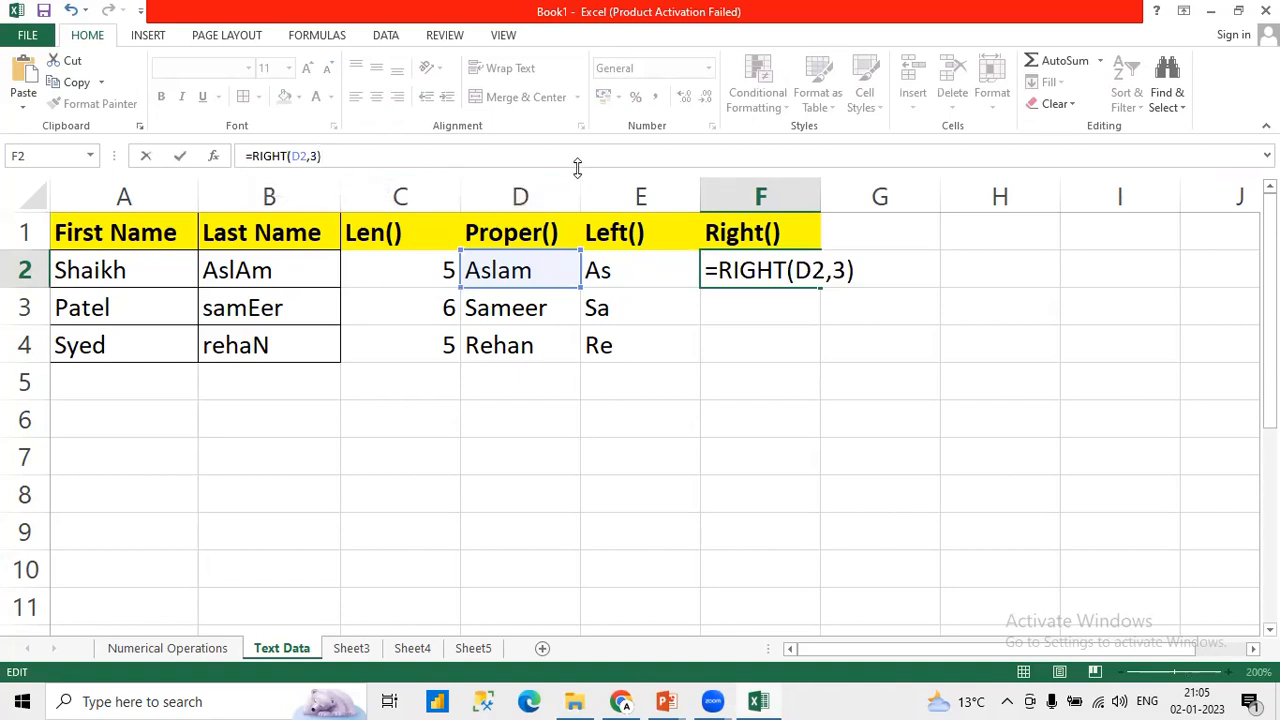
{"action": "key", "text": "Return"}
Step: Fill the RIGHT formula from F2 down to F4 and compare F3 with its source name in D3
{"action": "left_click", "coordinate": [763, 272]}
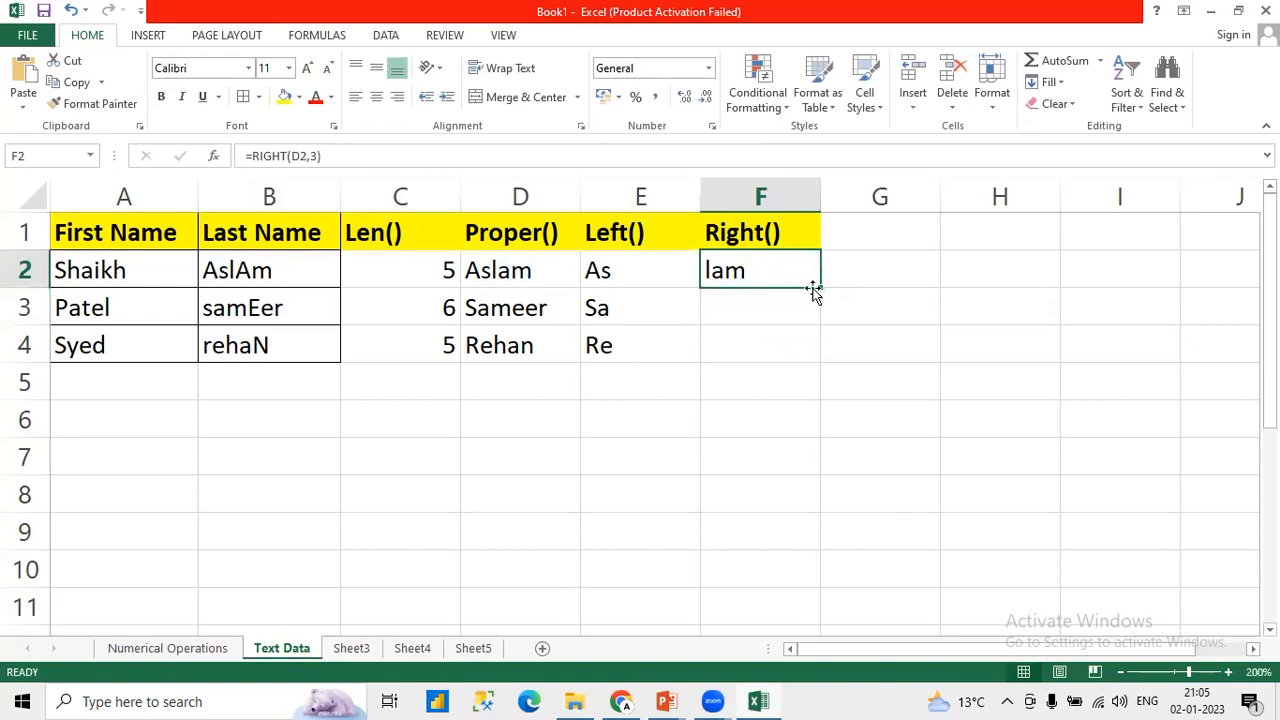
{"action": "left_click_drag", "start_coordinate": [818, 290], "coordinate": [814, 351]}
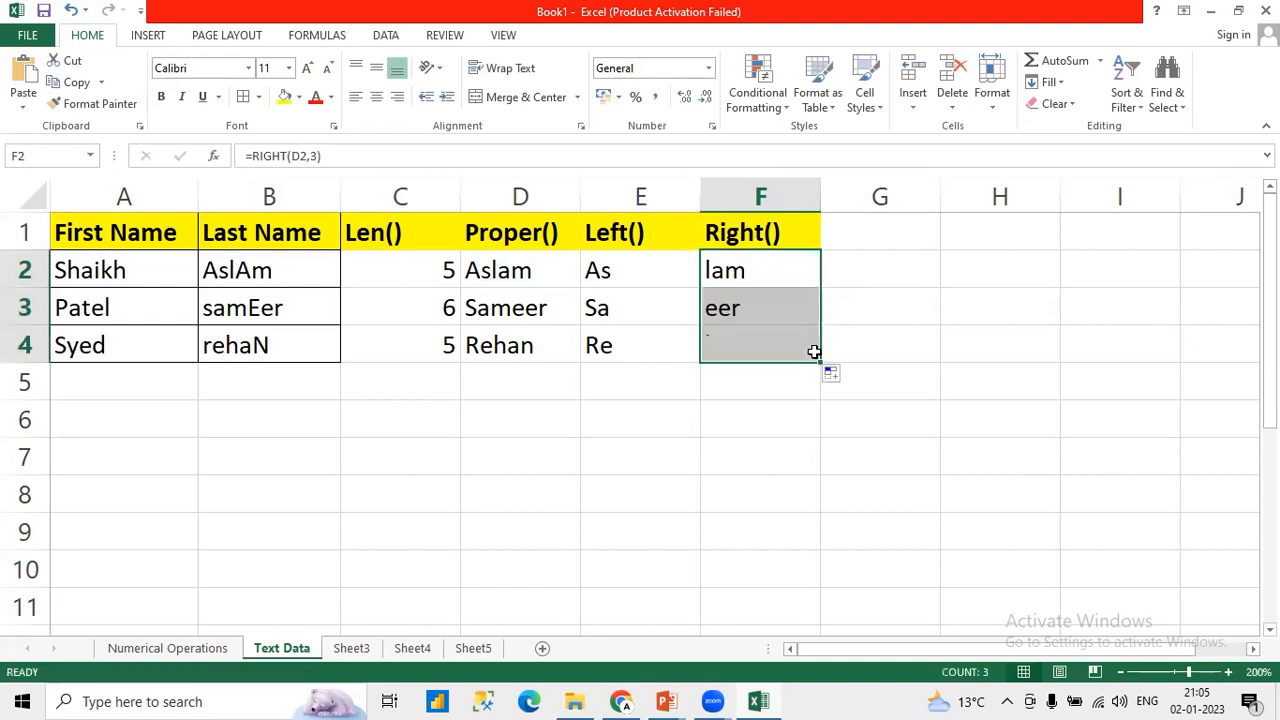
{"action": "left_click", "coordinate": [738, 316]}
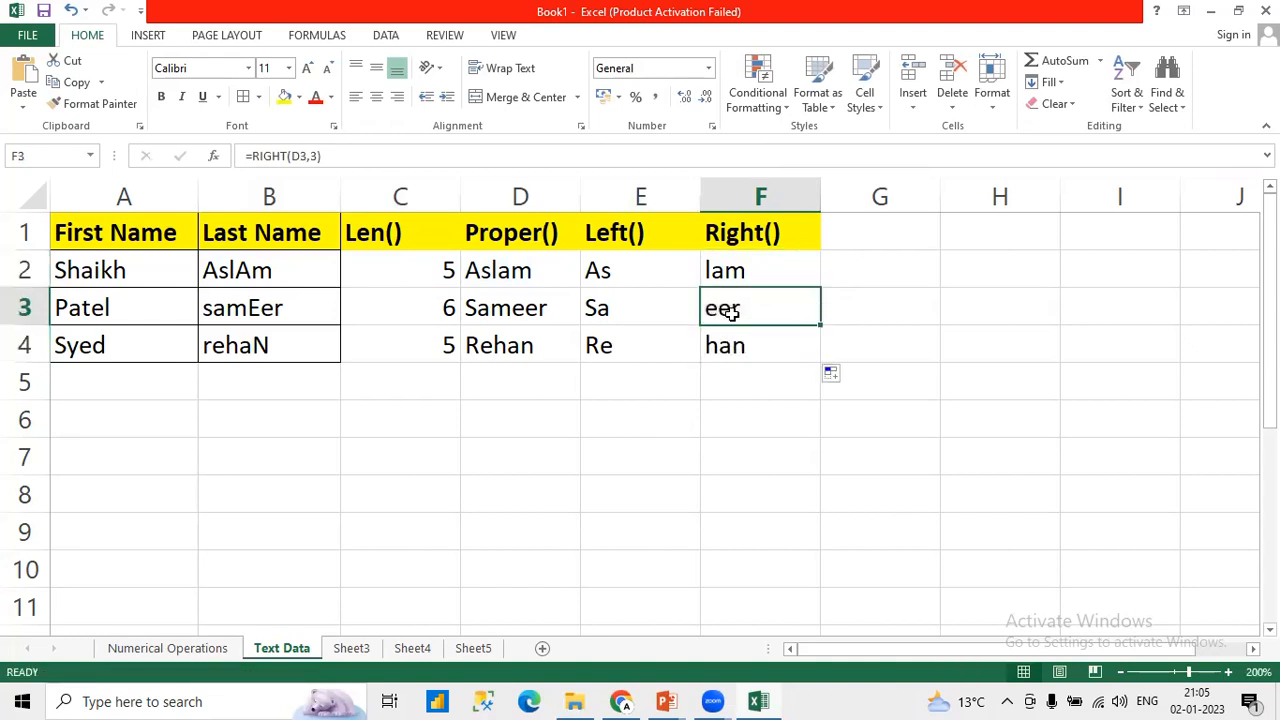
{"action": "double_click", "coordinate": [523, 316]}
{"action": "key", "text": "Escape"}
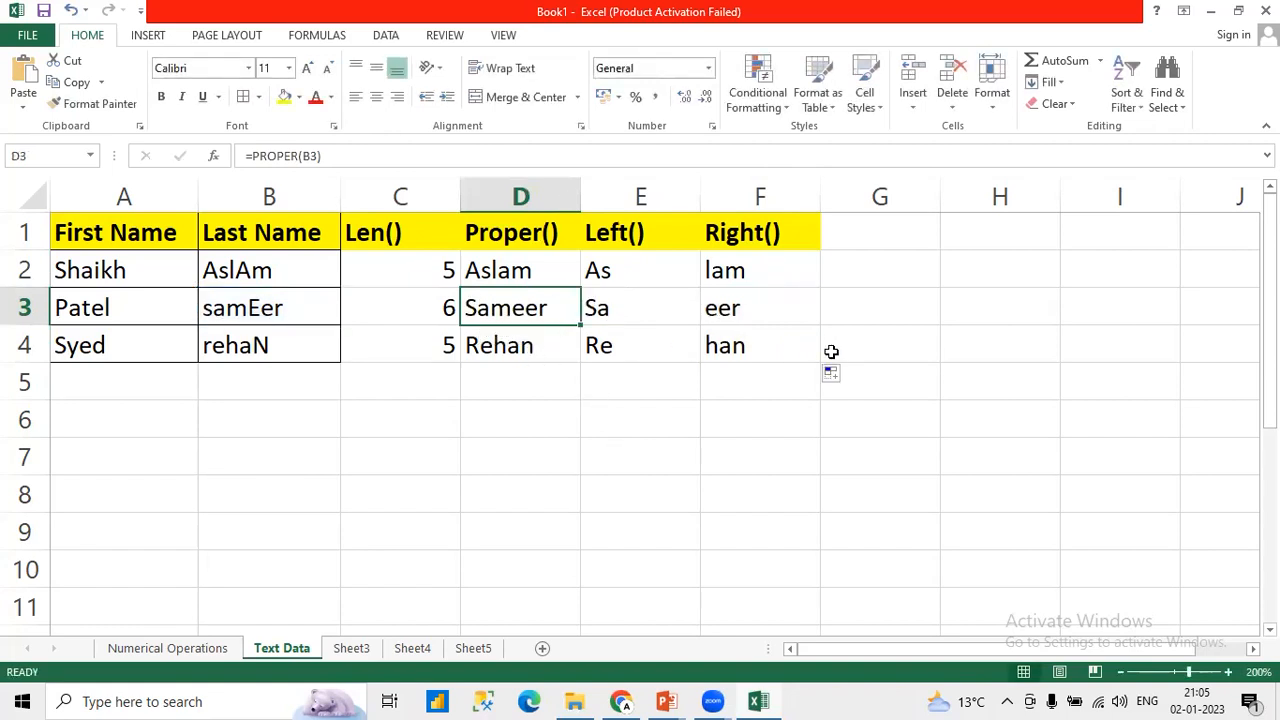
Step: Add the header Upper() in G1
{"action": "left_click", "coordinate": [858, 222]}
{"action": "type", "text": "U"}
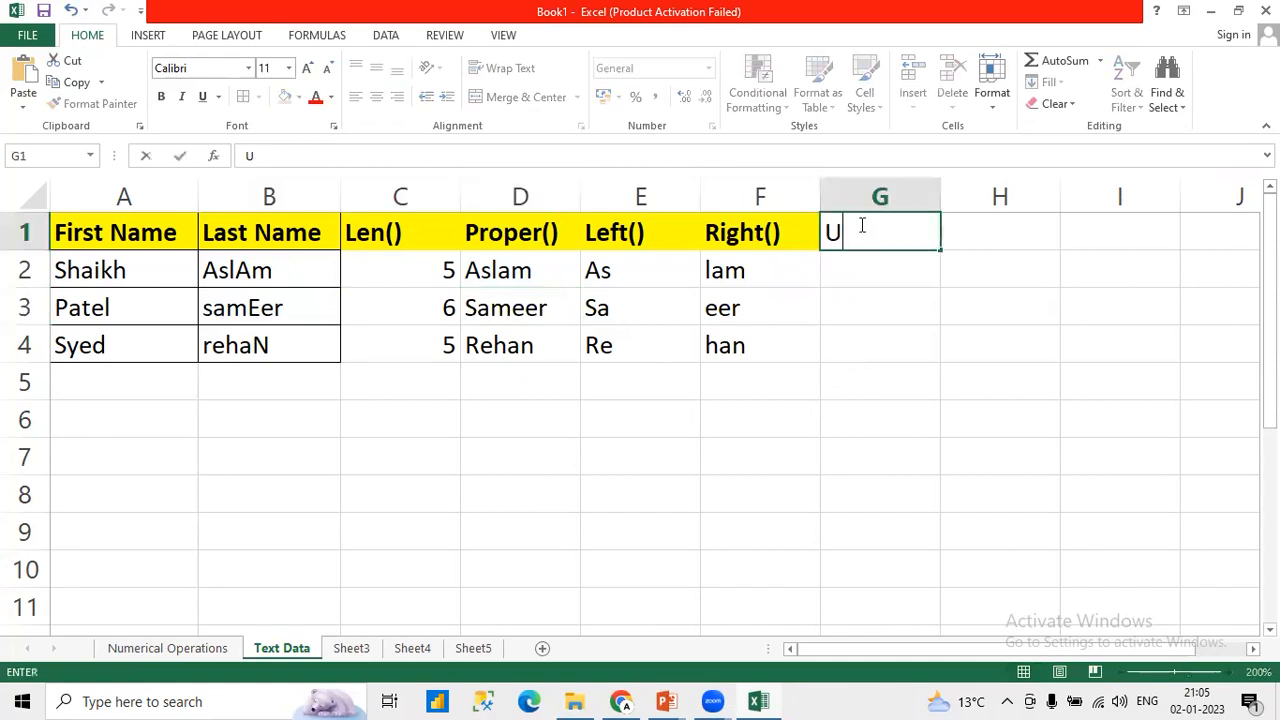
{"action": "type", "text": "pper()"}
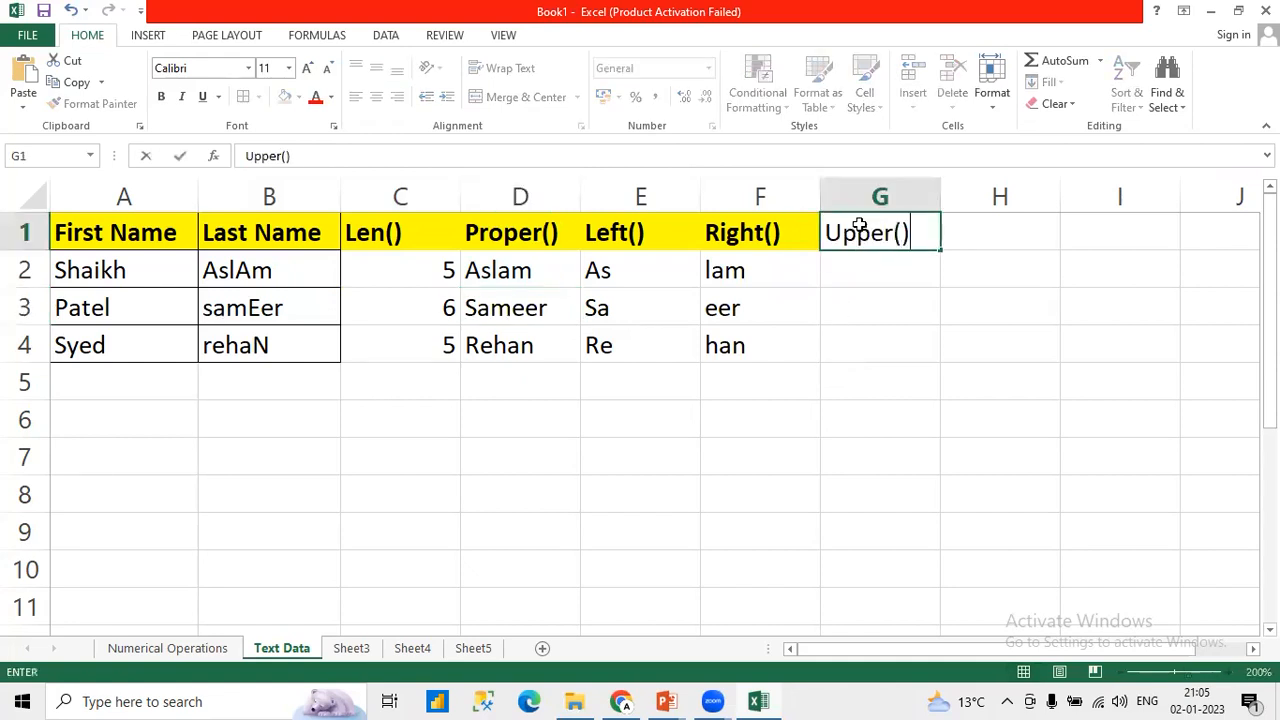
{"action": "key", "text": "Return"}
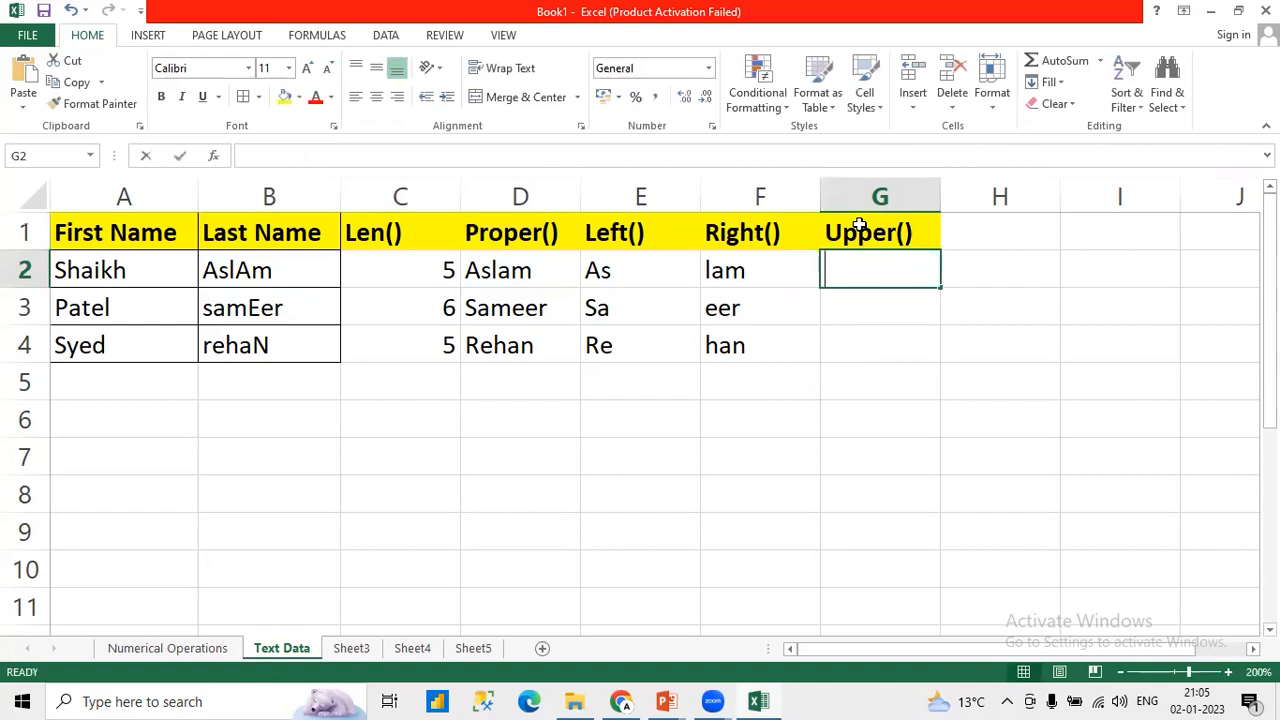
Step: Enter =UPPER(D2) in G2 to convert the last name to uppercase and fill the formula down to G4
{"action": "type", "text": "=Upper"}
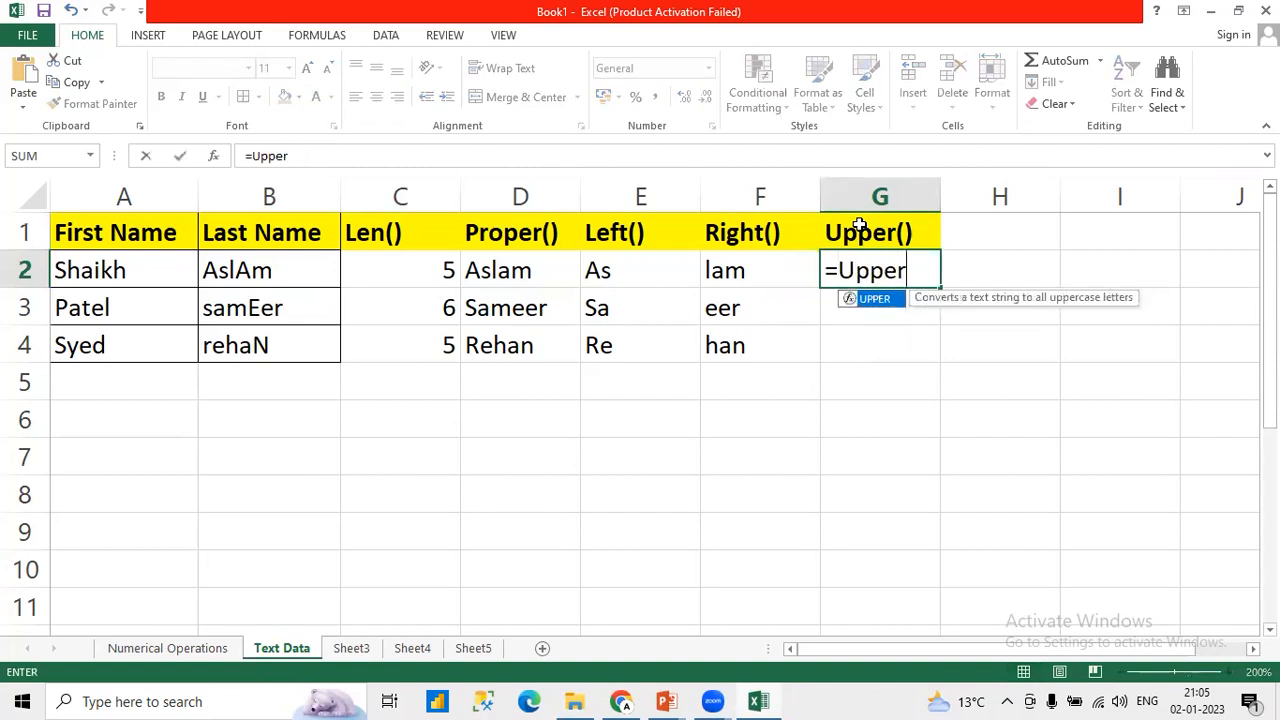
{"action": "type", "text": "("}
{"action": "left_click", "coordinate": [527, 271]}
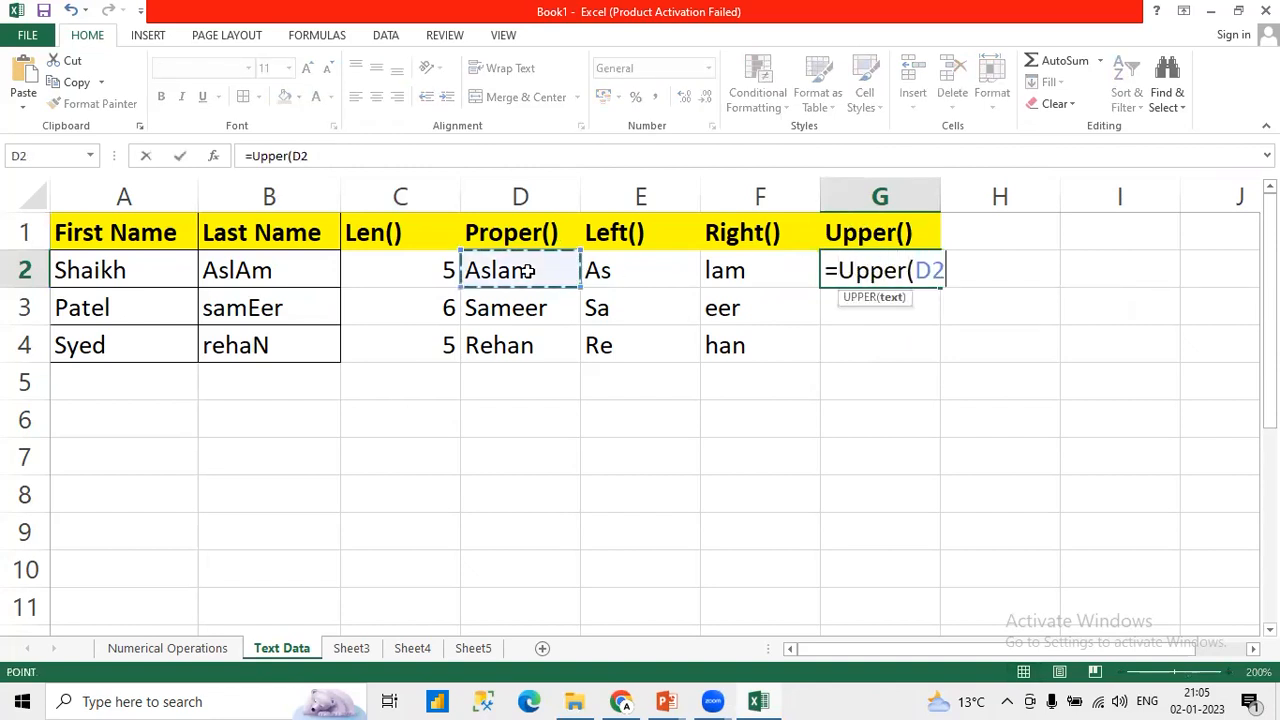
{"action": "type", "text": ")"}
{"action": "key", "text": "Return"}
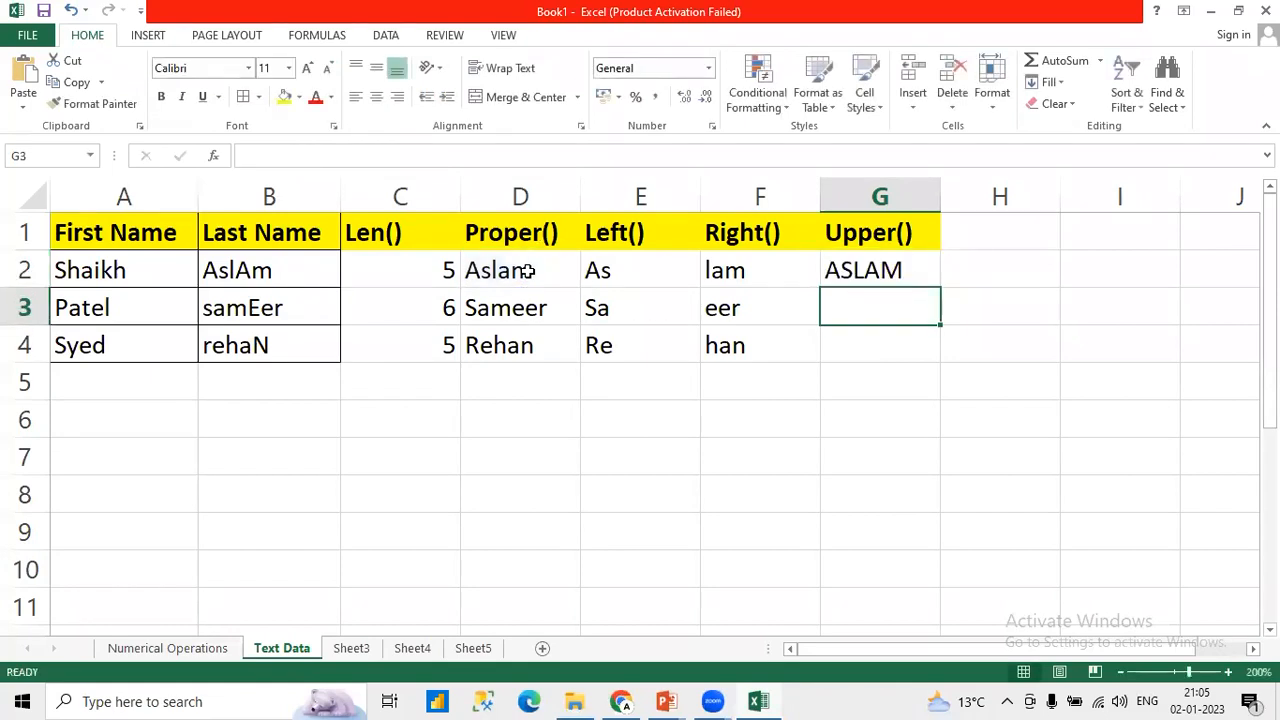
{"action": "left_click", "coordinate": [895, 271]}
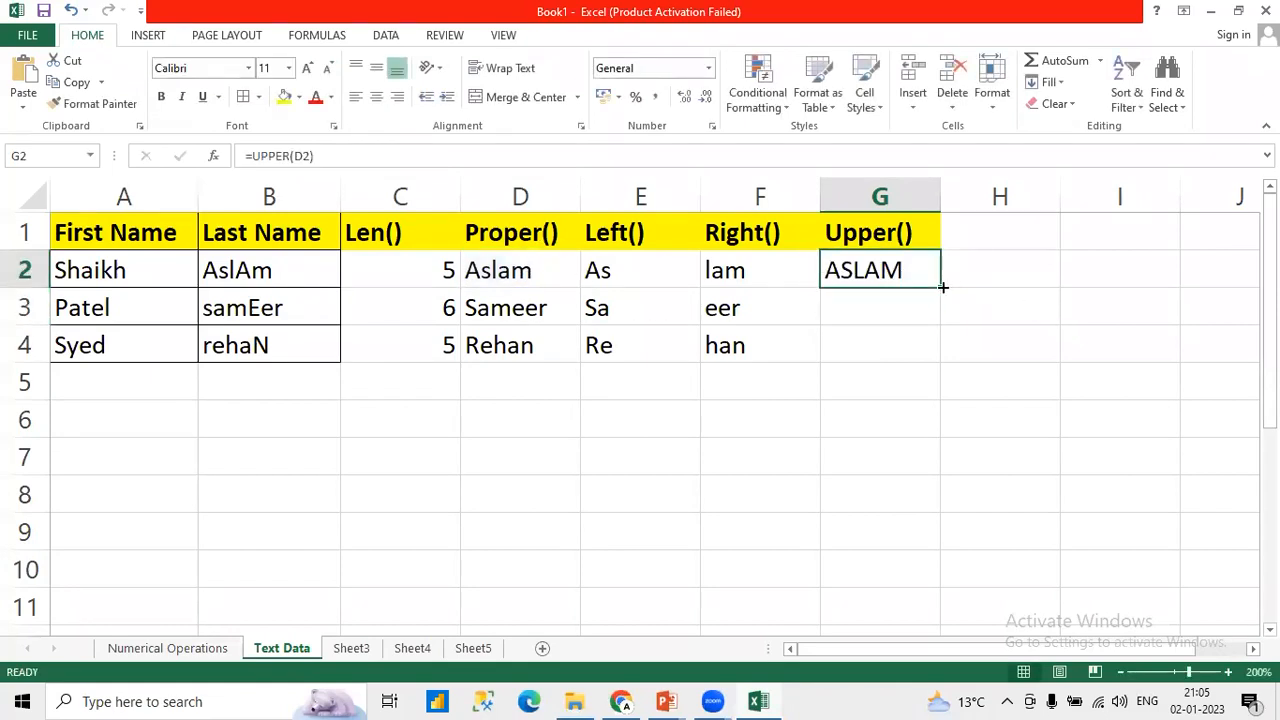
{"action": "left_click_drag", "start_coordinate": [942, 287], "coordinate": [943, 371]}
Step: Add the header Lower() in H1
{"action": "left_click", "coordinate": [977, 221]}
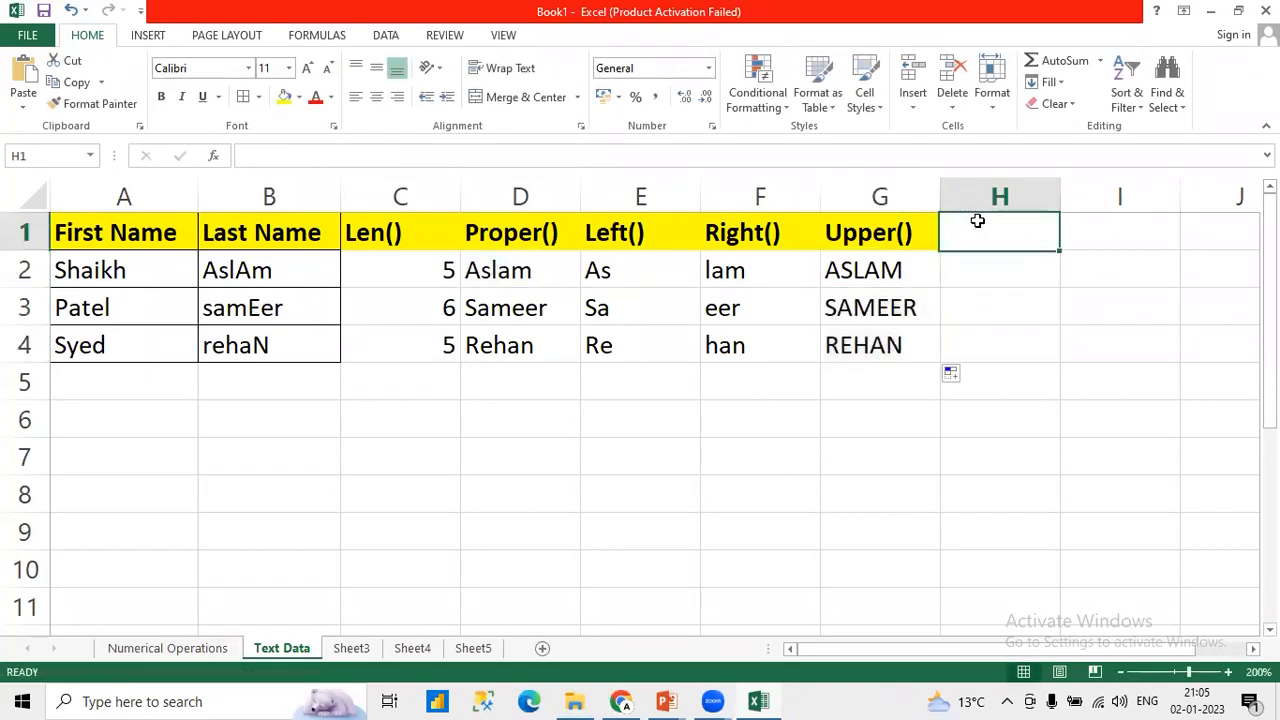
{"action": "type", "text": "="}
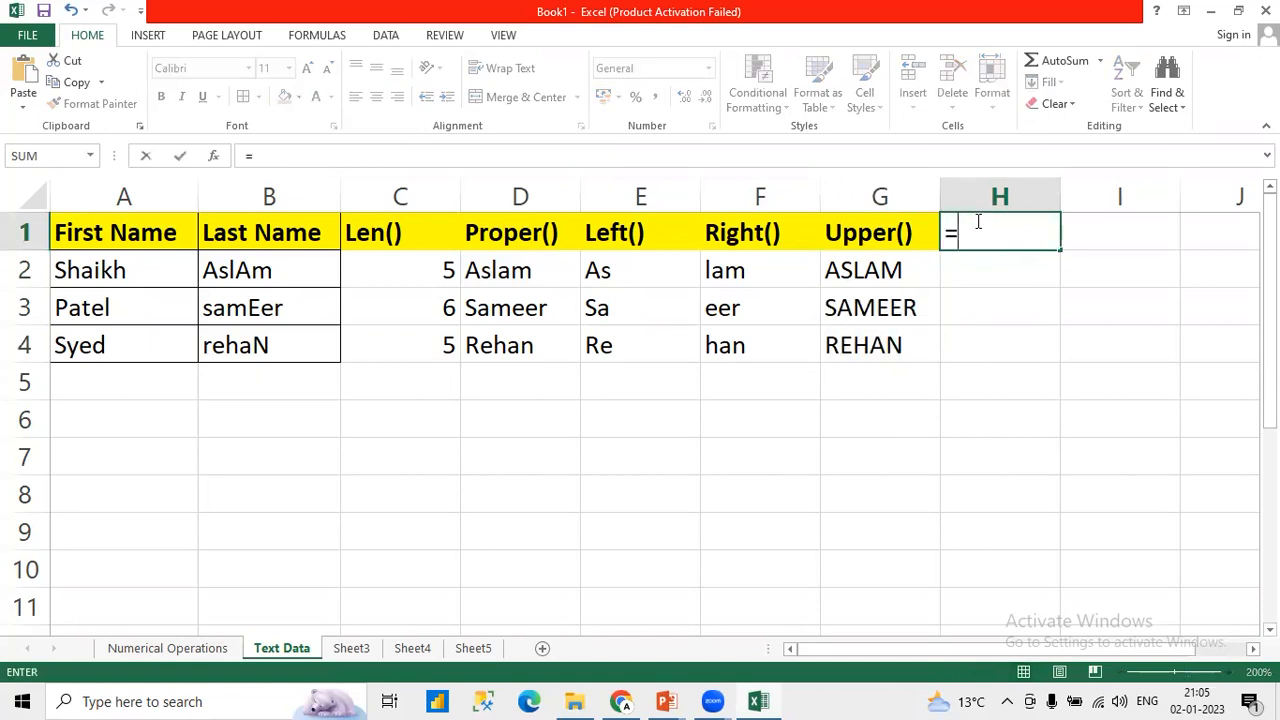
{"action": "key", "text": "BackSpace"}
{"action": "type", "text": "Lowe"}
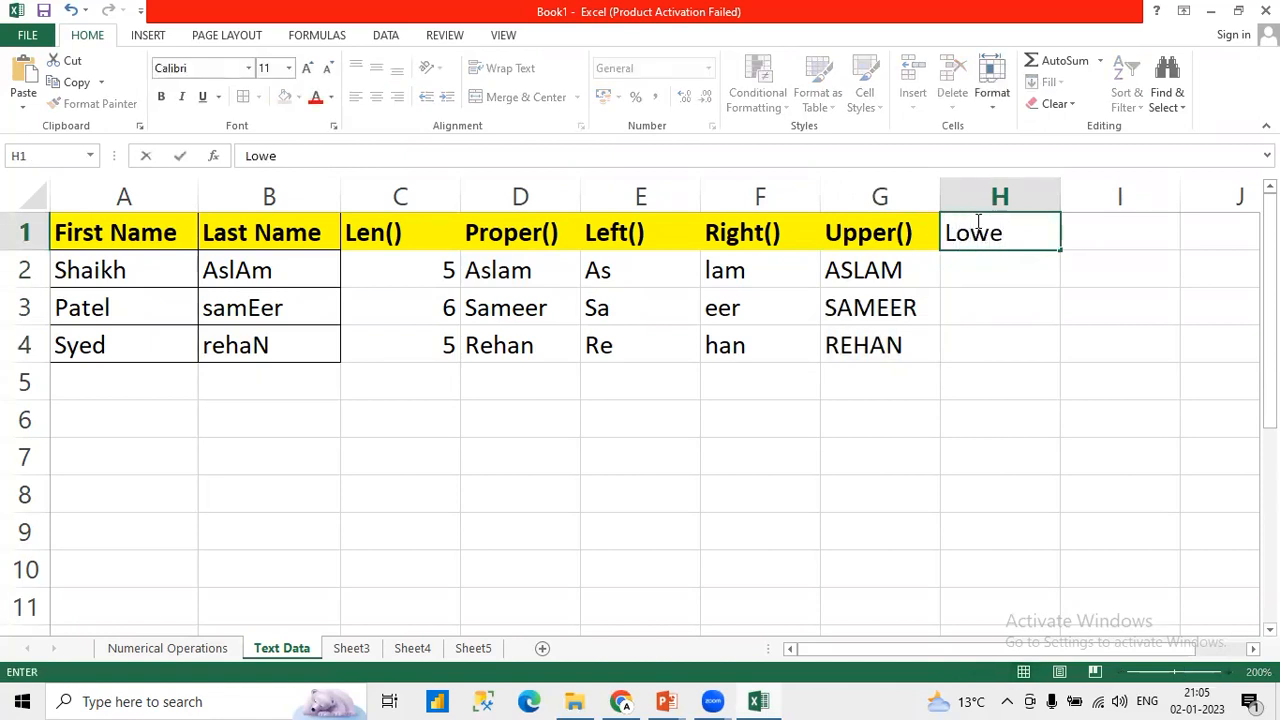
{"action": "type", "text": "()"}
{"action": "key", "text": "BackSpace"}
{"action": "key", "text": "BackSpace"}
{"action": "type", "text": "r()"}
{"action": "key", "text": "Return"}
Step: Enter =LOWER(D2) in H2 to convert the last name to lowercase and fill the formula down to H4
{"action": "type", "text": "="}
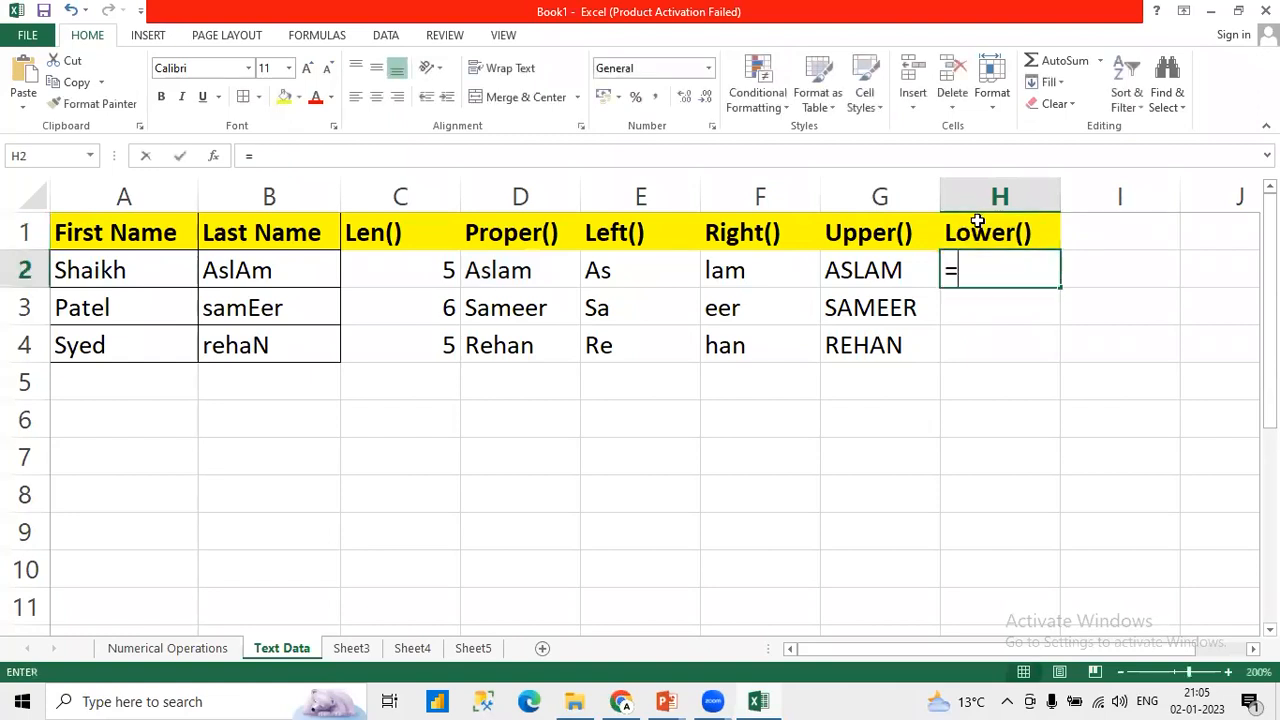
{"action": "type", "text": "Low"}
{"action": "key", "text": "Tab"}
{"action": "key", "text": "Left"}
{"action": "key", "text": "Left"}
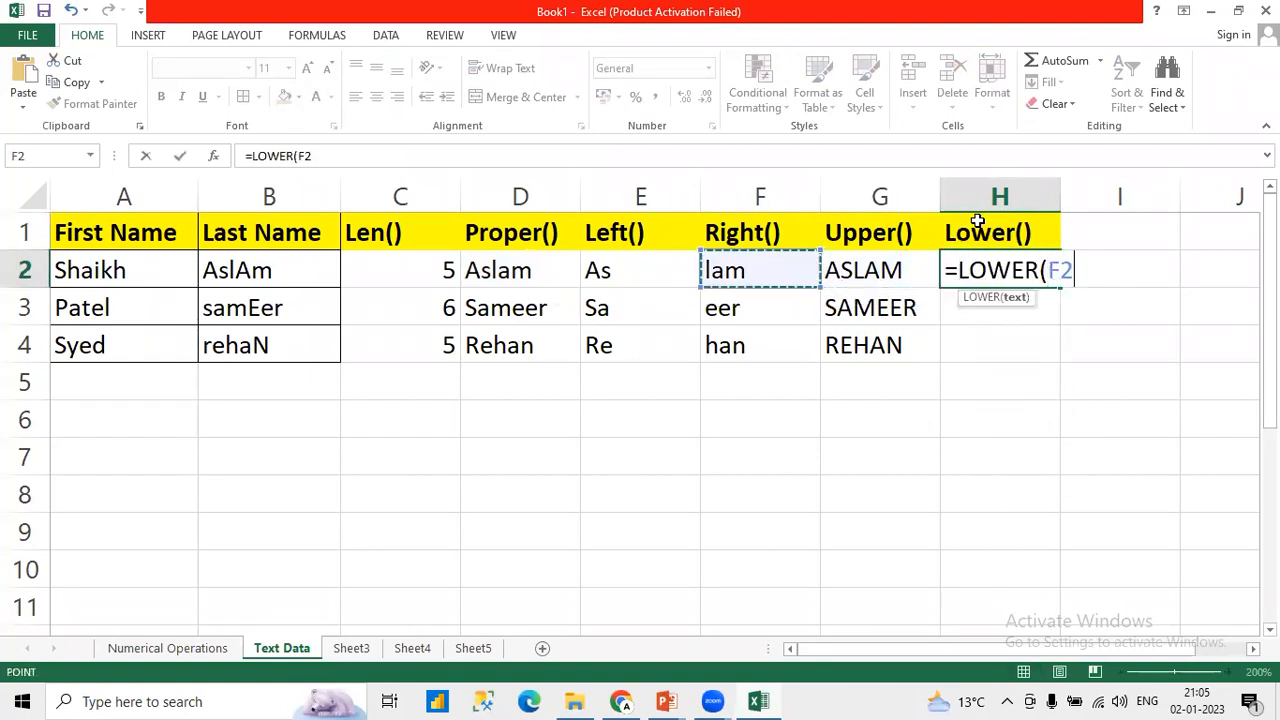
{"action": "key", "text": "Left"}
{"action": "key", "text": "Left"}
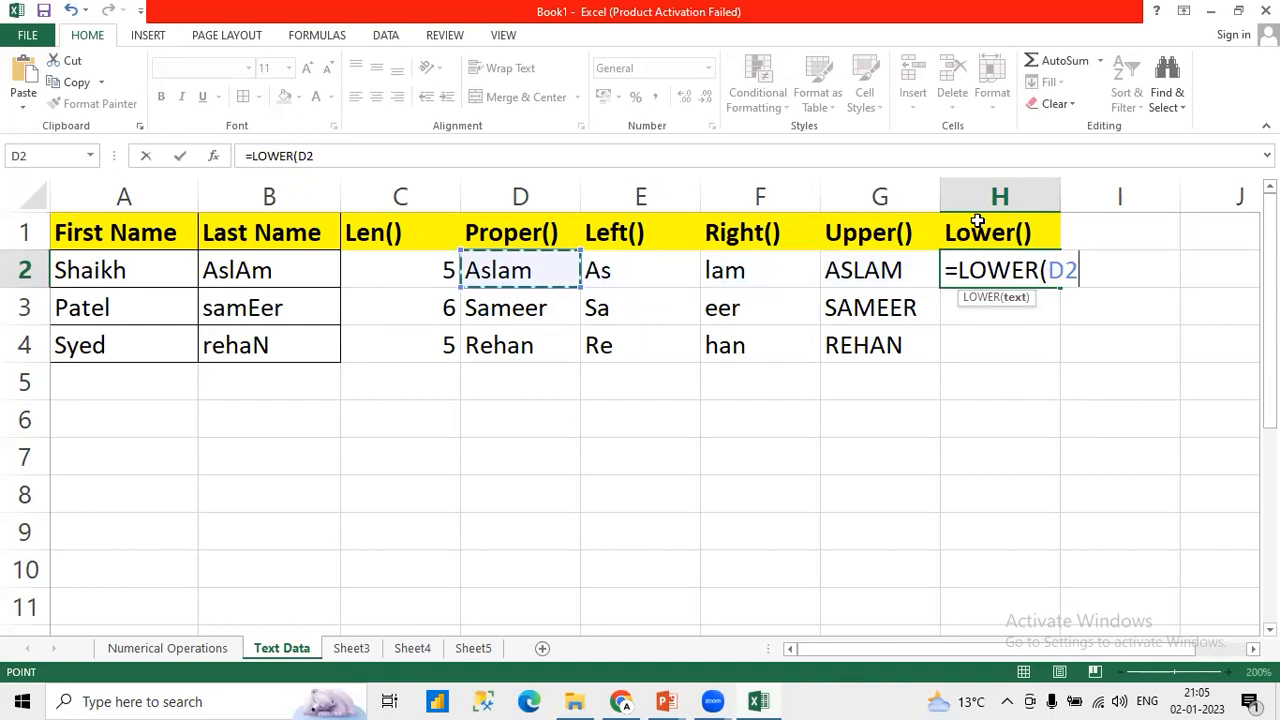
{"action": "key", "text": "Return"}
{"action": "left_click", "coordinate": [1028, 274]}
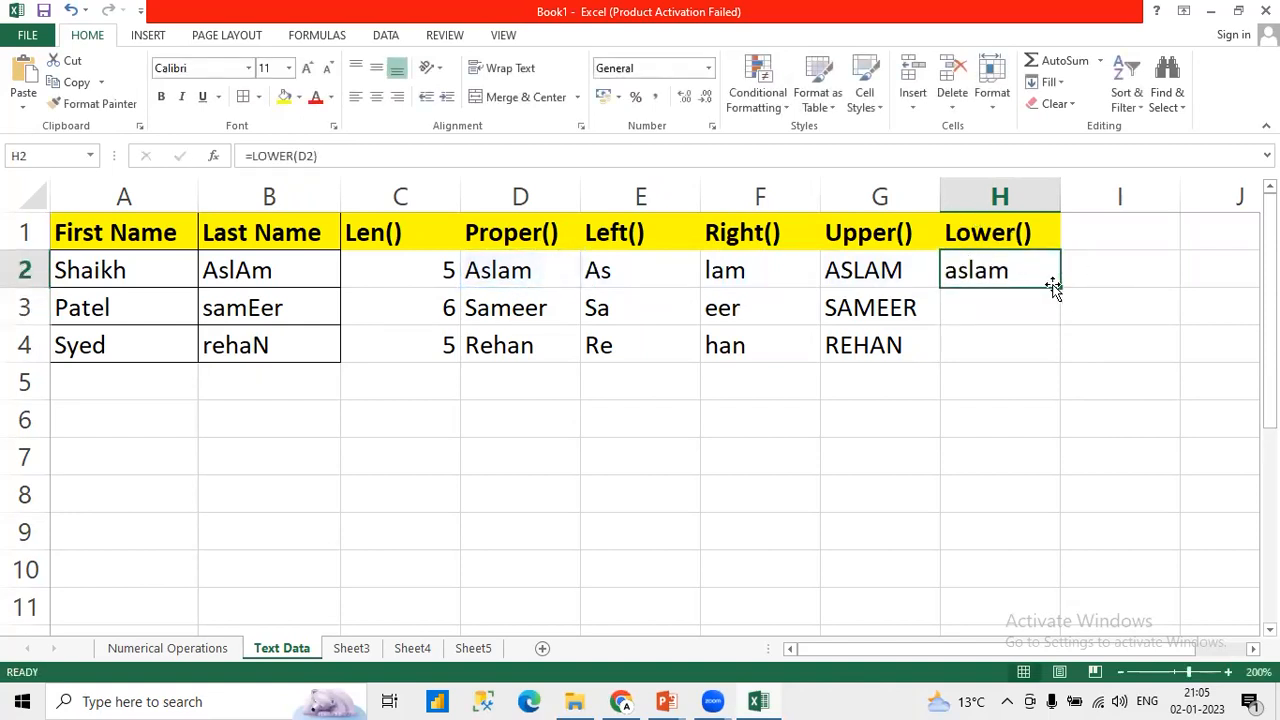
{"action": "left_click_drag", "start_coordinate": [1058, 288], "coordinate": [1042, 356]}
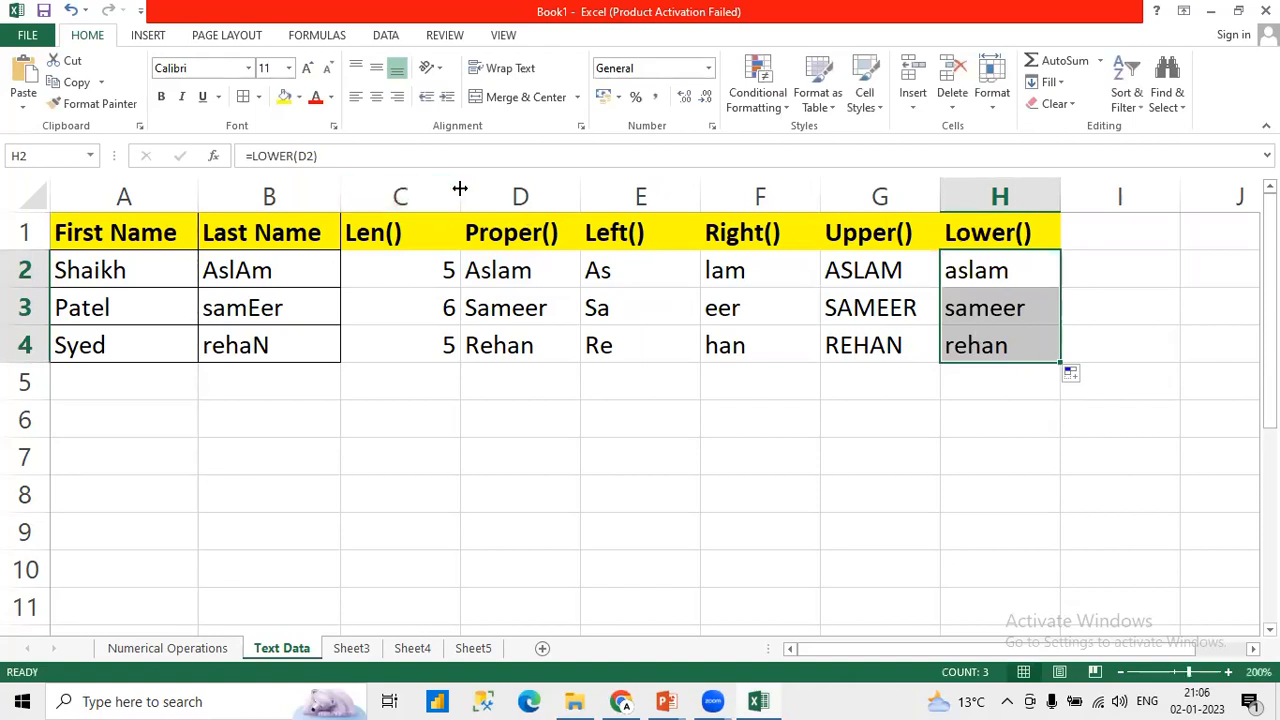
Step: Narrow columns C, E, F, G and H to fit their headers and contents more closely
{"action": "left_click_drag", "start_coordinate": [460, 189], "coordinate": [427, 192]}
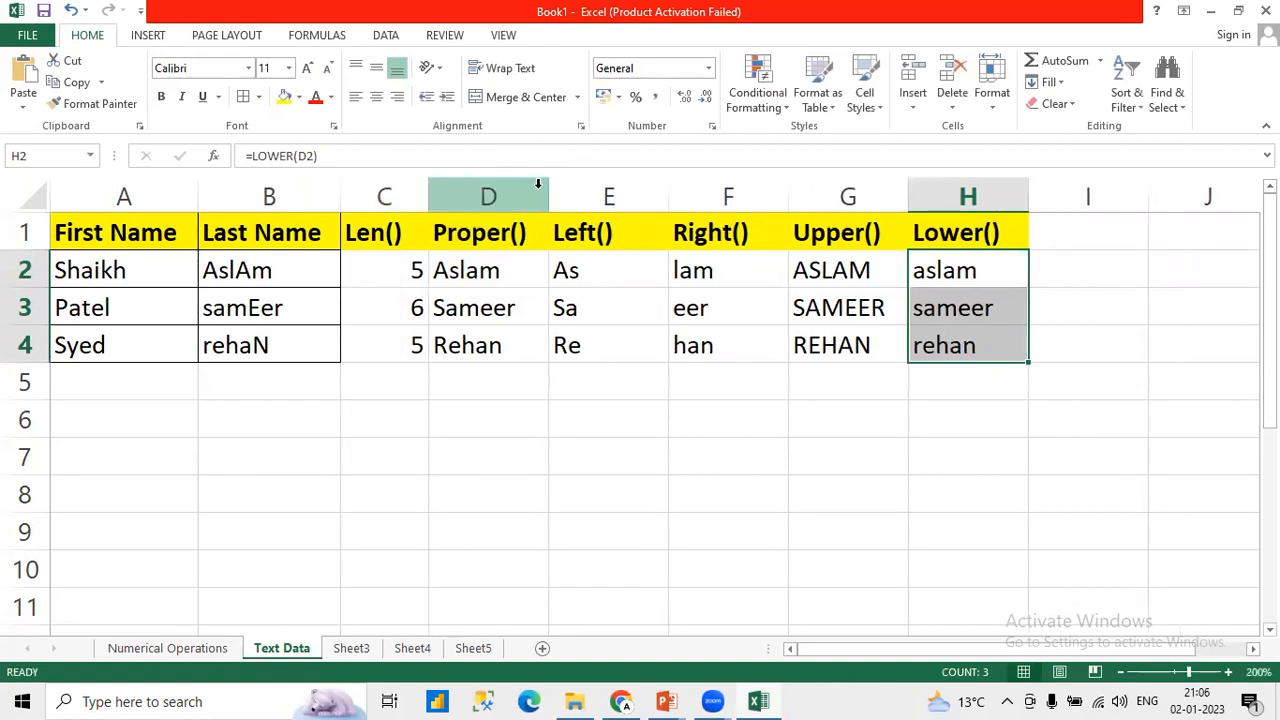
{"action": "left_click_drag", "start_coordinate": [668, 191], "coordinate": [641, 197]}
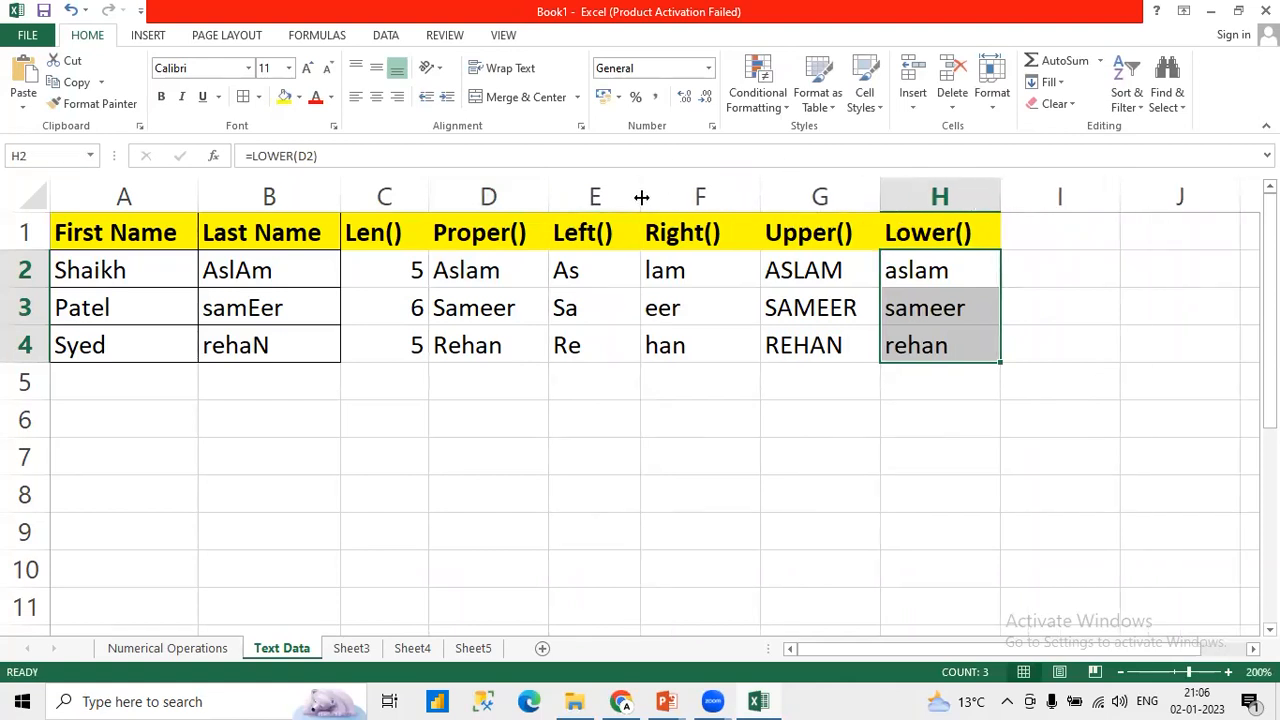
{"action": "left_click_drag", "start_coordinate": [760, 197], "coordinate": [741, 197]}
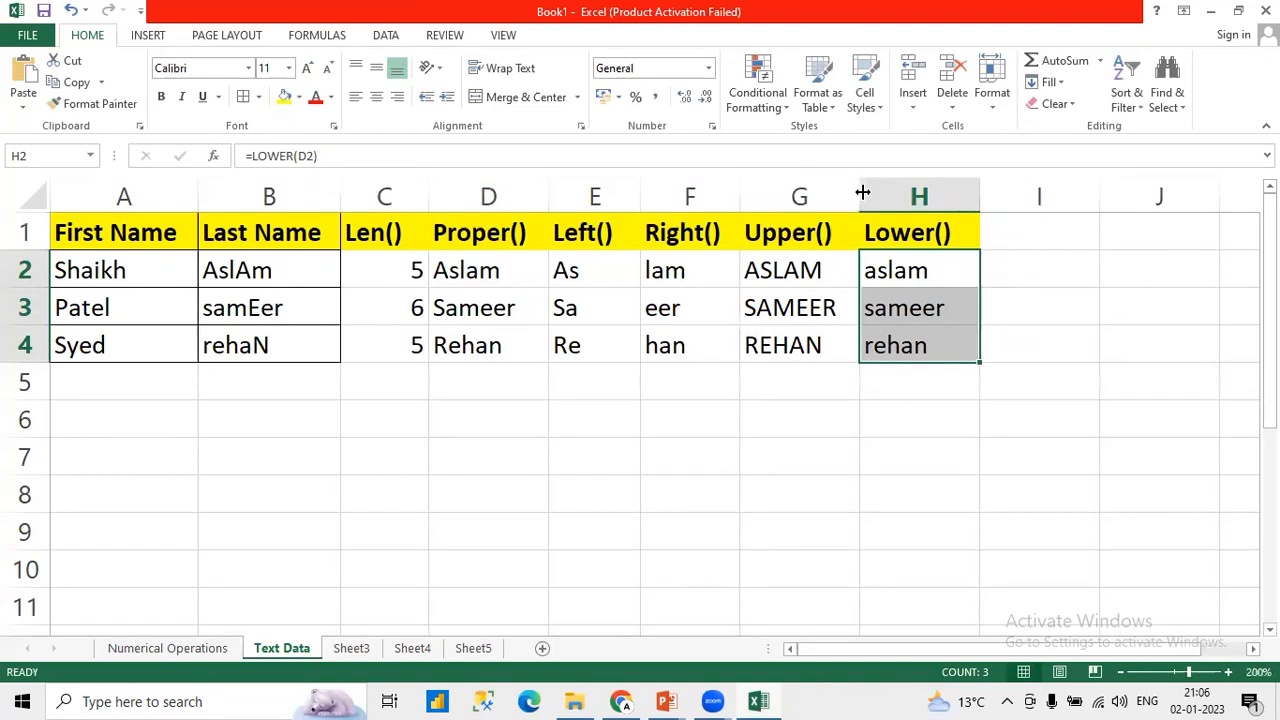
{"action": "left_click_drag", "start_coordinate": [862, 193], "coordinate": [847, 197]}
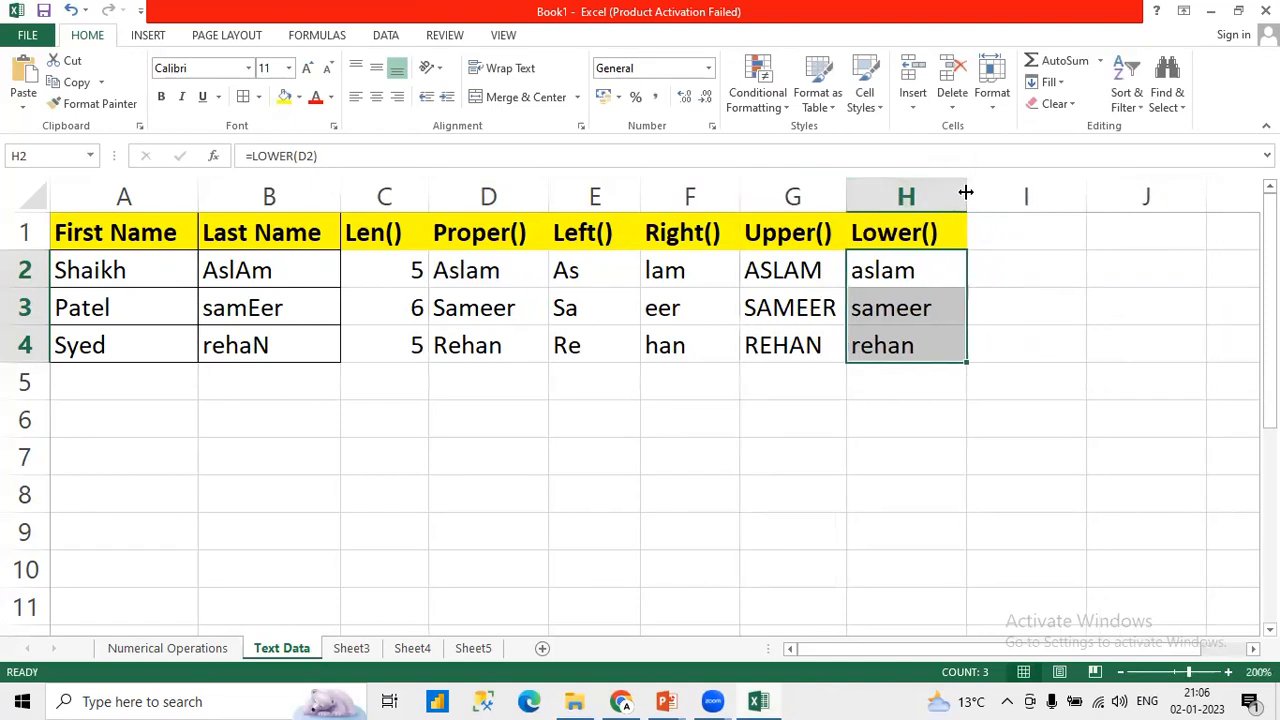
{"action": "left_click_drag", "start_coordinate": [966, 192], "coordinate": [953, 192]}
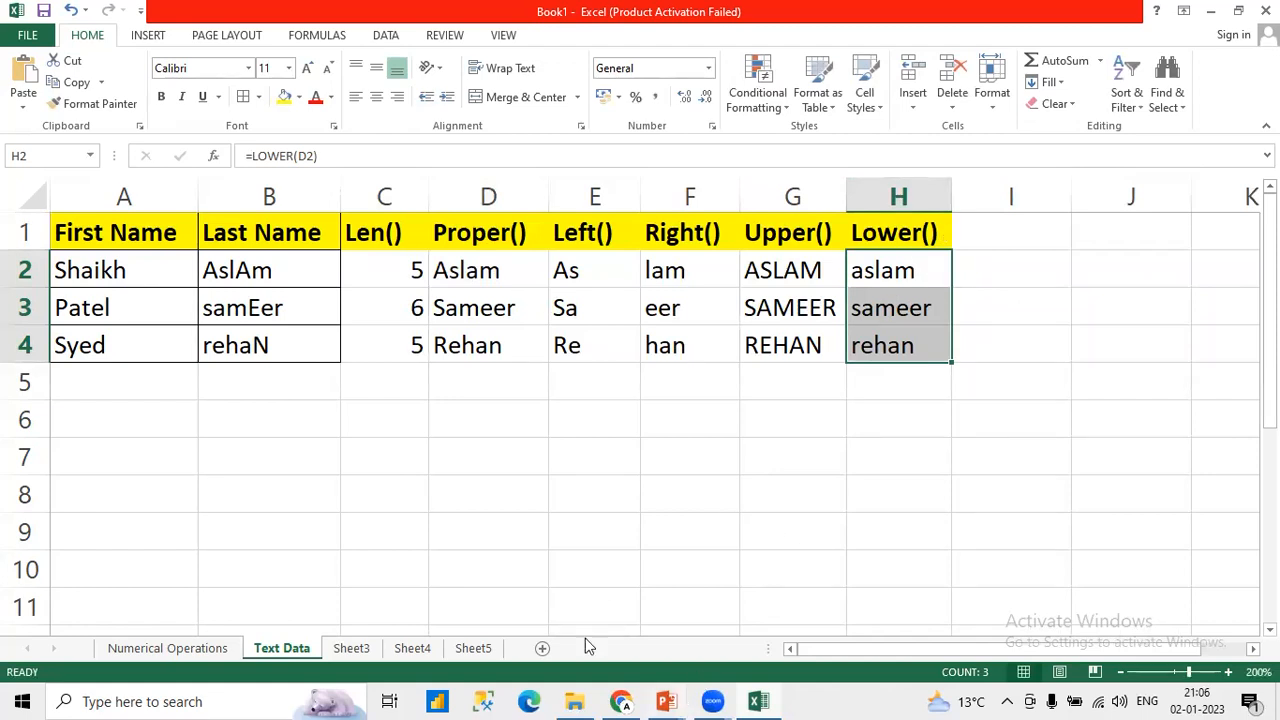
Step: Check the list of text functions in the PowerPoint presentation on text data operations, and return to the Excel workbook
{"action": "left_click", "coordinate": [666, 701]}
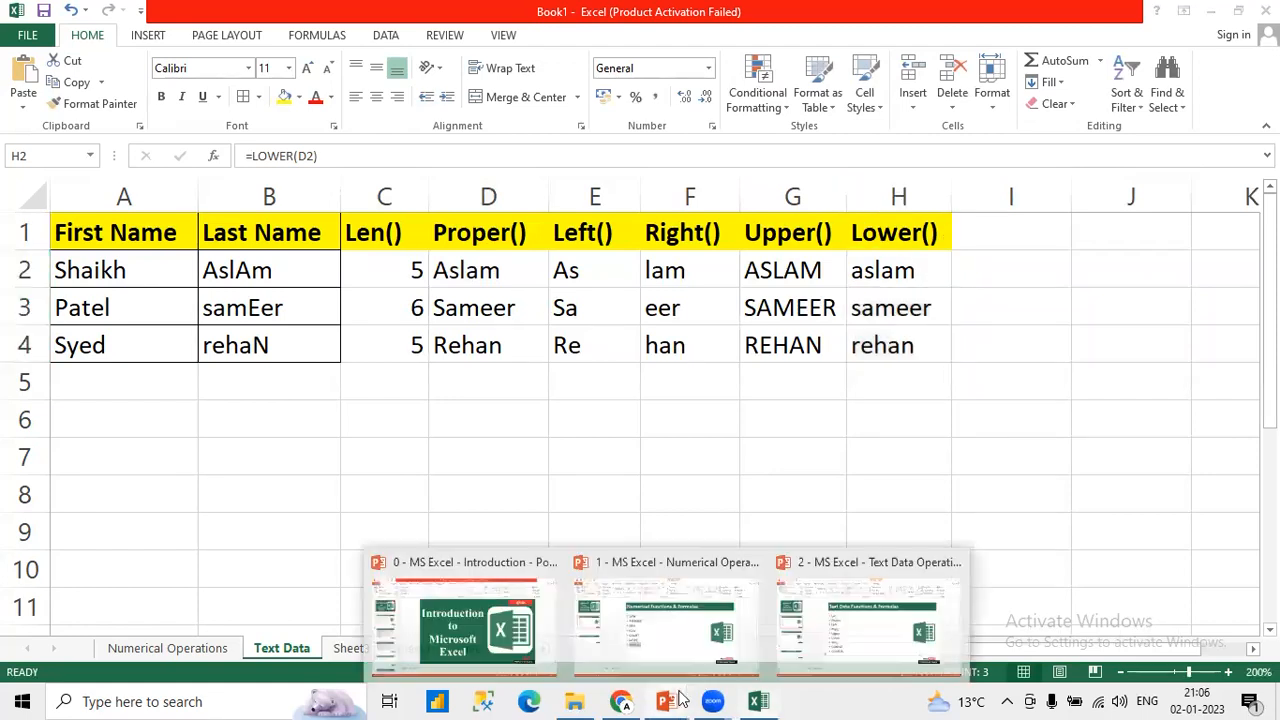
{"action": "left_click", "coordinate": [817, 624]}
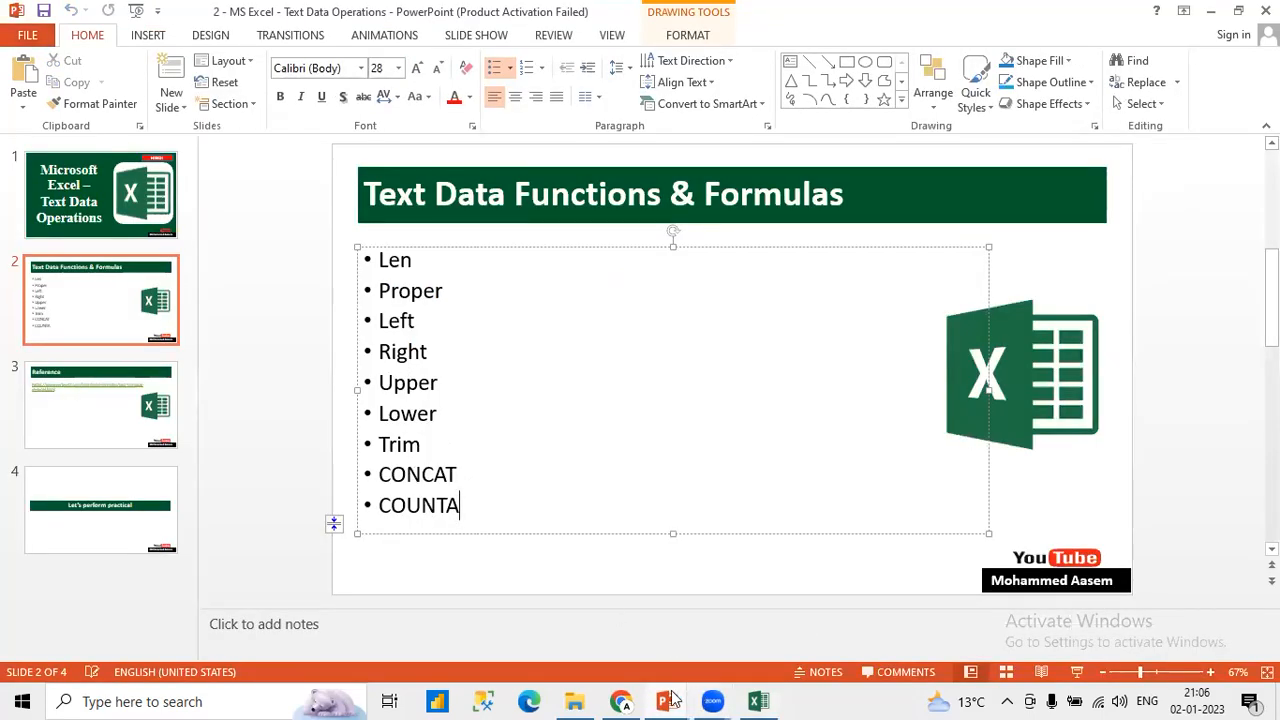
{"action": "left_click", "coordinate": [758, 701]}
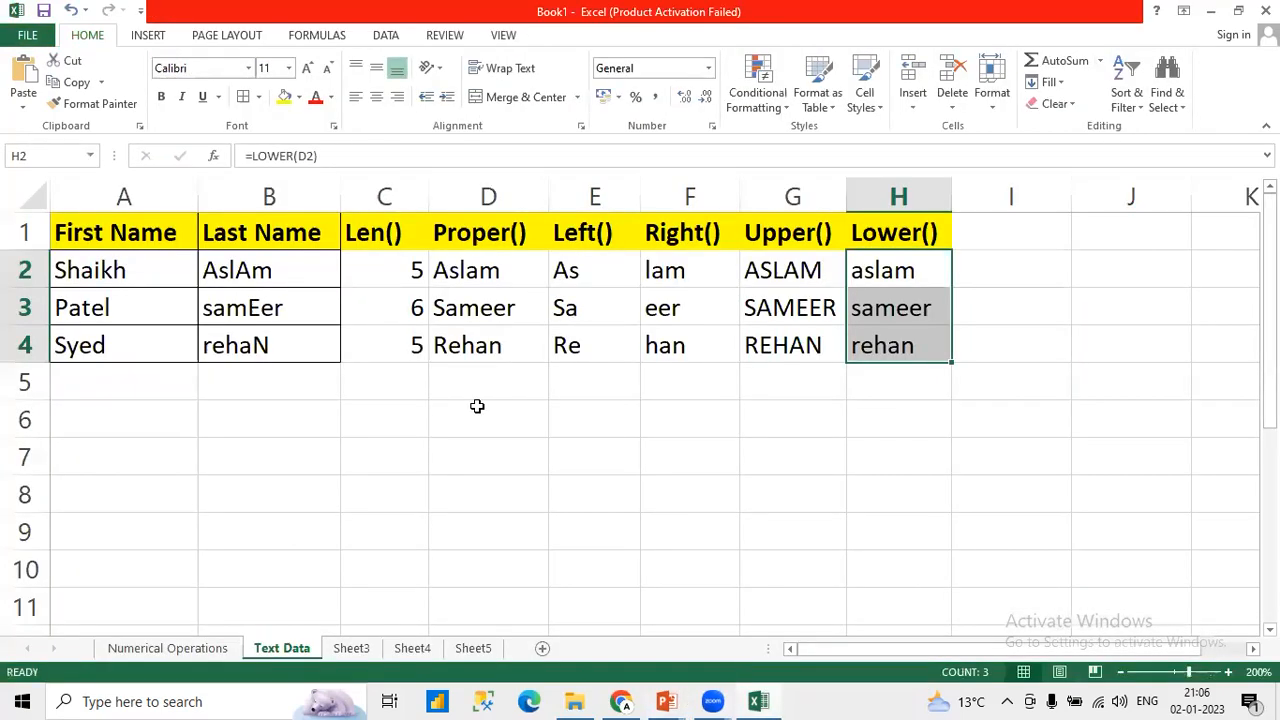
{"action": "left_click", "coordinate": [181, 436]}
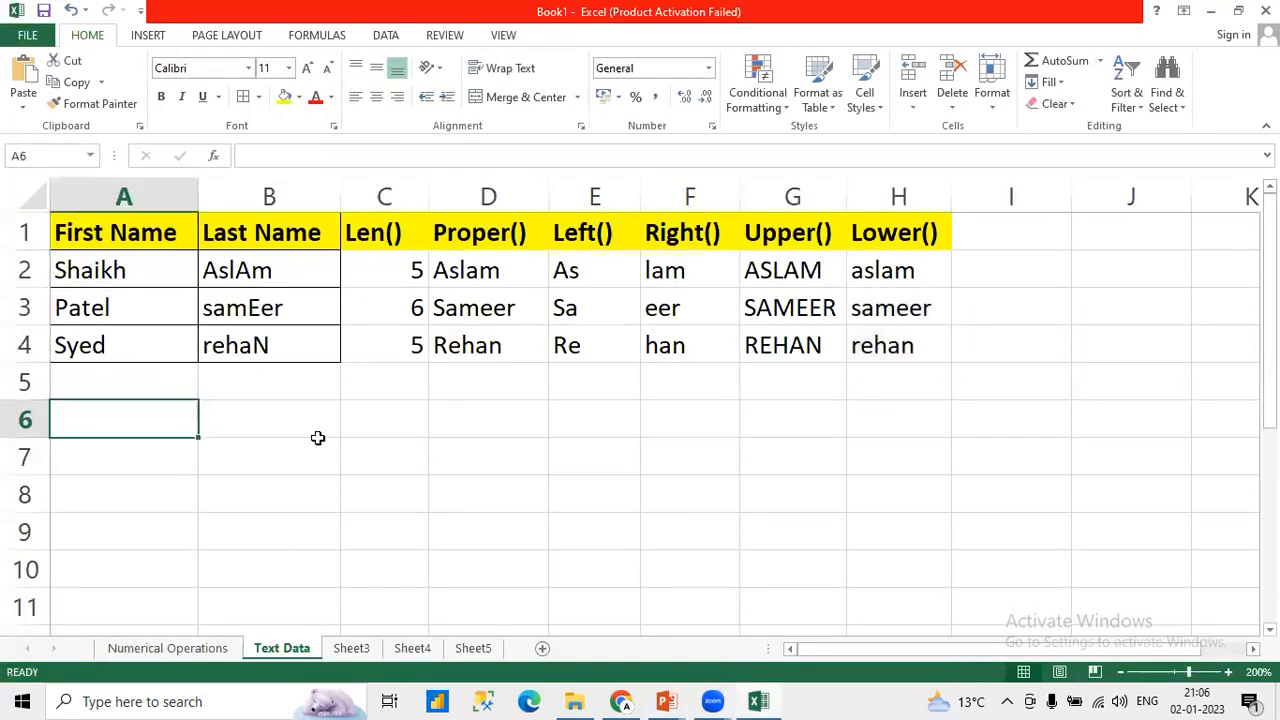
{"action": "type", "text": "=COUN"}
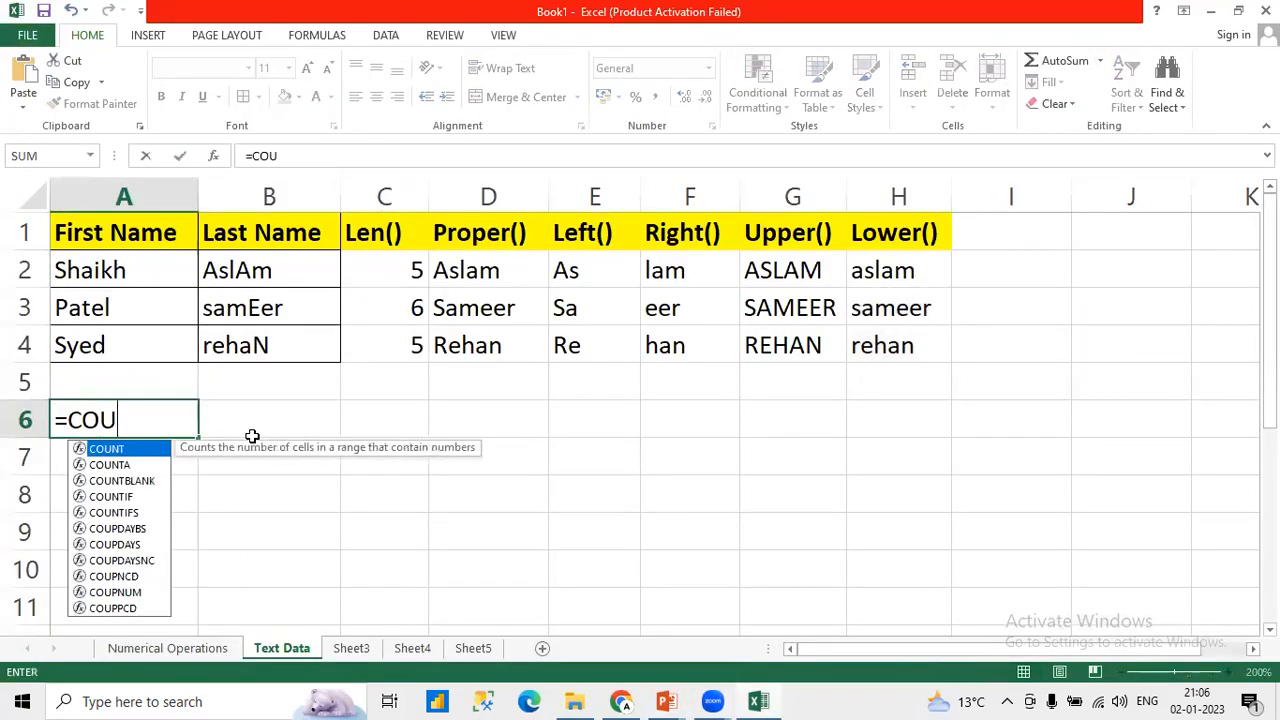
{"action": "key", "text": "BackSpace"}
{"action": "key", "text": "BackSpace"}
{"action": "key", "text": "BackSpace"}
{"action": "key", "text": "BackSpace"}
{"action": "key", "text": "BackSpace"}
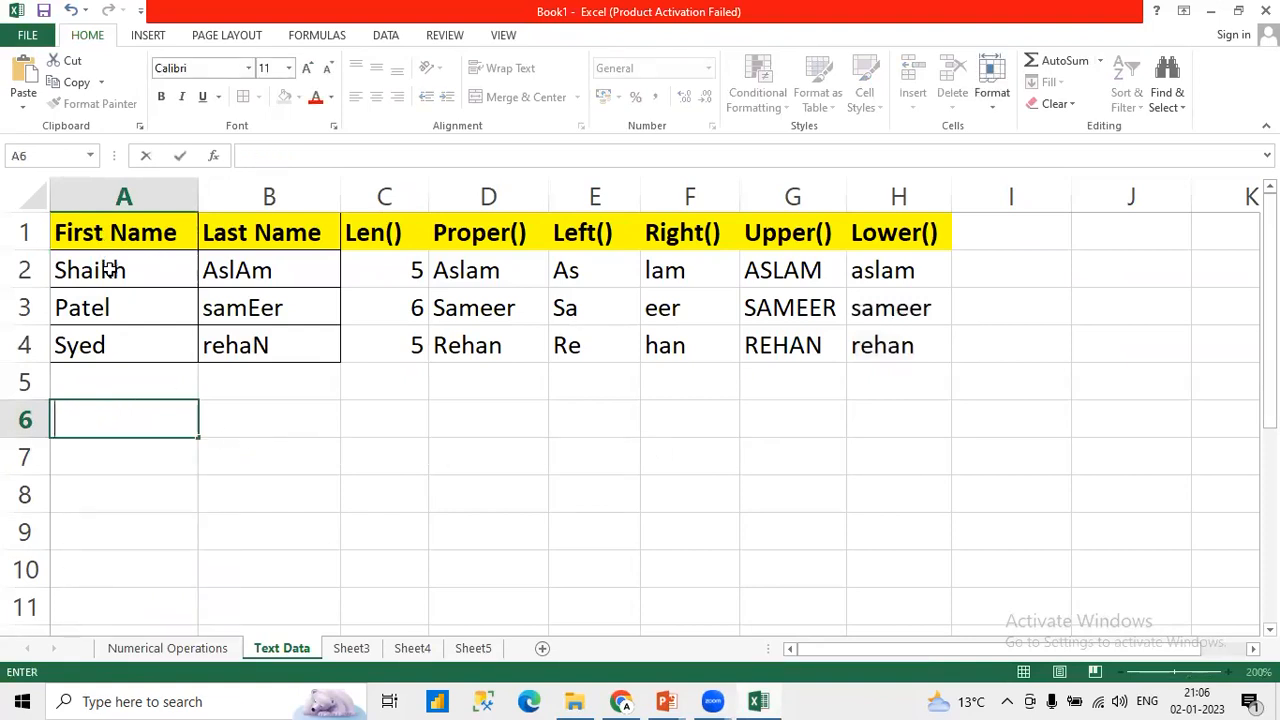
Step: Enter =COUNTA(A2:A4) in A6 to count the first names and make the result bold
{"action": "left_click_drag", "start_coordinate": [112, 270], "coordinate": [102, 350]}
{"action": "left_click", "coordinate": [100, 420]}
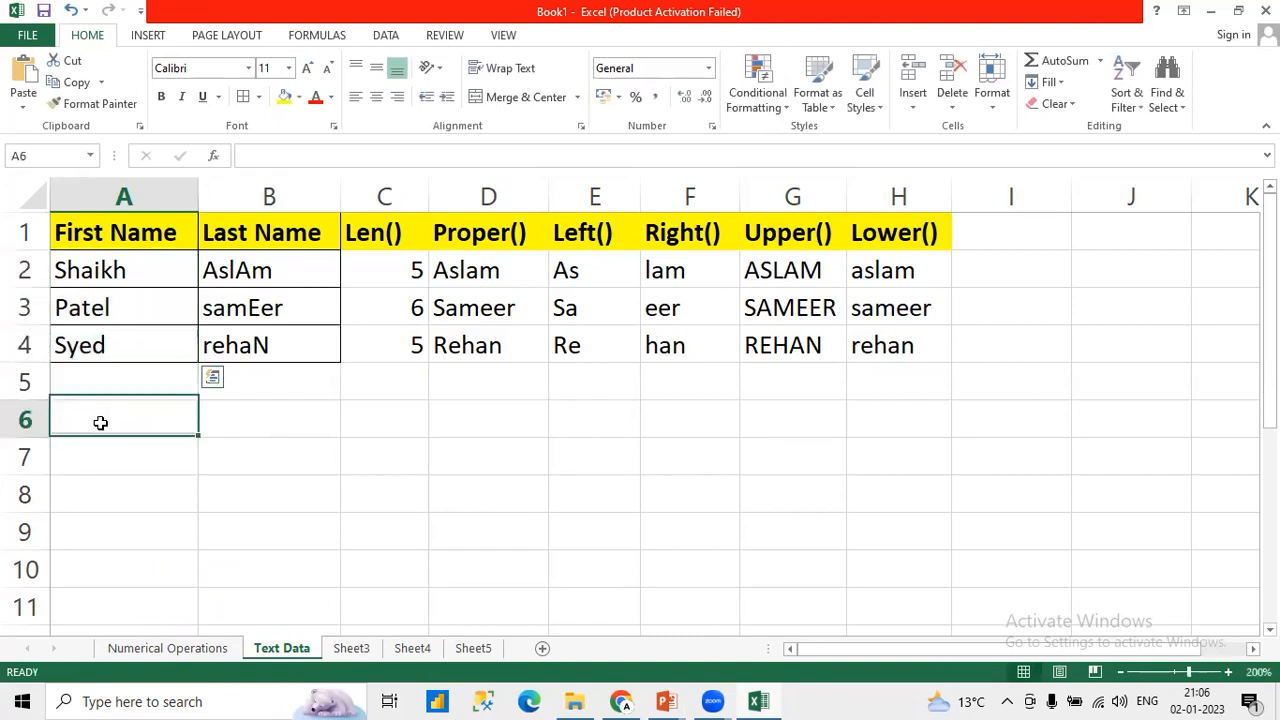
{"action": "type", "text": "=COUN"}
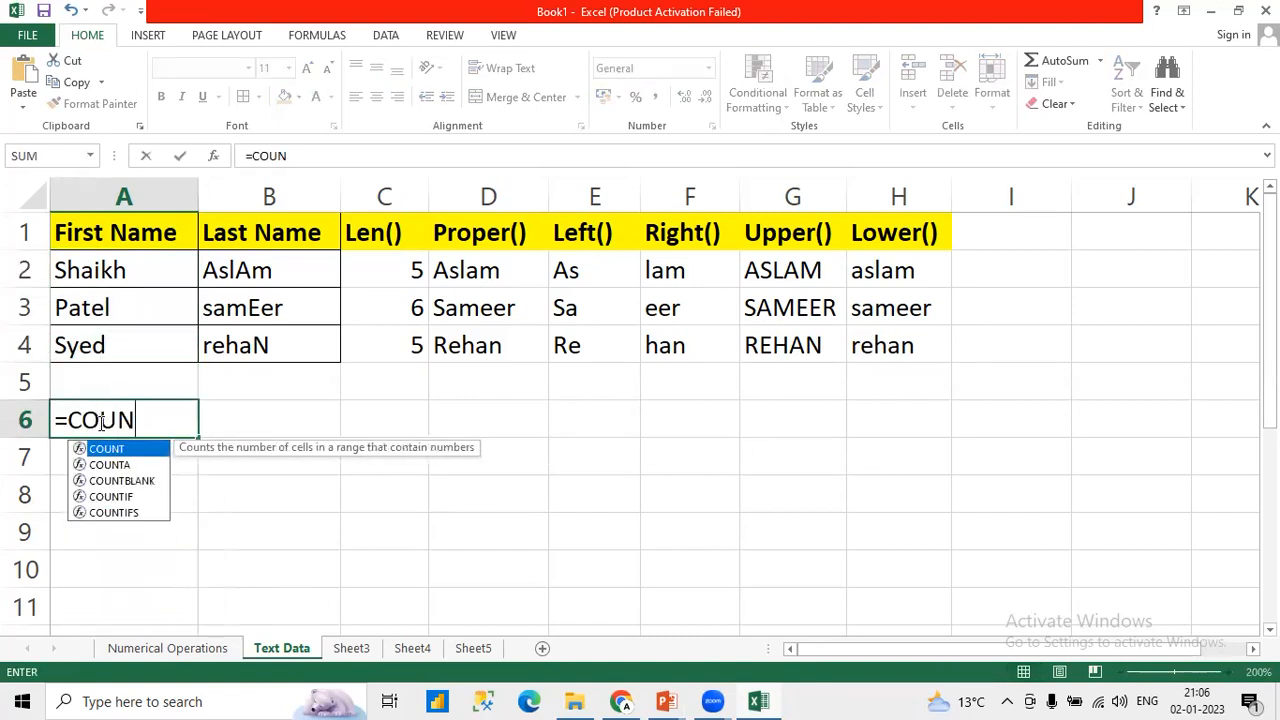
{"action": "type", "text": "TA("}
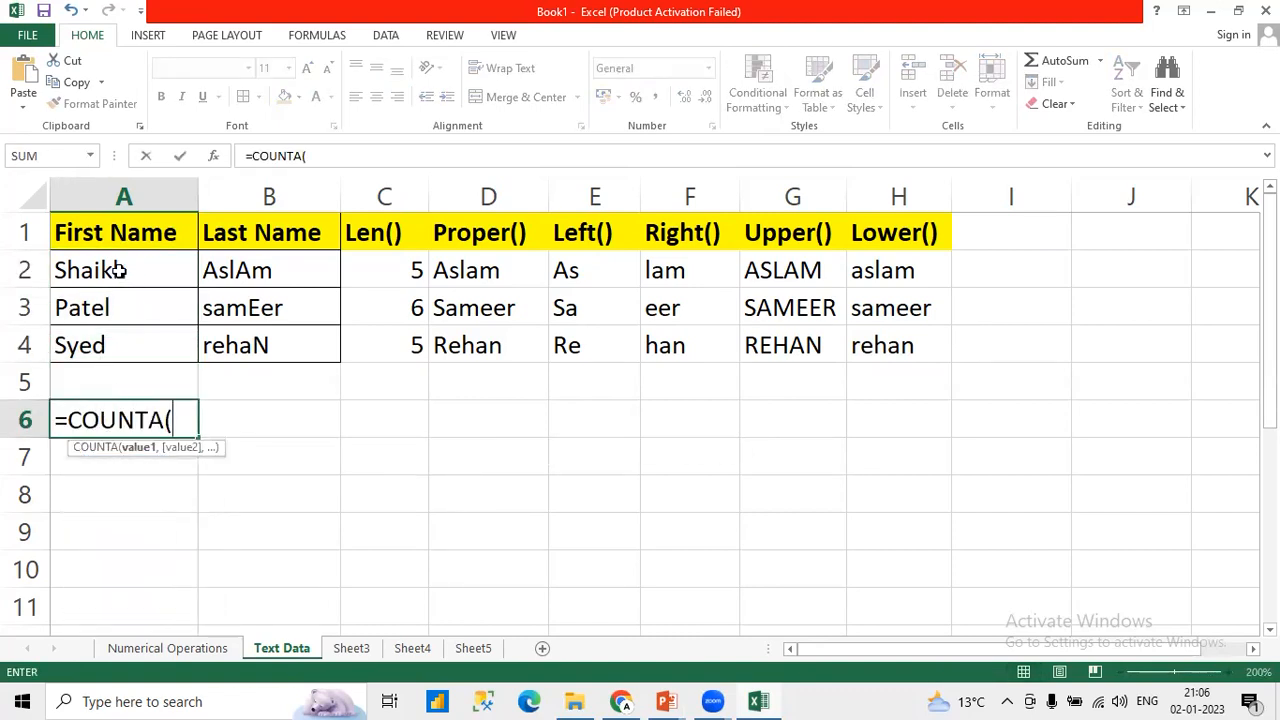
{"action": "left_click_drag", "start_coordinate": [114, 268], "coordinate": [124, 347]}
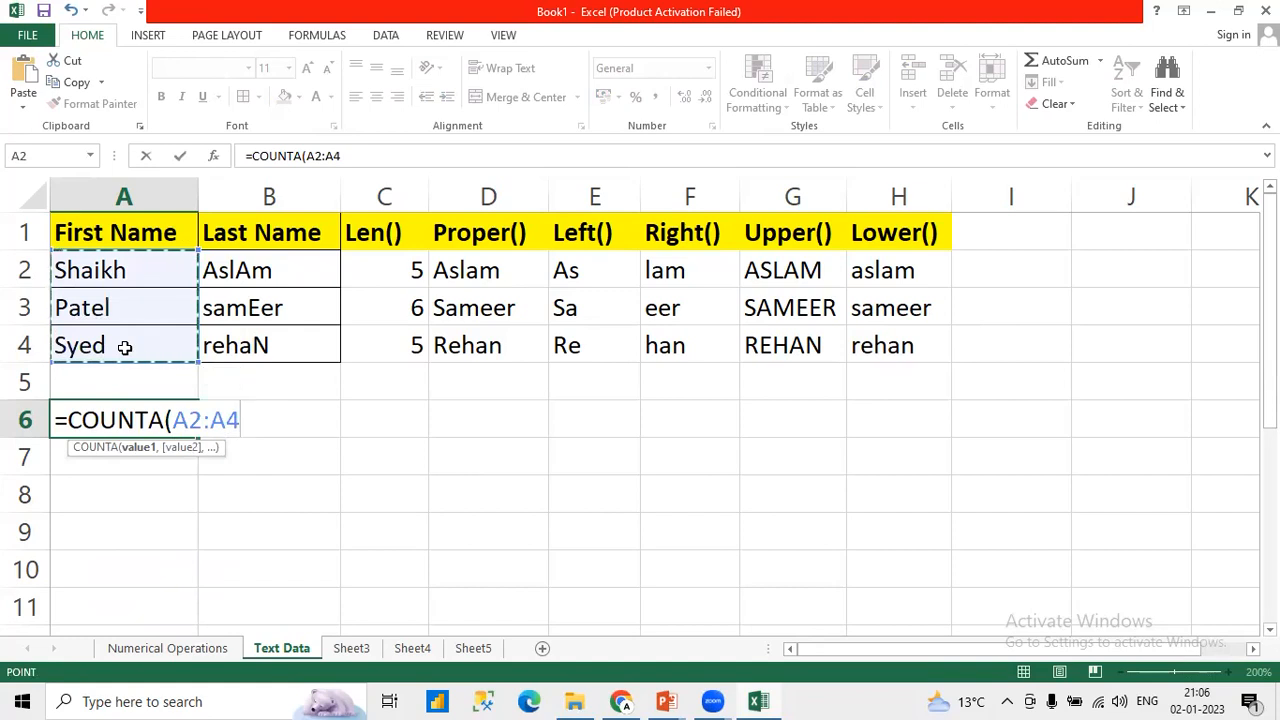
{"action": "type", "text": ")"}
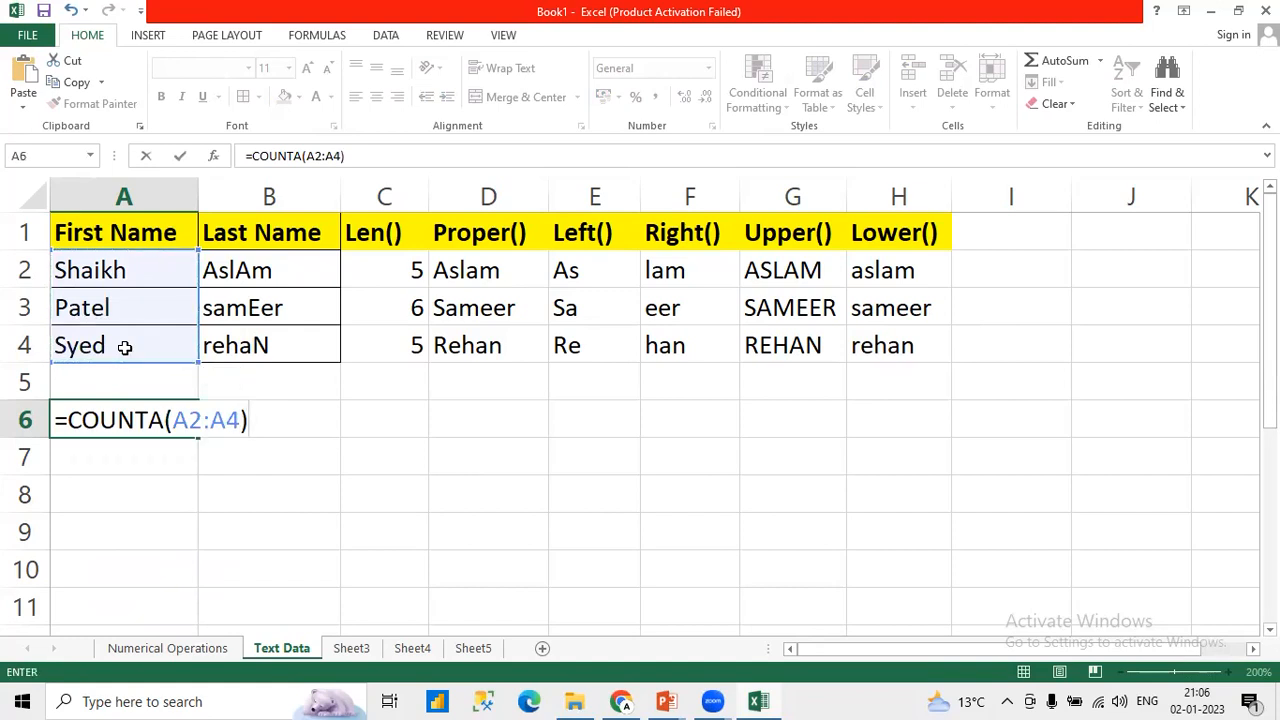
{"action": "key", "text": "Return"}
{"action": "key", "text": "Up"}
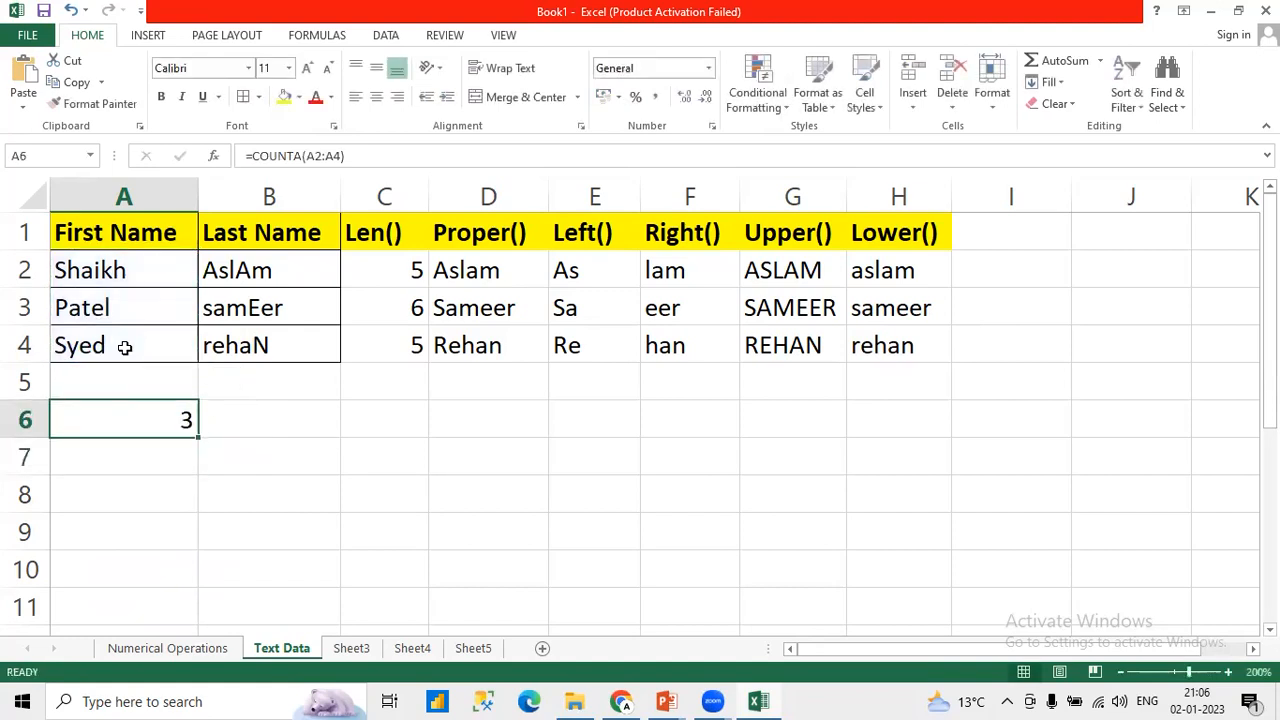
{"action": "key", "text": "ctrl+b"}
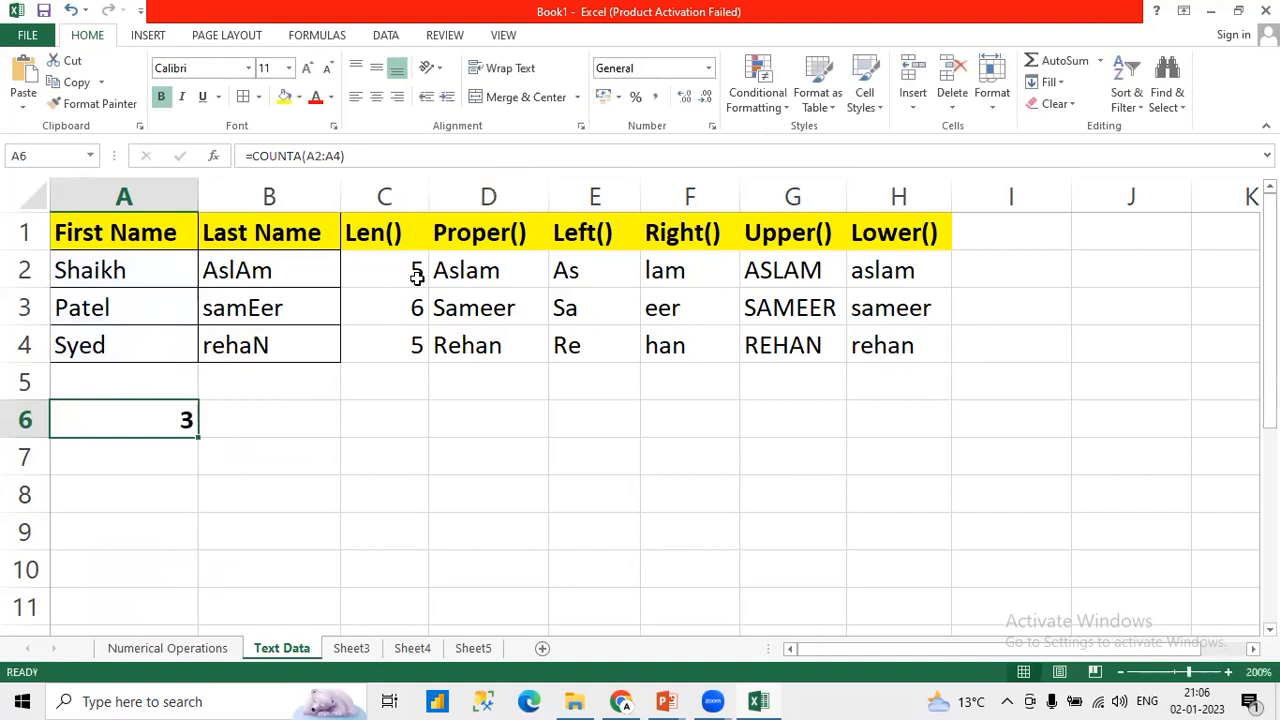
Step: Compare the COUNTA result in A6 with the first names in A2:A4
{"action": "left_click", "coordinate": [92, 279]}
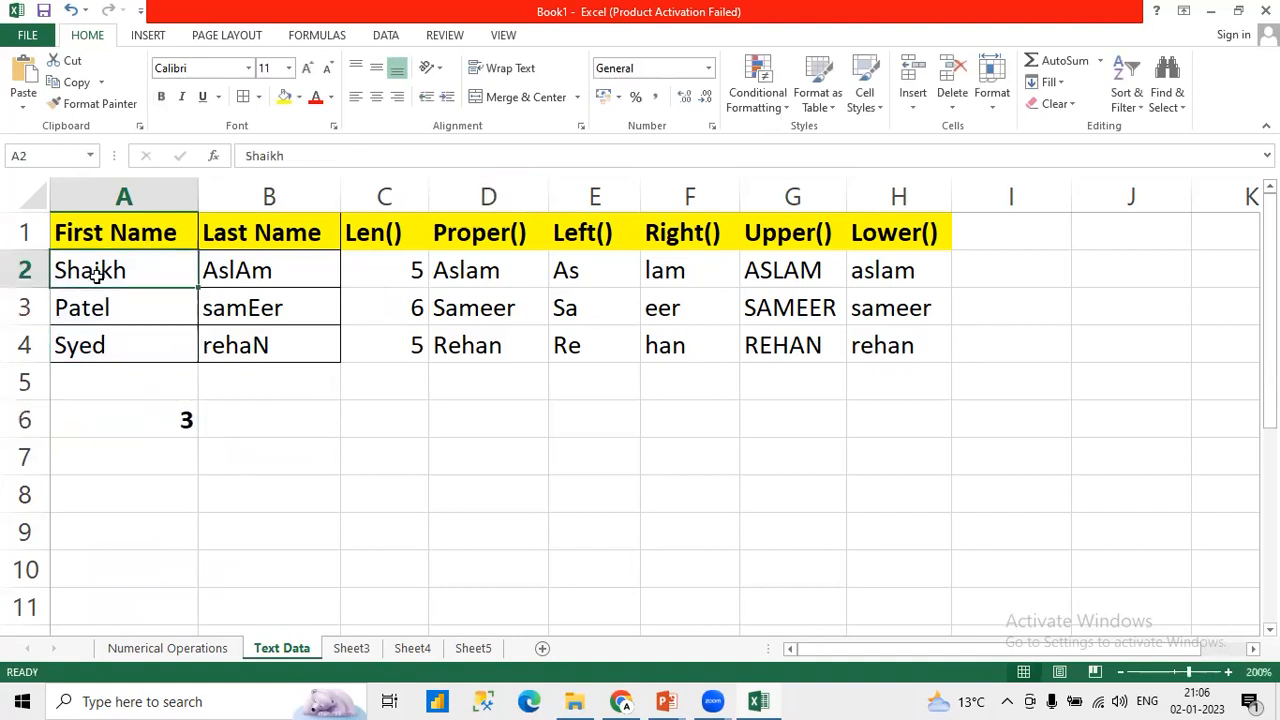
{"action": "left_click", "coordinate": [158, 418]}
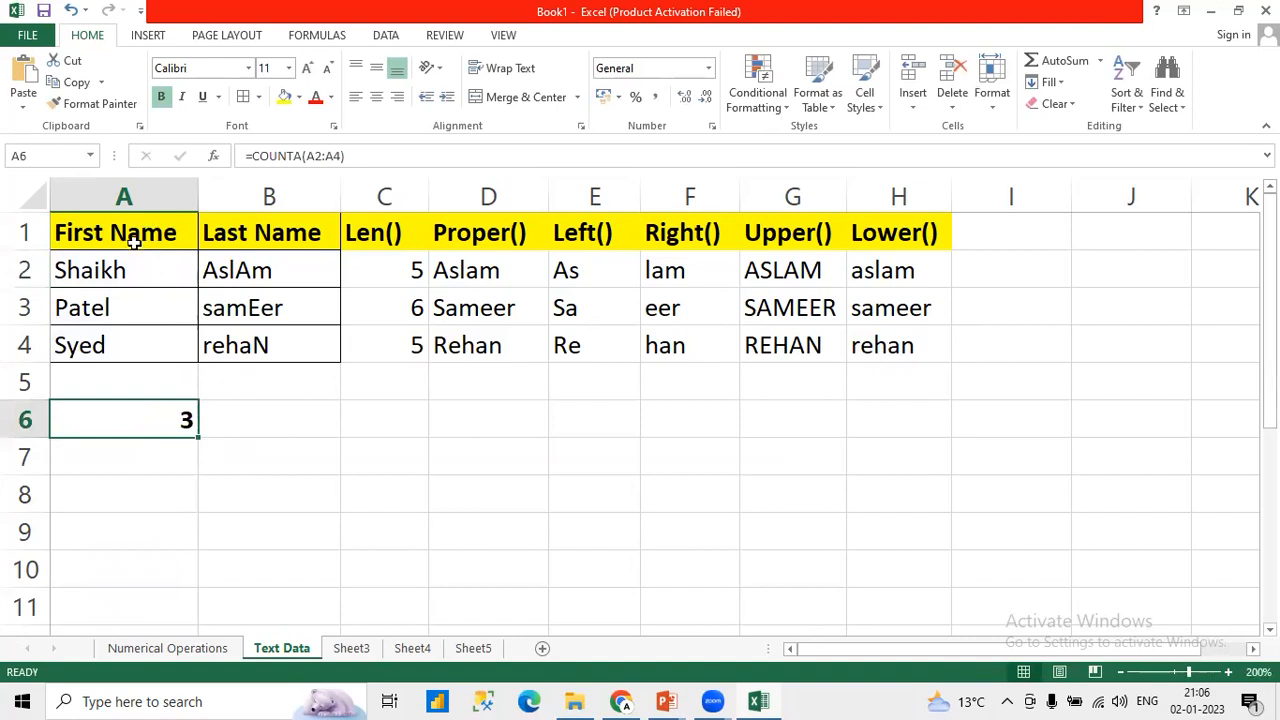
{"action": "left_click_drag", "start_coordinate": [123, 263], "coordinate": [126, 340]}
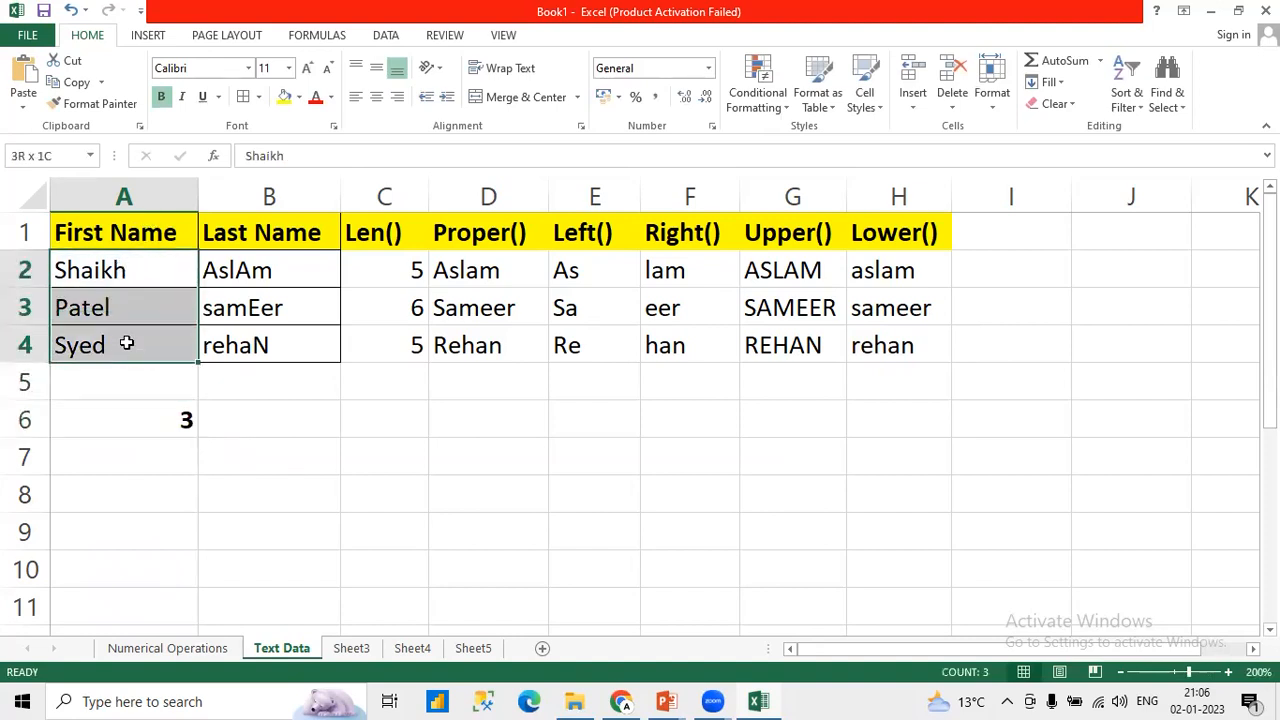
{"action": "left_click", "coordinate": [162, 430]}
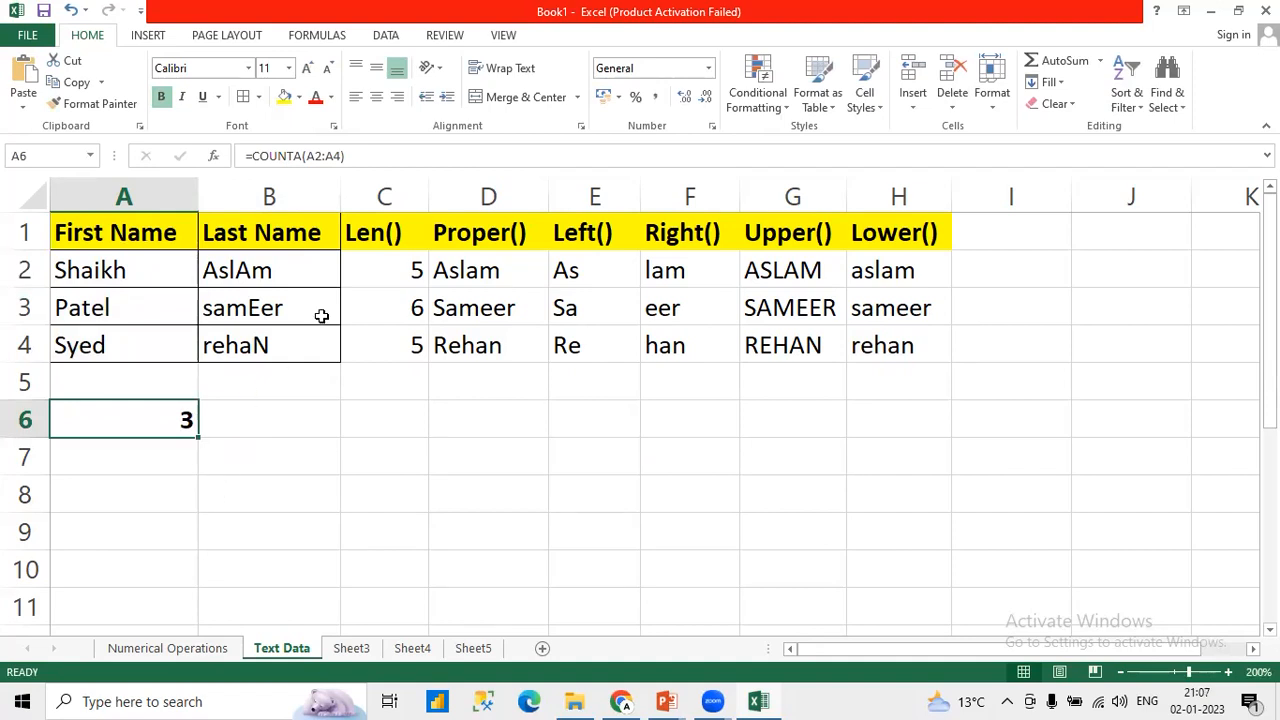
Step: Add the header CONCAT() in I1
{"action": "left_click", "coordinate": [985, 232]}
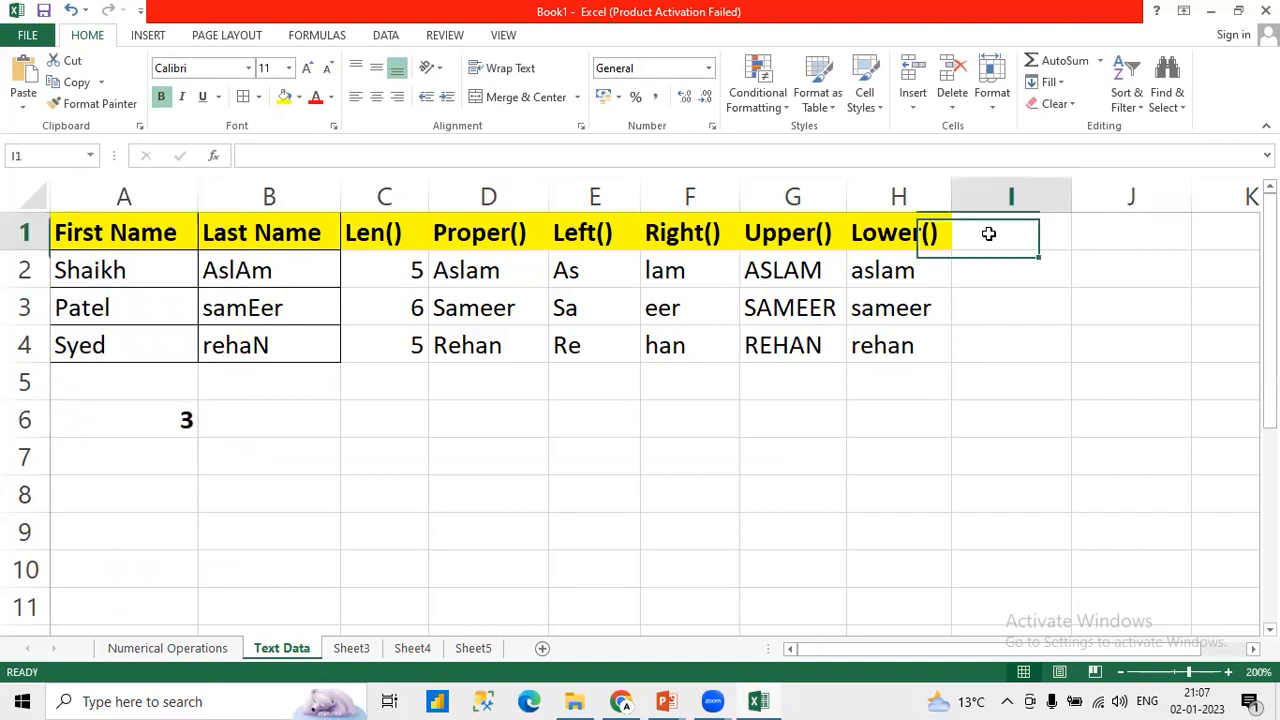
{"action": "type", "text": "CONCA"}
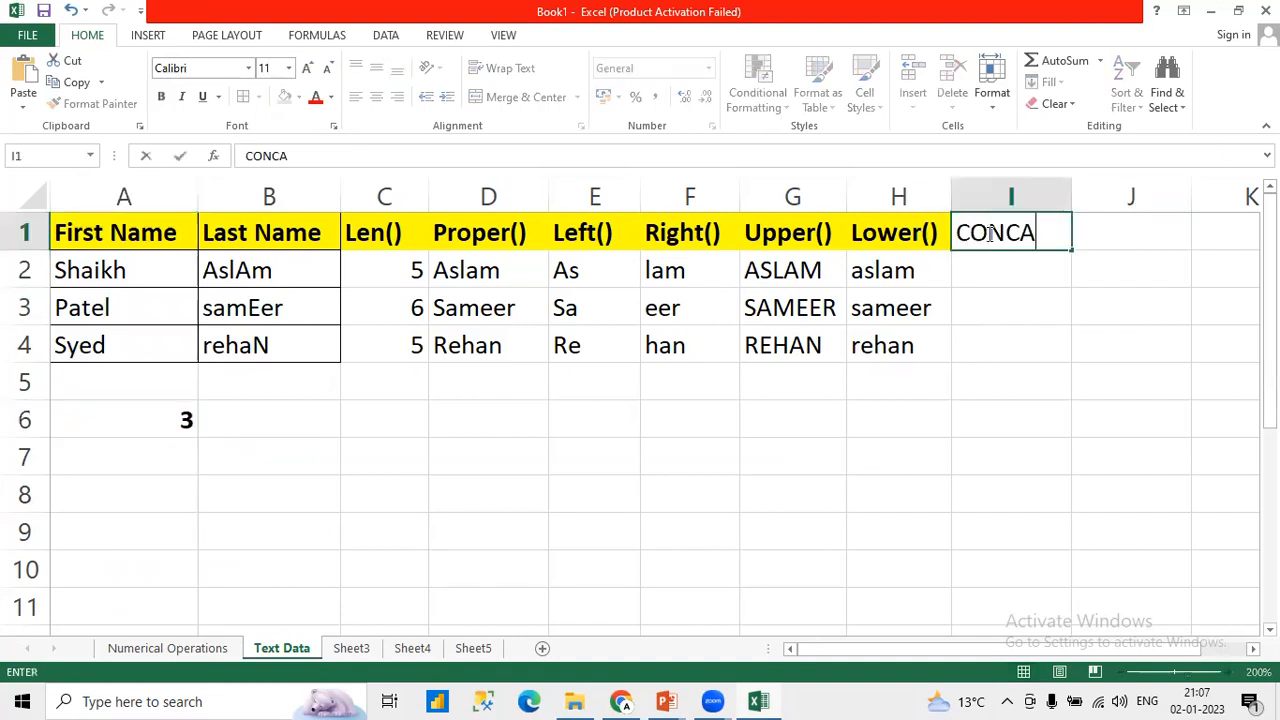
{"action": "type", "text": "T()"}
{"action": "key", "text": "Return"}
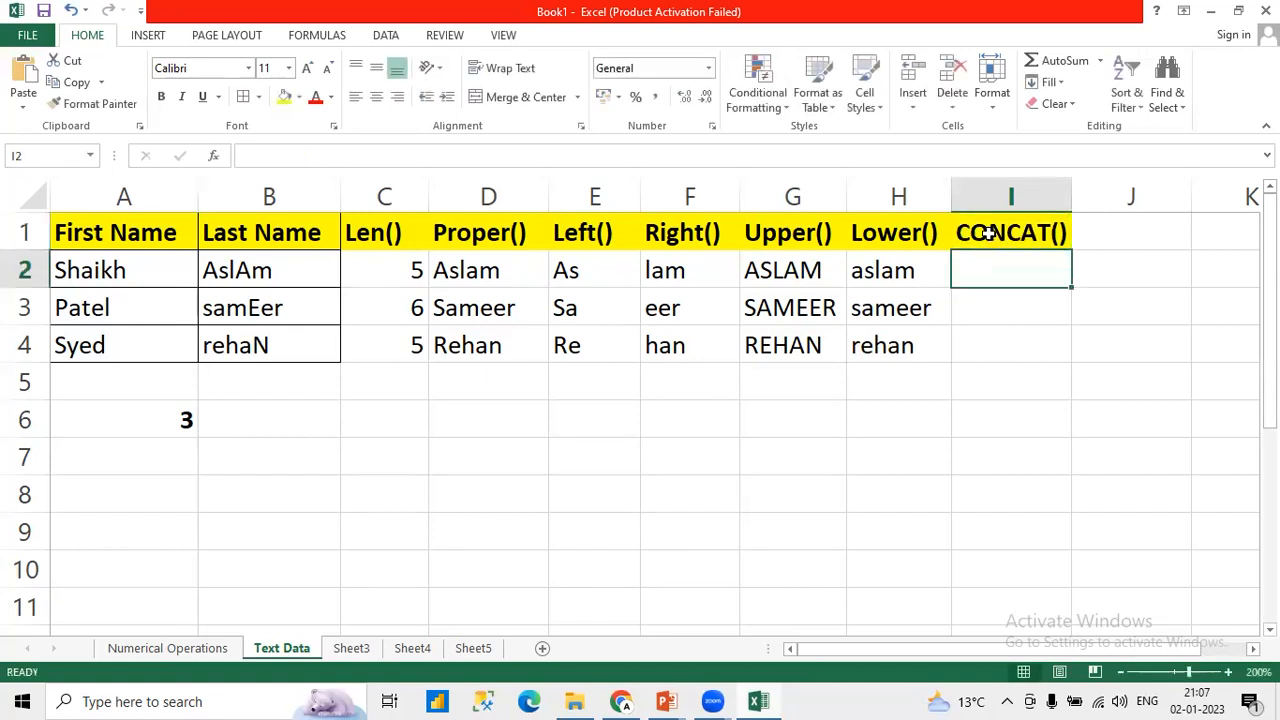
Step: Enter =CONCATENATE(A2,B2) in I2 to join the first and last name, and fit column I to its contents
{"action": "type", "text": "="}
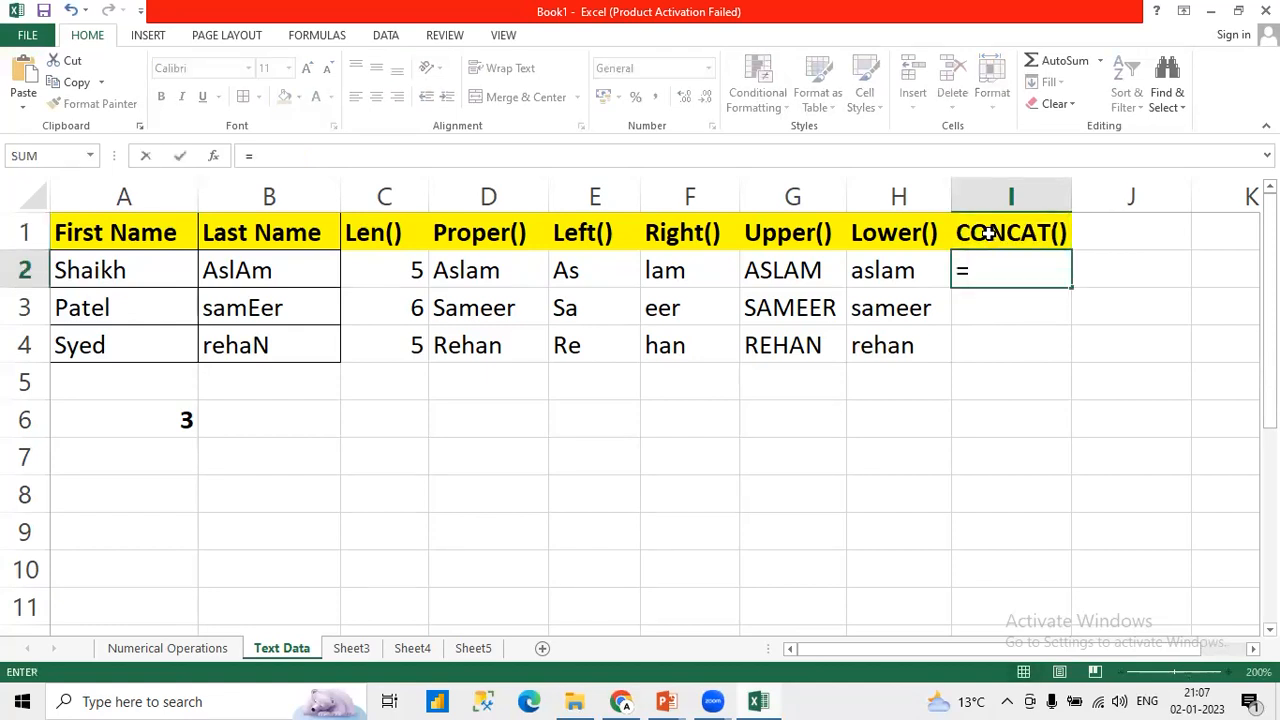
{"action": "type", "text": "CON"}
{"action": "key", "text": "Tab"}
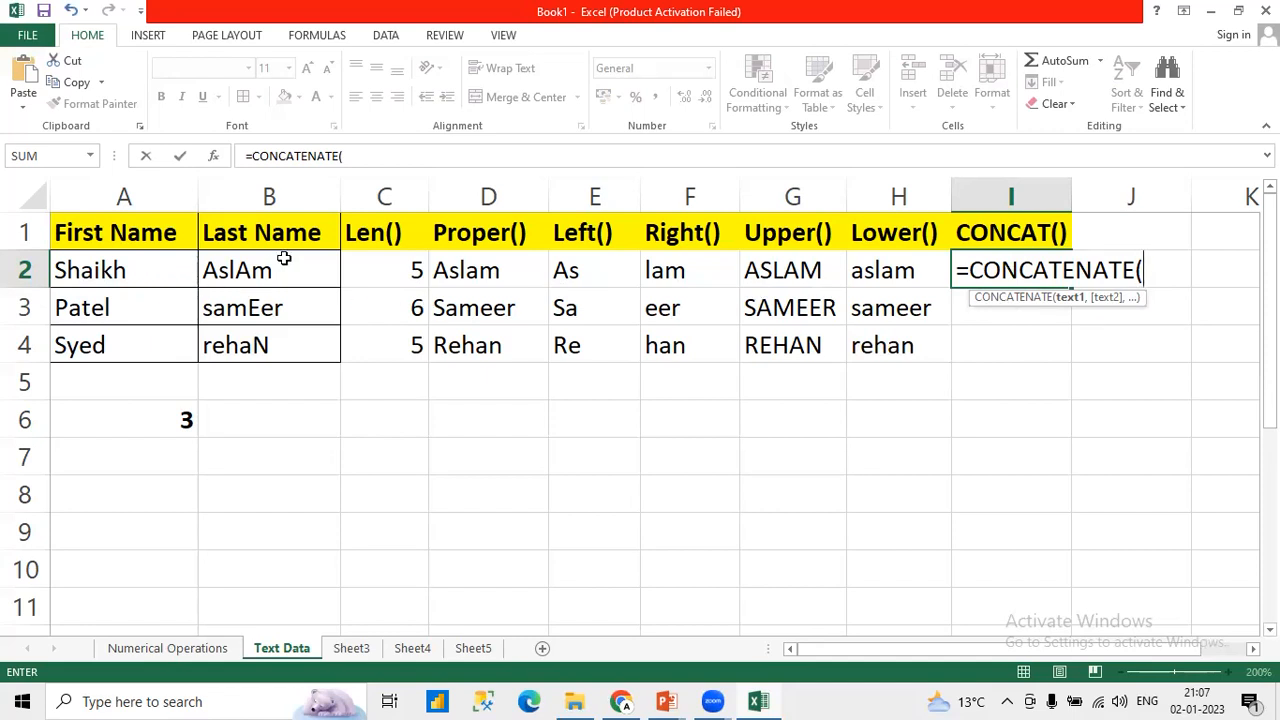
{"action": "left_click", "coordinate": [100, 278]}
{"action": "type", "text": ","}
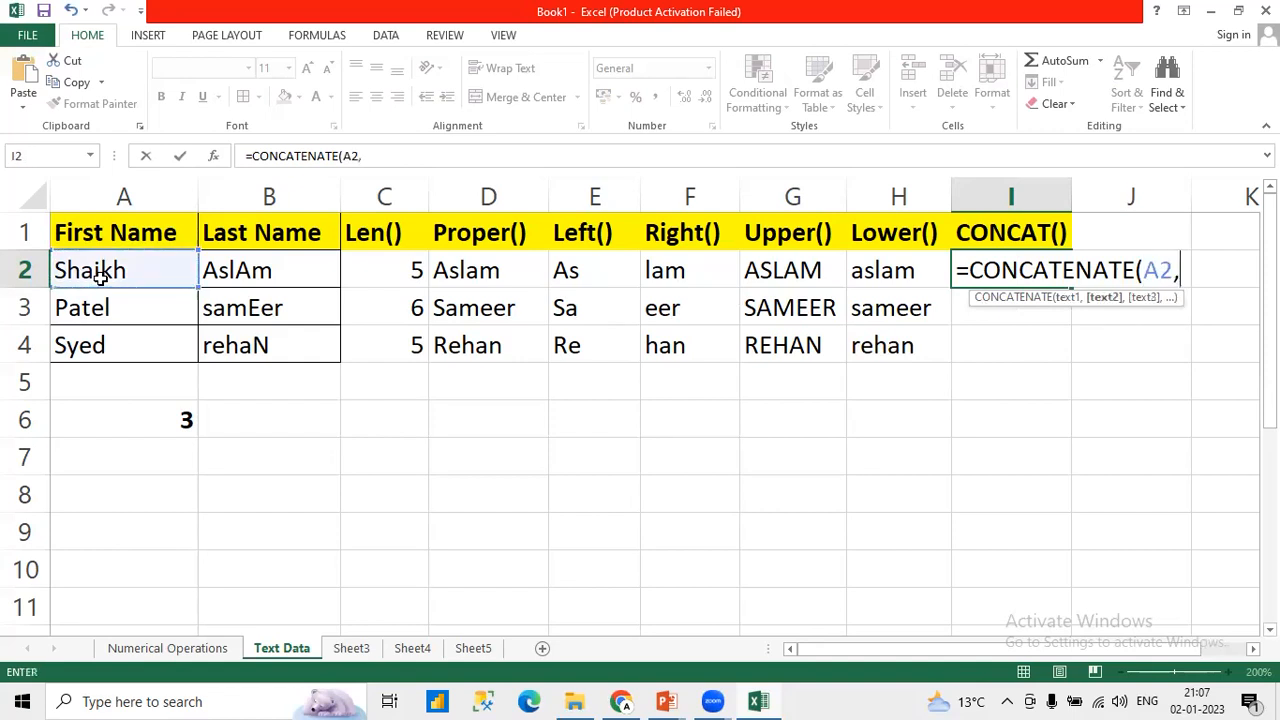
{"action": "left_click", "coordinate": [241, 262]}
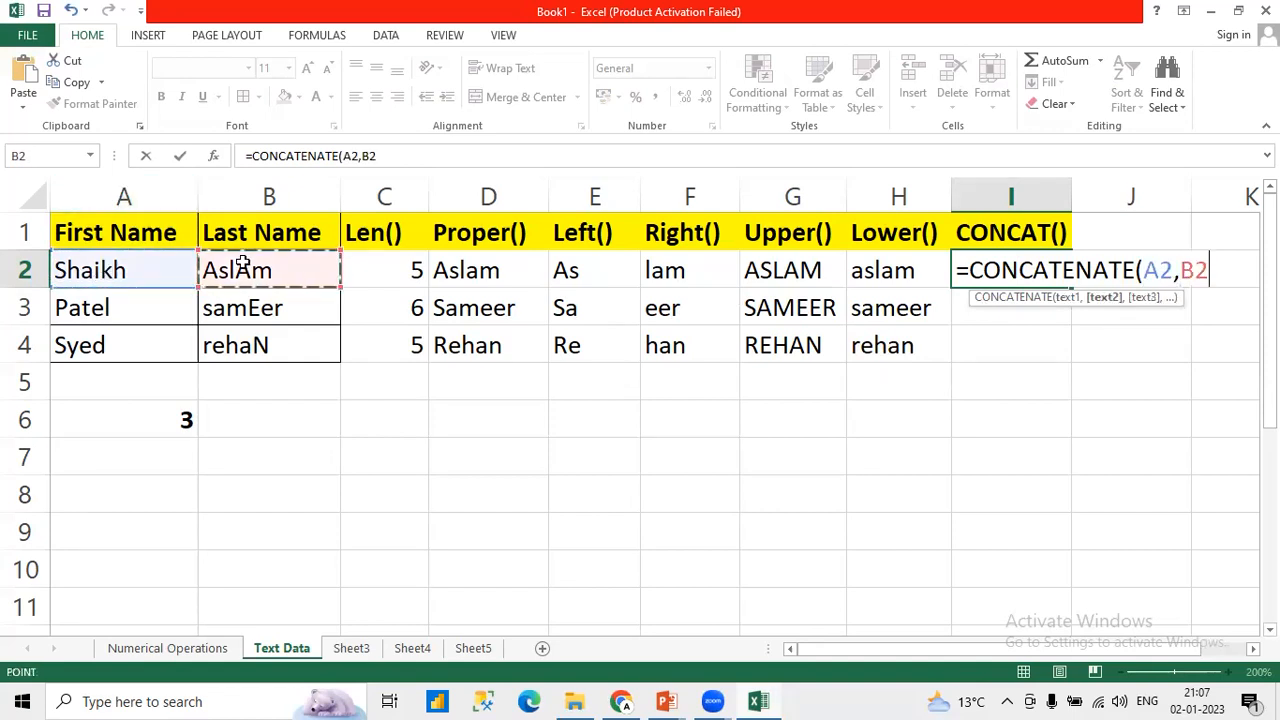
{"action": "type", "text": ")"}
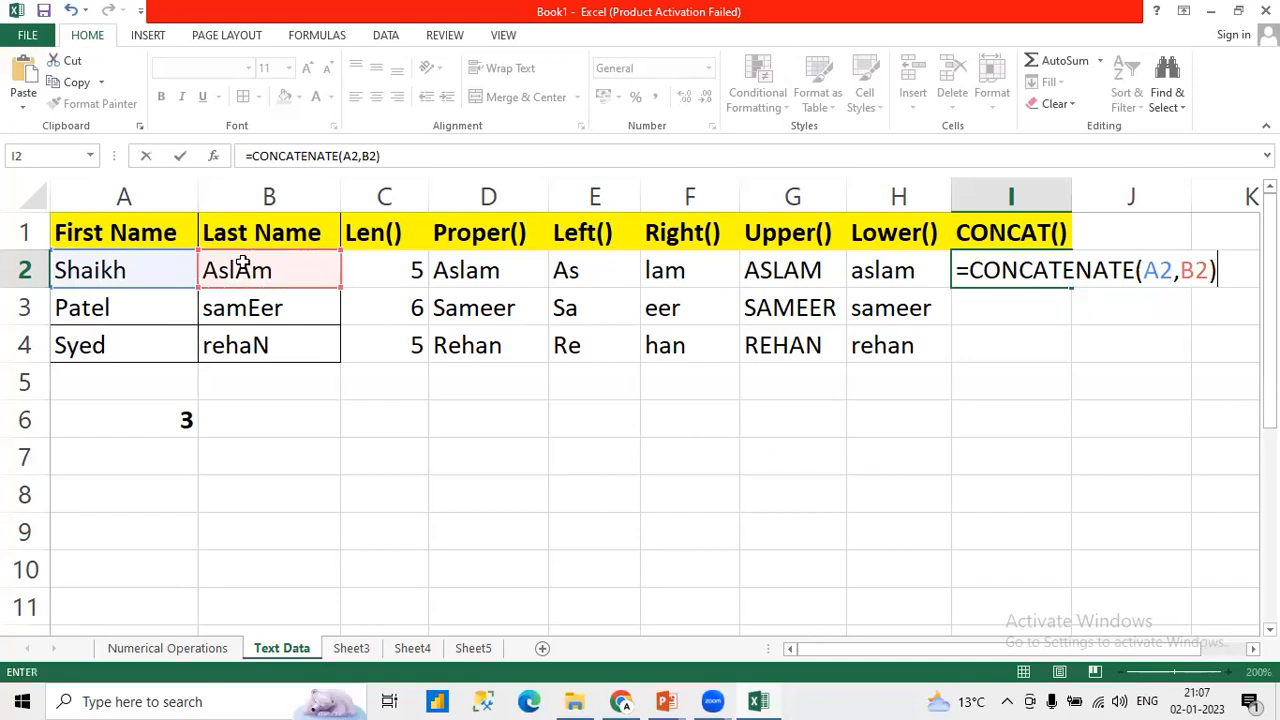
{"action": "key", "text": "Return"}
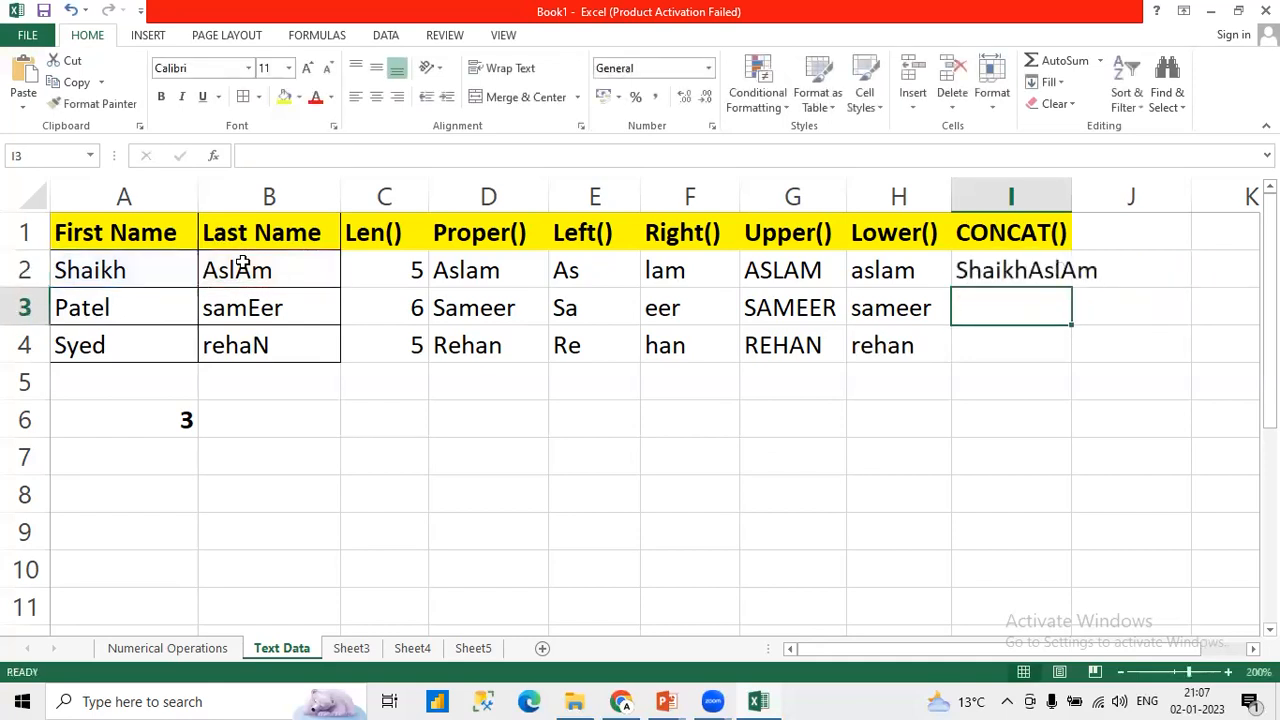
{"action": "double_click", "coordinate": [1072, 206]}
Step: Add a space between the names by changing I2 to =CONCATENATE(A2," ",B2), and fill the formula down to I4
{"action": "left_click", "coordinate": [998, 276]}
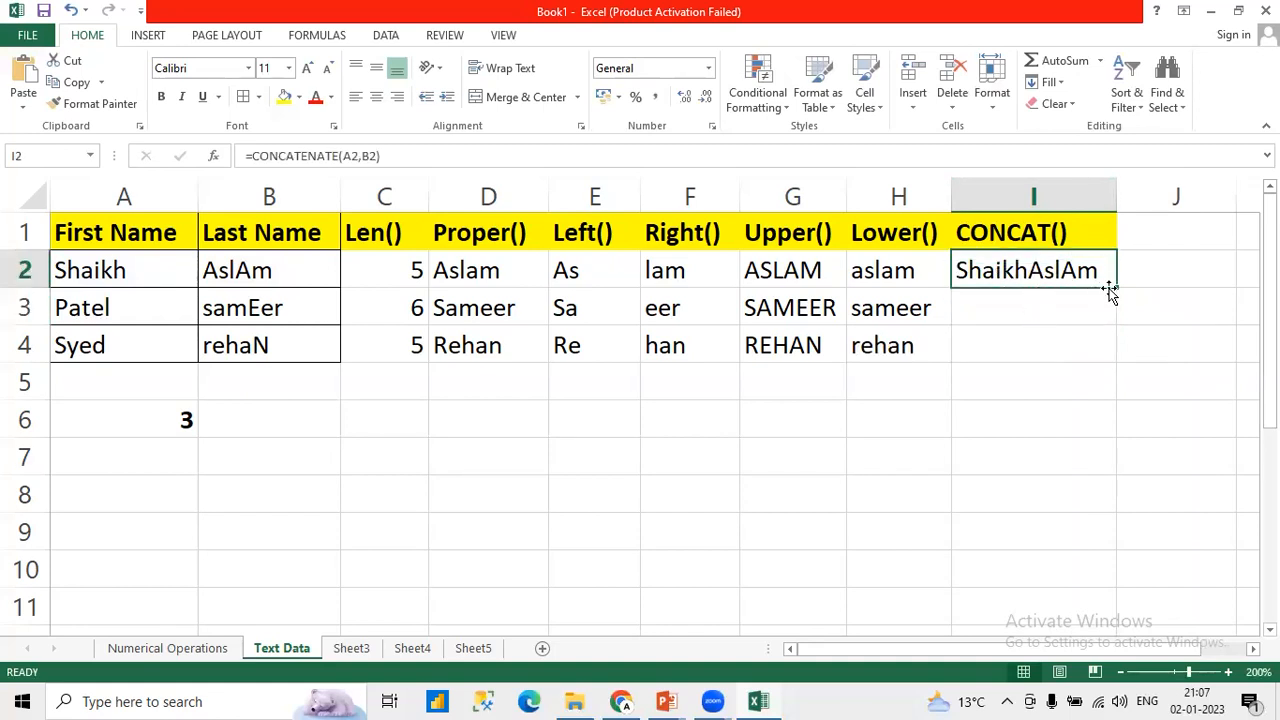
{"action": "left_click", "coordinate": [362, 156]}
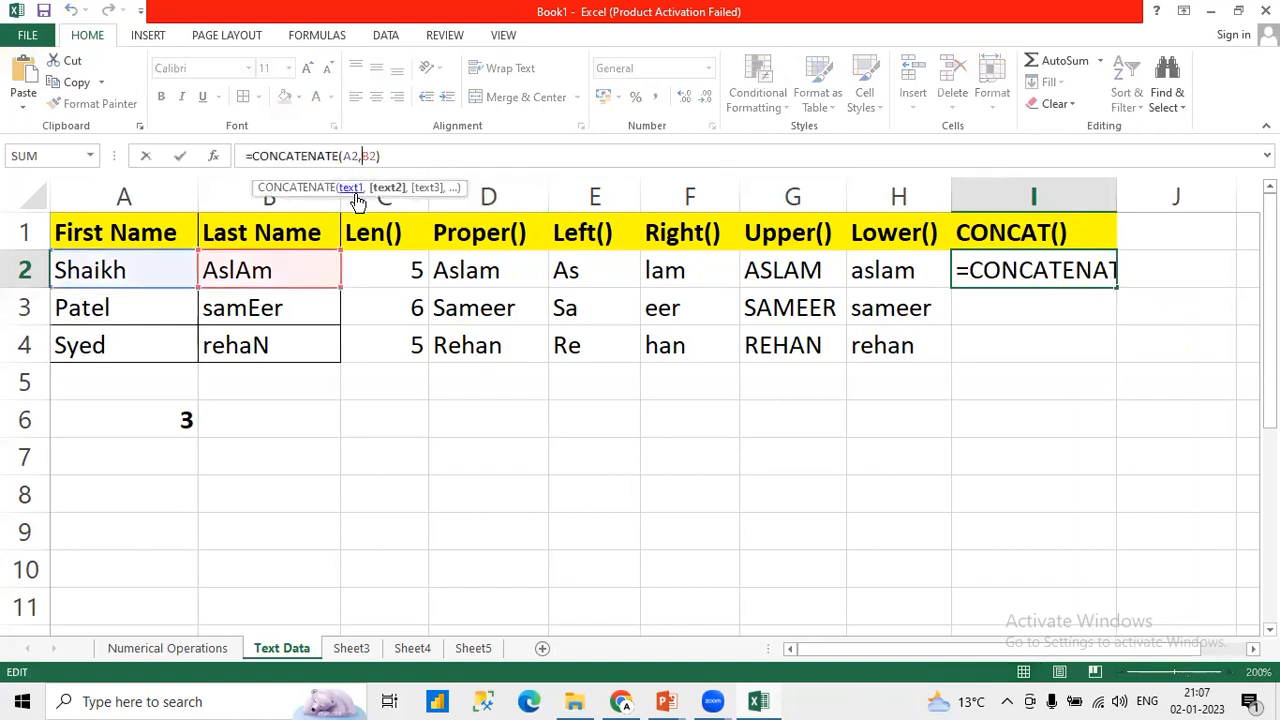
{"action": "type", "text": "\" \""}
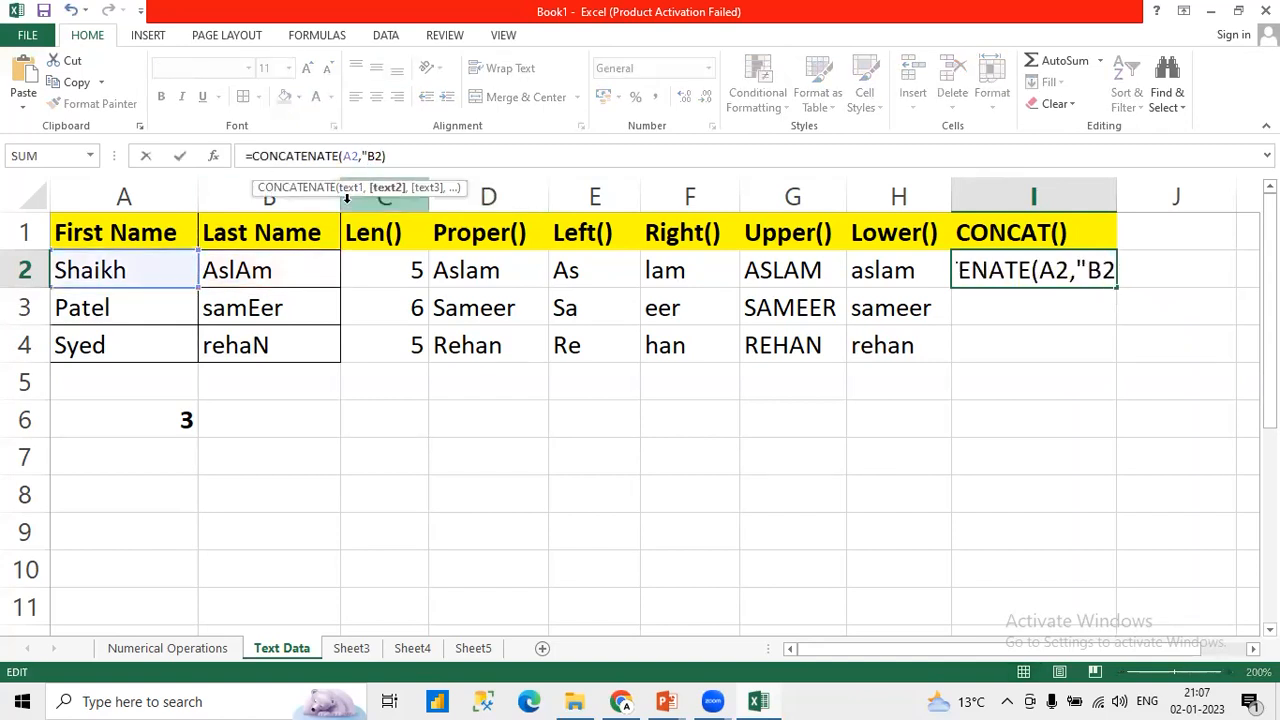
{"action": "type", "text": ","}
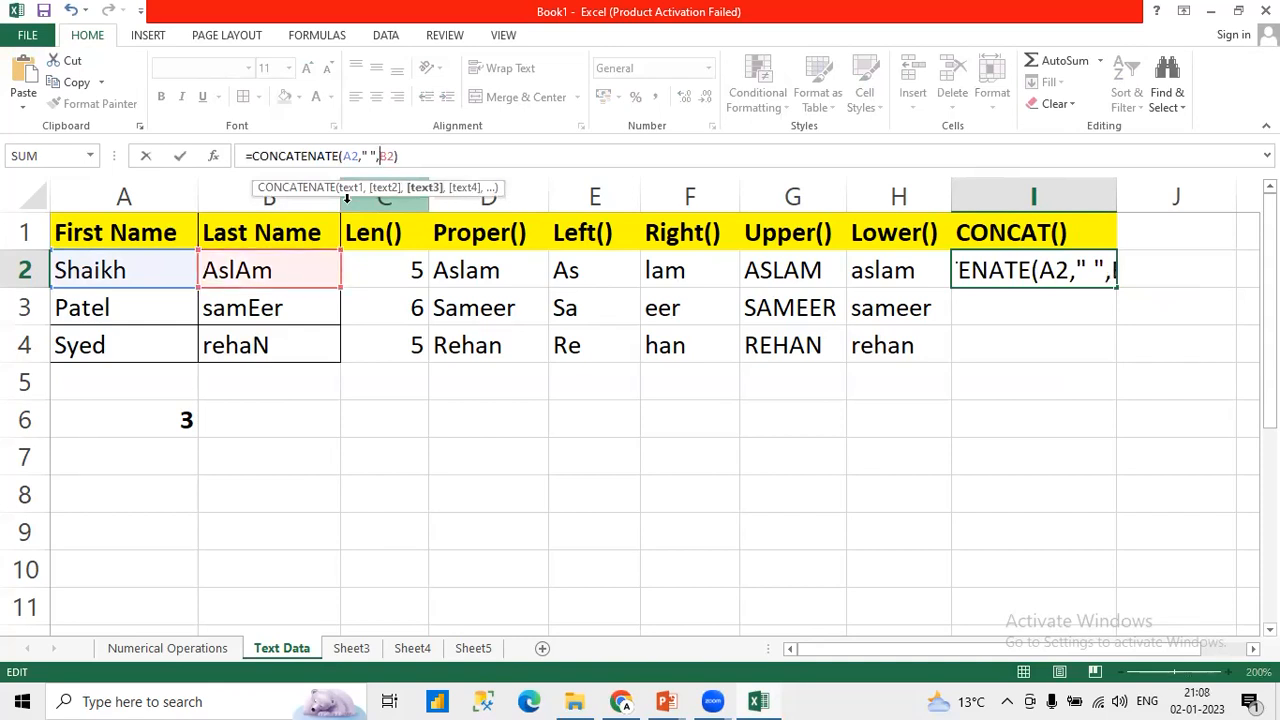
{"action": "key", "text": "Return"}
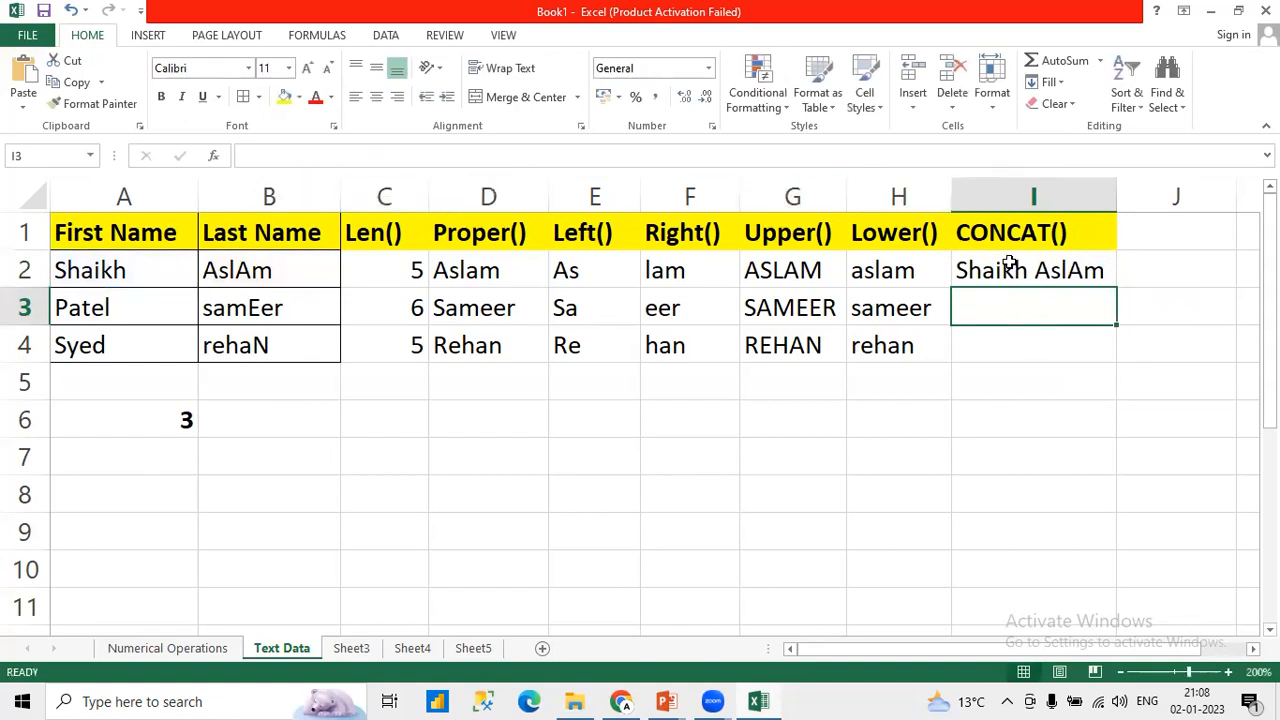
{"action": "left_click", "coordinate": [1075, 277]}
{"action": "left_click_drag", "start_coordinate": [1116, 288], "coordinate": [1110, 349]}
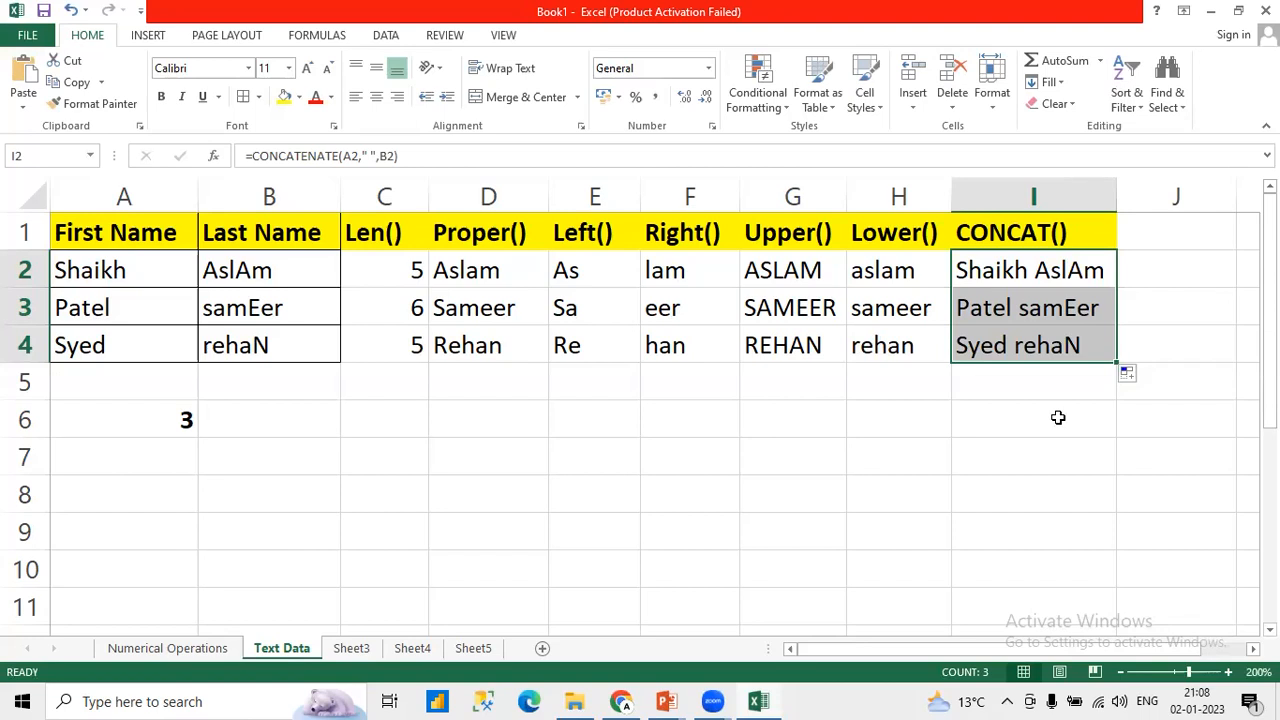
Step: Copy the First Name and Last Name table in A1:B4 to A1 of Sheet3 and fit column A to its contents
{"action": "left_click_drag", "start_coordinate": [140, 230], "coordinate": [278, 336]}
{"action": "key", "text": "ctrl+c"}
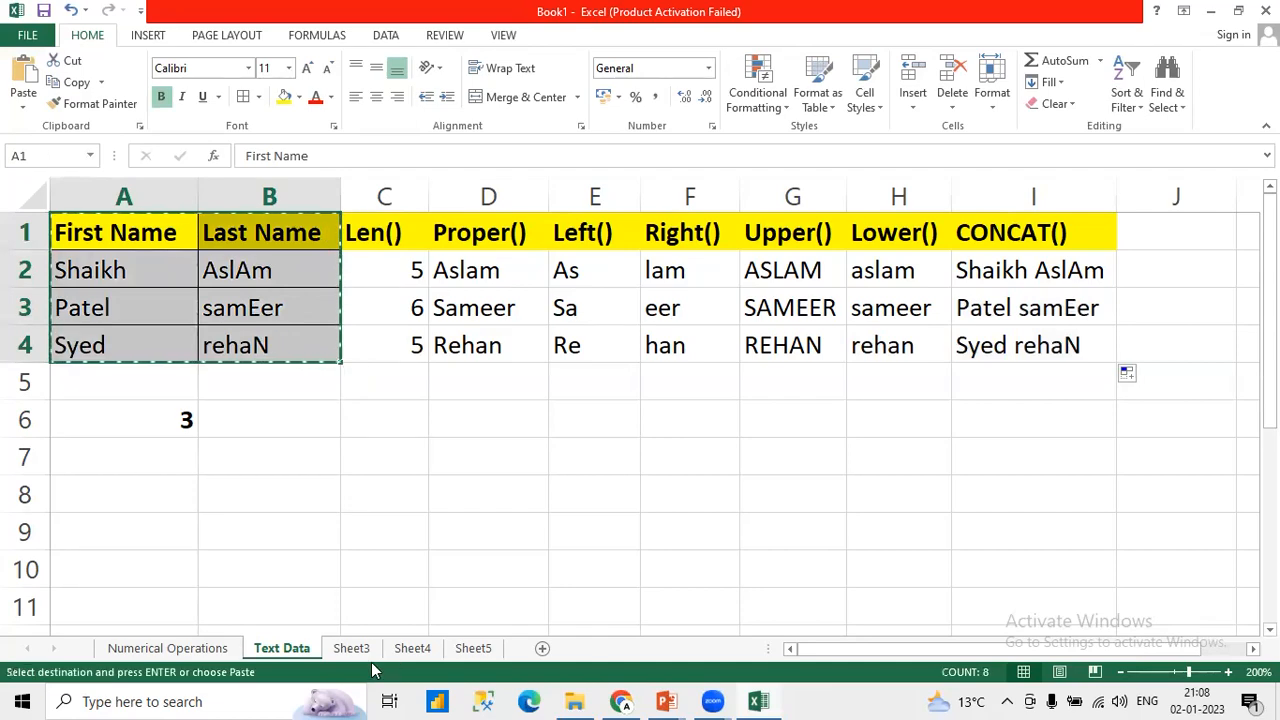
{"action": "left_click", "coordinate": [351, 648]}
{"action": "key", "text": "ctrl+v"}
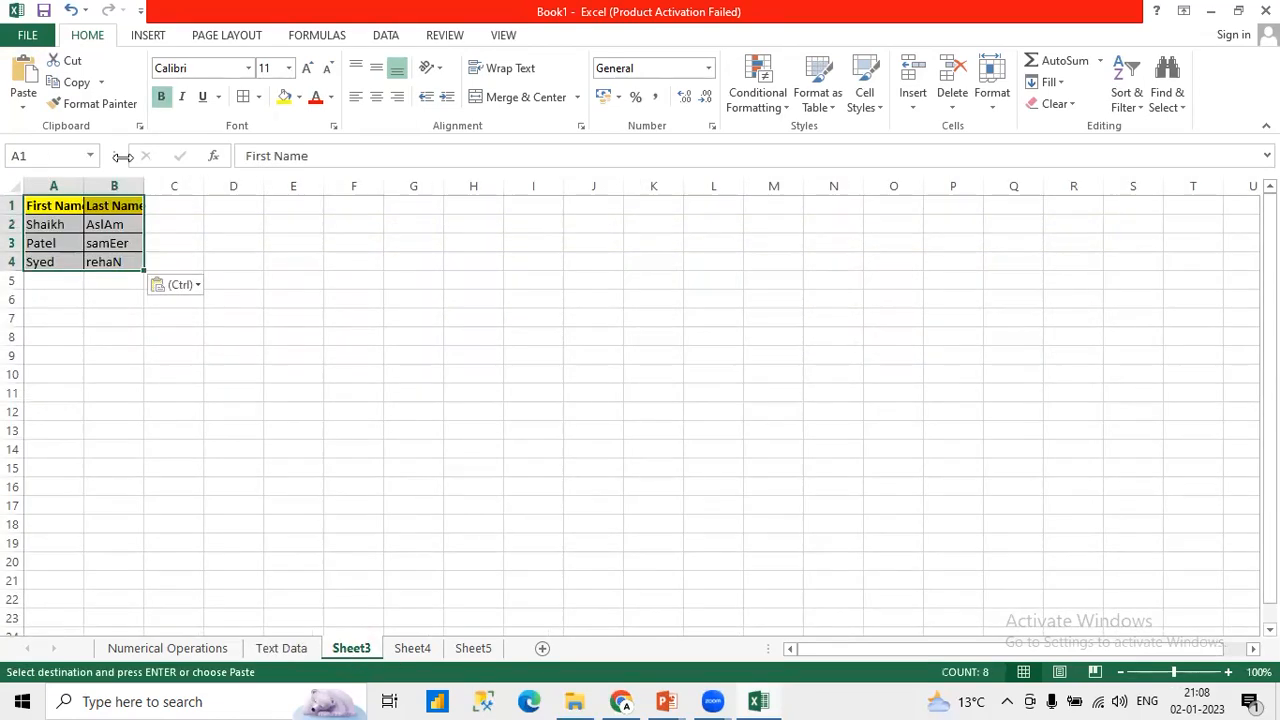
{"action": "left_click", "coordinate": [1230, 673]}
{"action": "left_click", "coordinate": [1230, 673]}
{"action": "left_click", "coordinate": [1230, 673]}
{"action": "left_click", "coordinate": [1230, 673]}
{"action": "left_click", "coordinate": [1230, 673]}
{"action": "left_click", "coordinate": [1230, 673]}
{"action": "left_click", "coordinate": [1230, 673]}
{"action": "left_click", "coordinate": [1230, 673]}
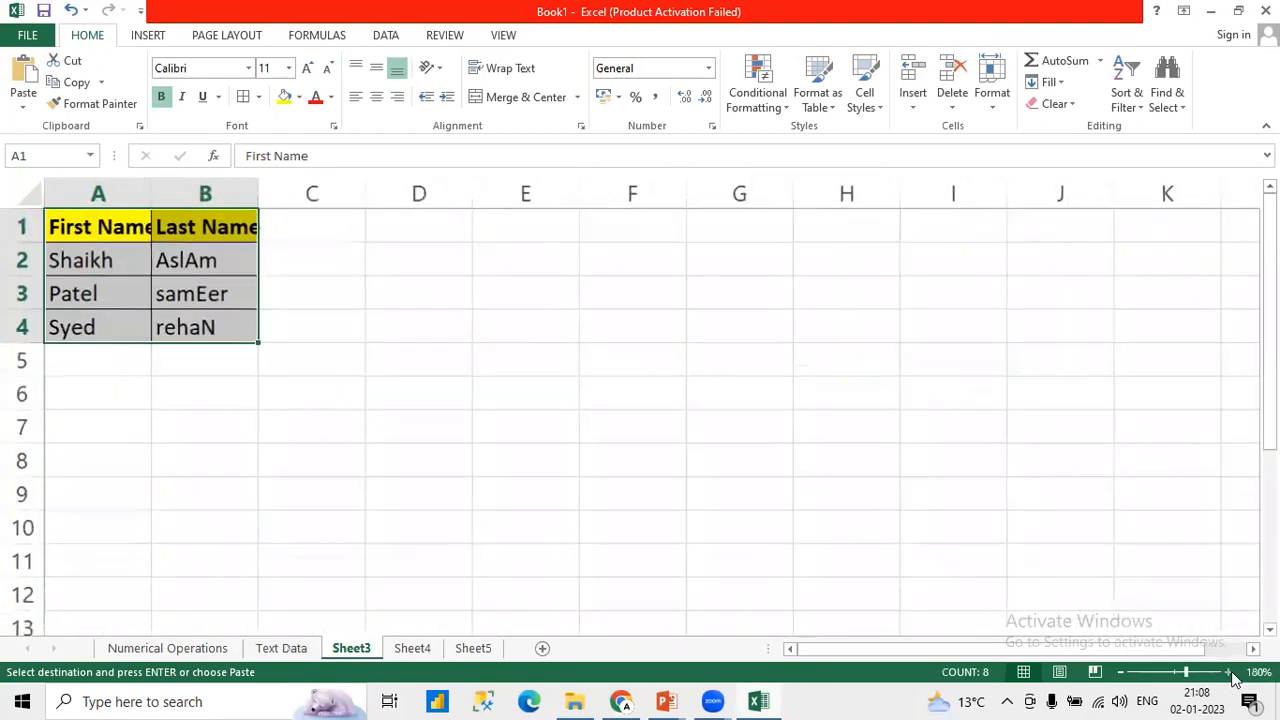
{"action": "double_click", "coordinate": [148, 193]}
{"action": "left_click", "coordinate": [228, 212]}
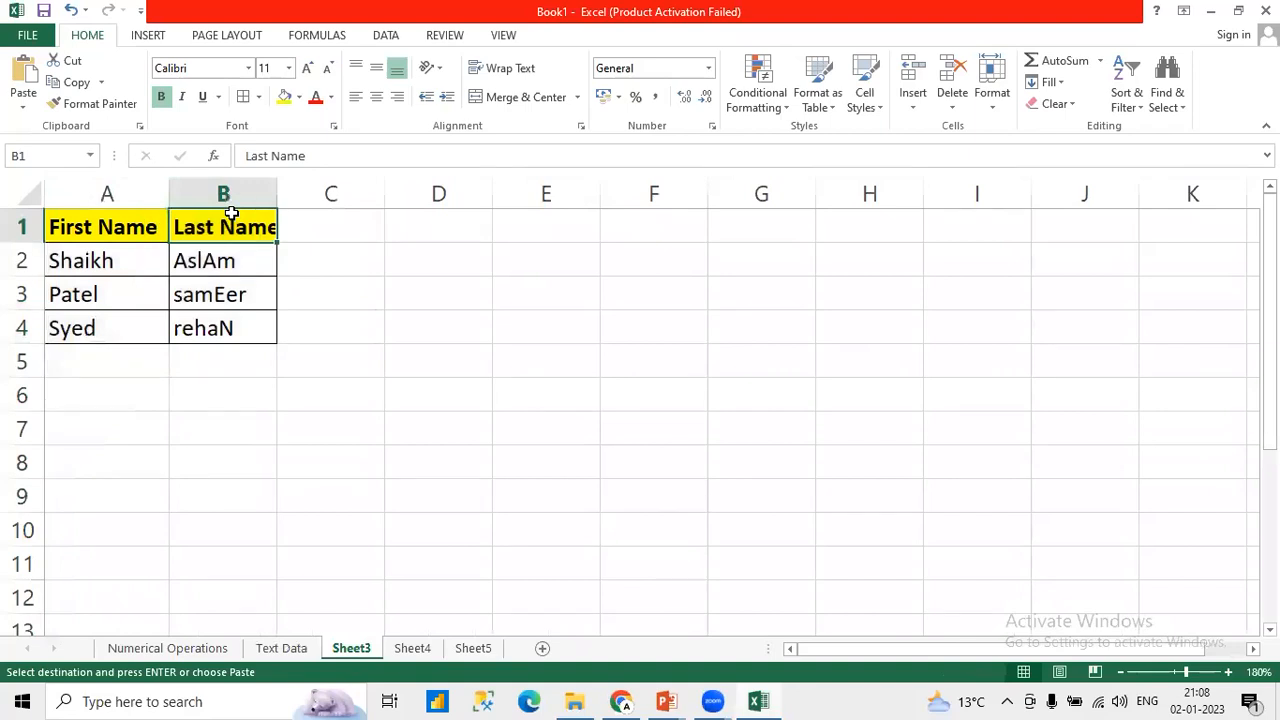
Step: Add extra spaces around the names in Sheet3, after the first names in A2:A3 and before the last names in B3:B4
{"action": "double_click", "coordinate": [139, 262]}
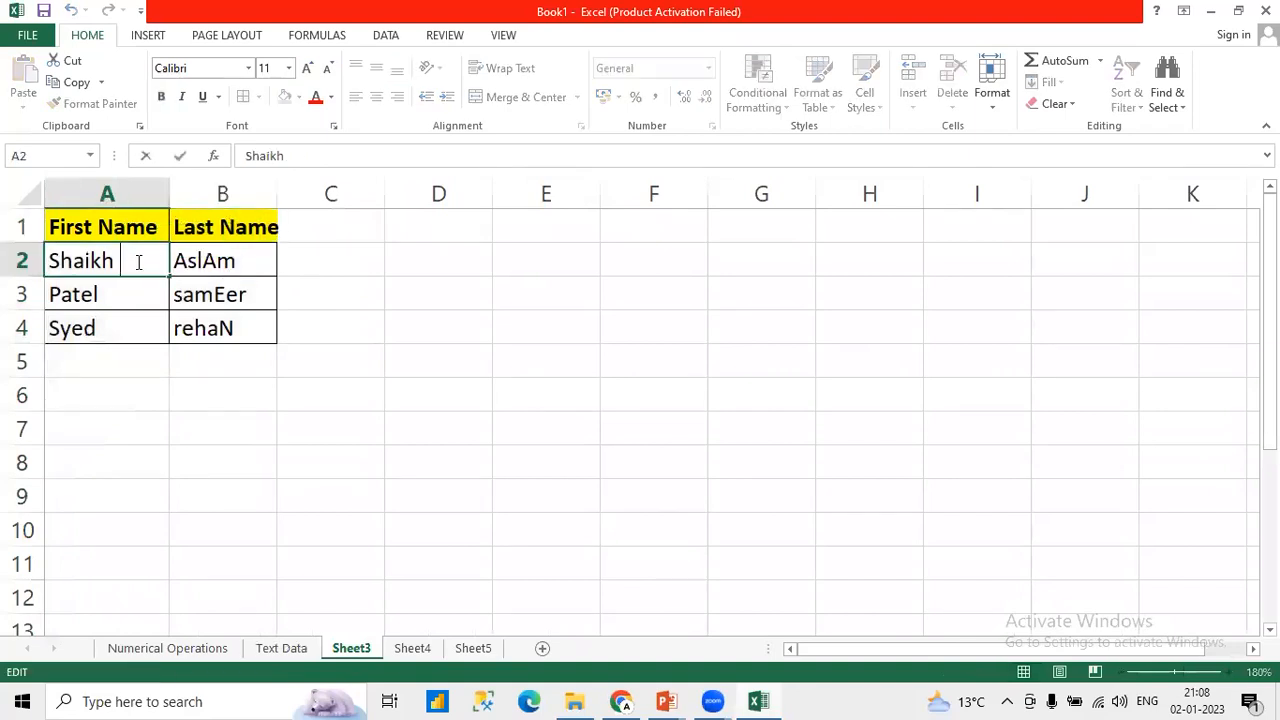
{"action": "left_click", "coordinate": [134, 288]}
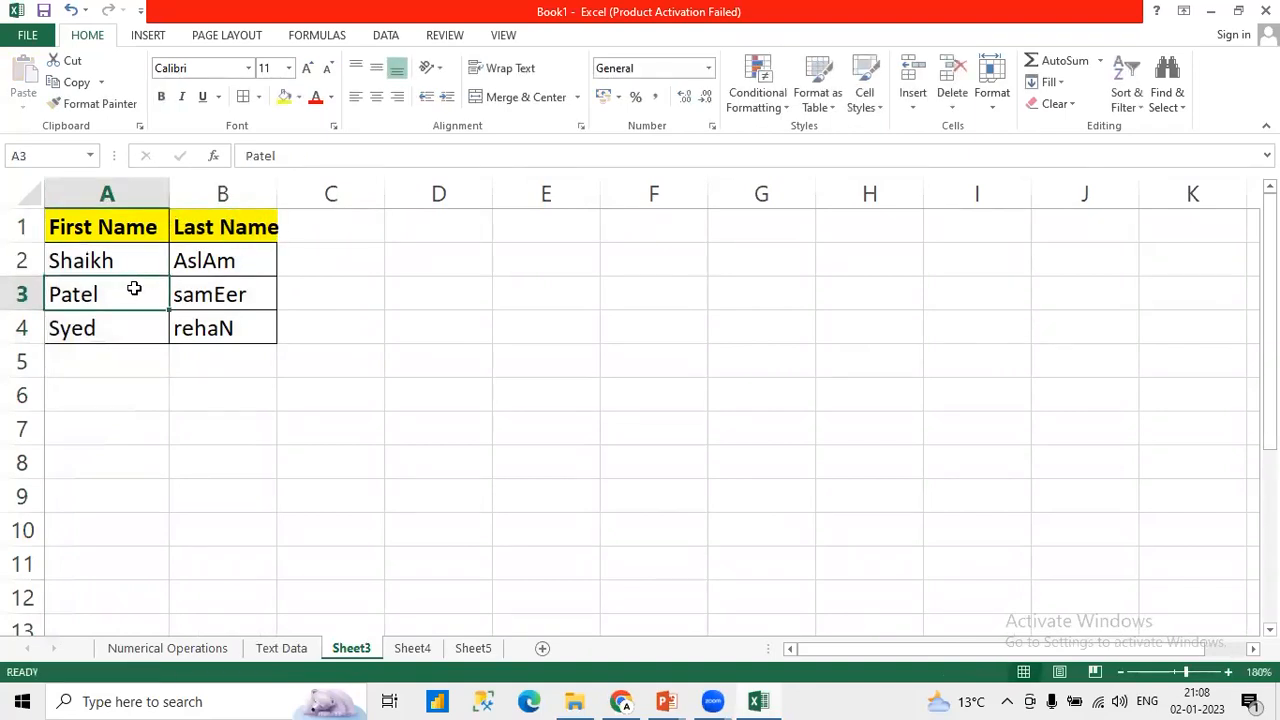
{"action": "double_click", "coordinate": [134, 288]}
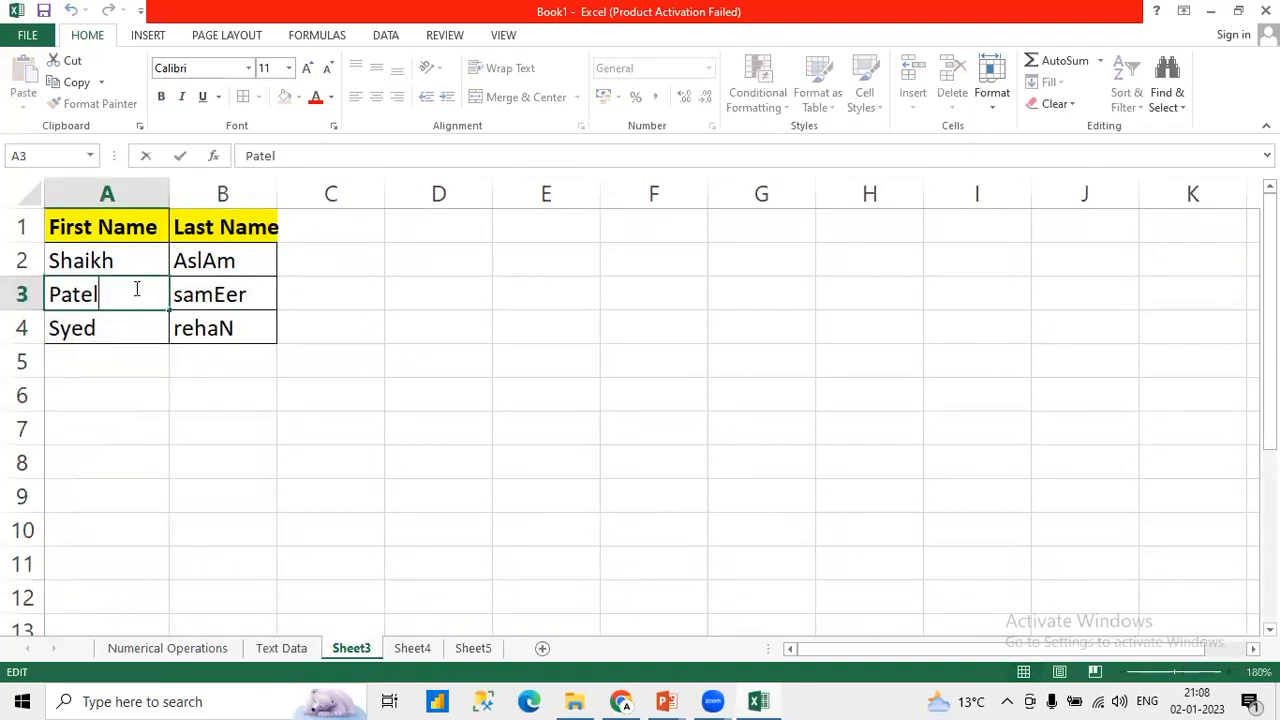
{"action": "left_click", "coordinate": [219, 294]}
{"action": "double_click", "coordinate": [216, 294]}
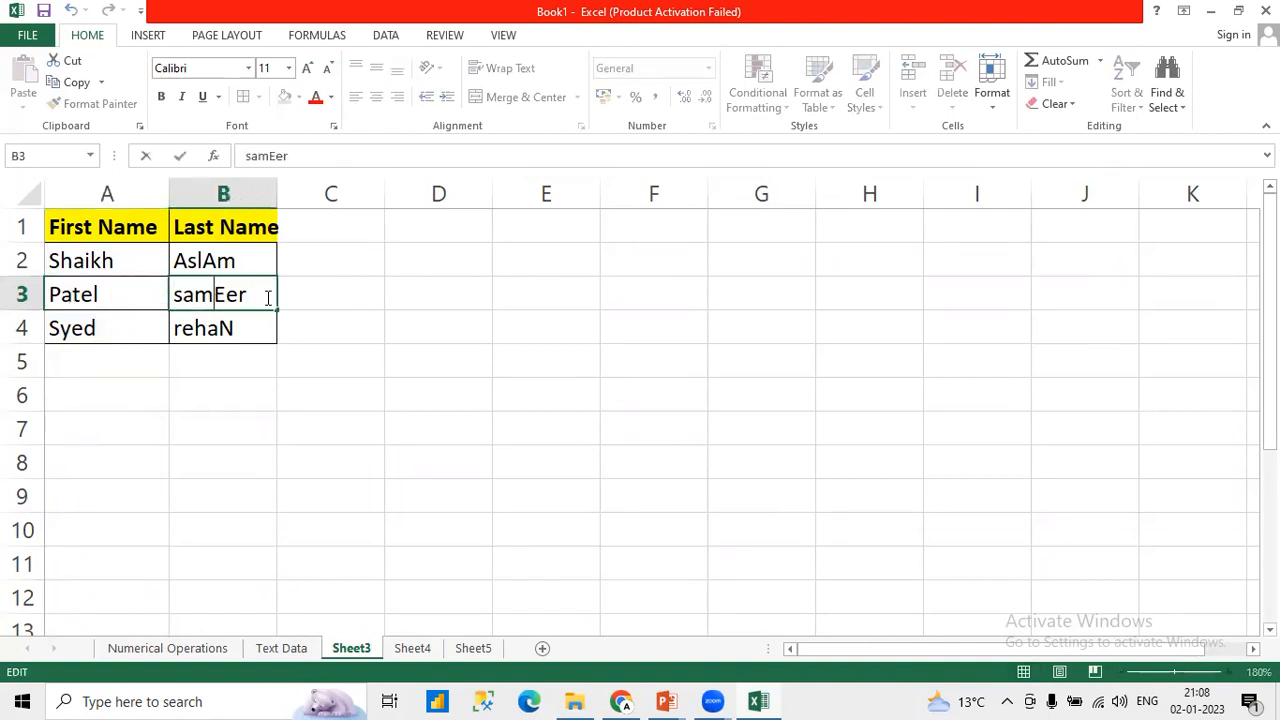
{"action": "double_click", "coordinate": [255, 296]}
{"action": "left_click", "coordinate": [255, 296]}
{"action": "left_click", "coordinate": [176, 294]}
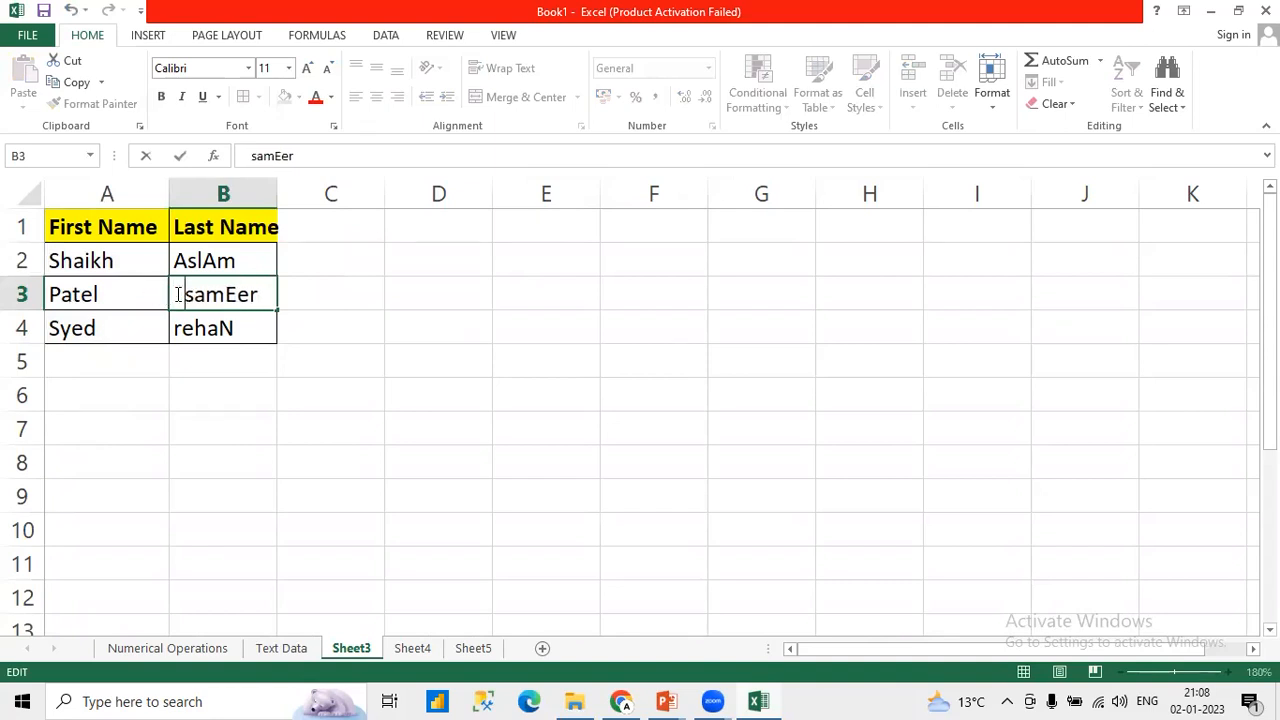
{"action": "left_click", "coordinate": [176, 320]}
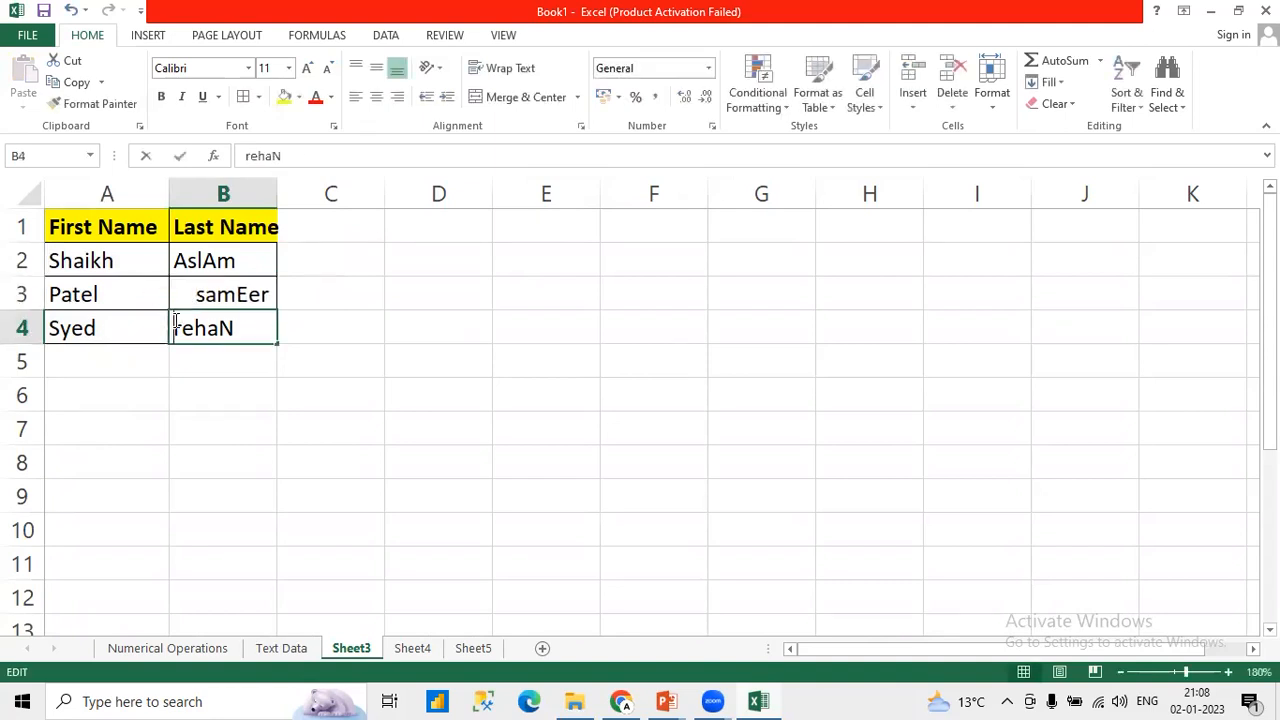
{"action": "double_click", "coordinate": [177, 321]}
Step: Add the header Fullname in C1 of Sheet3
{"action": "left_click", "coordinate": [314, 220]}
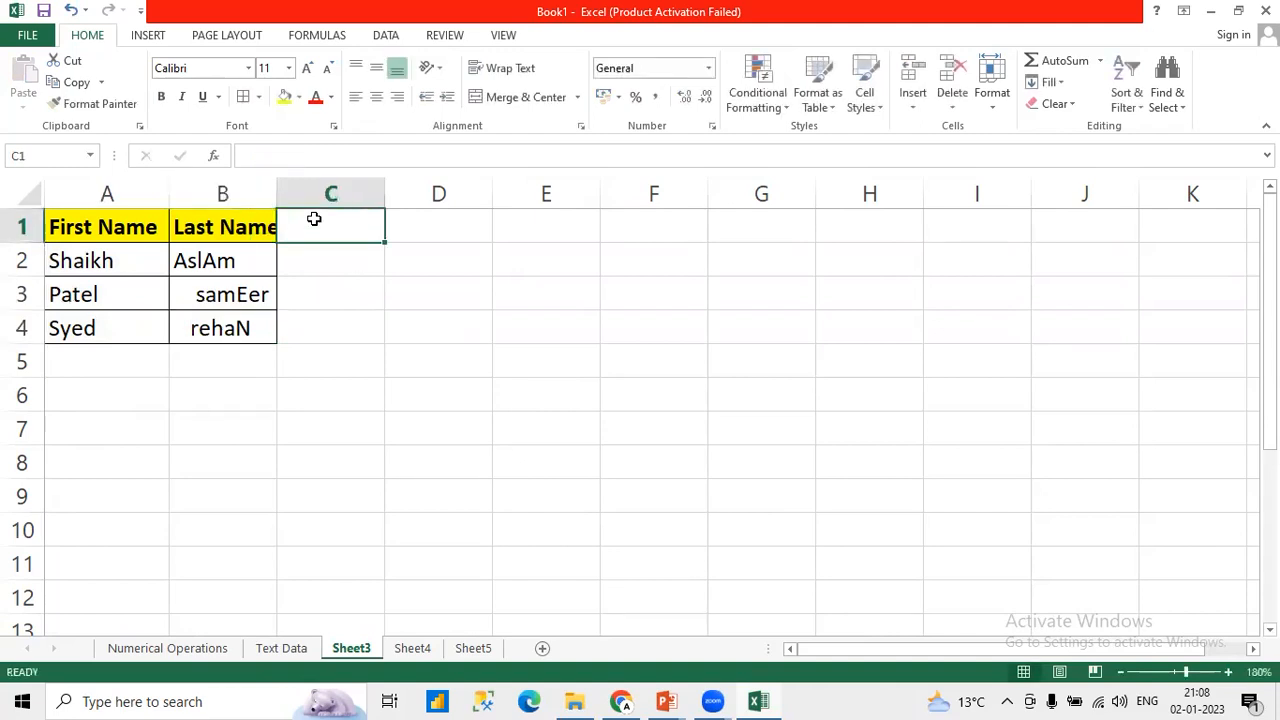
{"action": "type", "text": "="}
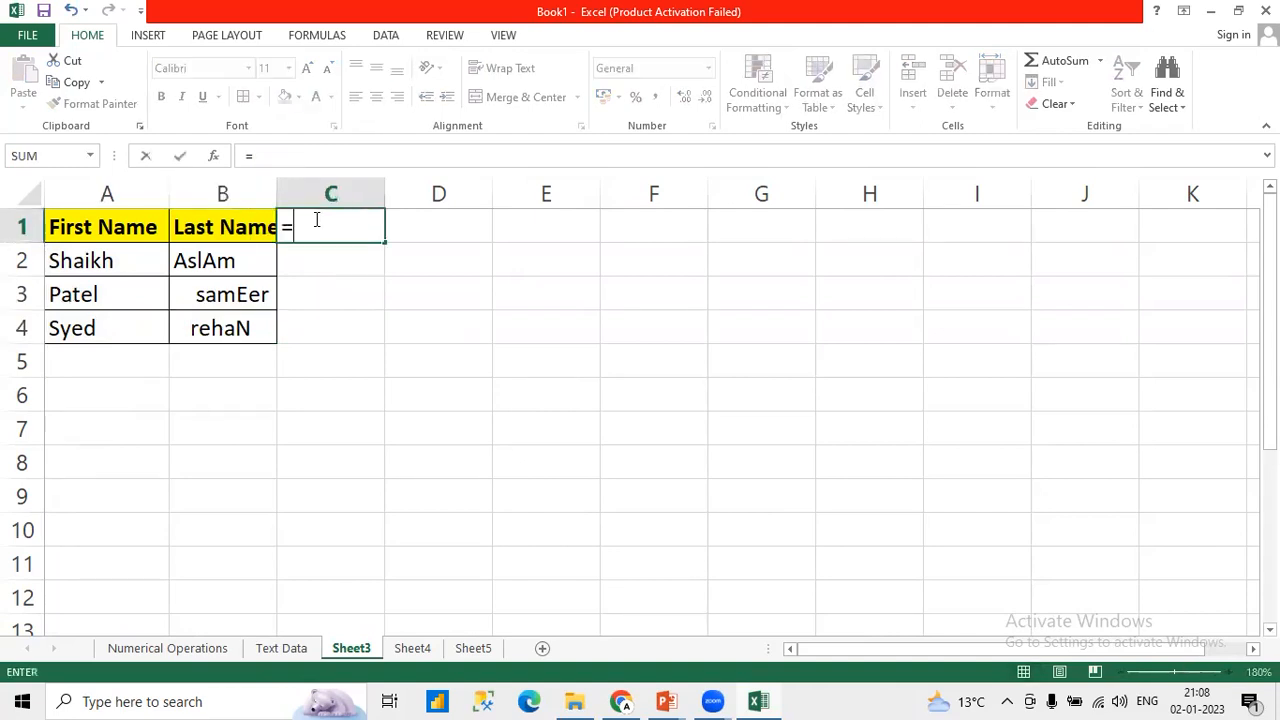
{"action": "type", "text": "F"}
{"action": "key", "text": "Escape"}
{"action": "type", "text": "Fullname"}
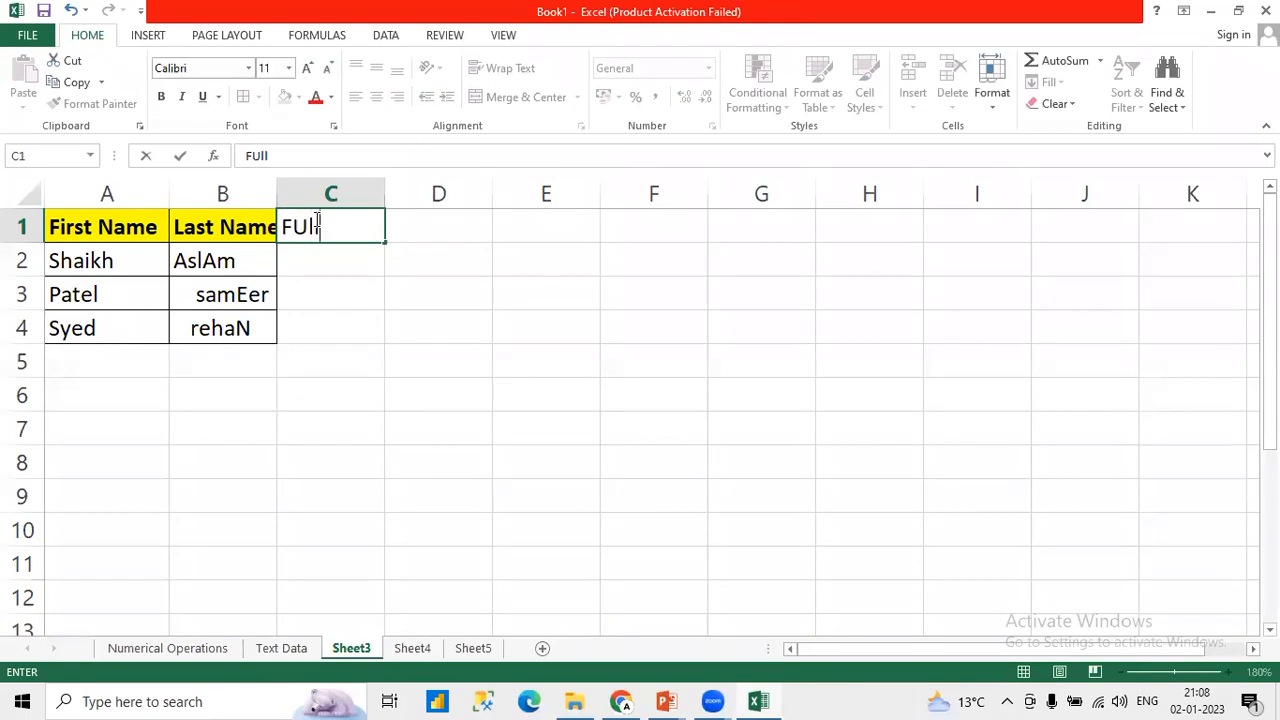
{"action": "key", "text": "Return"}
Step: Enter =CONCATENATE(A2," ",B2) in C2 to join the first and last name with a space
{"action": "type", "text": "=CON"}
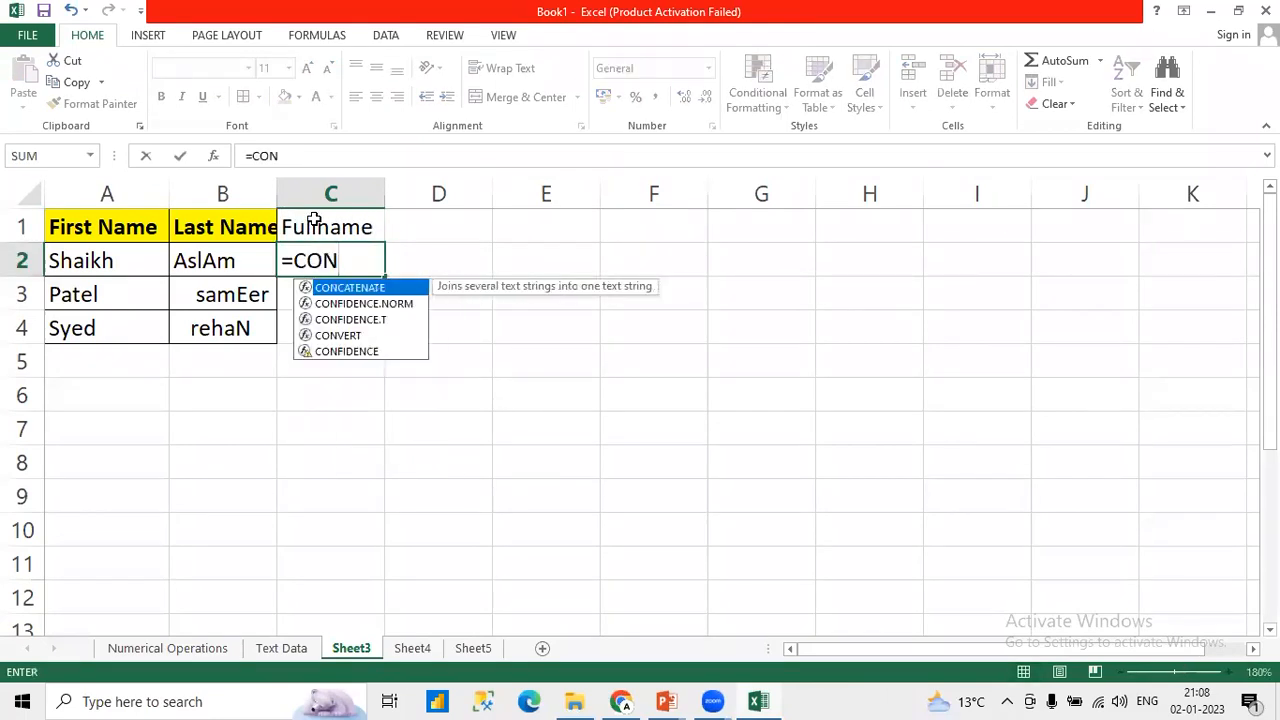
{"action": "key", "text": "Tab"}
{"action": "key", "text": "Left"}
{"action": "key", "text": "Left"}
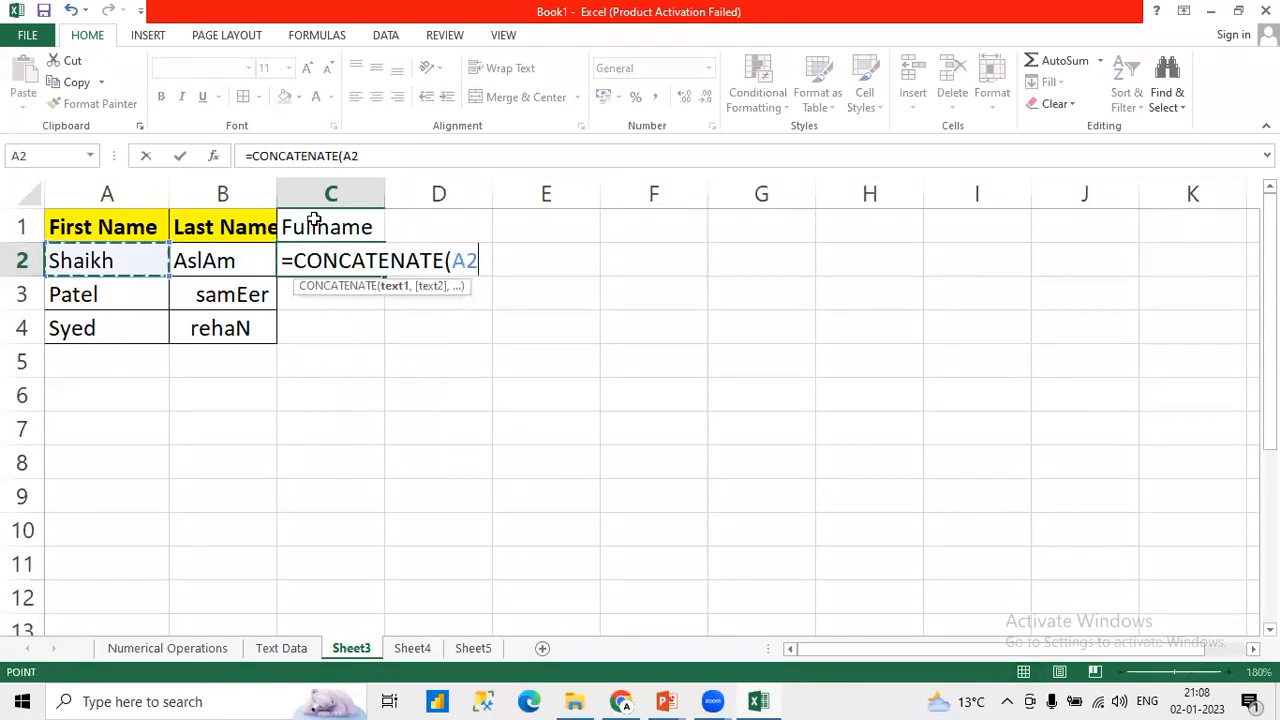
{"action": "type", "text": ","}
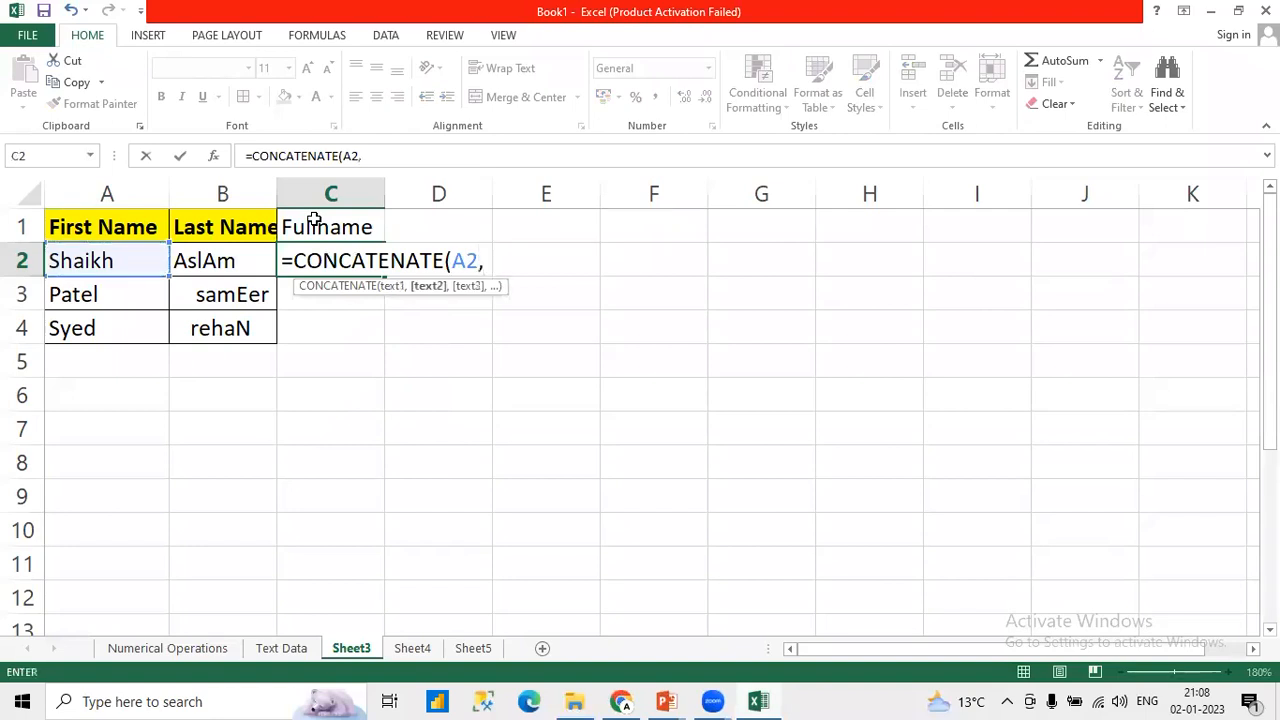
{"action": "type", "text": "\" \","}
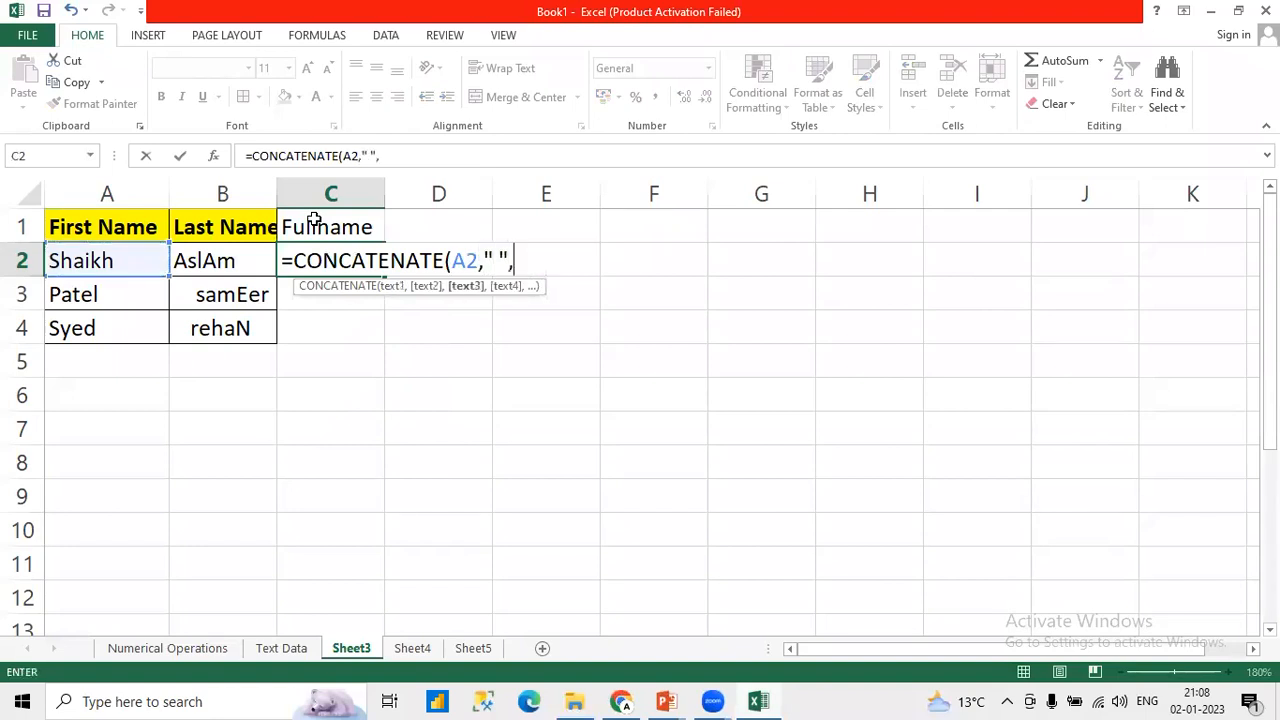
{"action": "key", "text": "Left"}
{"action": "key", "text": "Return"}
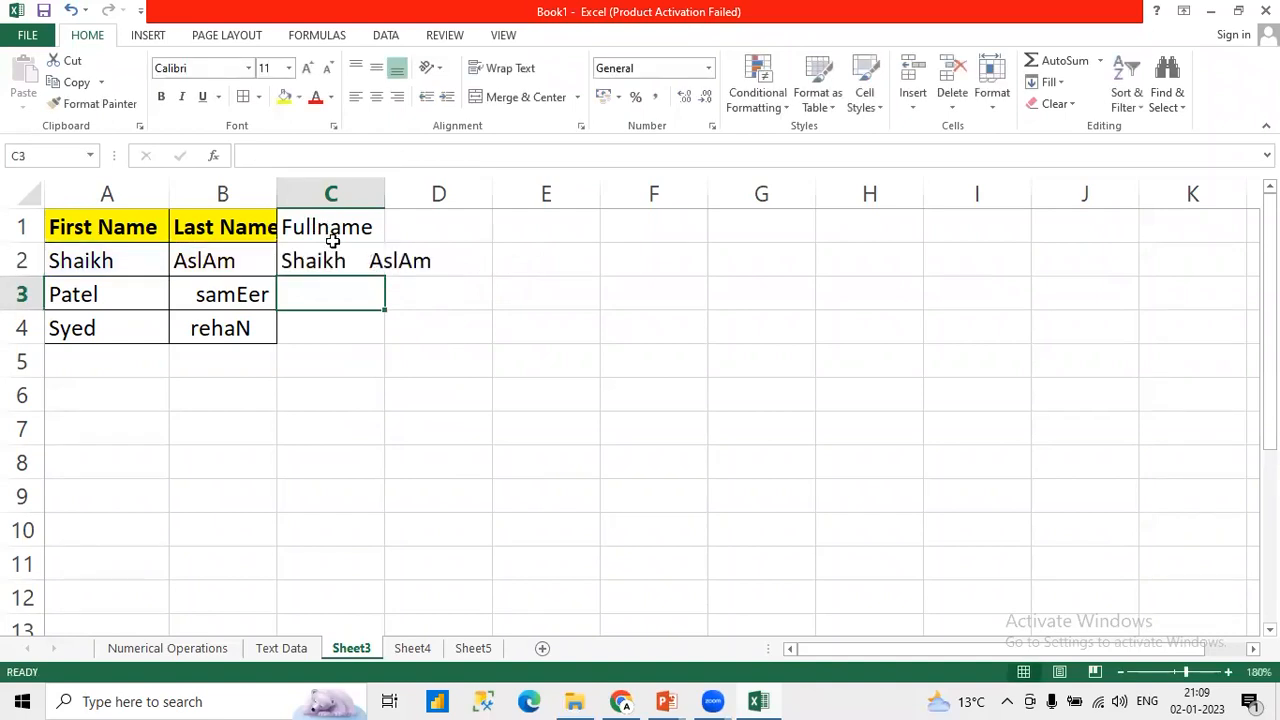
Step: Fill the full name formula from C2 down to C4 and fit column C to its contents
{"action": "left_click", "coordinate": [338, 260]}
{"action": "left_click_drag", "start_coordinate": [387, 276], "coordinate": [366, 357]}
{"action": "double_click", "coordinate": [385, 192]}
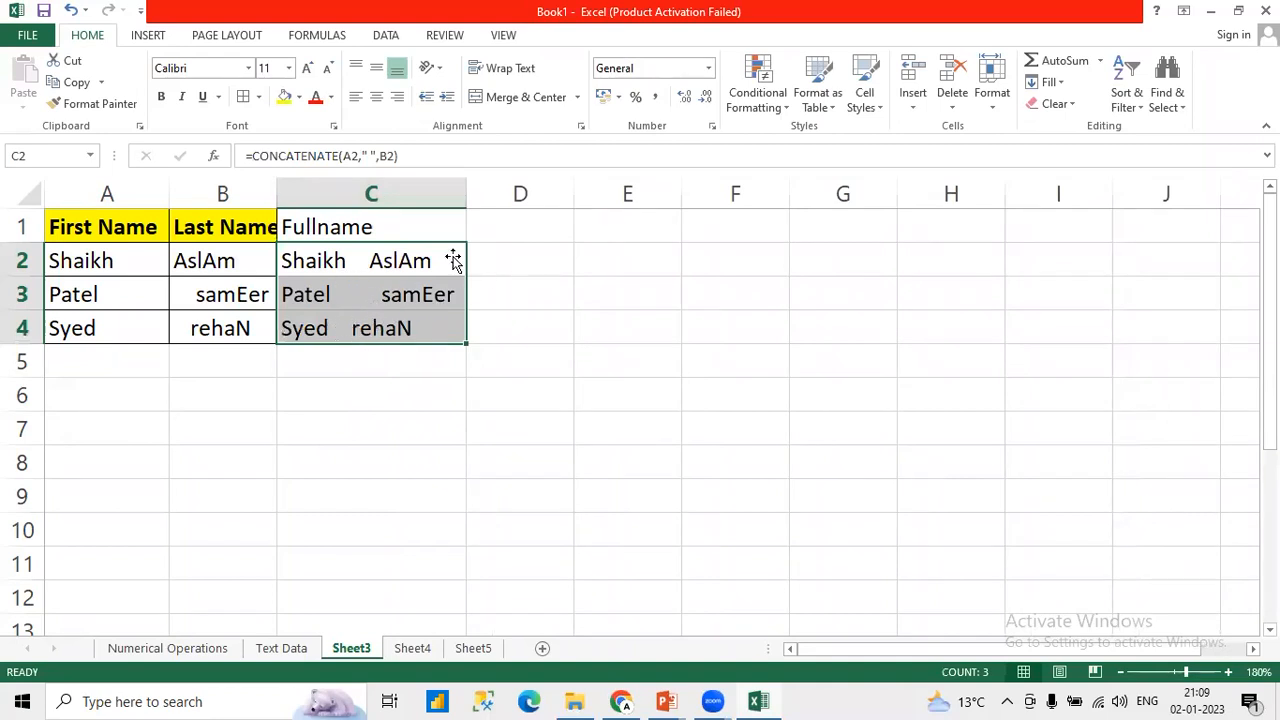
Step: Add the header Proper in D1
{"action": "left_click", "coordinate": [373, 230]}
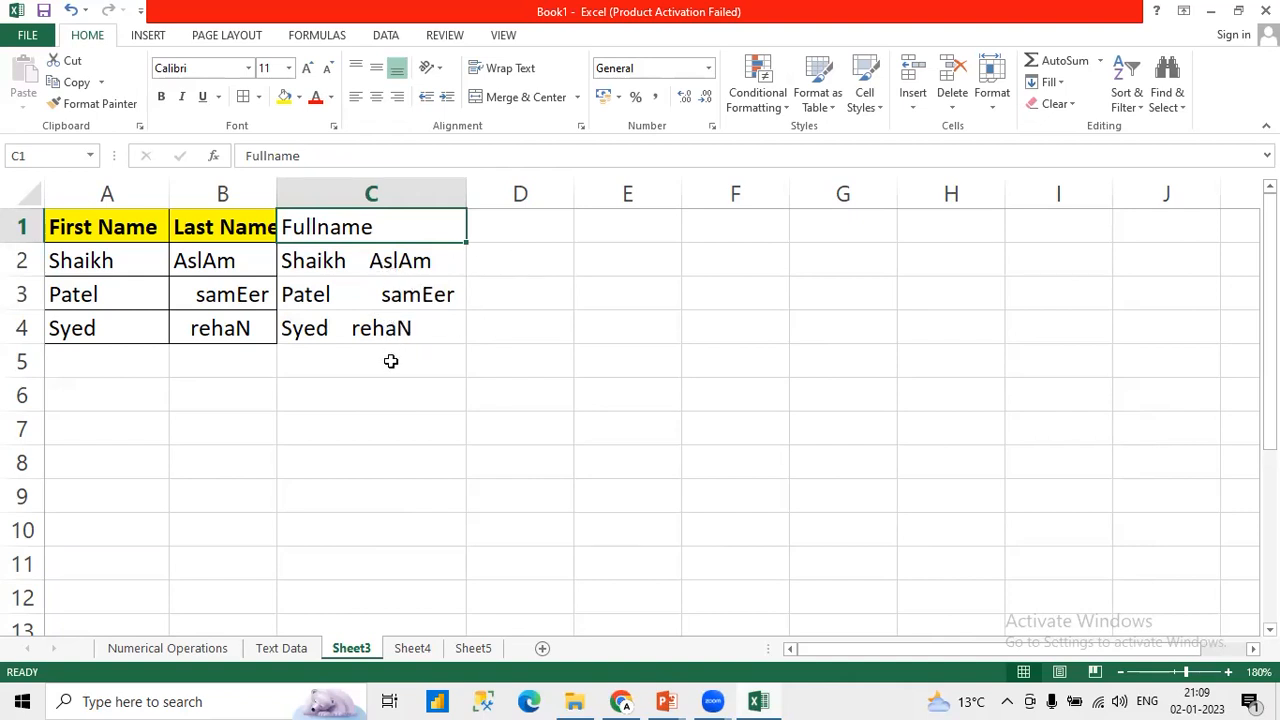
{"action": "left_click", "coordinate": [495, 260]}
{"action": "left_click", "coordinate": [514, 220]}
{"action": "type", "text": "P"}
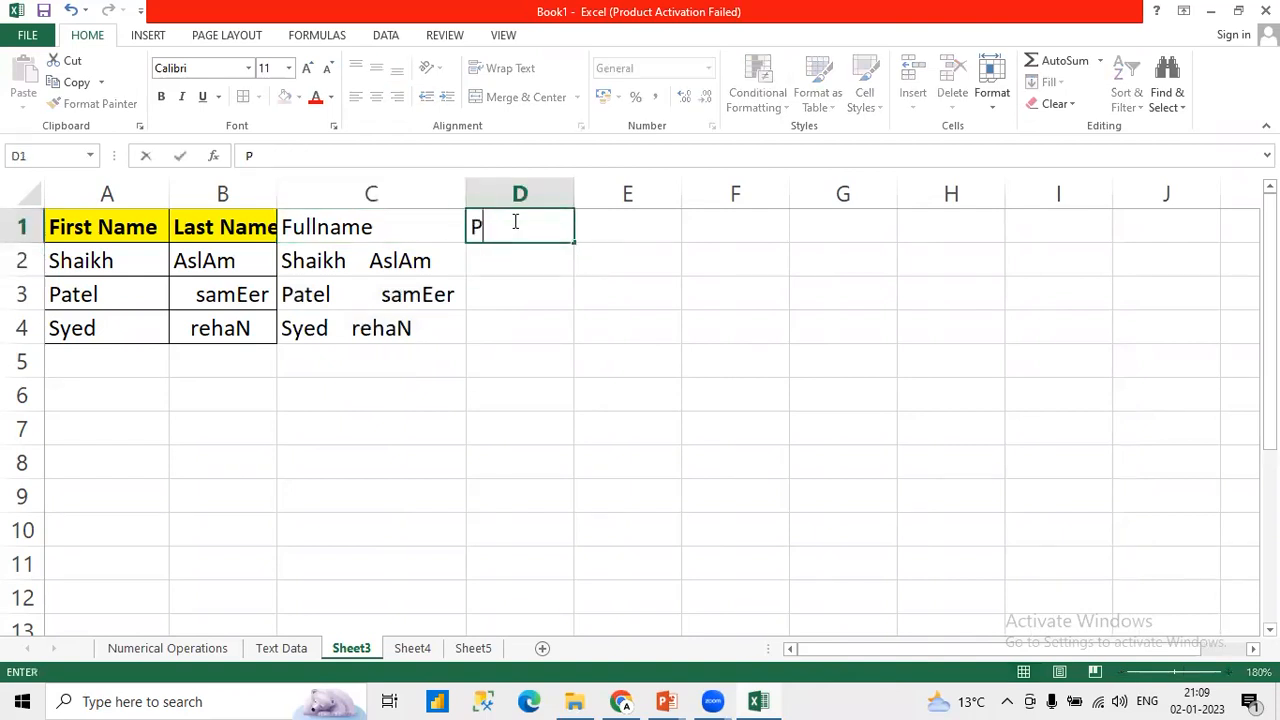
{"action": "type", "text": "roper"}
{"action": "key", "text": "Return"}
{"action": "type", "text": "("}
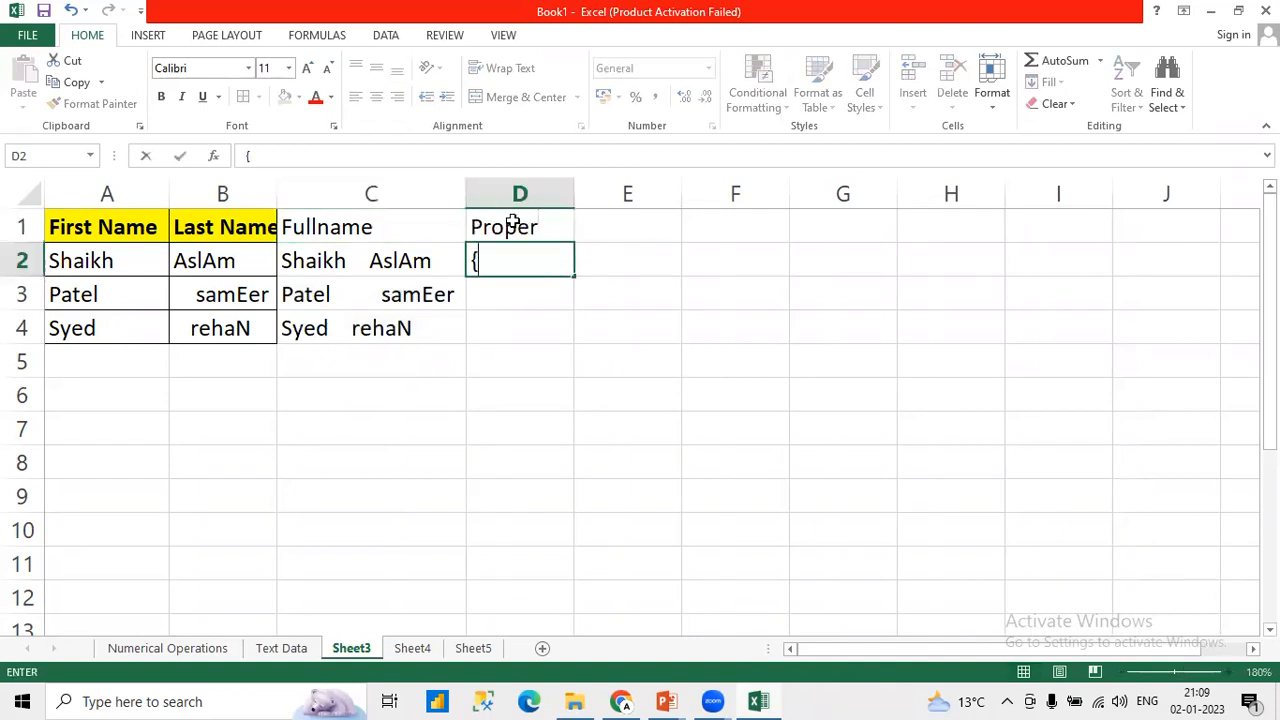
{"action": "key", "text": "BackSpace"}
{"action": "type", "text": "pPro"}
{"action": "key", "text": "BackSpace"}
{"action": "key", "text": "BackSpace"}
{"action": "key", "text": "BackSpace"}
{"action": "key", "text": "BackSpace"}
Step: Enter =PROPER(C2) in D2 to capitalise the full name properly
{"action": "type", "text": "="}
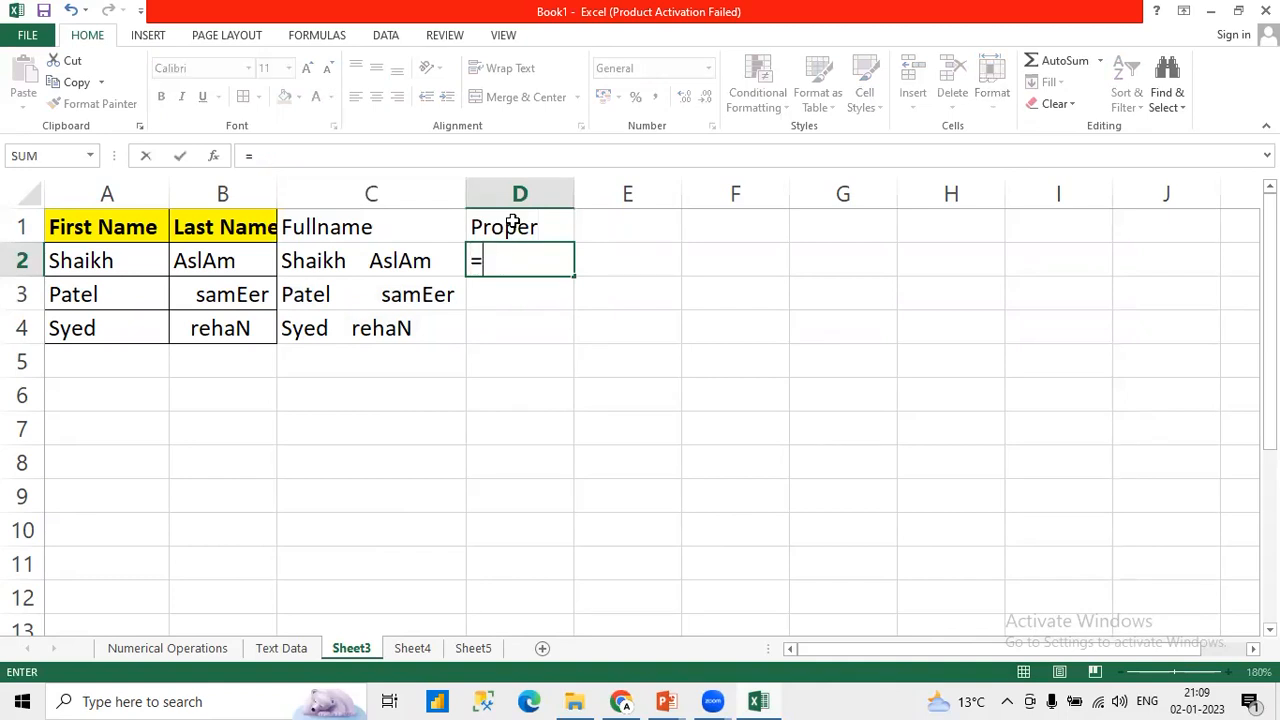
{"action": "type", "text": "Prop"}
{"action": "key", "text": "Tab"}
{"action": "key", "text": "Left"}
{"action": "key", "text": "Left"}
{"action": "key", "text": "Right"}
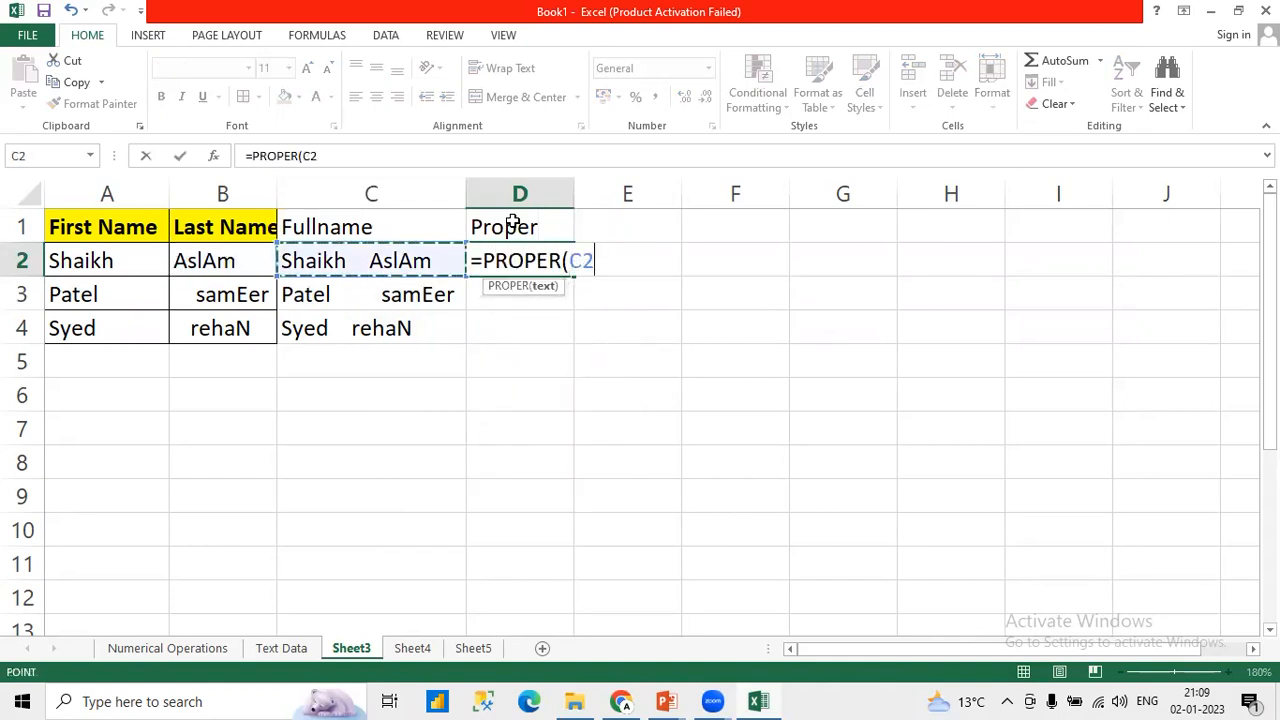
{"action": "key", "text": "Return"}
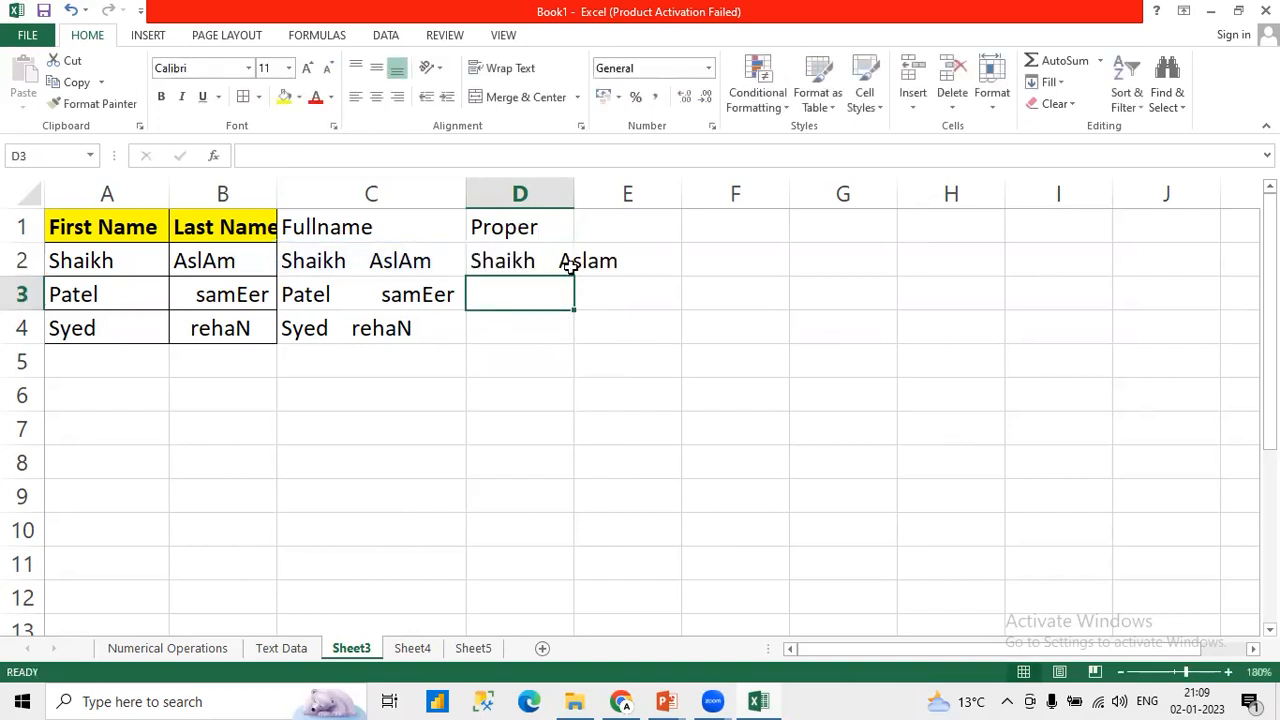
Step: Fill the PROPER formula from D2 down to D4 and fit column D to its contents
{"action": "left_click", "coordinate": [554, 261]}
{"action": "left_click_drag", "start_coordinate": [574, 277], "coordinate": [563, 343]}
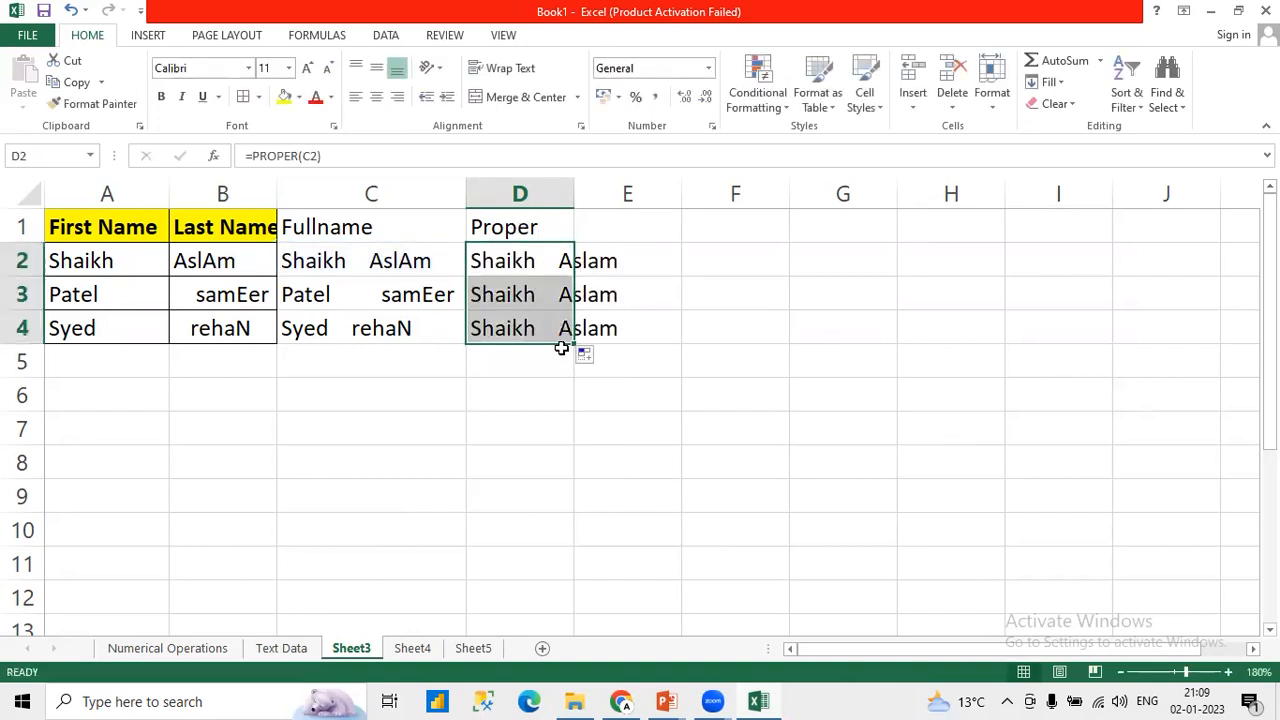
{"action": "double_click", "coordinate": [574, 193]}
Step: Format the Fullname and Proper headers in C1:D1 with yellow fill and bold text
{"action": "left_click_drag", "start_coordinate": [363, 226], "coordinate": [554, 223]}
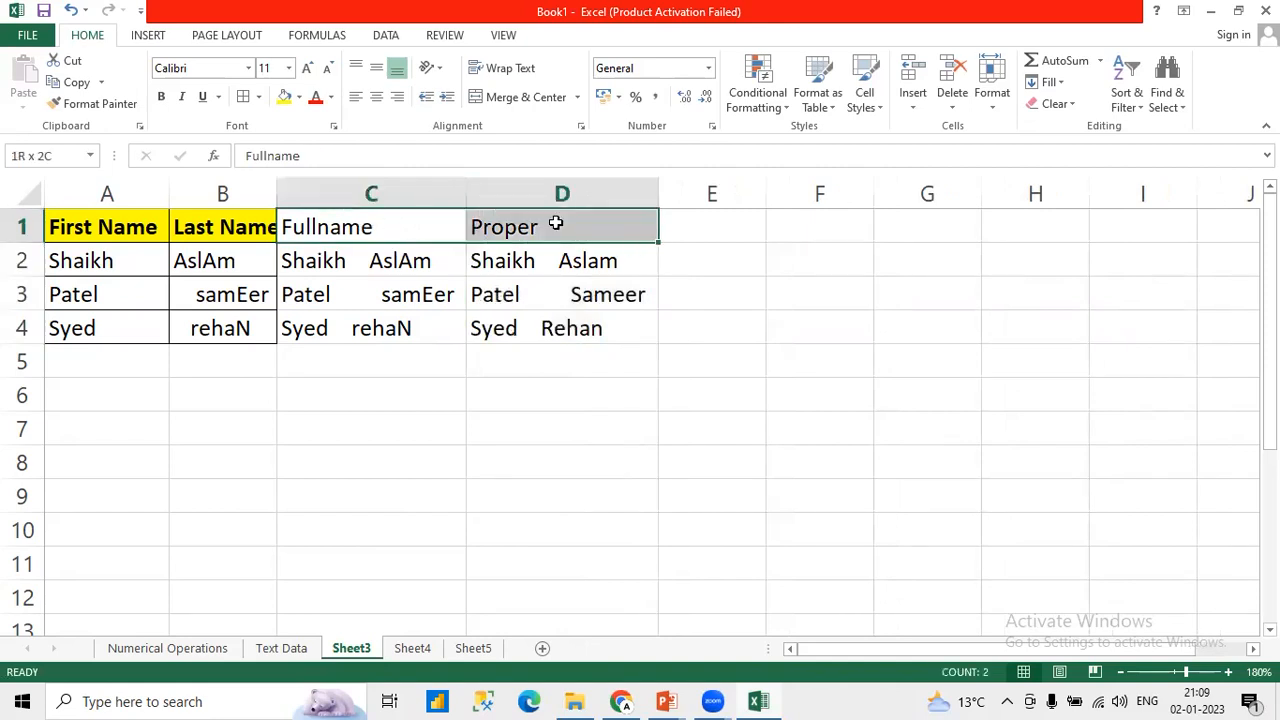
{"action": "left_click", "coordinate": [284, 97]}
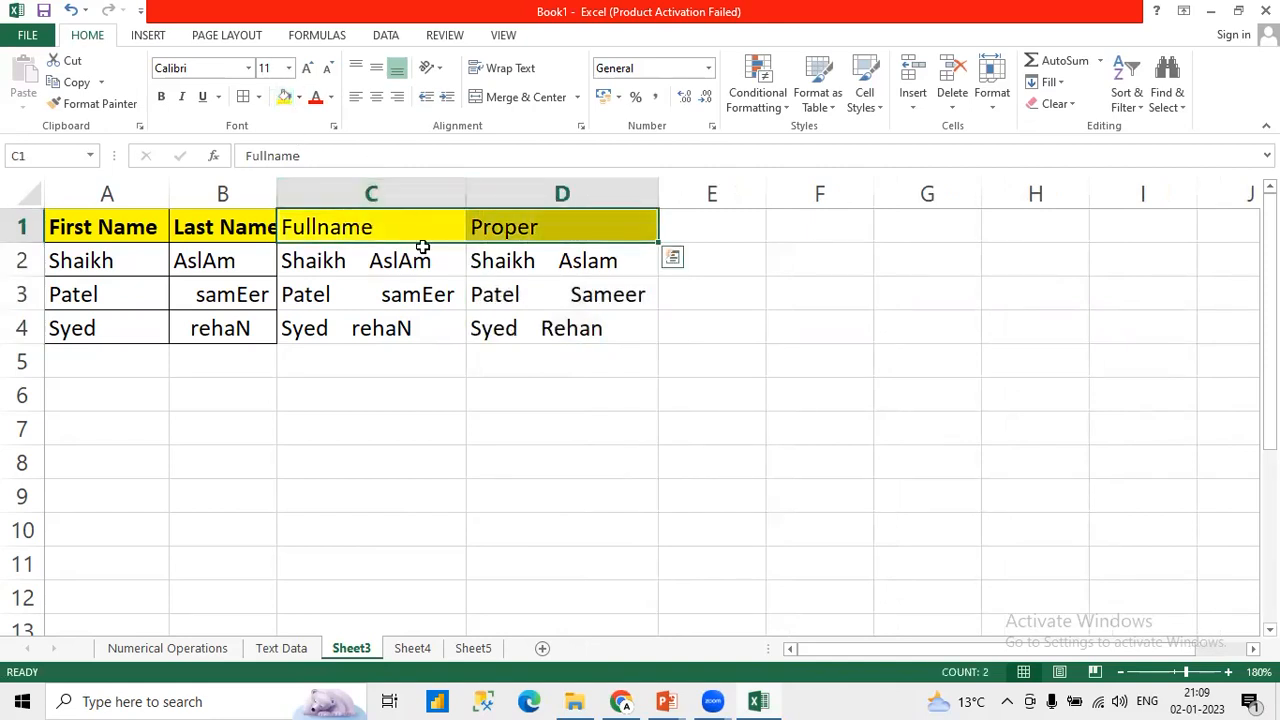
{"action": "key", "text": "ctrl+b"}
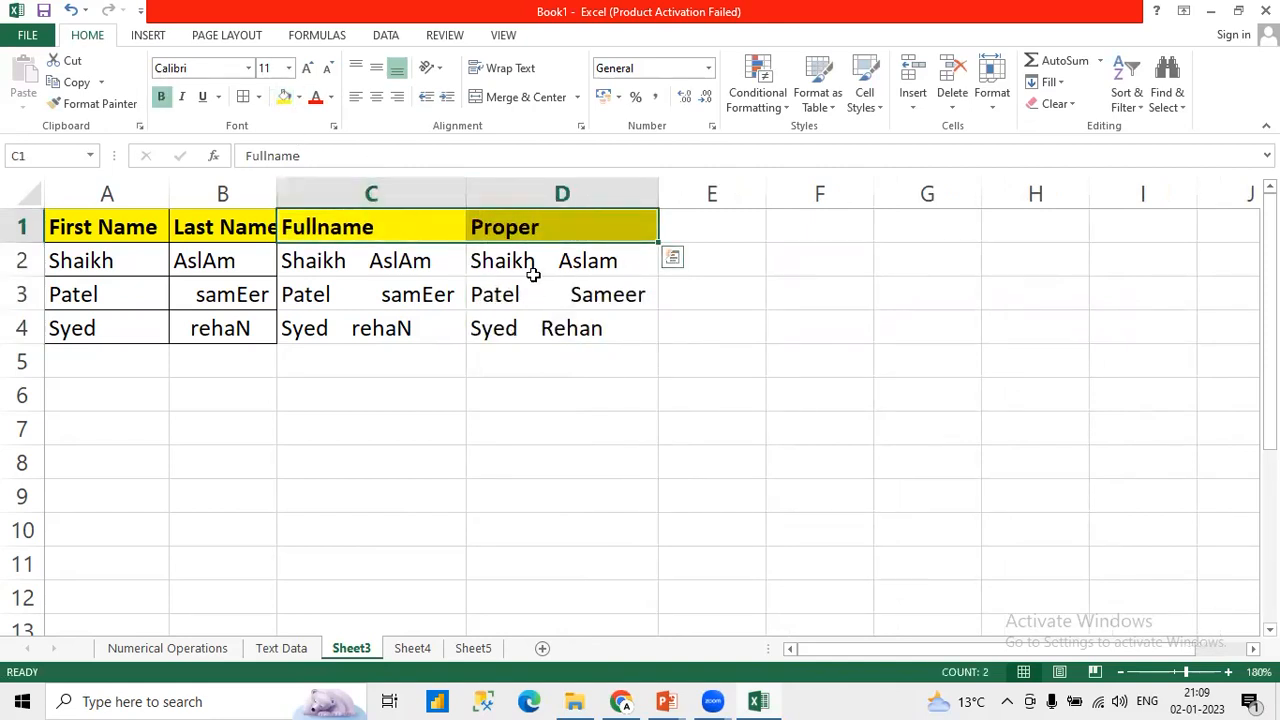
Step: Enter =TRIM(D2) in E2 to remove the extra spaces from the proper-case name
{"action": "left_click_drag", "start_coordinate": [531, 271], "coordinate": [538, 330]}
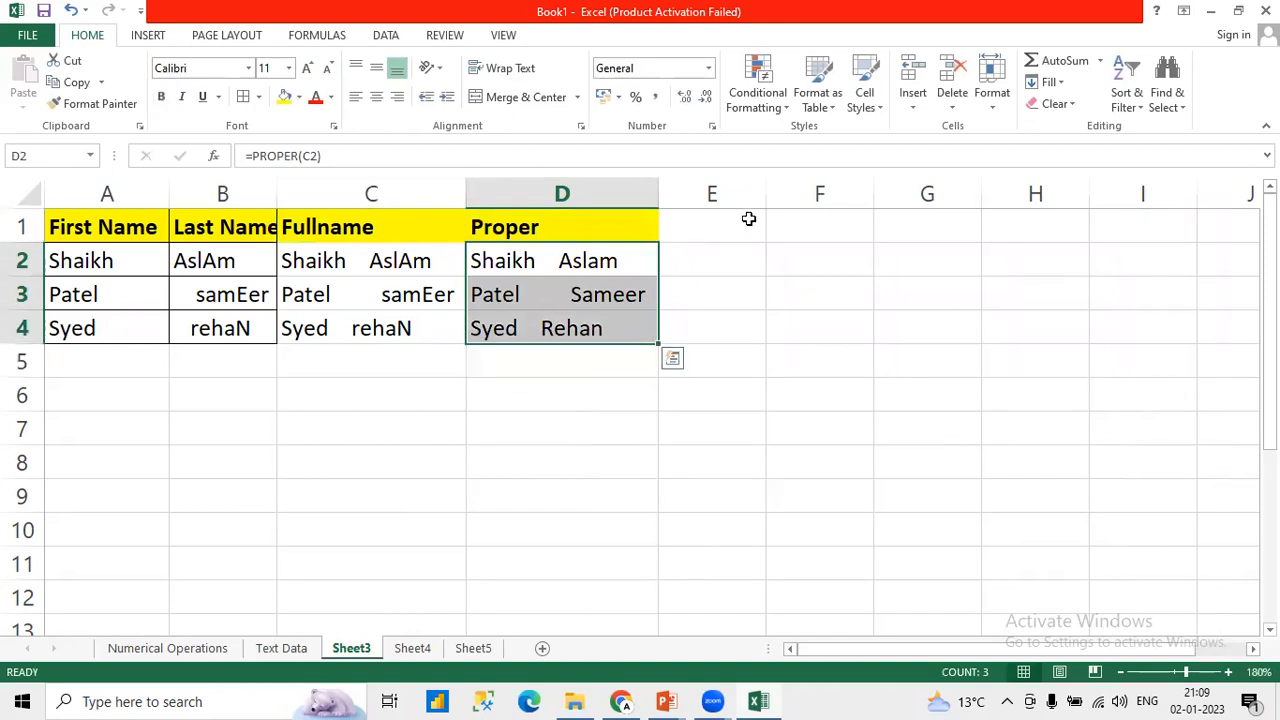
{"action": "left_click", "coordinate": [713, 228]}
{"action": "left_click", "coordinate": [702, 253]}
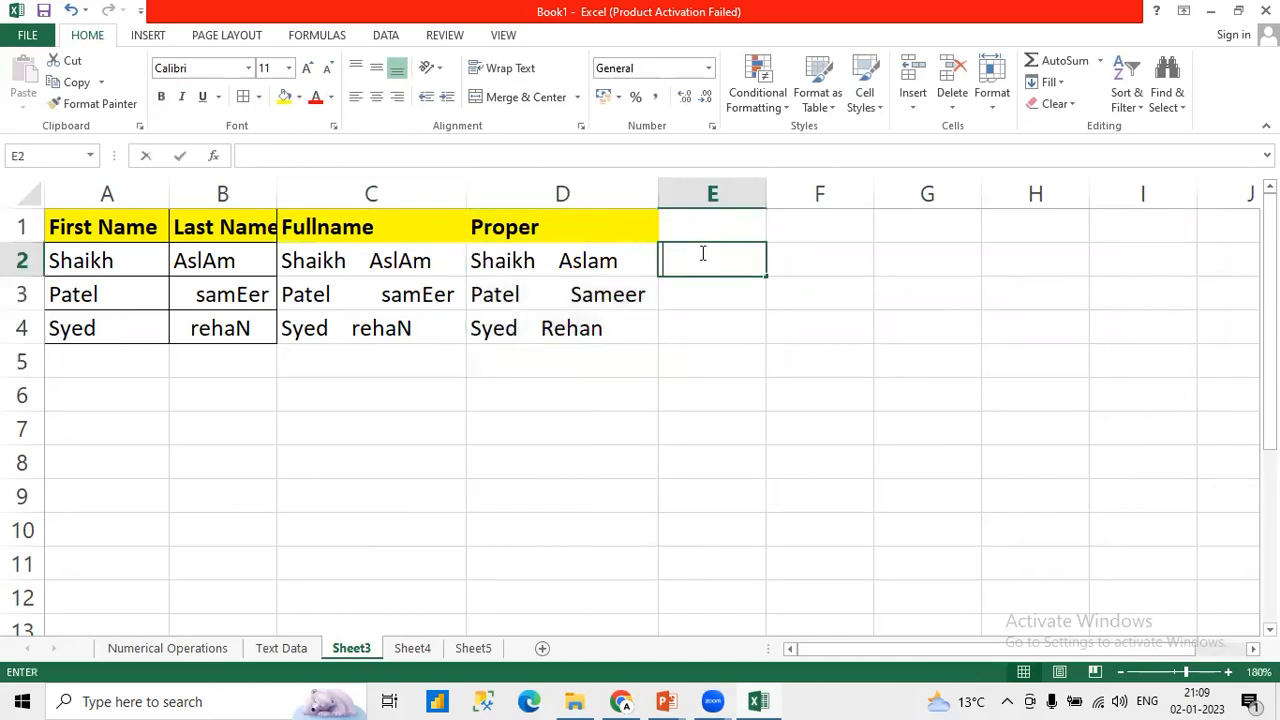
{"action": "type", "text": "=TR"}
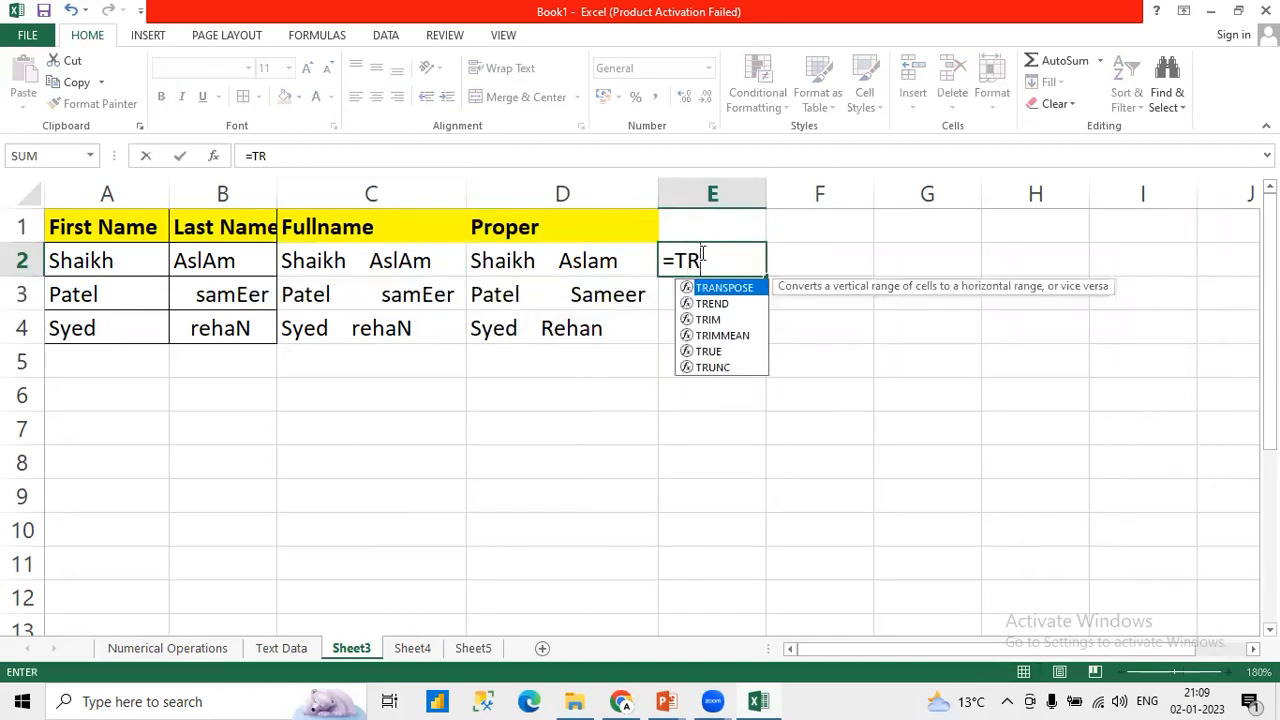
{"action": "type", "text": "im"}
{"action": "key", "text": "Tab"}
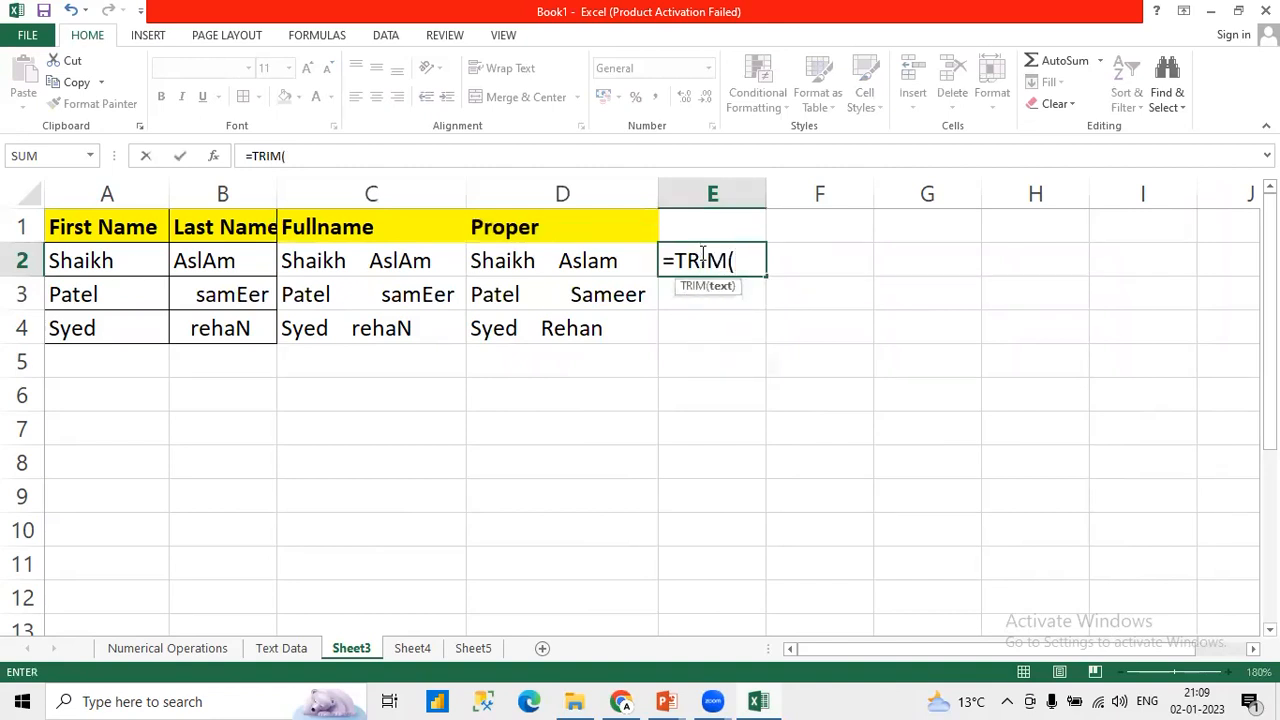
{"action": "left_click", "coordinate": [587, 258]}
{"action": "type", "text": ")"}
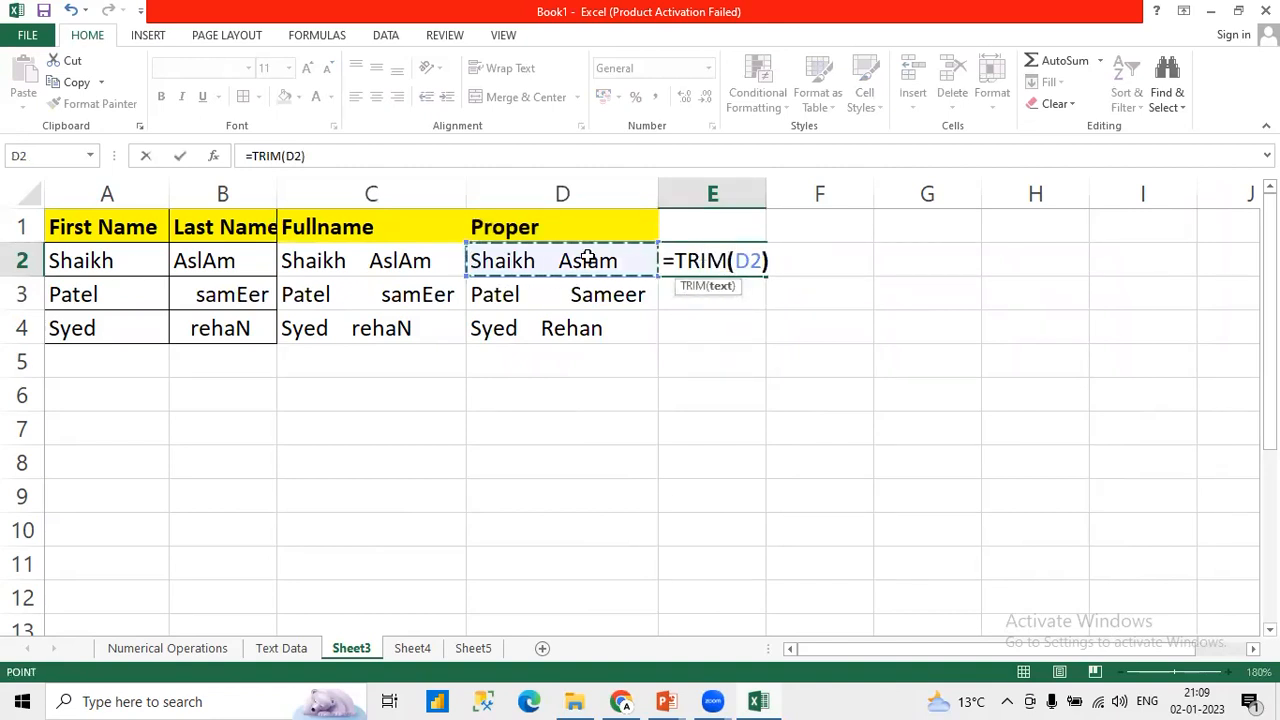
{"action": "key", "text": "Return"}
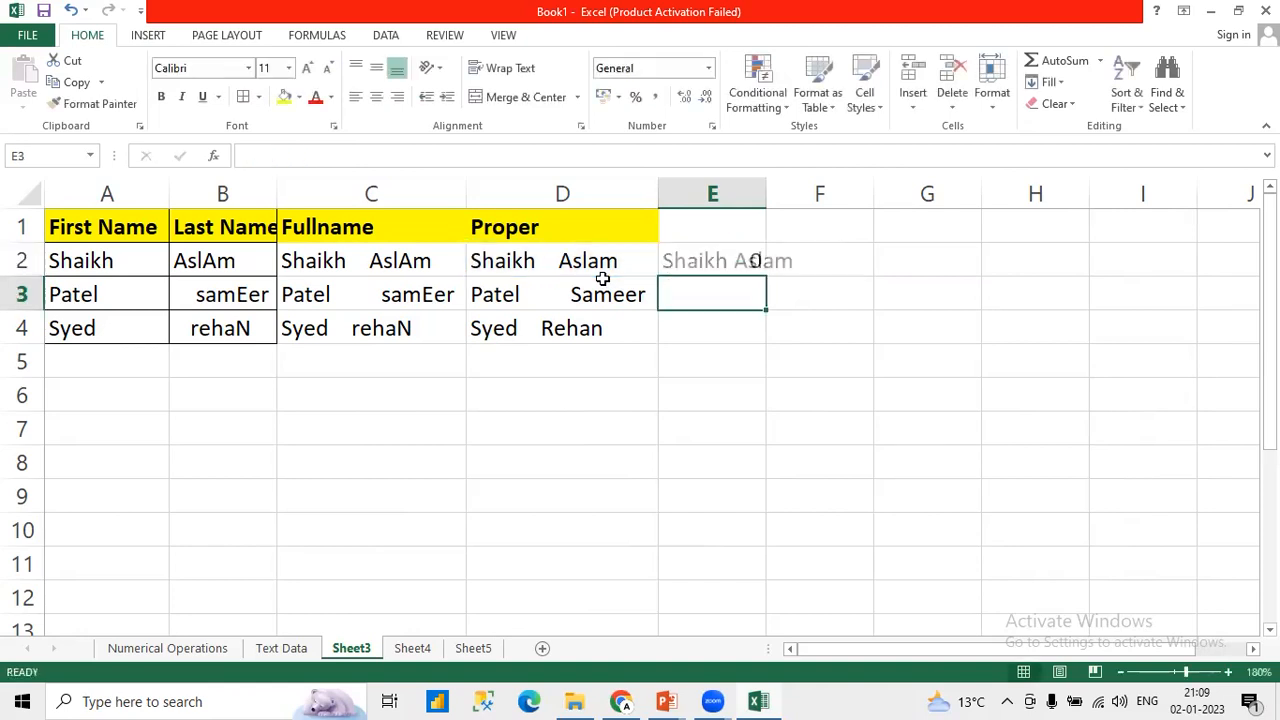
Step: Fill the TRIM formula from E2 down to E4 and fit column E to its contents
{"action": "left_click", "coordinate": [741, 260]}
{"action": "left_click_drag", "start_coordinate": [767, 278], "coordinate": [763, 336]}
{"action": "double_click", "coordinate": [760, 197]}
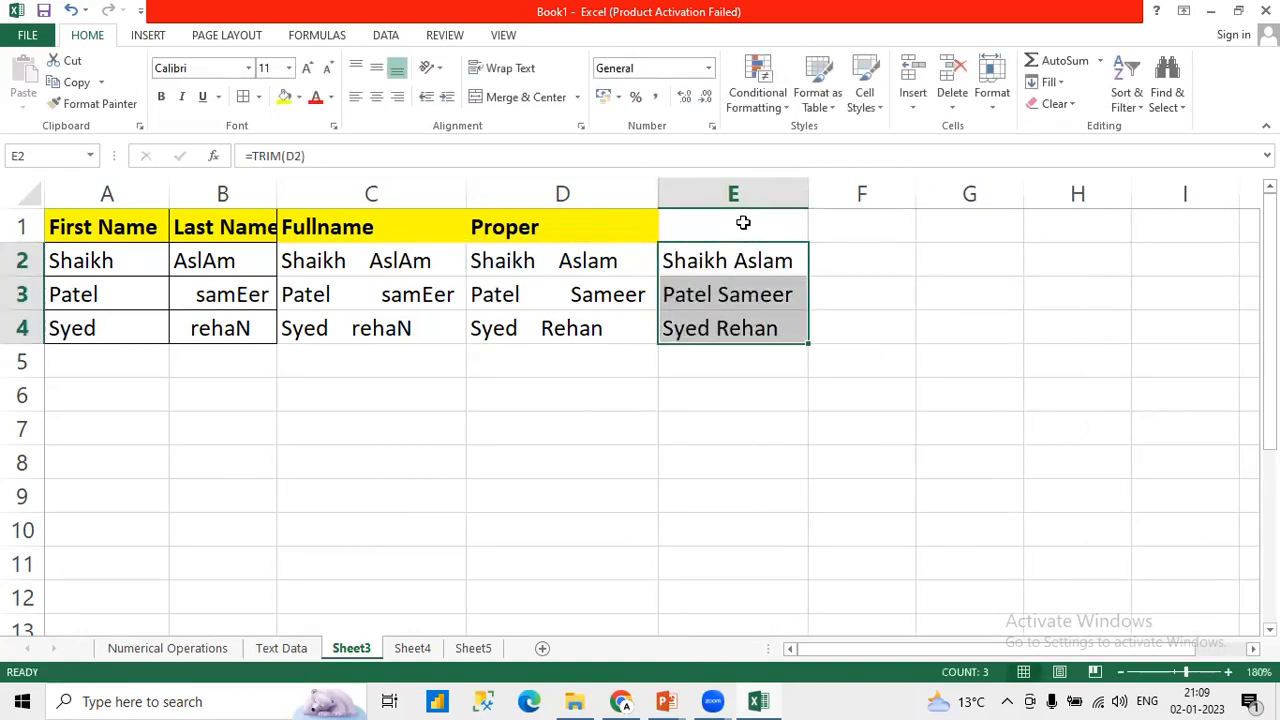
Step: Add the header TRIM in E1 above the trimmed names
{"action": "left_click", "coordinate": [741, 224]}
{"action": "type", "text": "TRIM"}
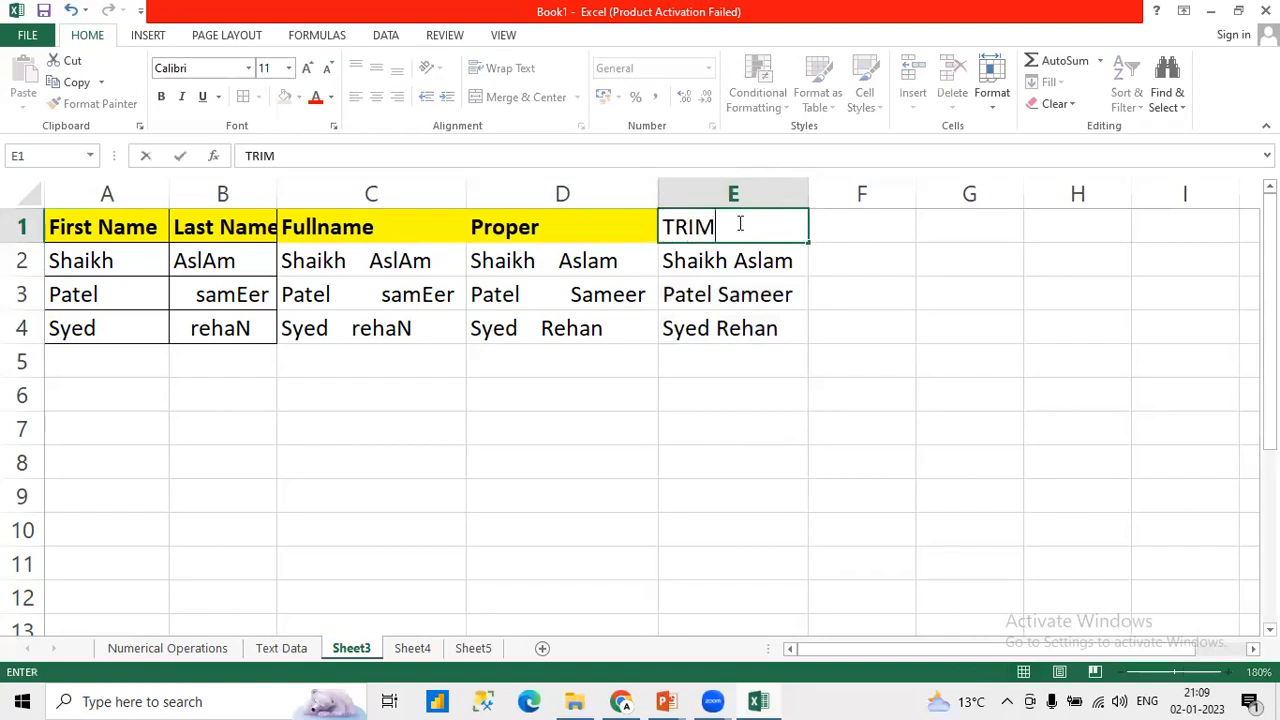
{"action": "key", "text": "Return"}
Step: Apply all borders to the Fullname, Proper and TRIM columns in C1:E4
{"action": "key", "text": "Up"}
{"action": "key", "text": "Left"}
{"action": "key", "text": "Left"}
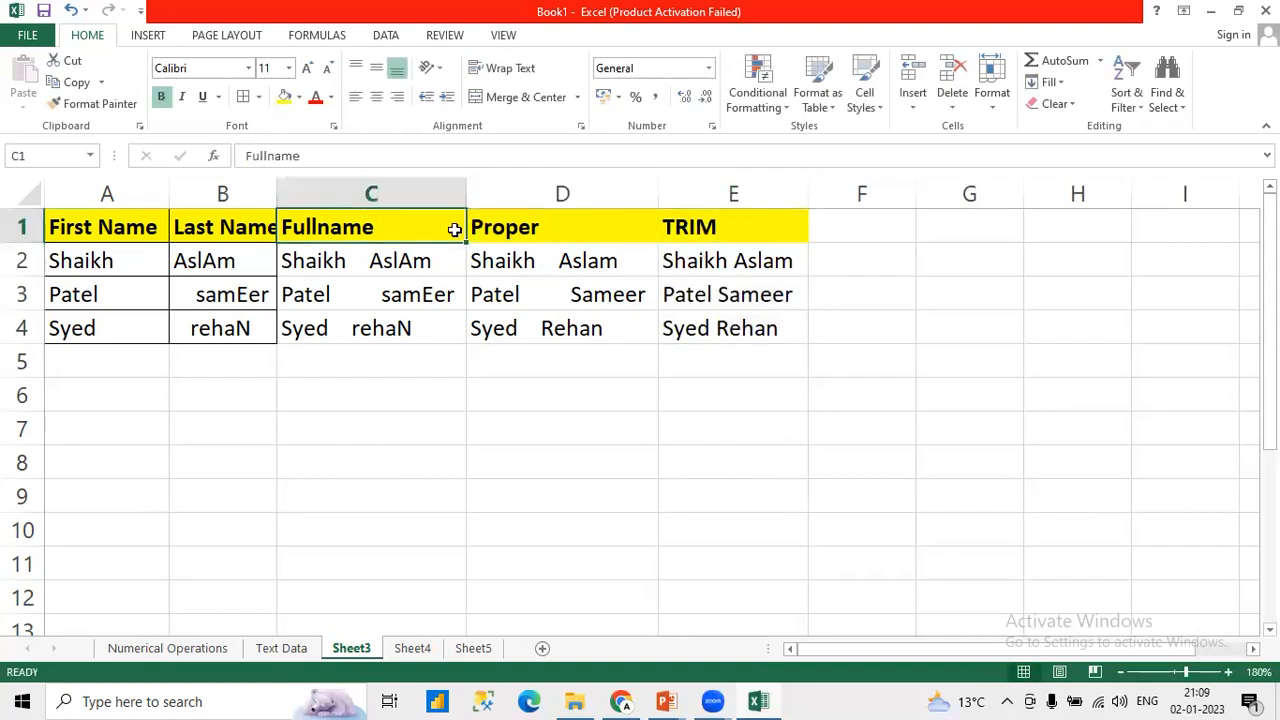
{"action": "left_click_drag", "start_coordinate": [450, 238], "coordinate": [694, 328]}
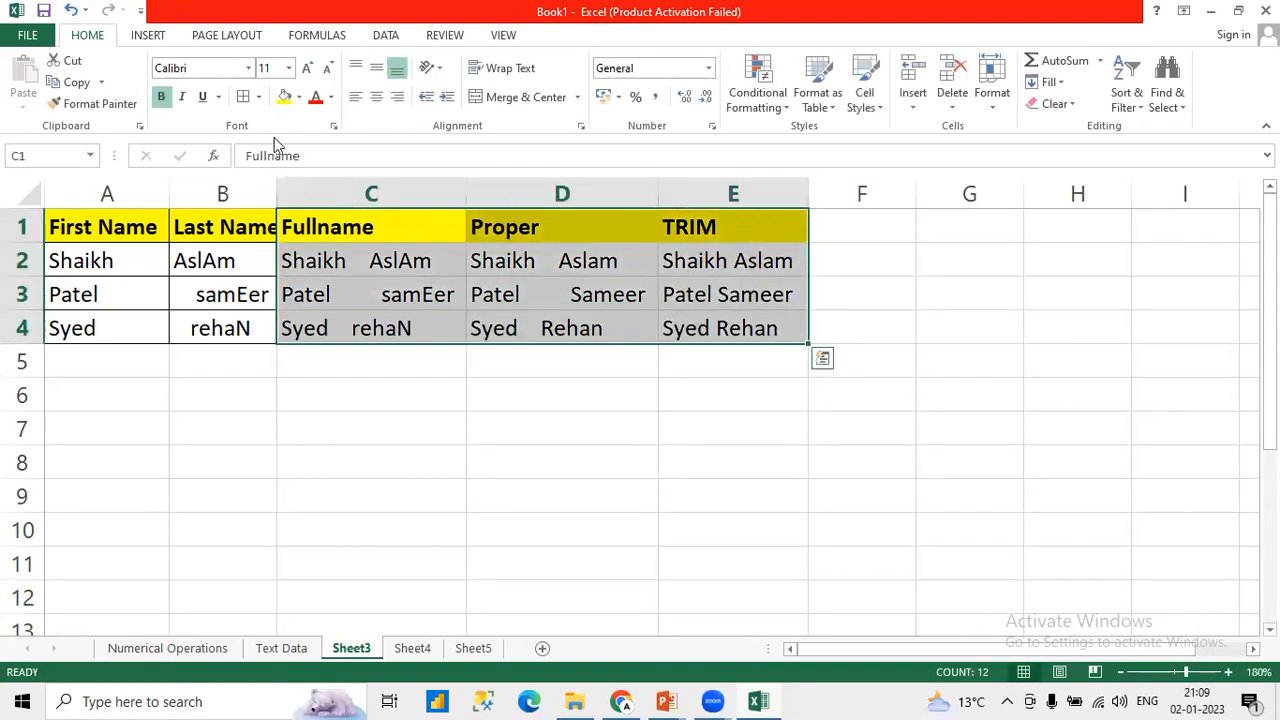
{"action": "left_click", "coordinate": [243, 96]}
{"action": "left_click", "coordinate": [596, 294]}
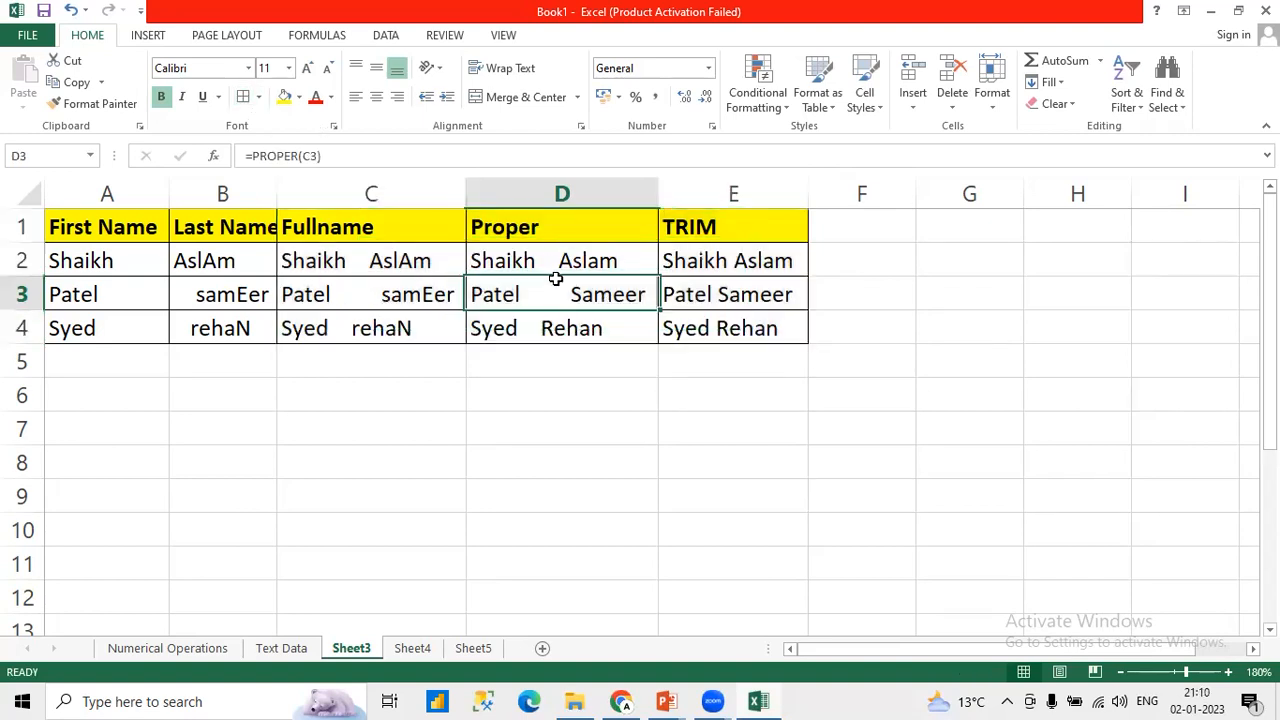
{"action": "double_click", "coordinate": [528, 258]}
{"action": "key", "text": "Escape"}
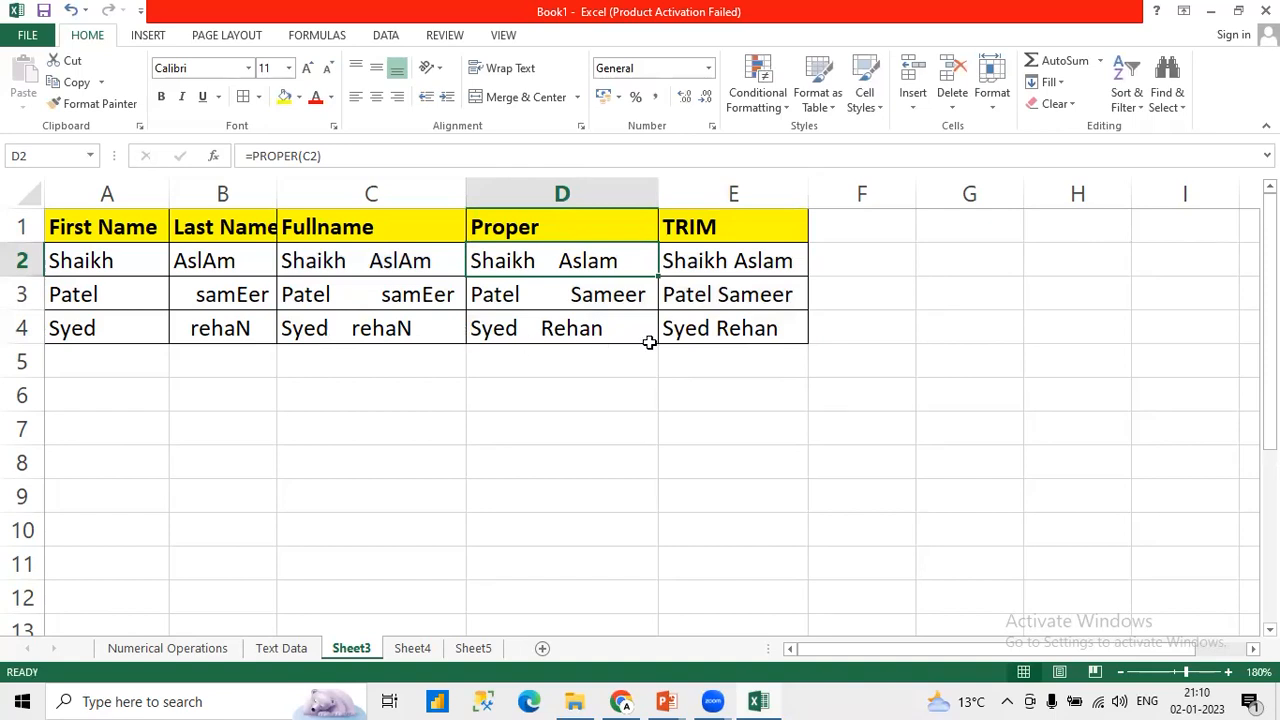
{"action": "left_click_drag", "start_coordinate": [709, 267], "coordinate": [712, 336]}
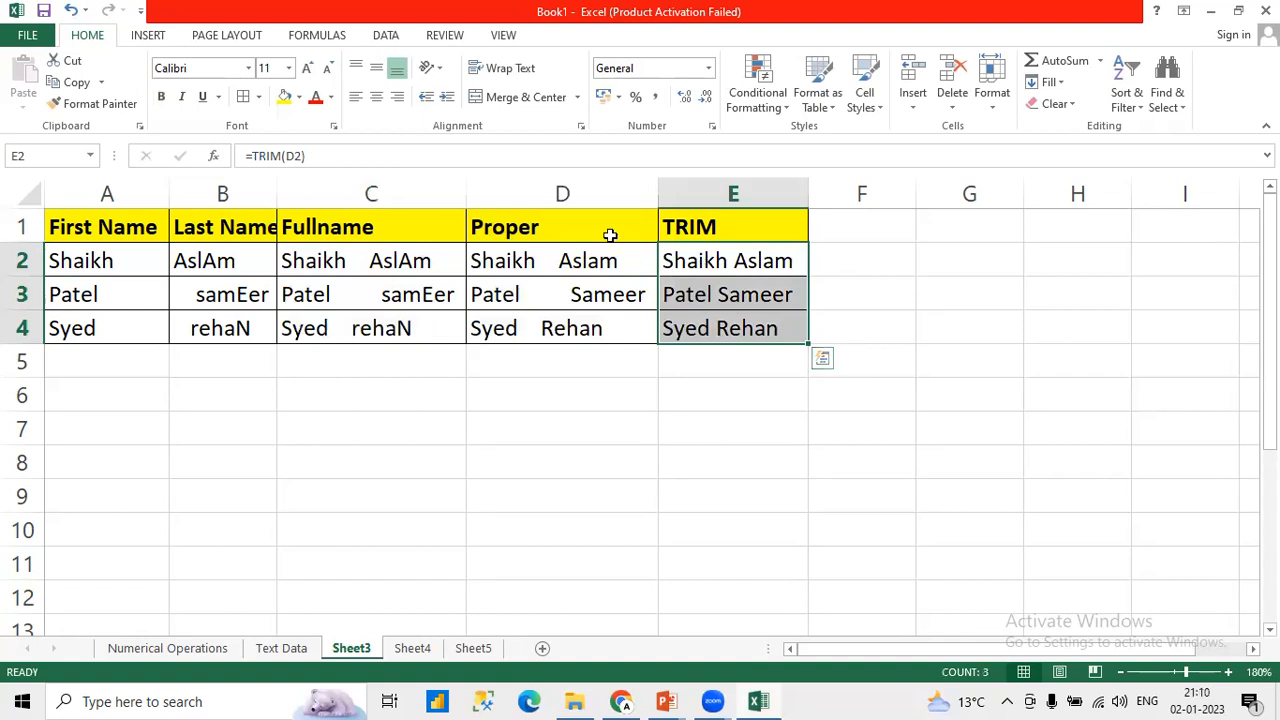
Step: Widen column B so the Last Name header has more room
{"action": "left_click_drag", "start_coordinate": [278, 195], "coordinate": [329, 194]}
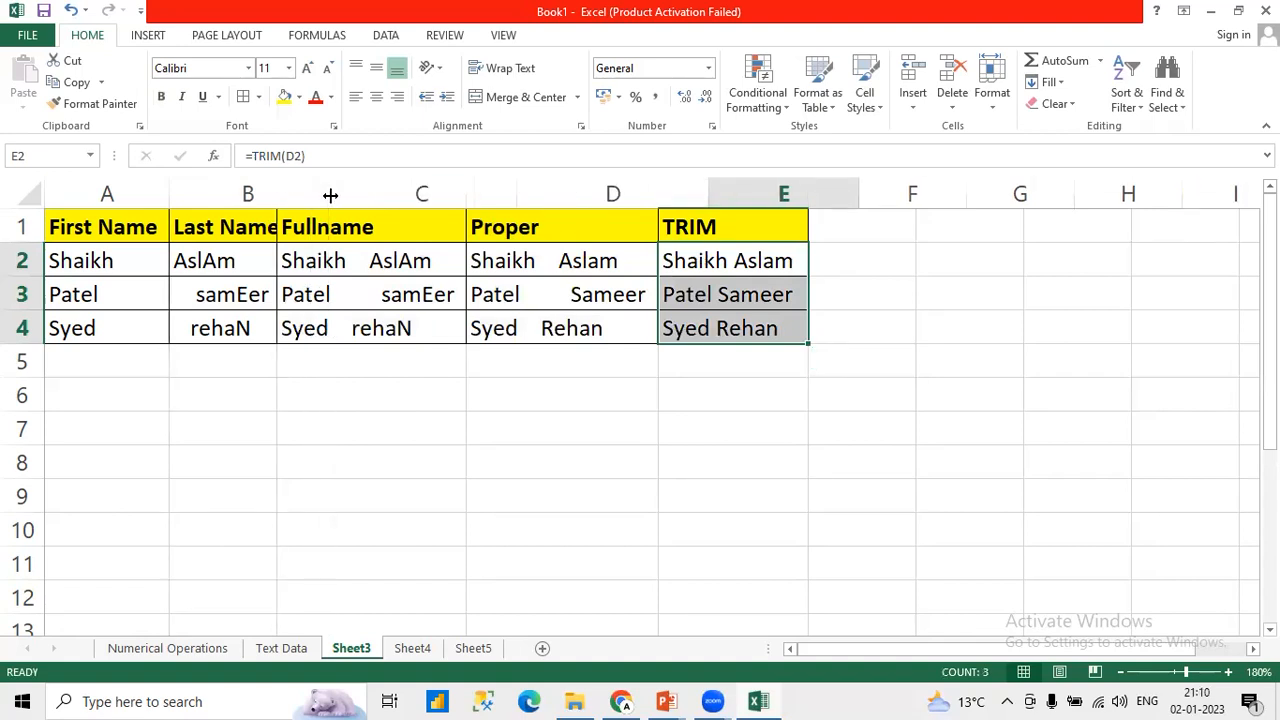